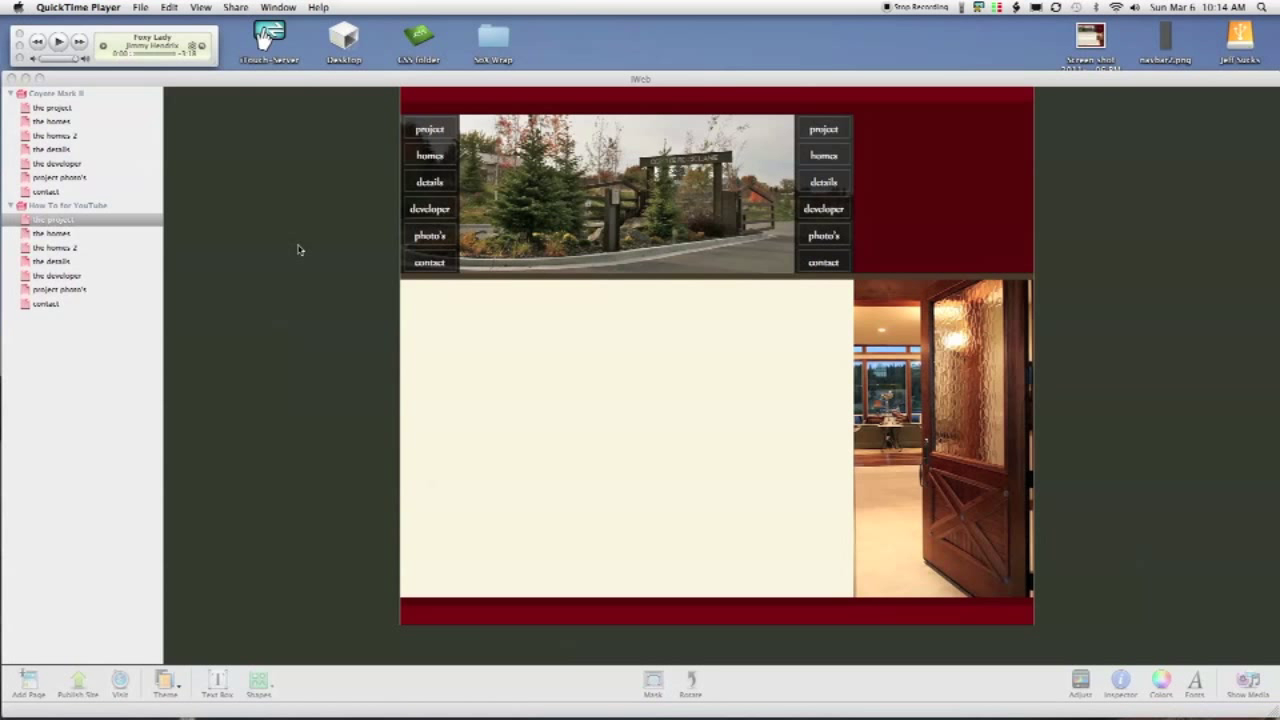
Return to iWeb, dismiss the calendar reminder and review the How To for YouTube pages
{"action": "left_click", "coordinate": [66, 93]}
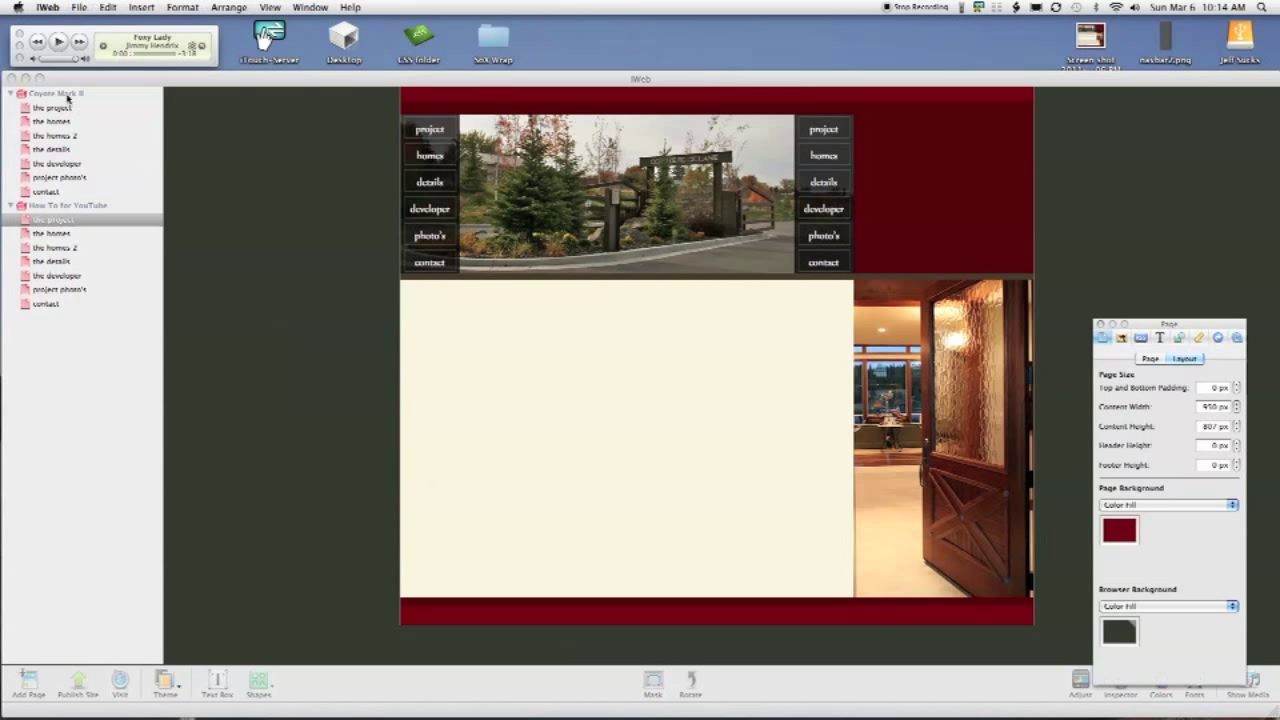
{"action": "left_click", "coordinate": [52, 107]}
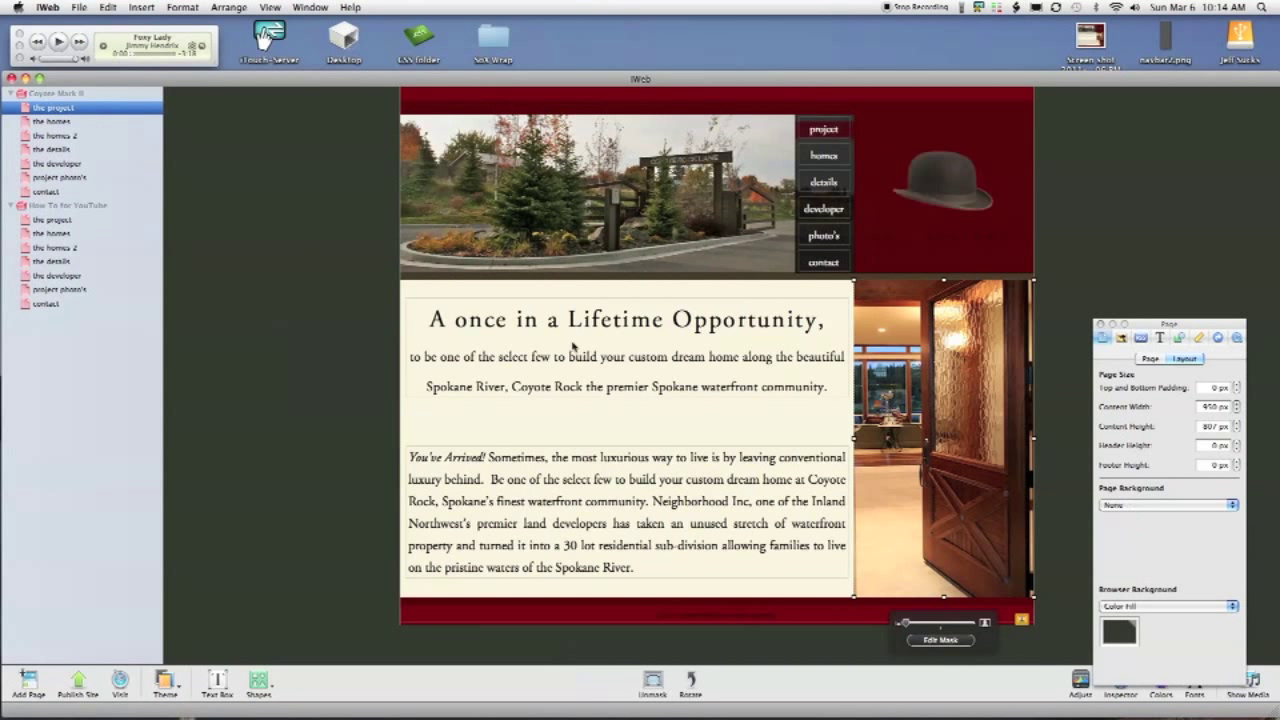
{"action": "left_click", "coordinate": [279, 325]}
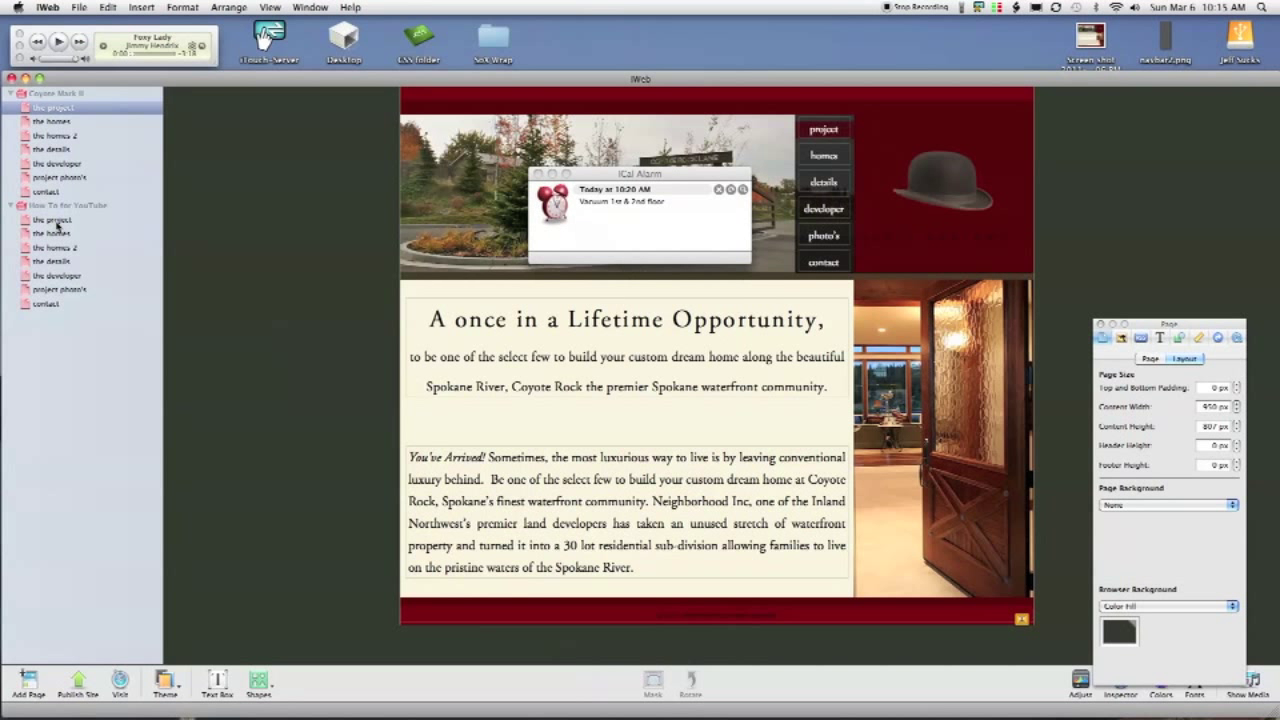
{"action": "left_click", "coordinate": [538, 175]}
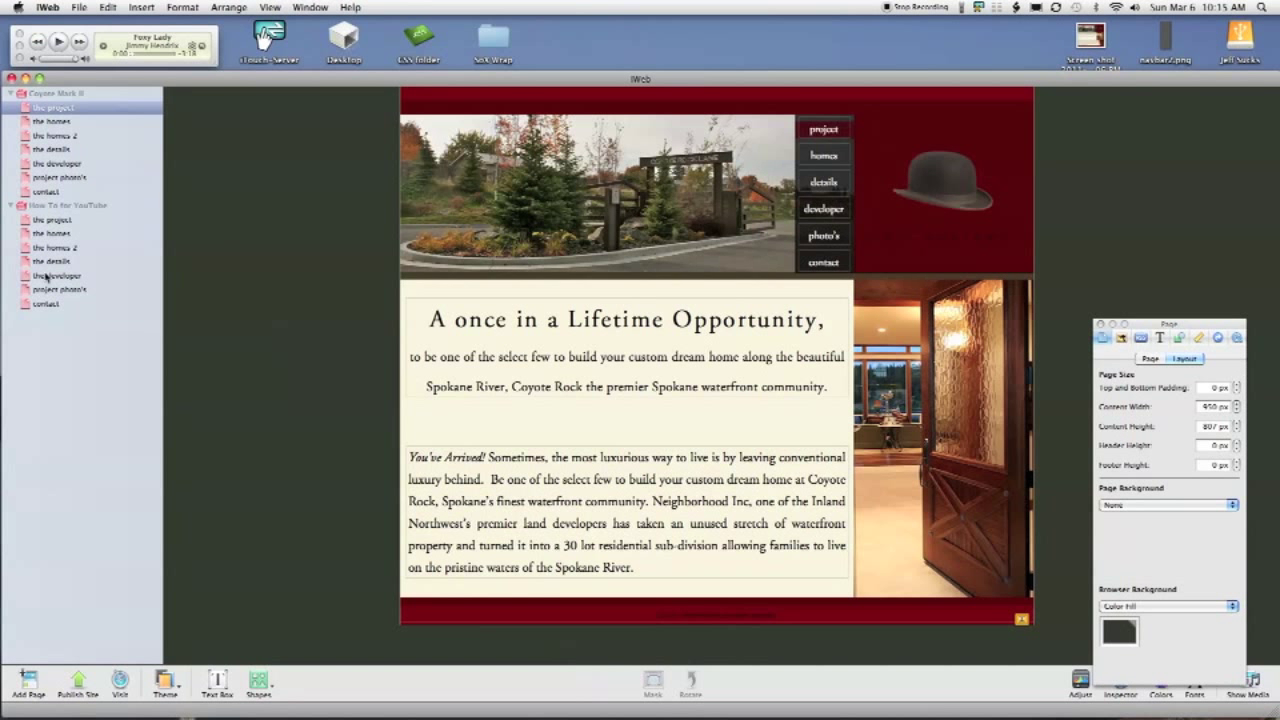
{"action": "left_click", "coordinate": [40, 219]}
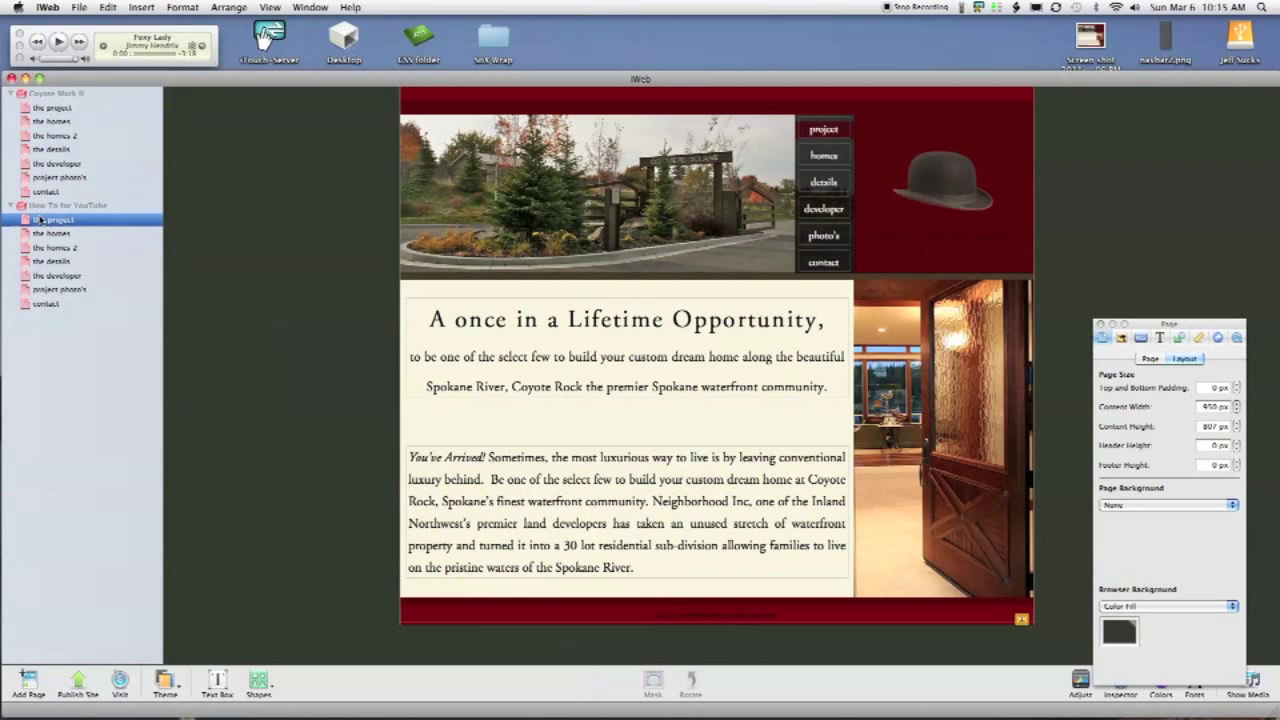
{"action": "left_click", "coordinate": [40, 304]}
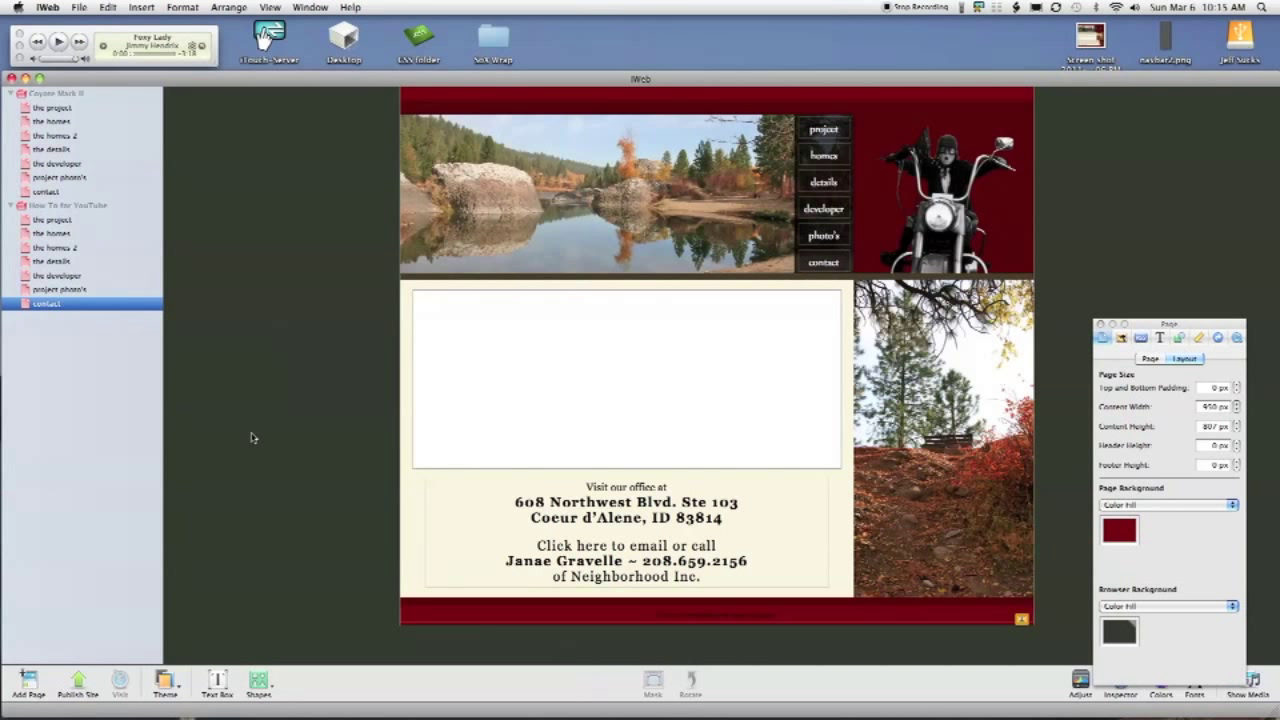
{"action": "left_click", "coordinate": [50, 222]}
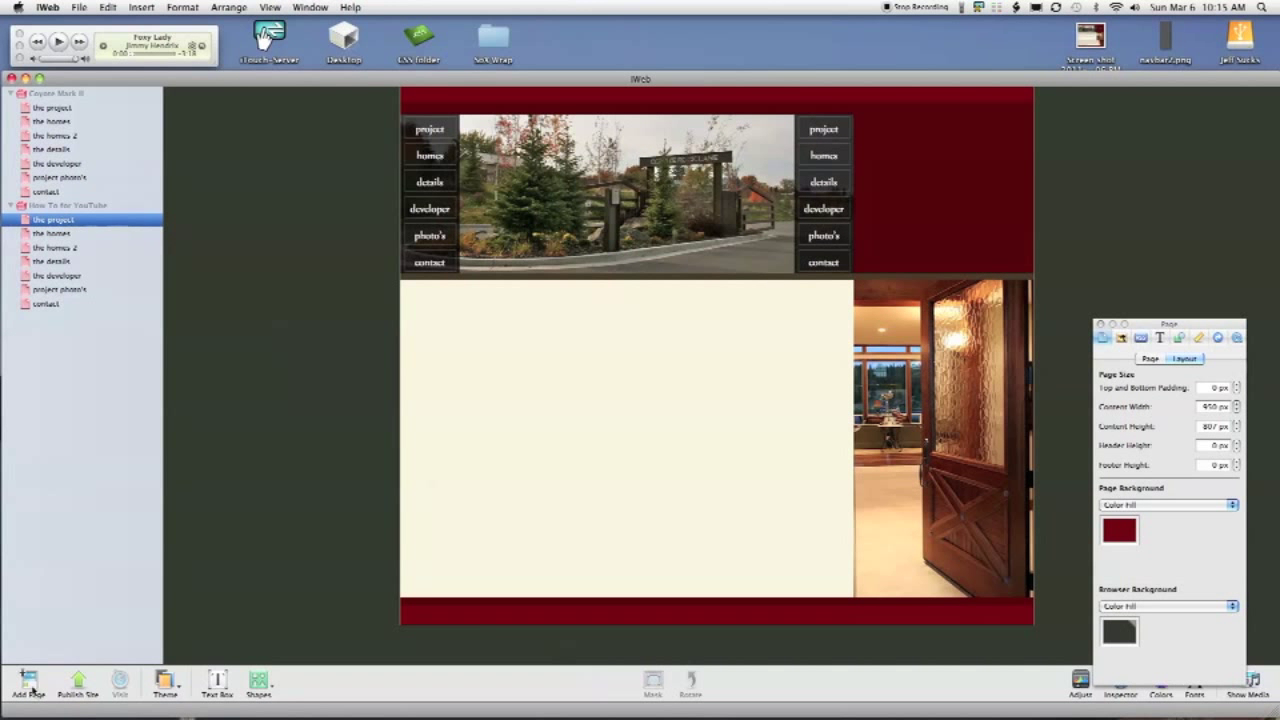
Add a White-theme Blank page and move it to the top of the How To for YouTube site
{"action": "left_click", "coordinate": [31, 688]}
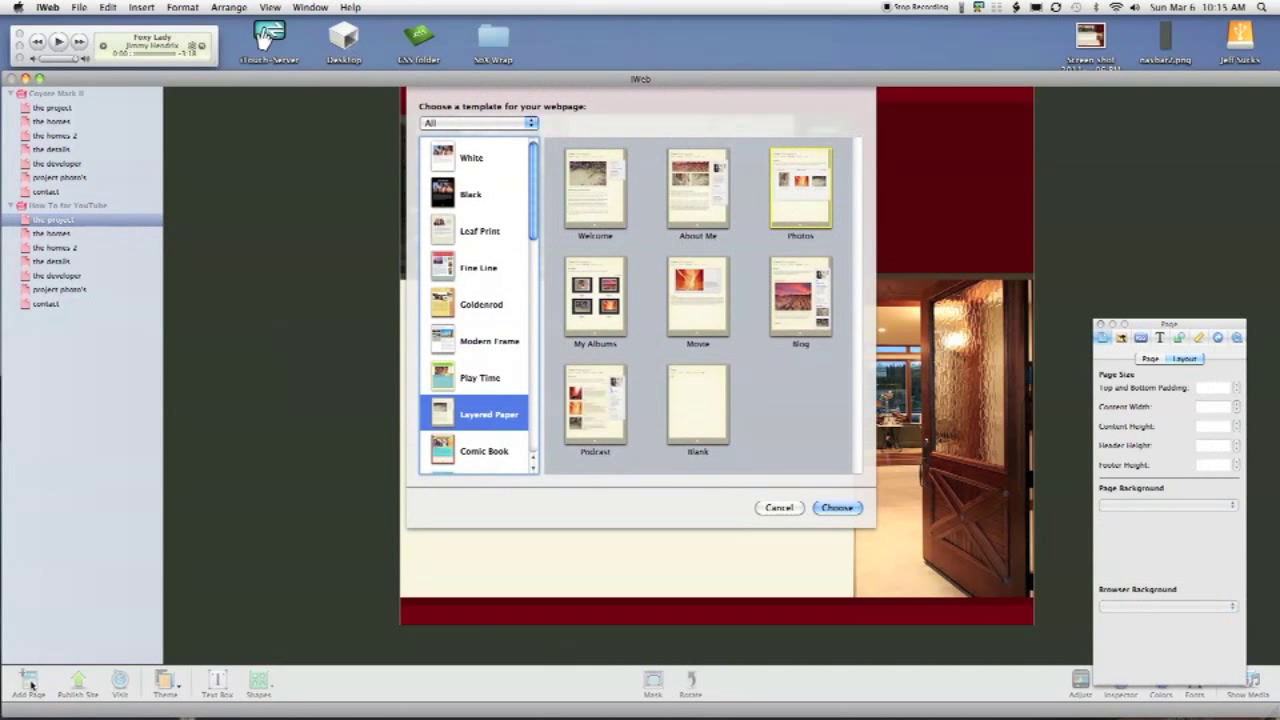
{"action": "left_click", "coordinate": [486, 157]}
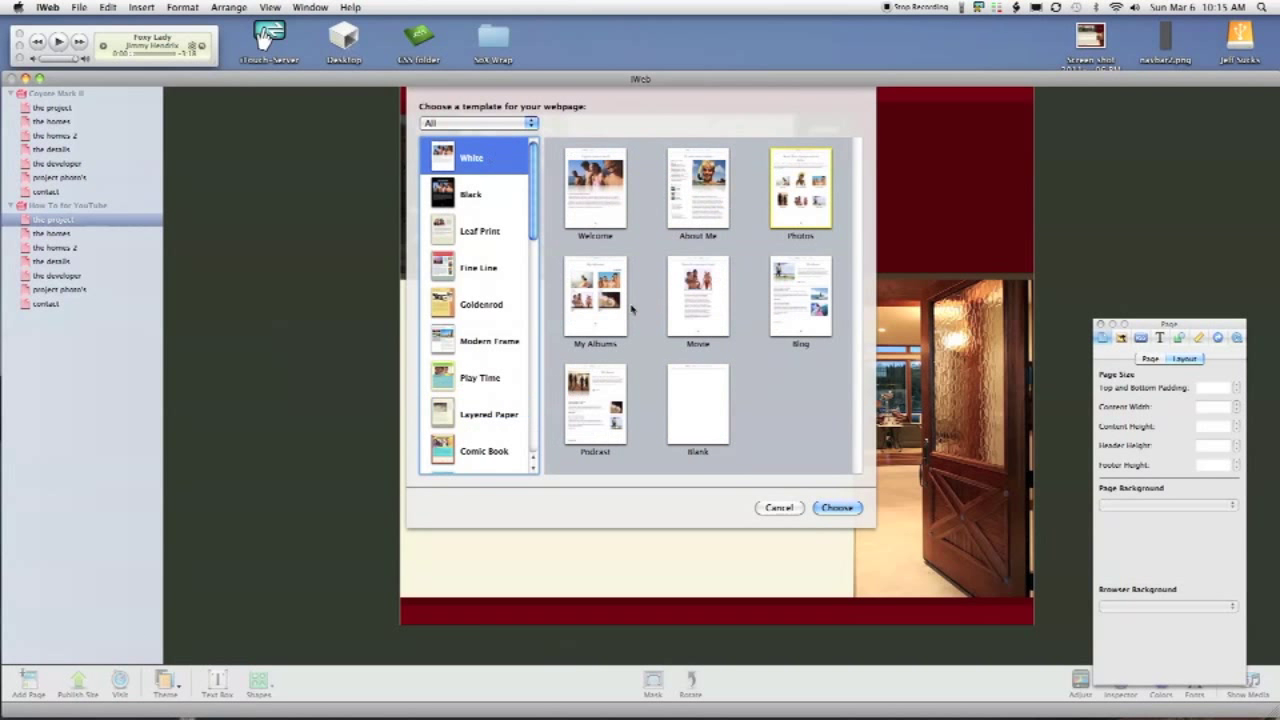
{"action": "left_click", "coordinate": [692, 404]}
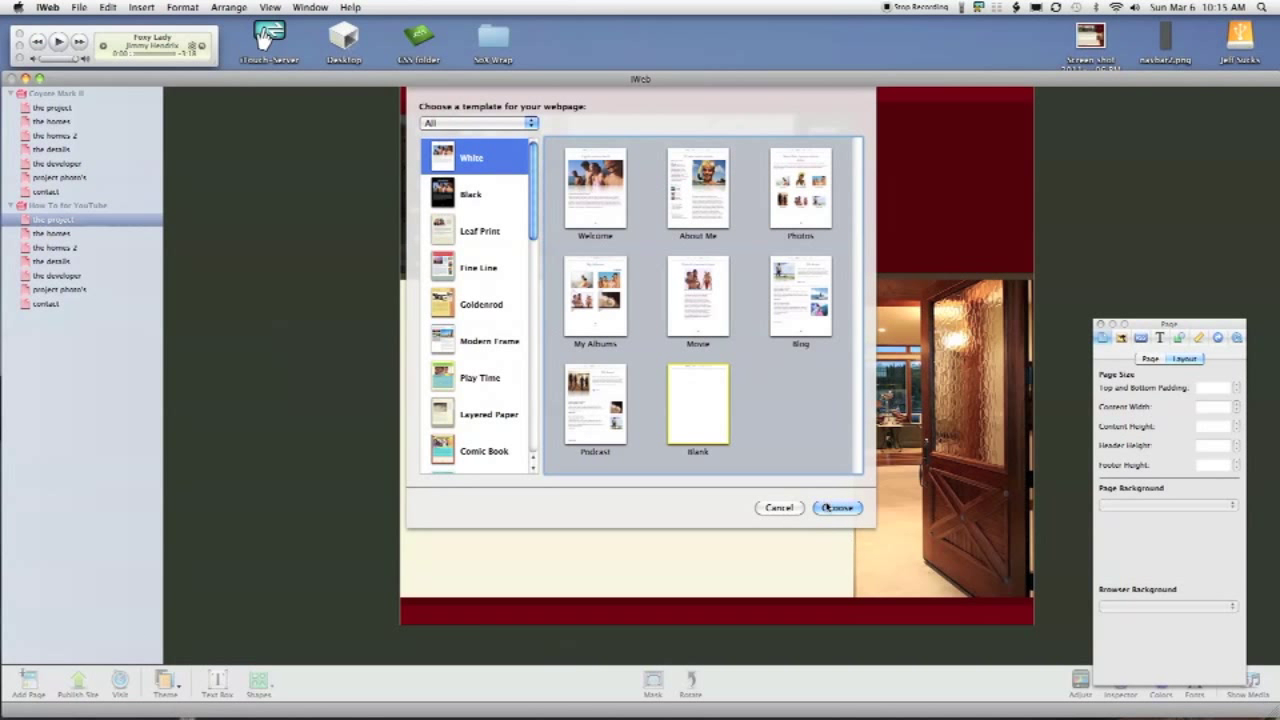
{"action": "left_click", "coordinate": [828, 508]}
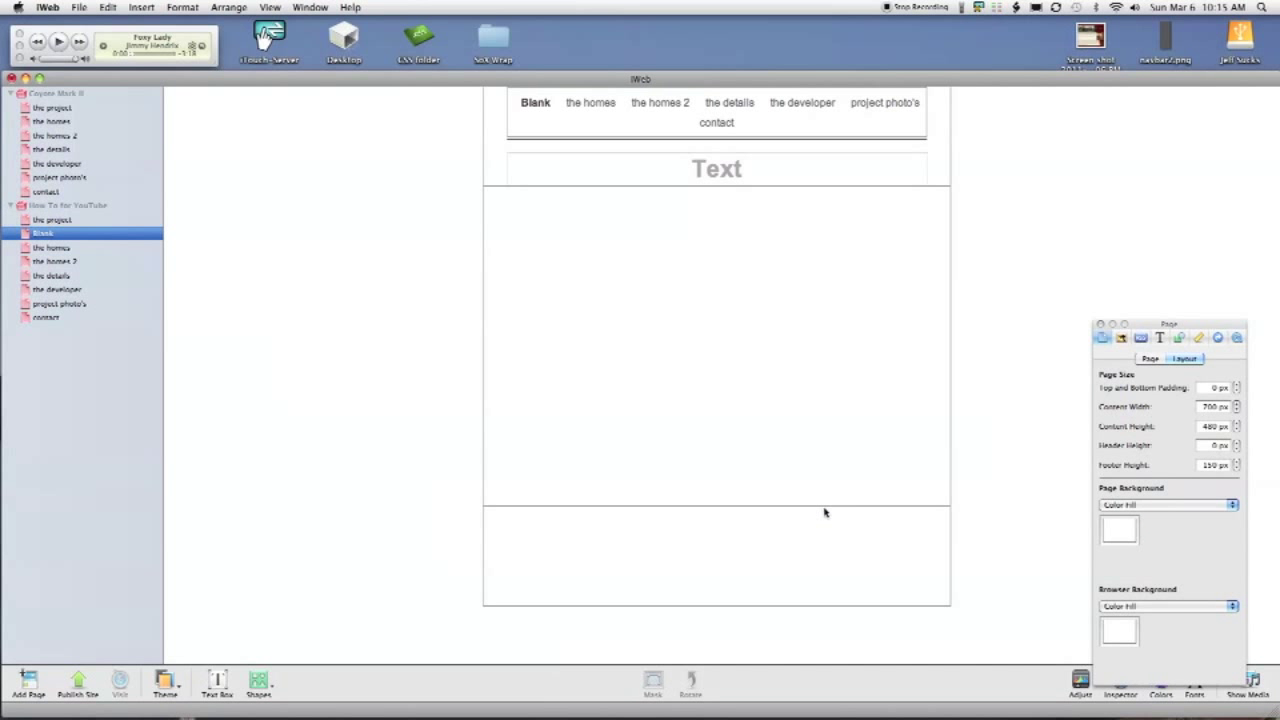
{"action": "left_click_drag", "start_coordinate": [25, 234], "coordinate": [28, 213]}
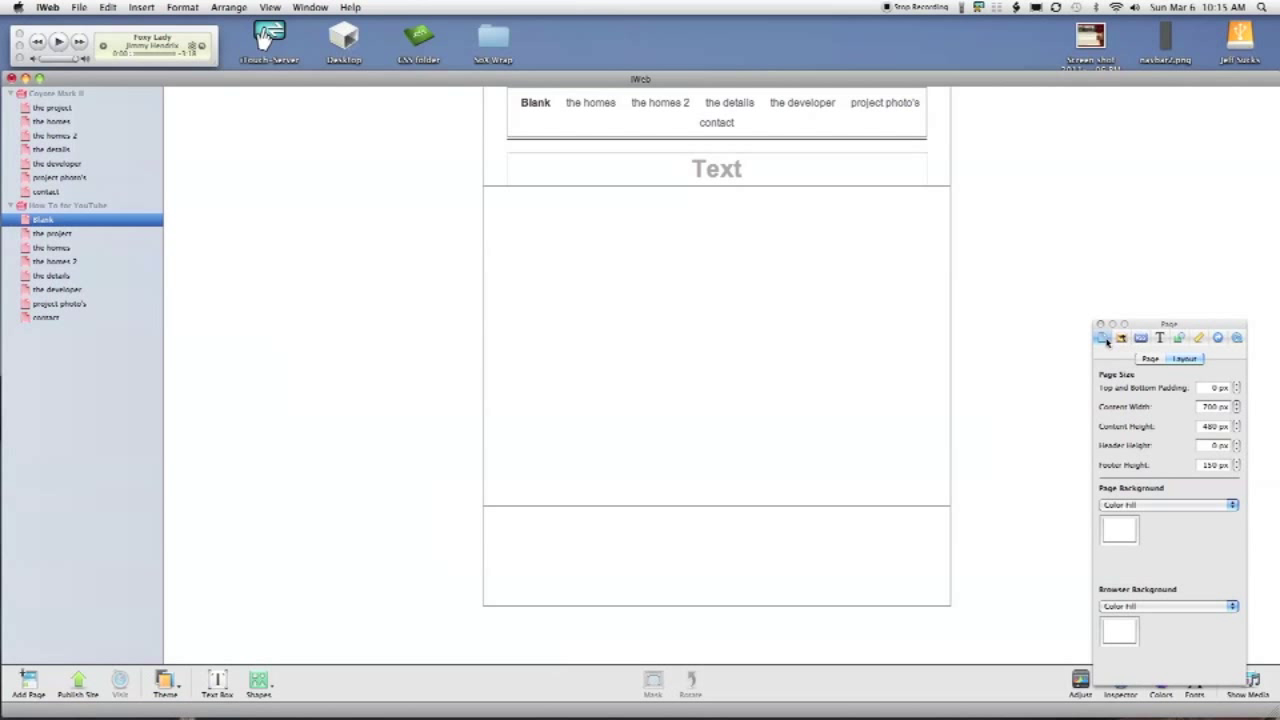
{"action": "left_click", "coordinate": [1140, 338]}
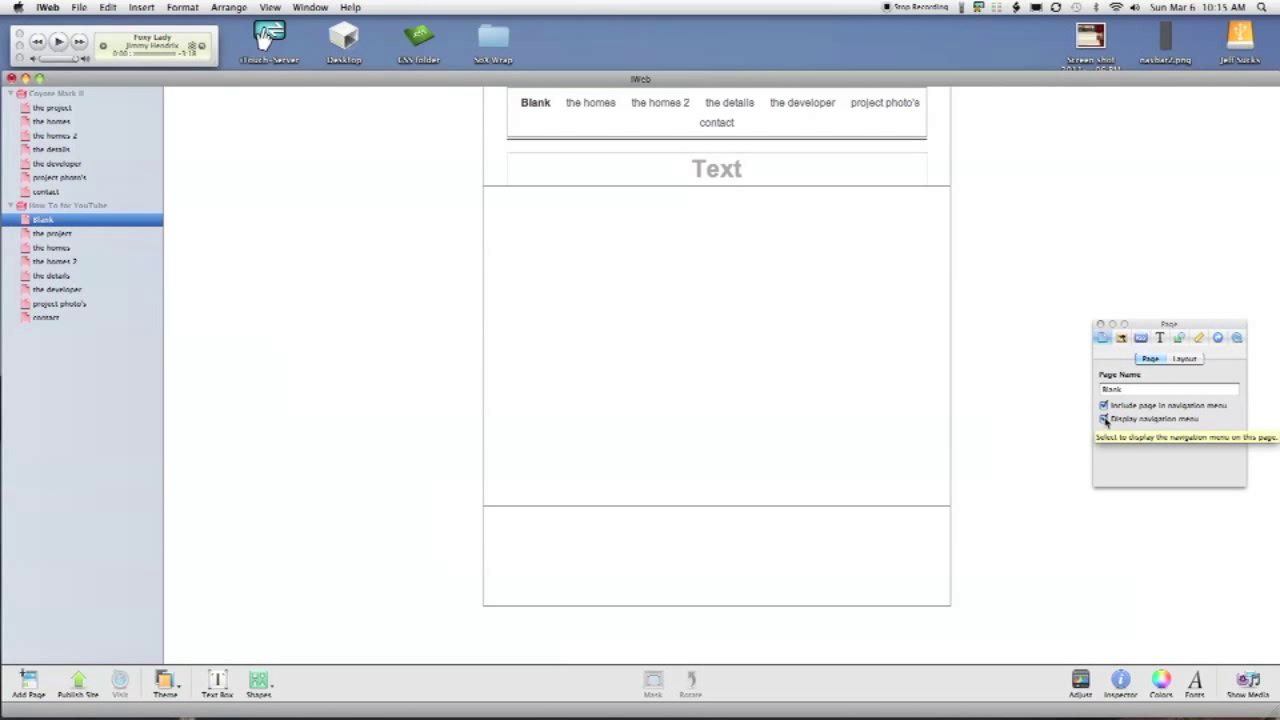
Hide the navigation menu and set content width 950, content height 807, footer height 0
{"action": "left_click", "coordinate": [1104, 419]}
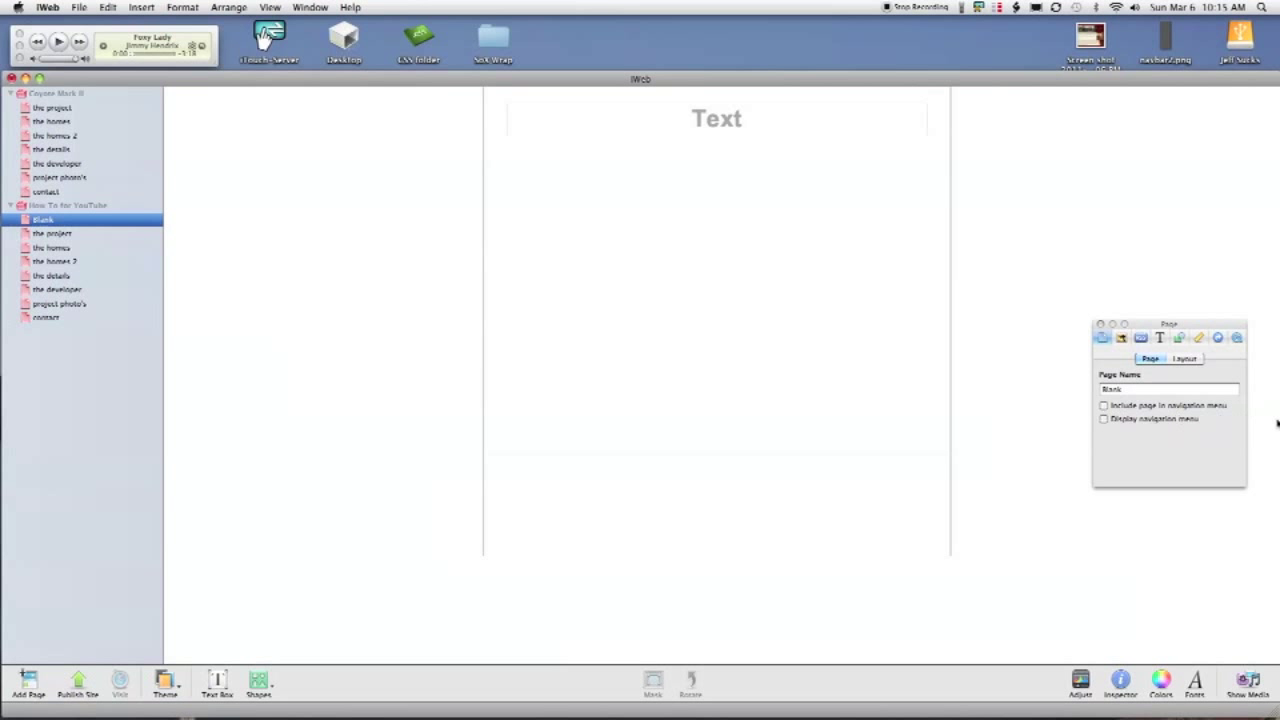
{"action": "left_click", "coordinate": [1185, 359]}
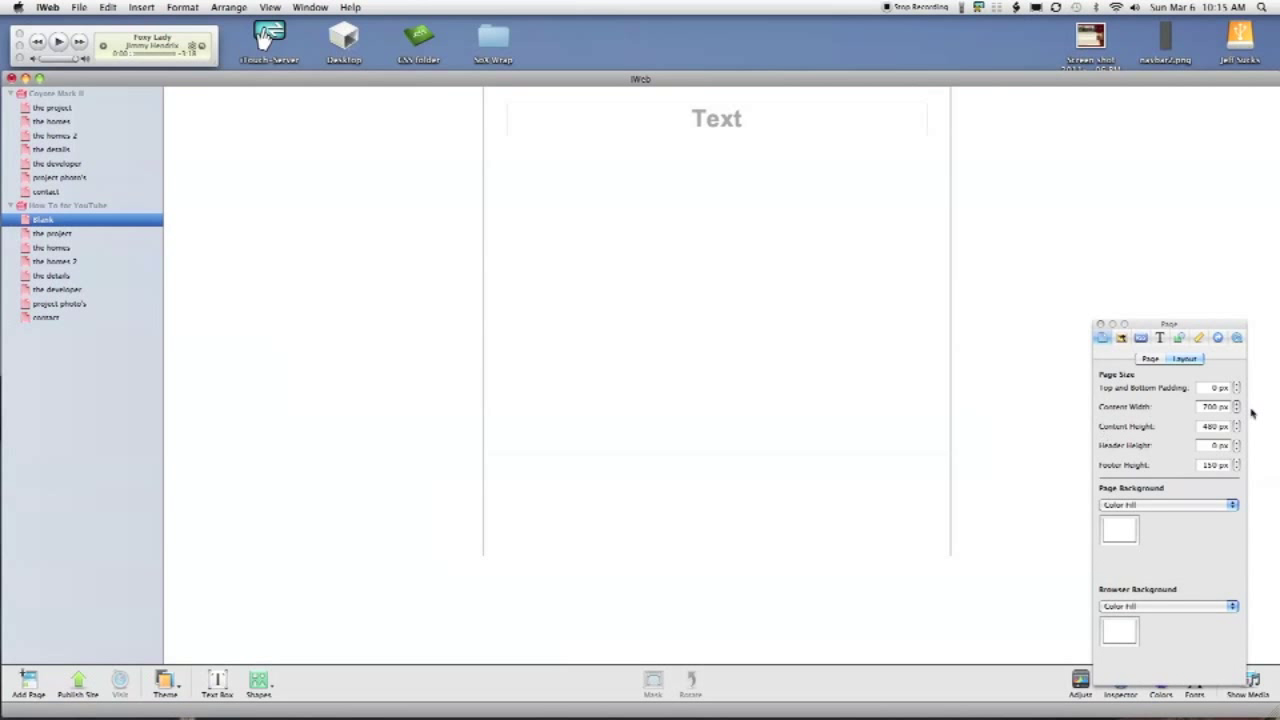
{"action": "left_click", "coordinate": [1203, 408]}
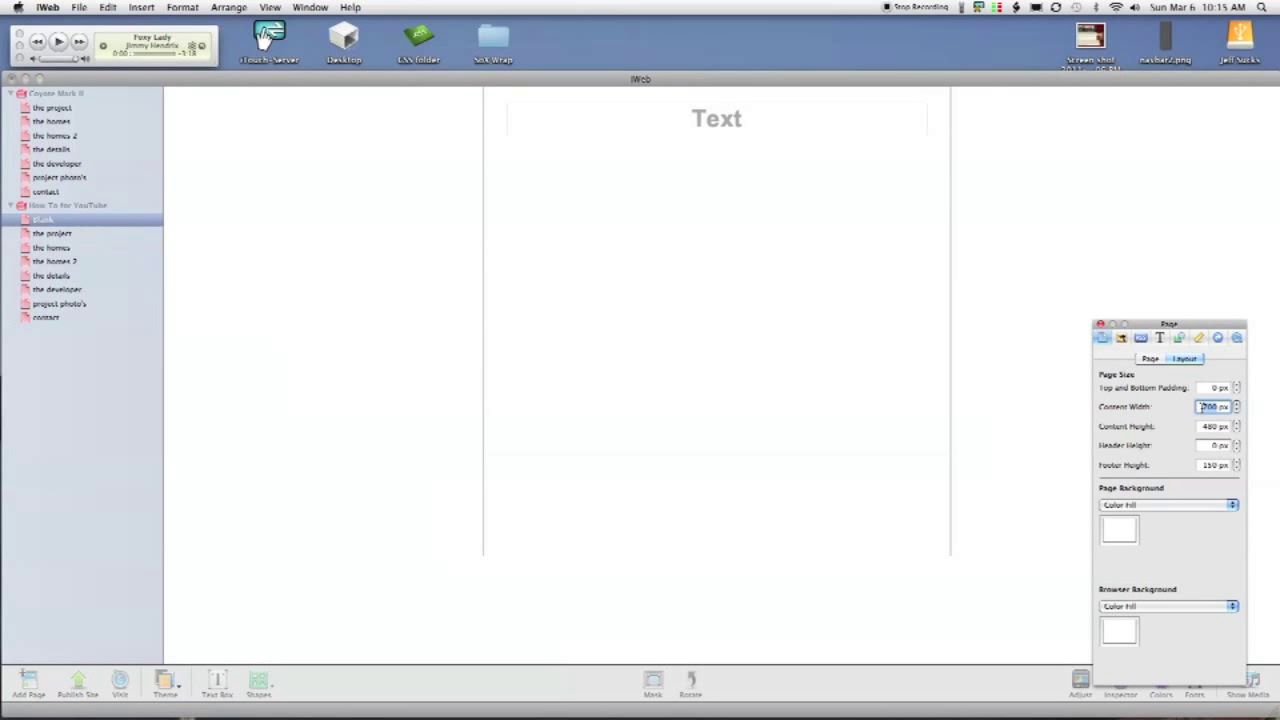
{"action": "type", "text": "950"}
{"action": "left_click", "coordinate": [1210, 426]}
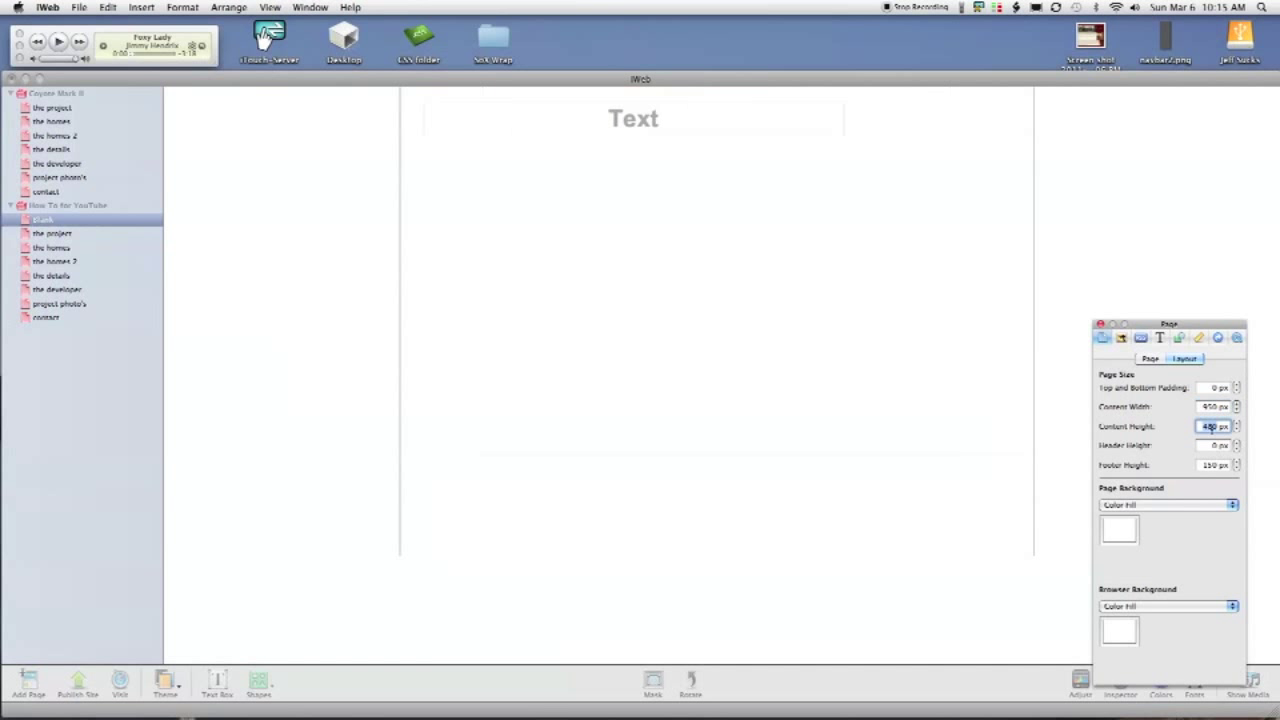
{"action": "type", "text": "807"}
{"action": "left_click", "coordinate": [1210, 464]}
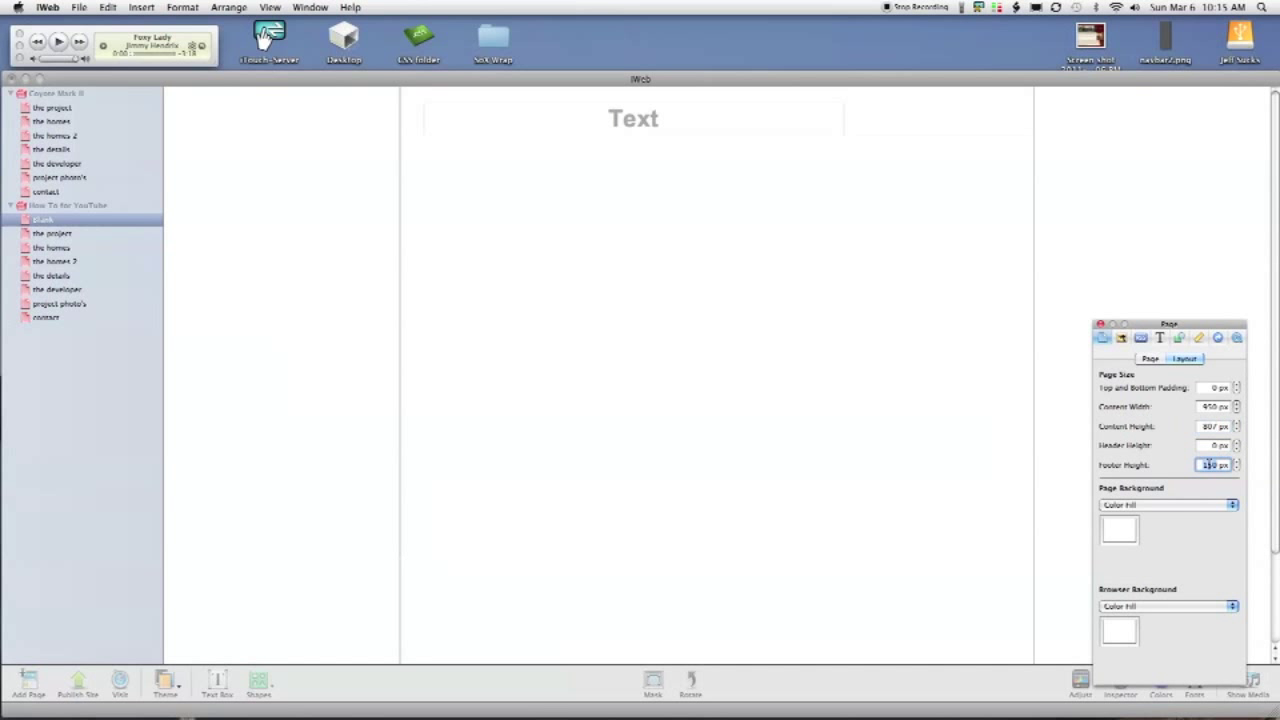
{"action": "type", "text": "0"}
{"action": "left_click", "coordinate": [1207, 445]}
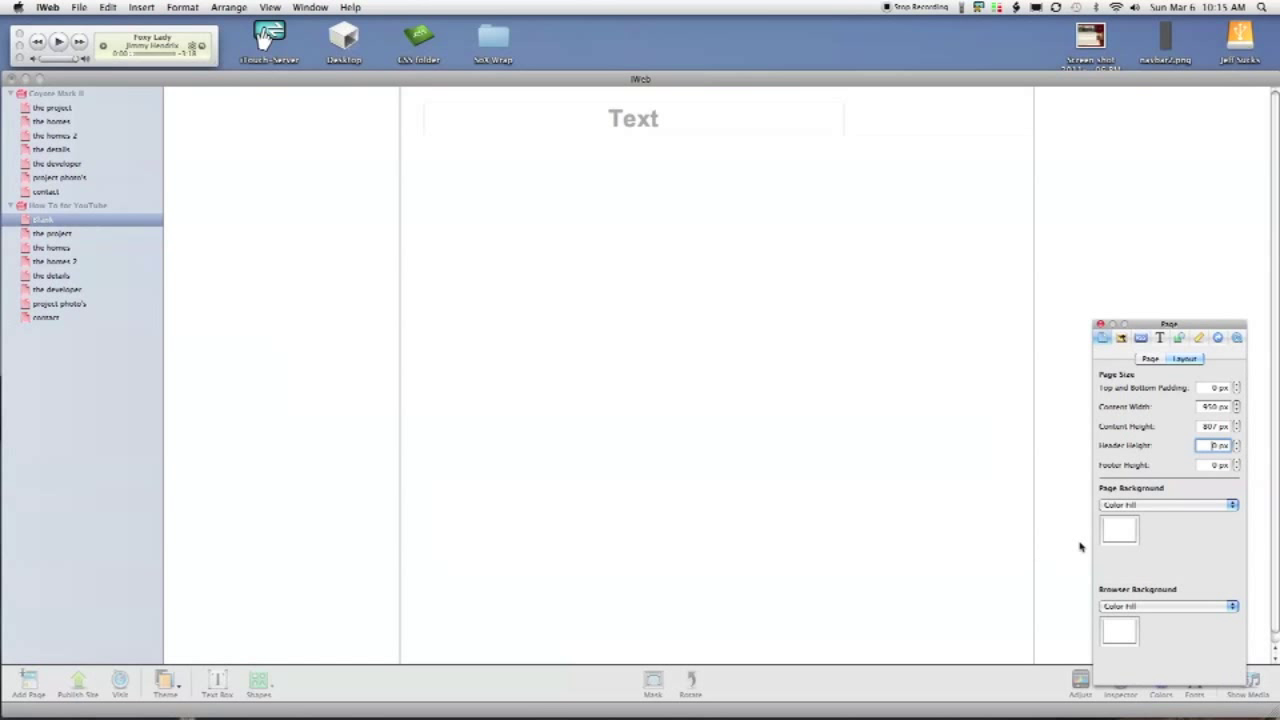
{"action": "left_click", "coordinate": [1142, 506]}
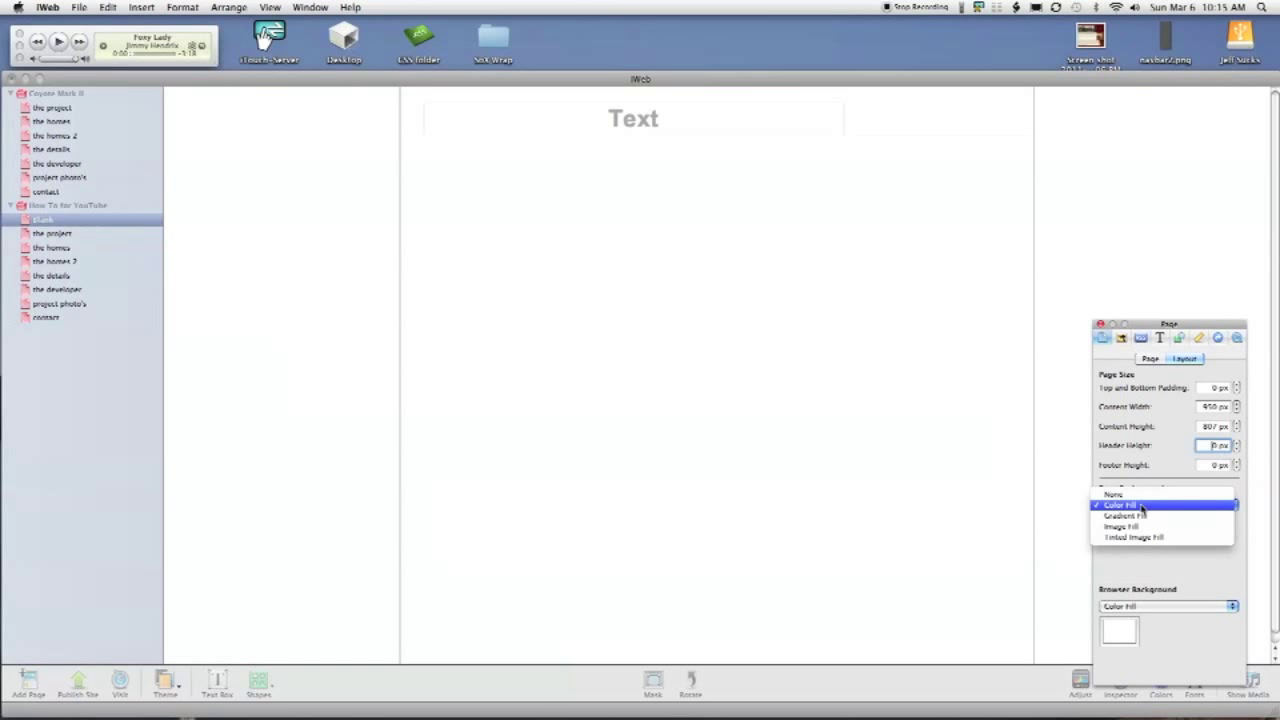
Fill the page background with dark red 660000
{"action": "left_click", "coordinate": [1142, 506]}
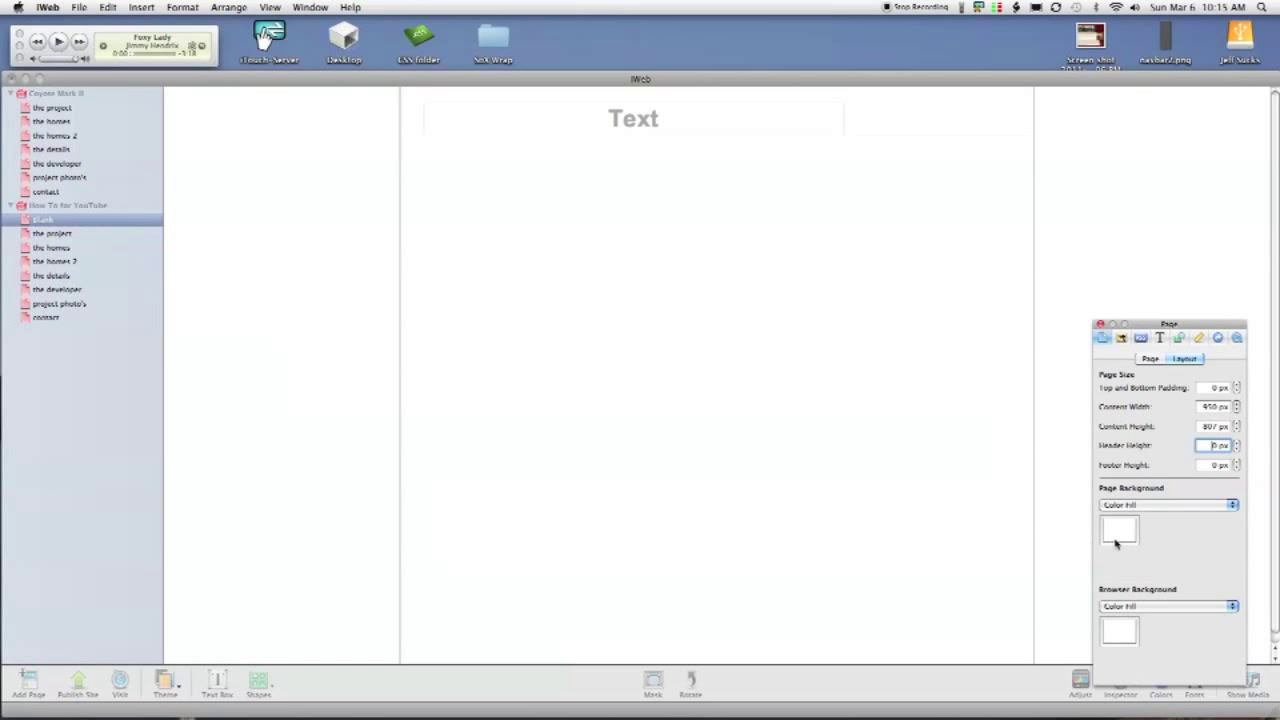
{"action": "left_click", "coordinate": [1118, 531]}
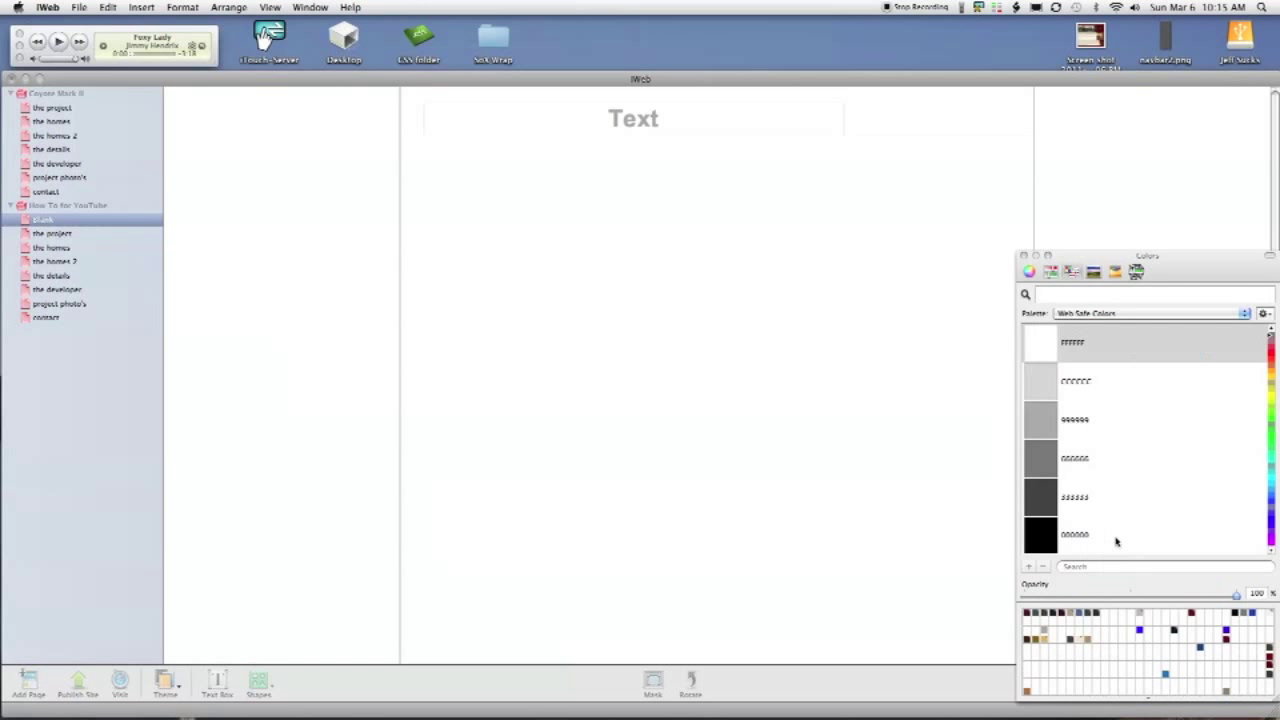
{"action": "left_click", "coordinate": [1271, 664]}
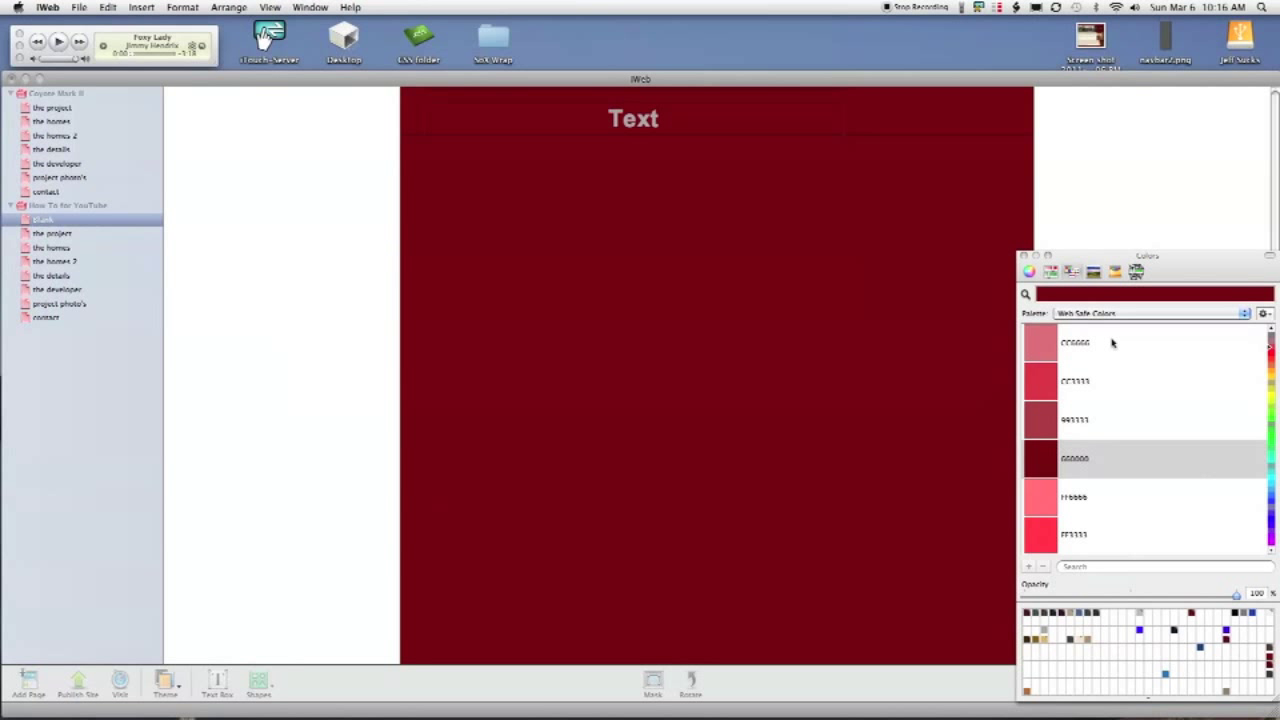
{"action": "left_click", "coordinate": [1023, 257]}
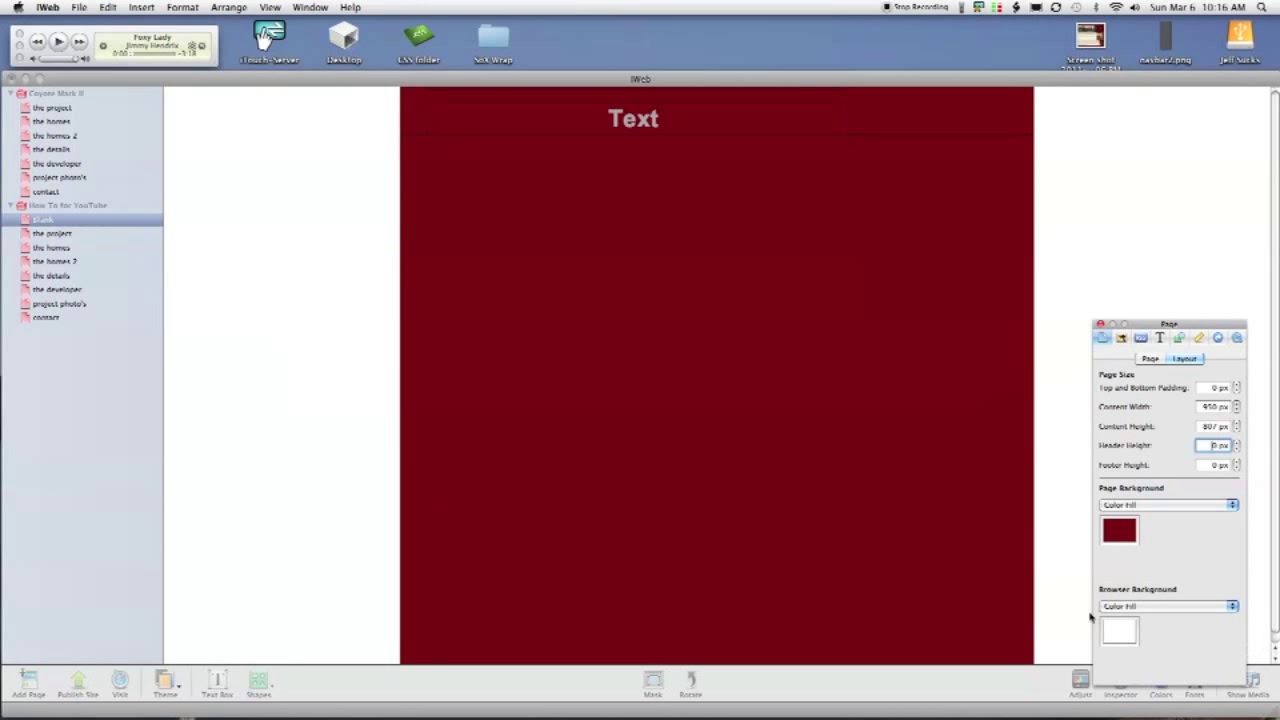
Set the browser background to dark grey and delete the header Text box
{"action": "left_click", "coordinate": [1121, 628]}
{"action": "left_click", "coordinate": [1271, 679]}
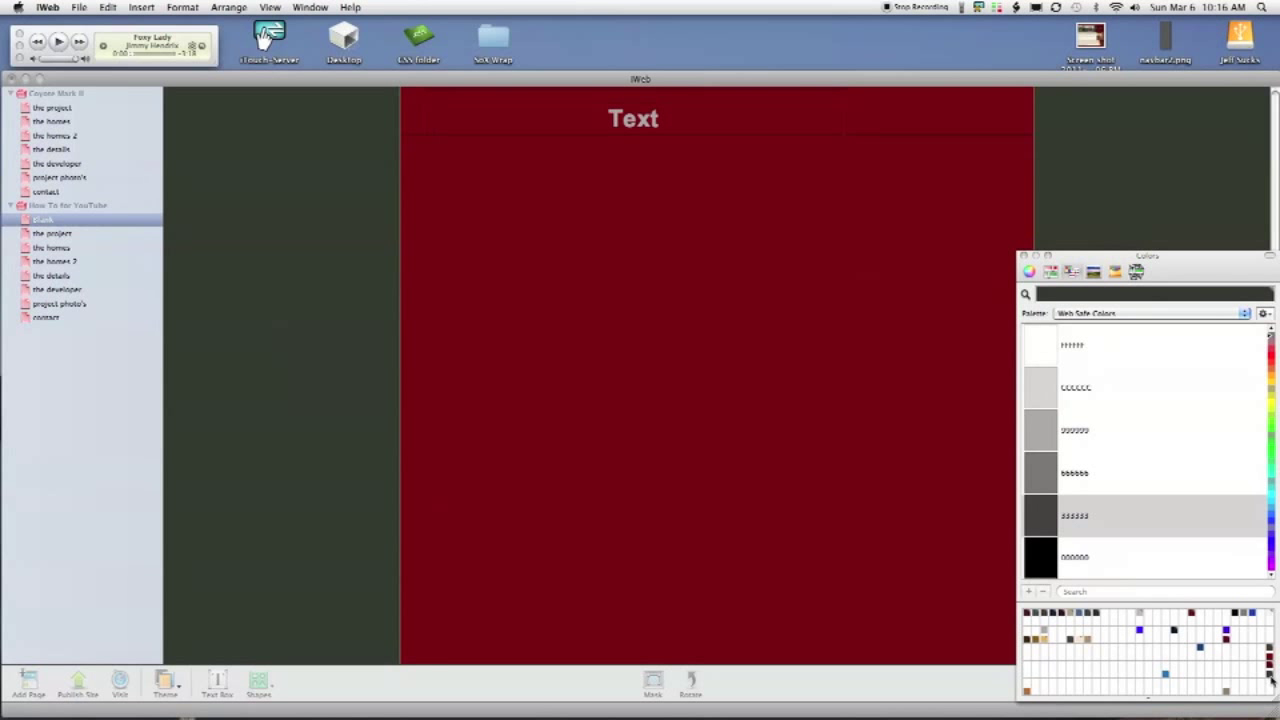
{"action": "left_click", "coordinate": [1023, 256]}
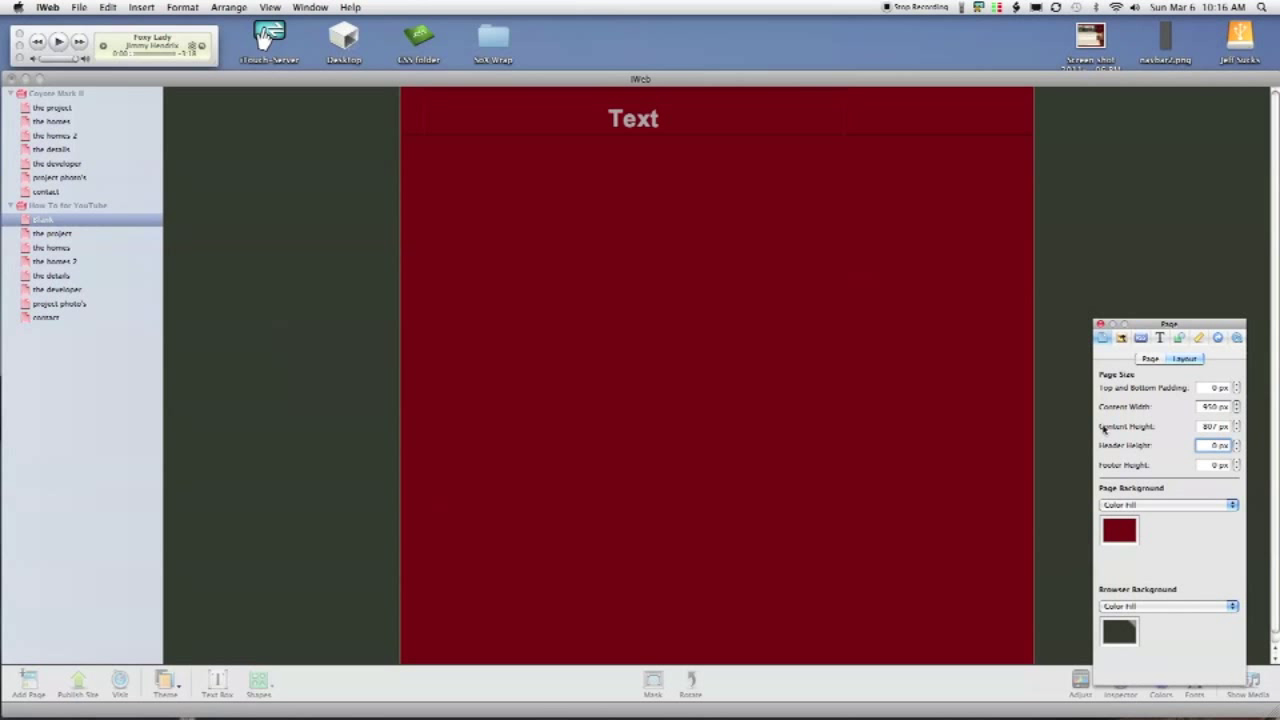
{"action": "left_click", "coordinate": [1173, 607]}
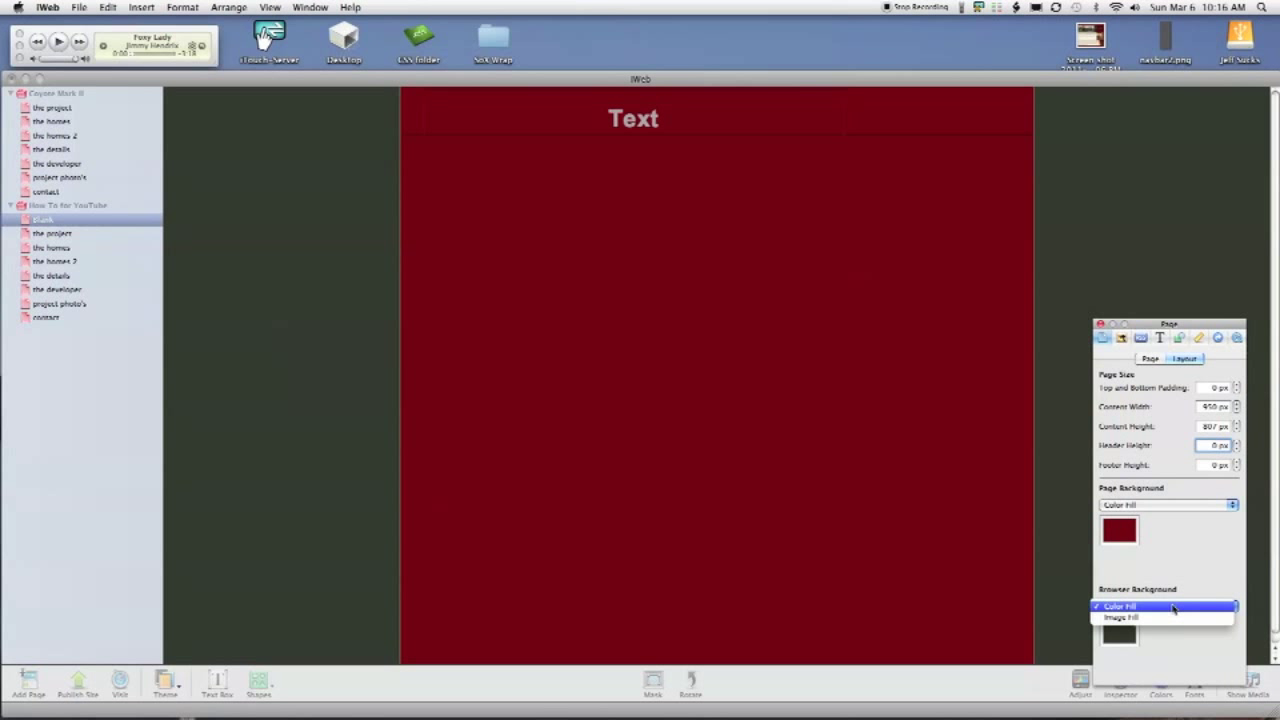
{"action": "left_click", "coordinate": [997, 560]}
{"action": "left_click_drag", "start_coordinate": [1087, 191], "coordinate": [473, 88]}
{"action": "key", "text": "Delete"}
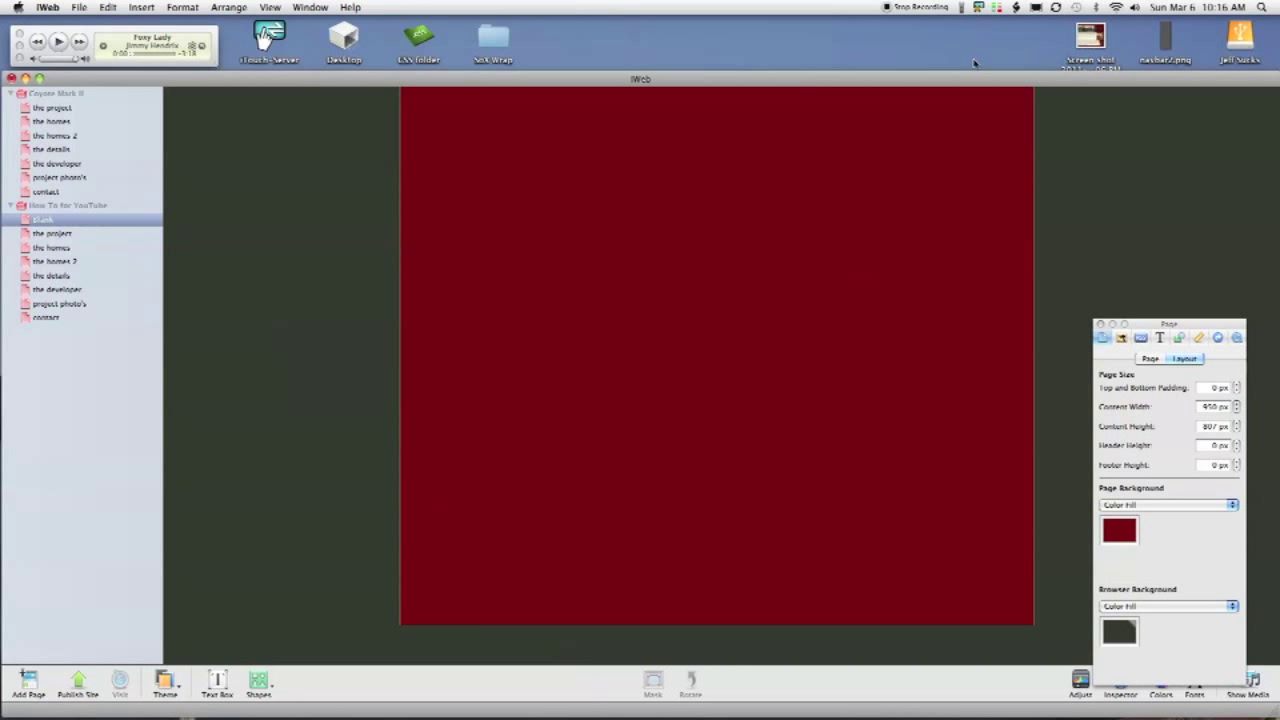
Drag Screen shot.png from the desktop onto the Blank page
{"action": "left_click_drag", "start_coordinate": [1031, 83], "coordinate": [723, 119]}
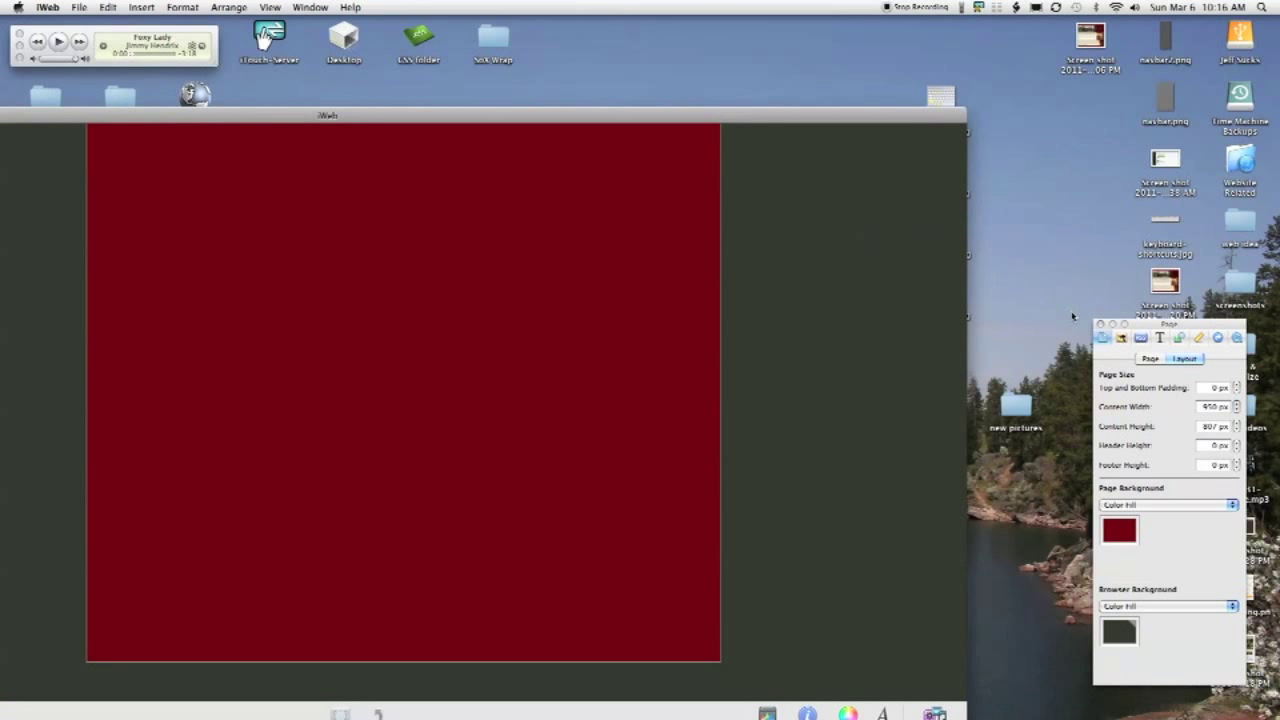
{"action": "left_click_drag", "start_coordinate": [1168, 328], "coordinate": [1097, 613]}
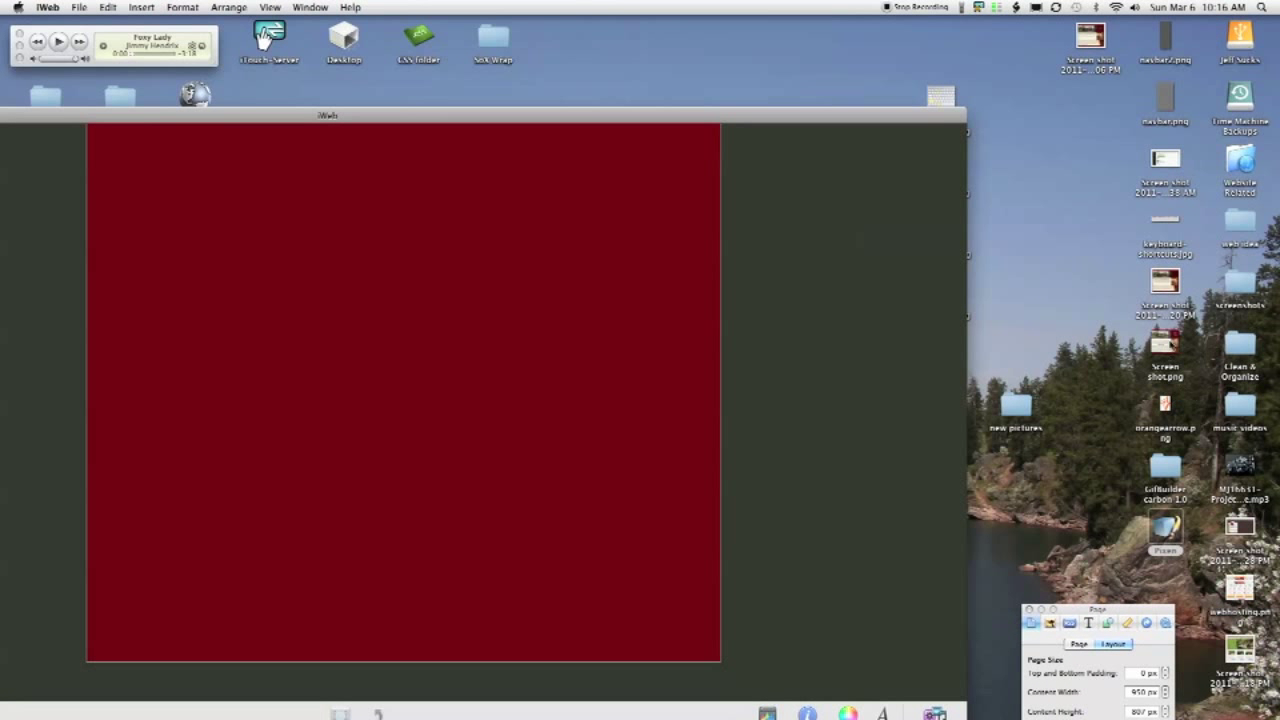
{"action": "left_click_drag", "start_coordinate": [1167, 347], "coordinate": [711, 428]}
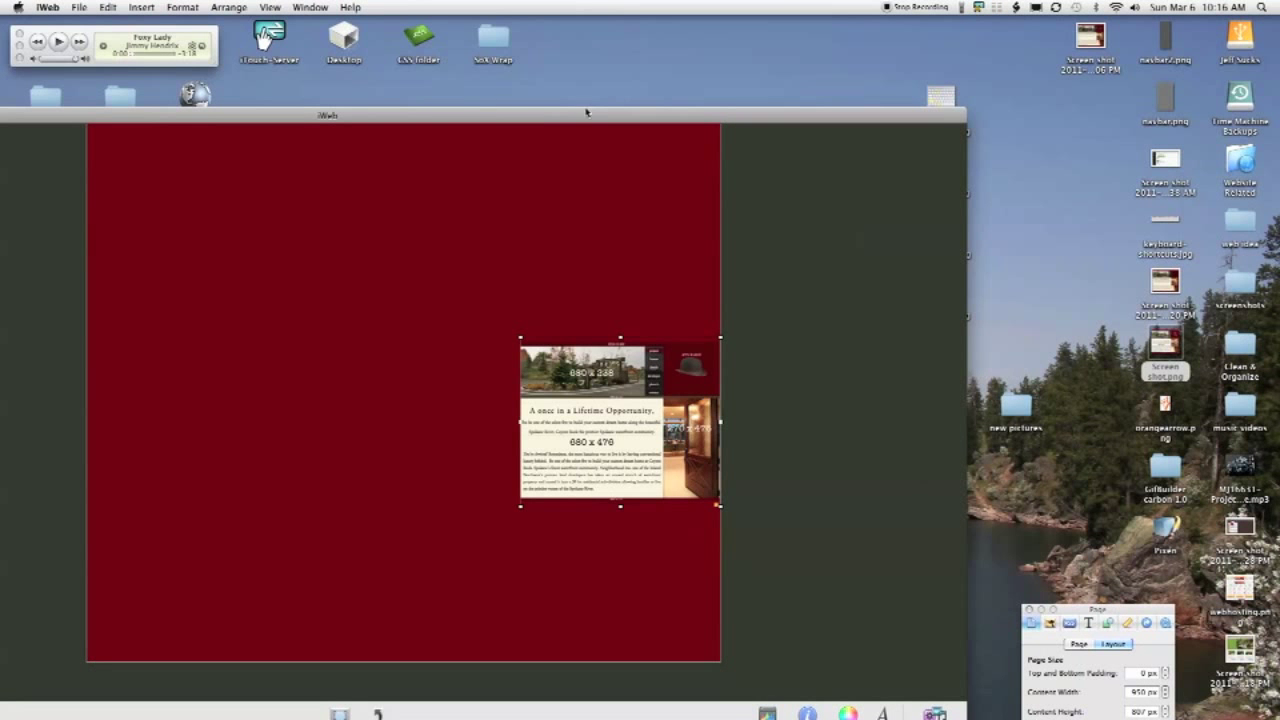
{"action": "double_click", "coordinate": [480, 117]}
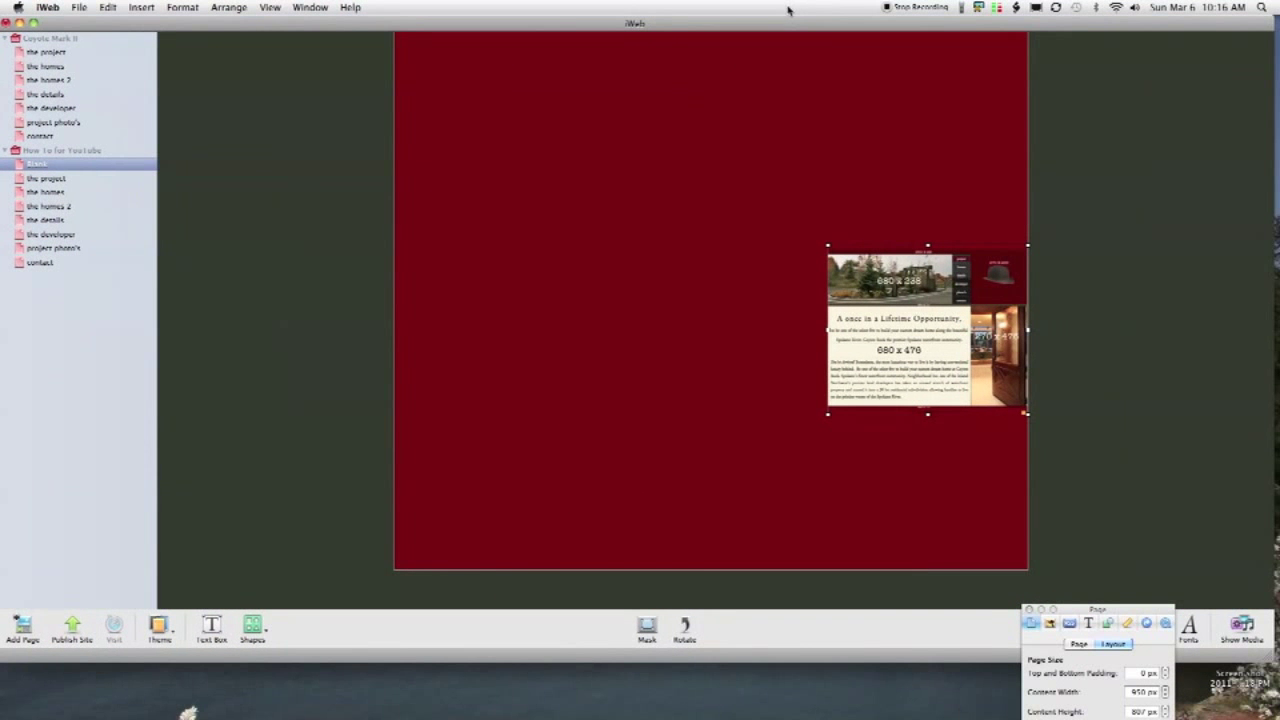
{"action": "left_click_drag", "start_coordinate": [957, 290], "coordinate": [722, 280]}
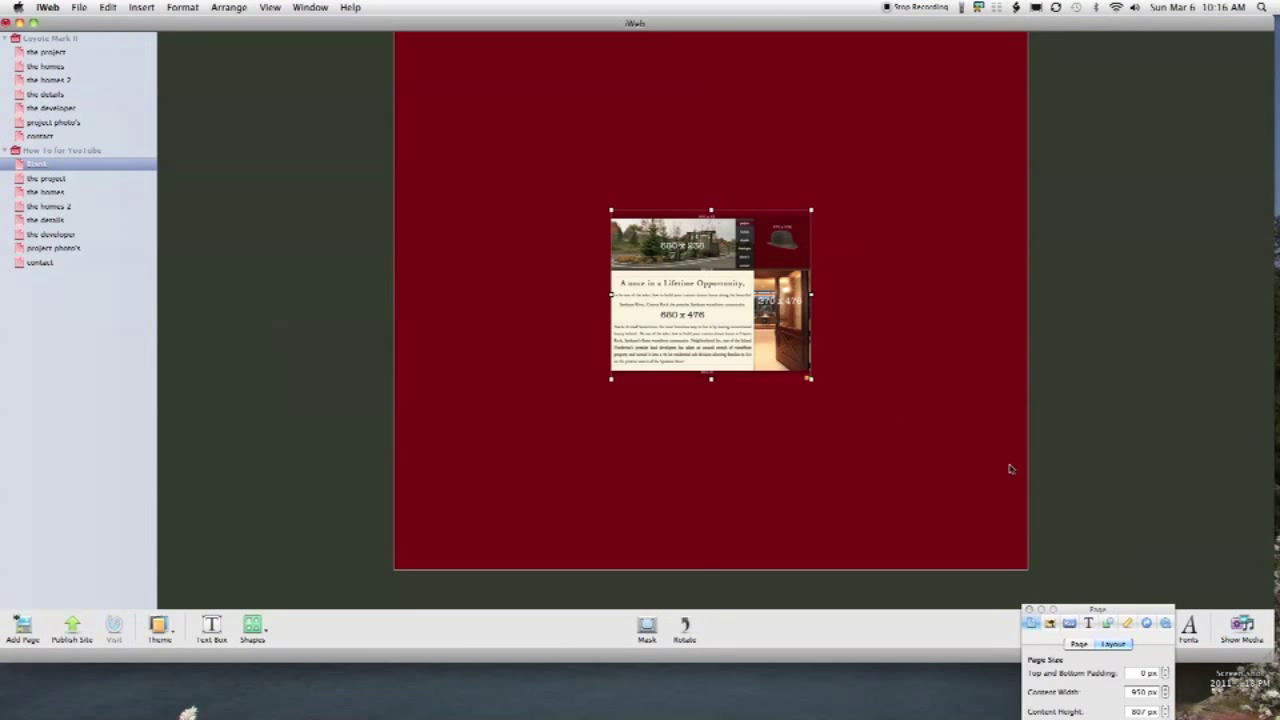
{"action": "left_click_drag", "start_coordinate": [1110, 607], "coordinate": [1127, 199]}
{"action": "left_click_drag", "start_coordinate": [680, 300], "coordinate": [716, 305]}
Restore the screenshot to its original 950×806 size and align it to the page top
{"action": "left_click", "coordinate": [1145, 212]}
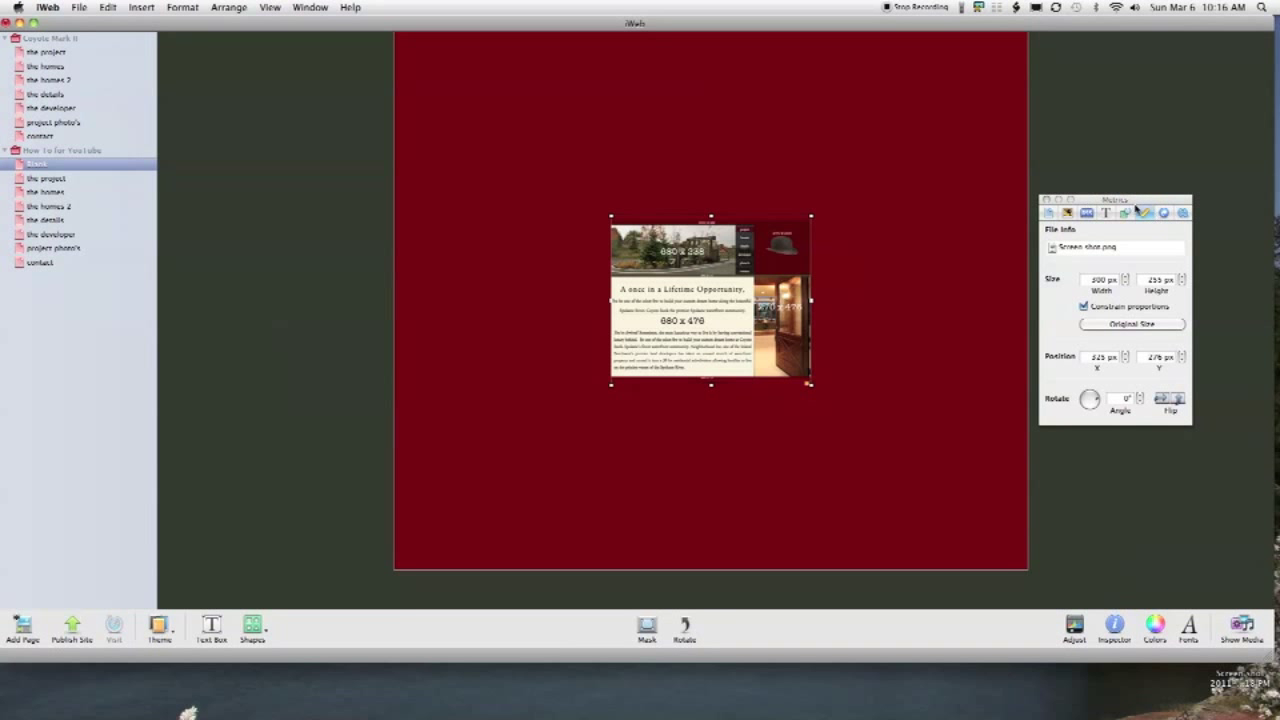
{"action": "left_click", "coordinate": [1121, 326]}
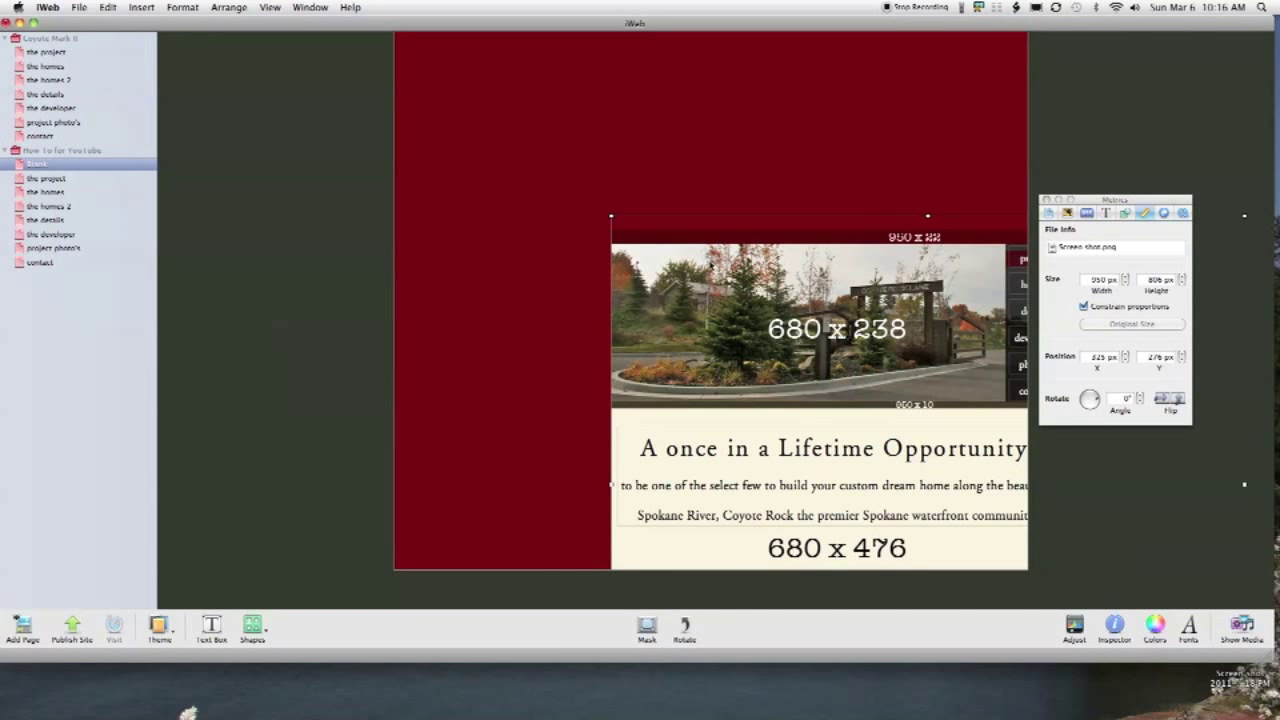
{"action": "left_click_drag", "start_coordinate": [705, 298], "coordinate": [489, 180]}
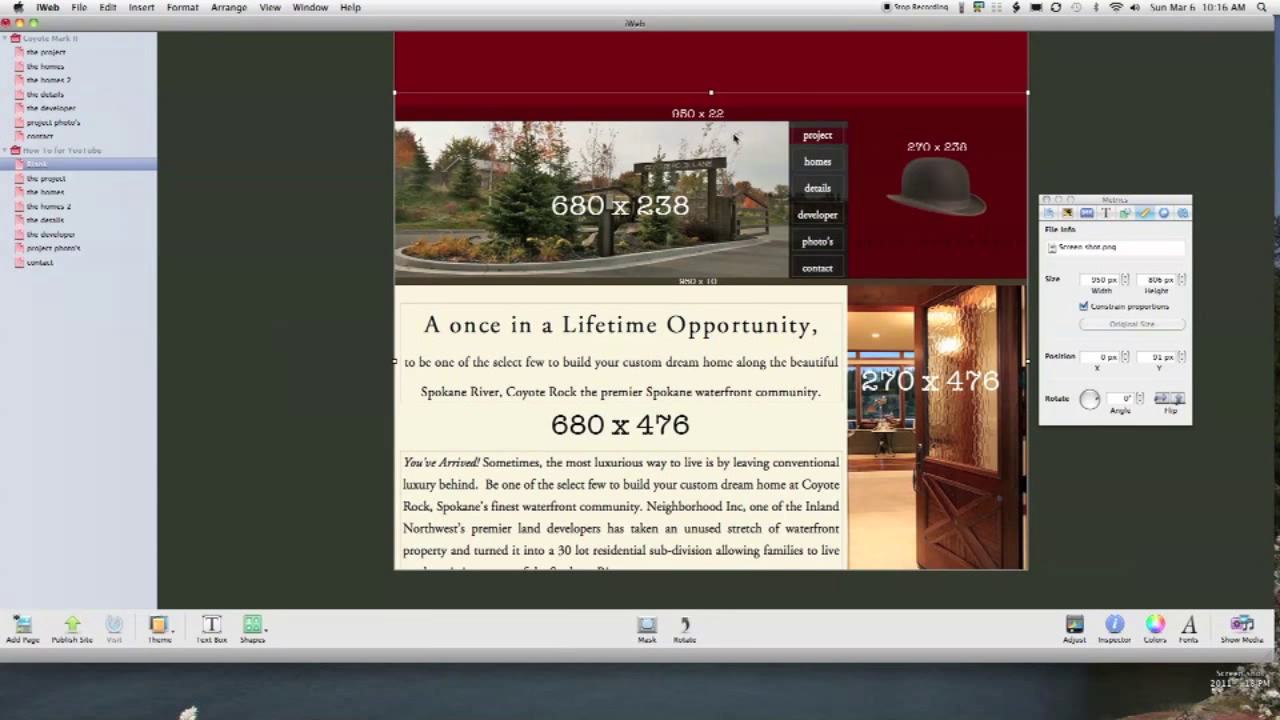
{"action": "left_click_drag", "start_coordinate": [735, 138], "coordinate": [736, 77]}
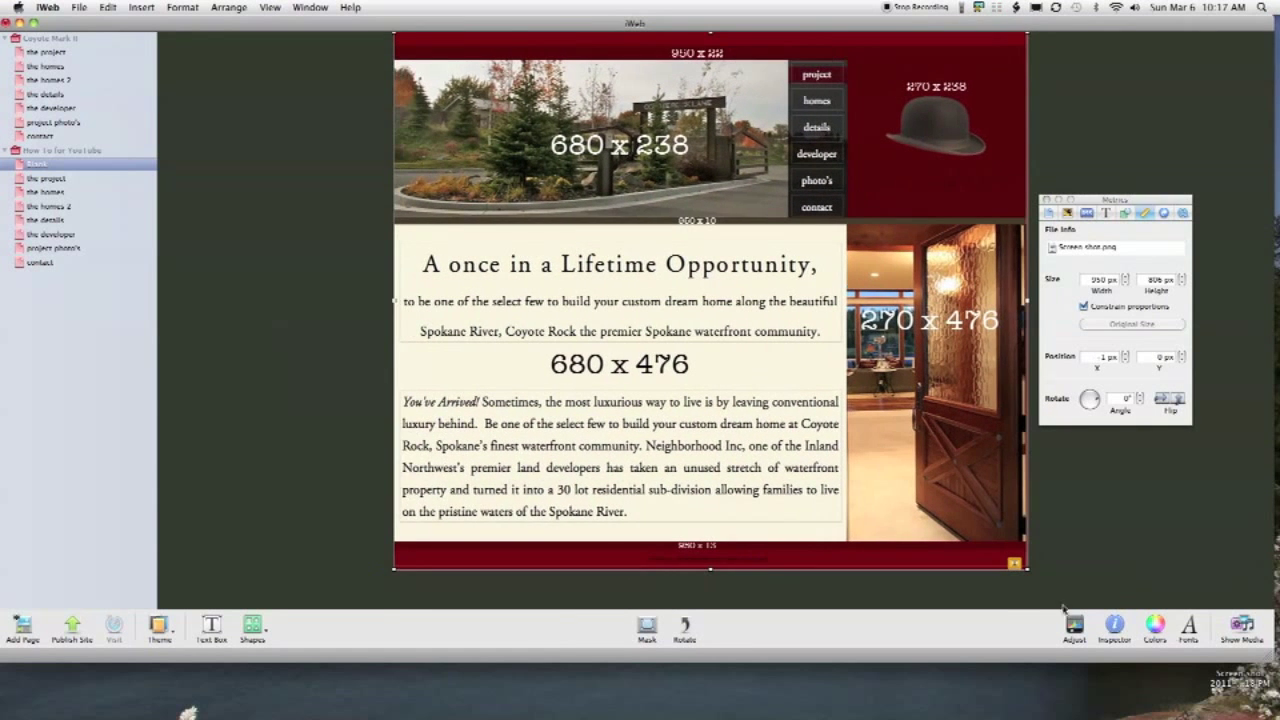
{"action": "left_click", "coordinate": [1207, 606]}
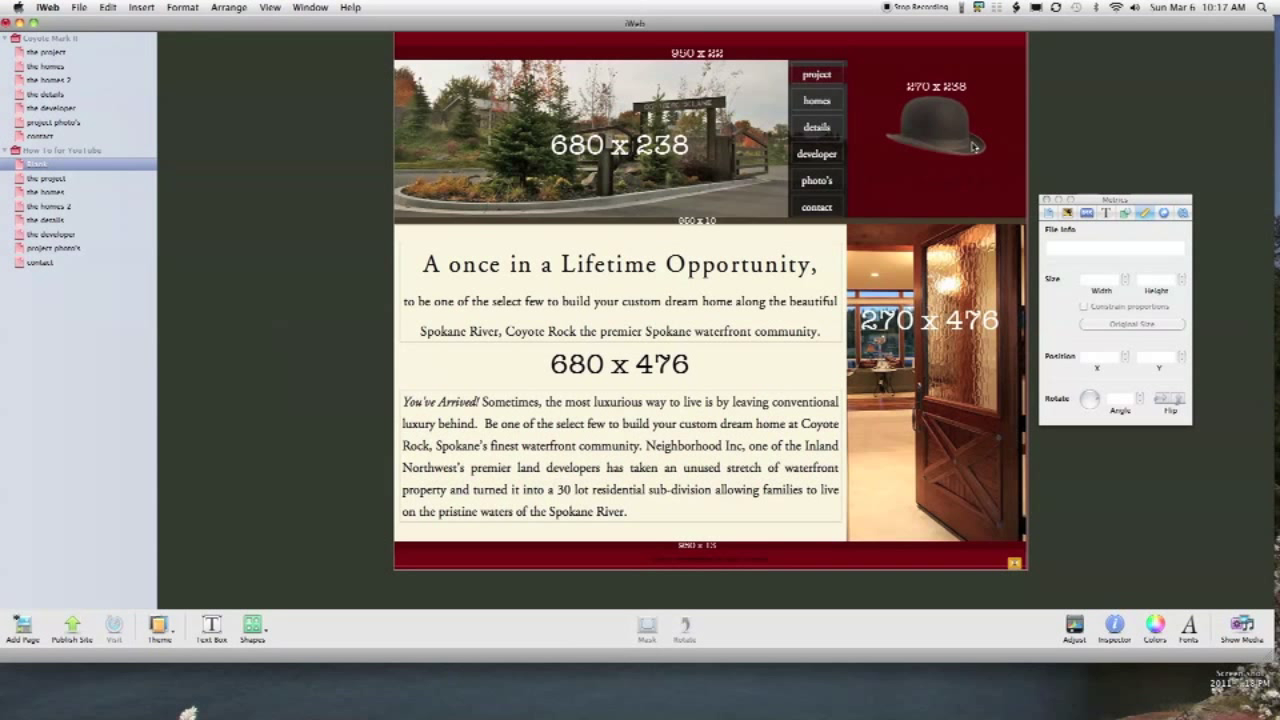
{"action": "left_click", "coordinate": [254, 627]}
Insert a square shape and size it 680 by 476 px over the text area
{"action": "left_click", "coordinate": [257, 626]}
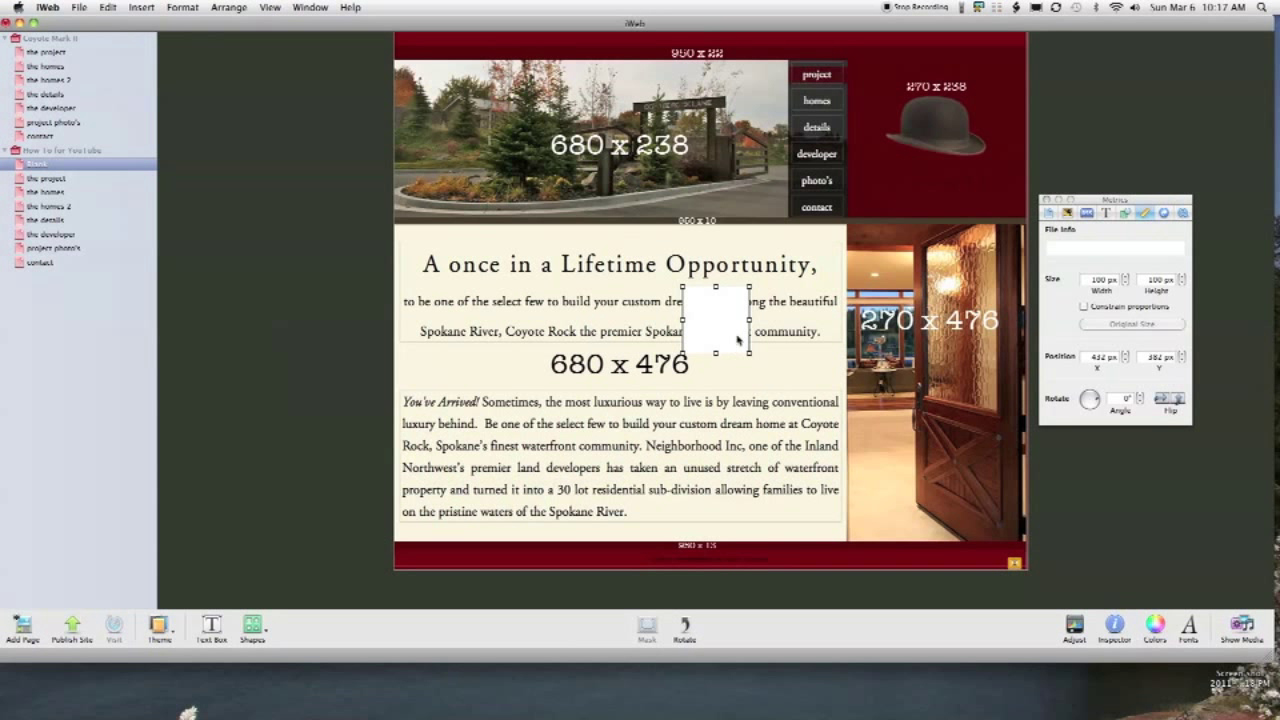
{"action": "left_click_drag", "start_coordinate": [737, 331], "coordinate": [770, 302]}
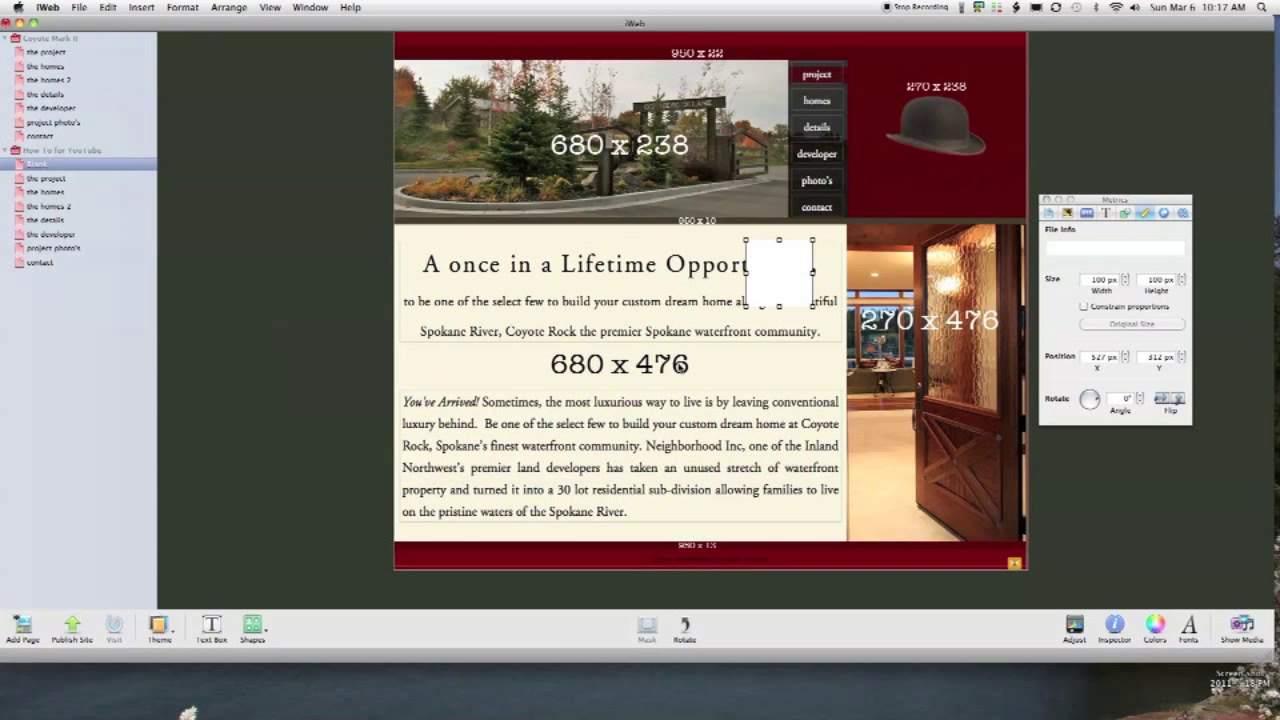
{"action": "double_click", "coordinate": [1095, 280]}
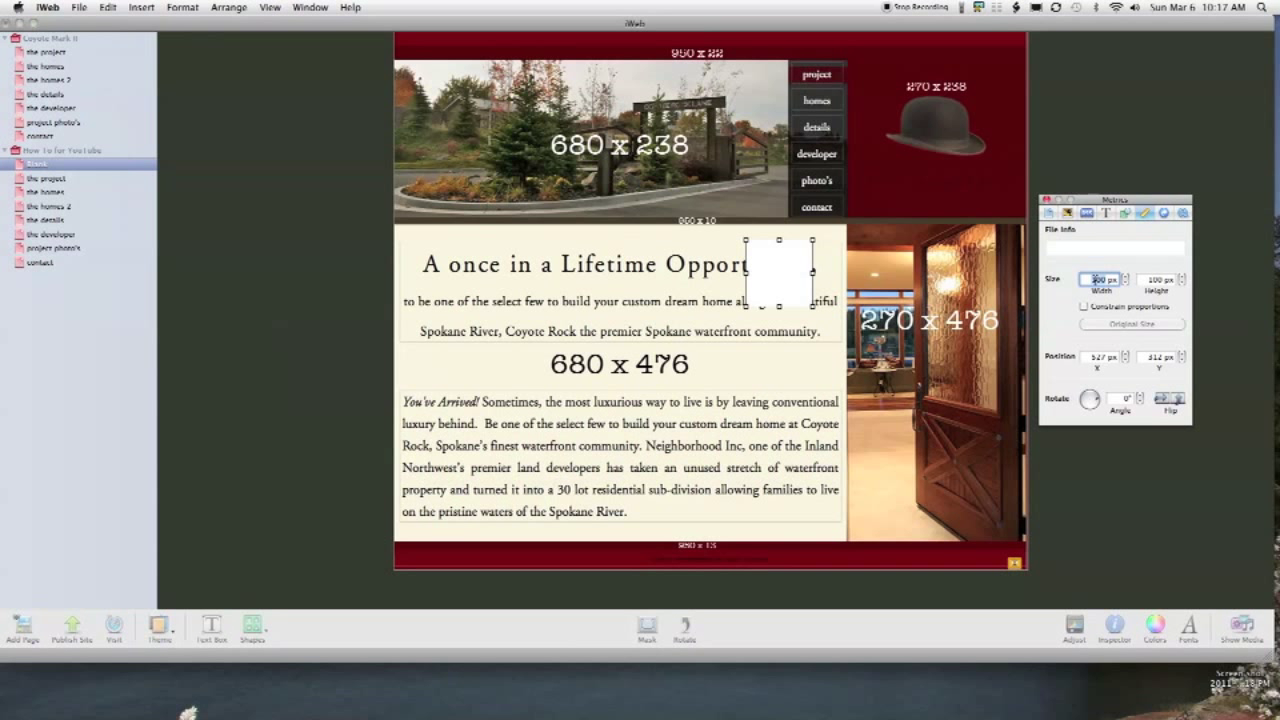
{"action": "type", "text": "680"}
{"action": "double_click", "coordinate": [1156, 280]}
{"action": "type", "text": "476"}
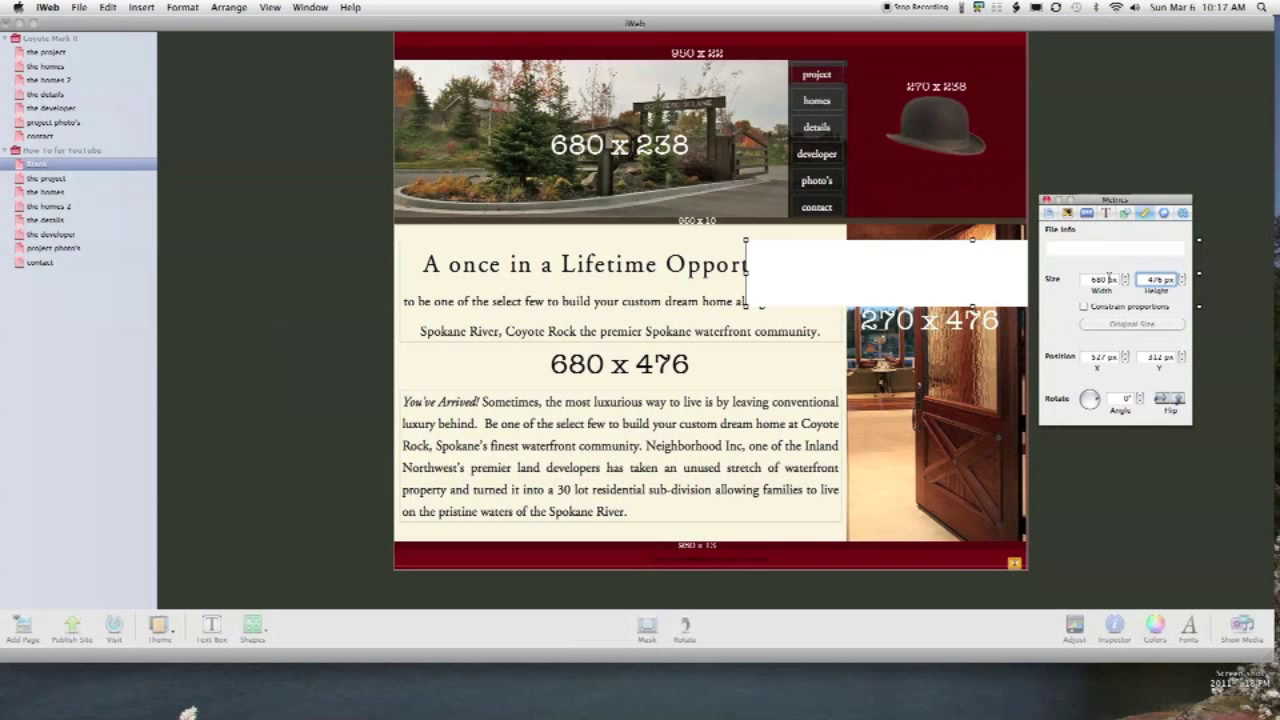
{"action": "left_click", "coordinate": [1106, 279]}
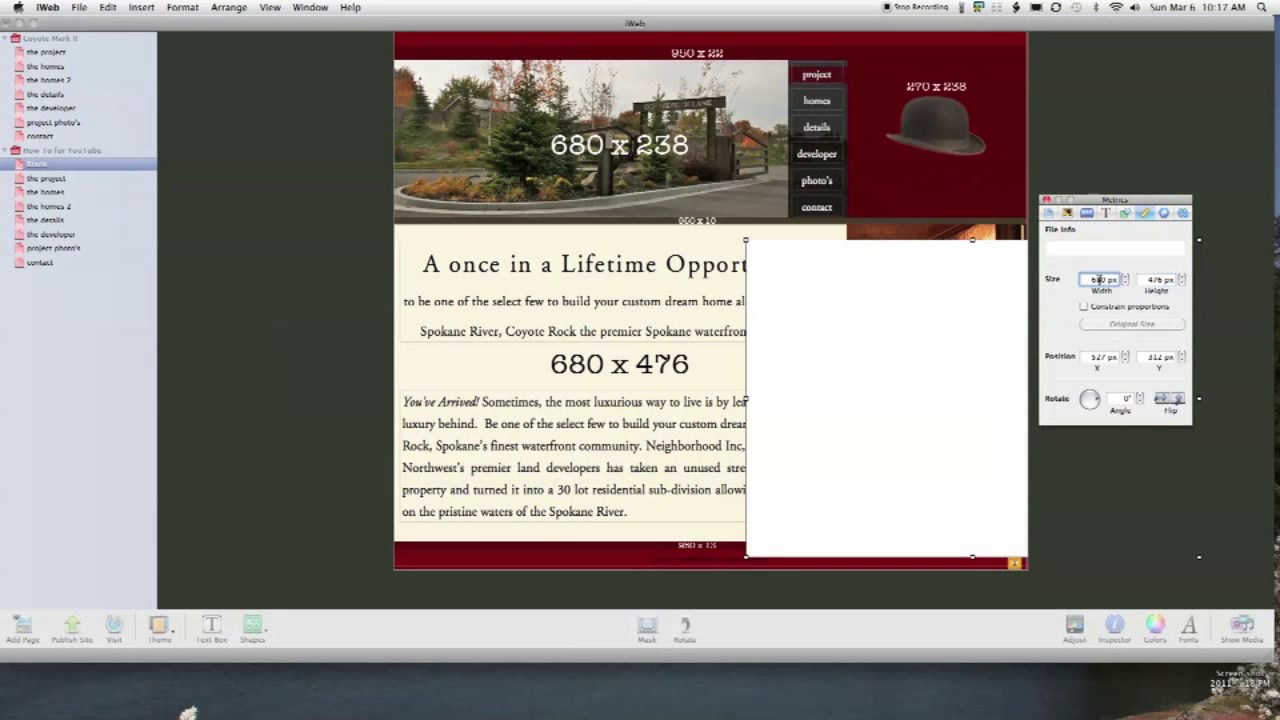
Remove the box's border, fill it with the page's sampled cream colour, and move it left
{"action": "left_click", "coordinate": [1124, 213]}
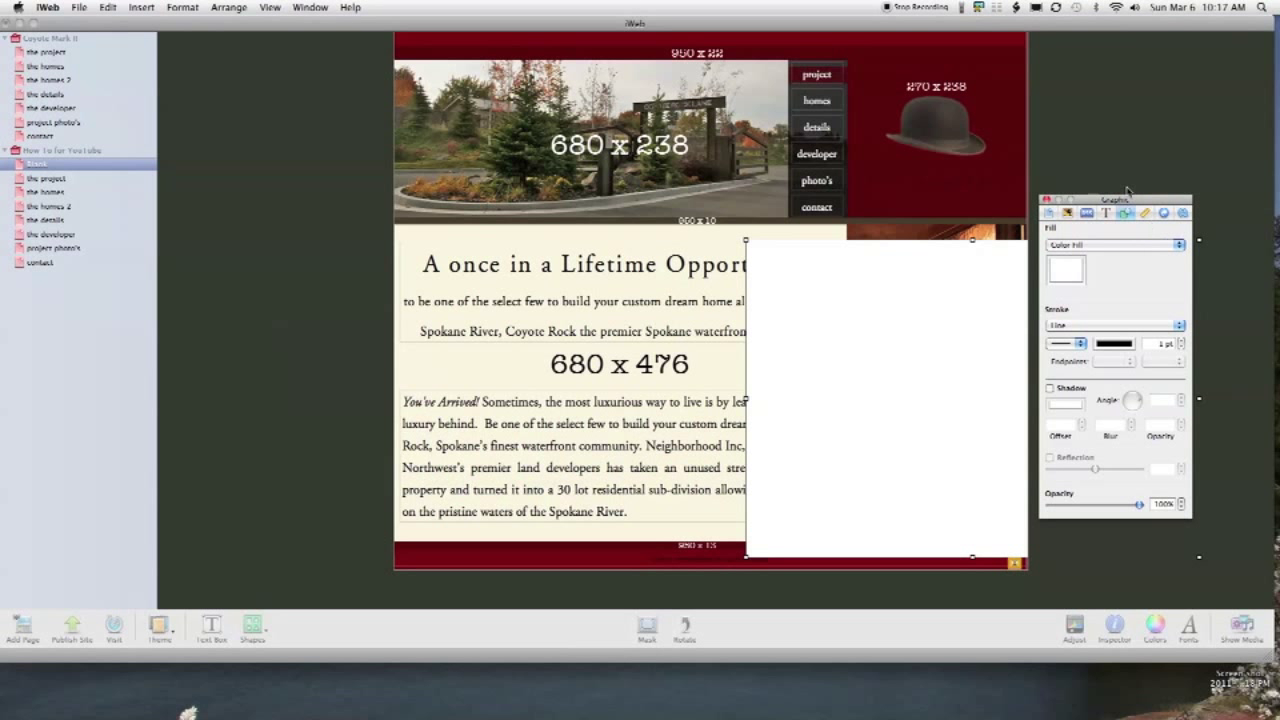
{"action": "left_click", "coordinate": [1088, 326]}
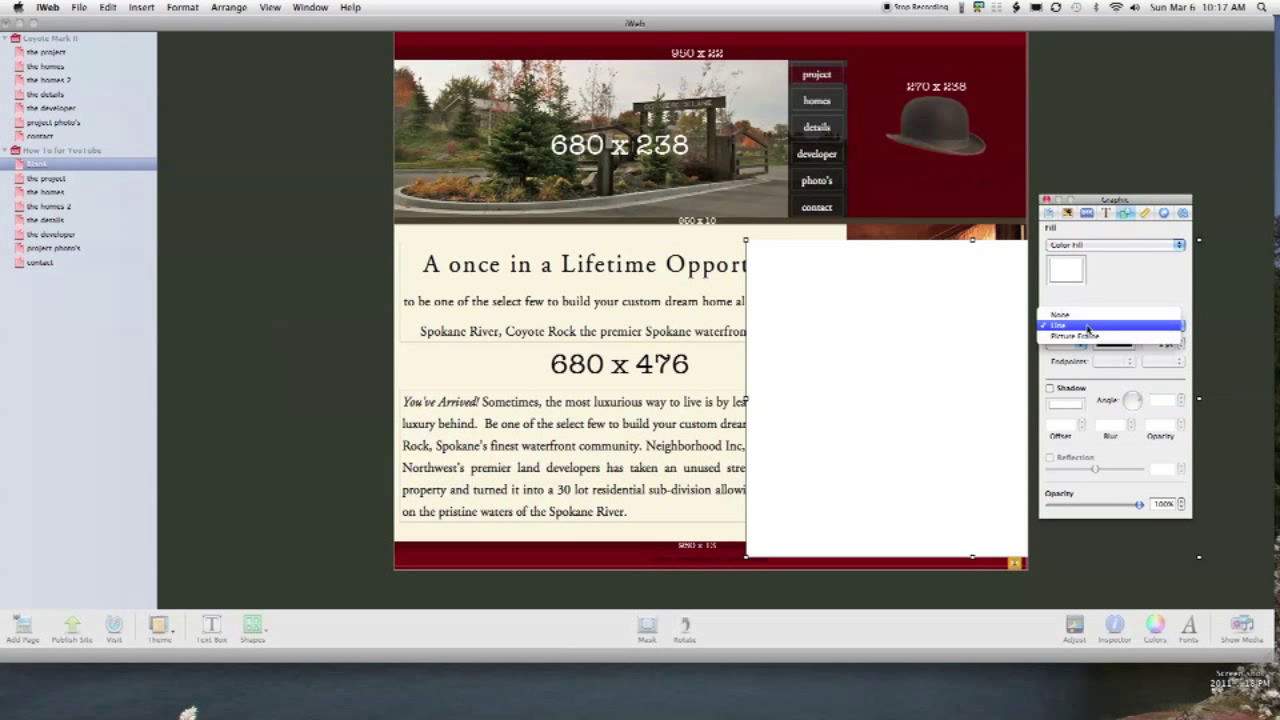
{"action": "left_click", "coordinate": [1087, 315]}
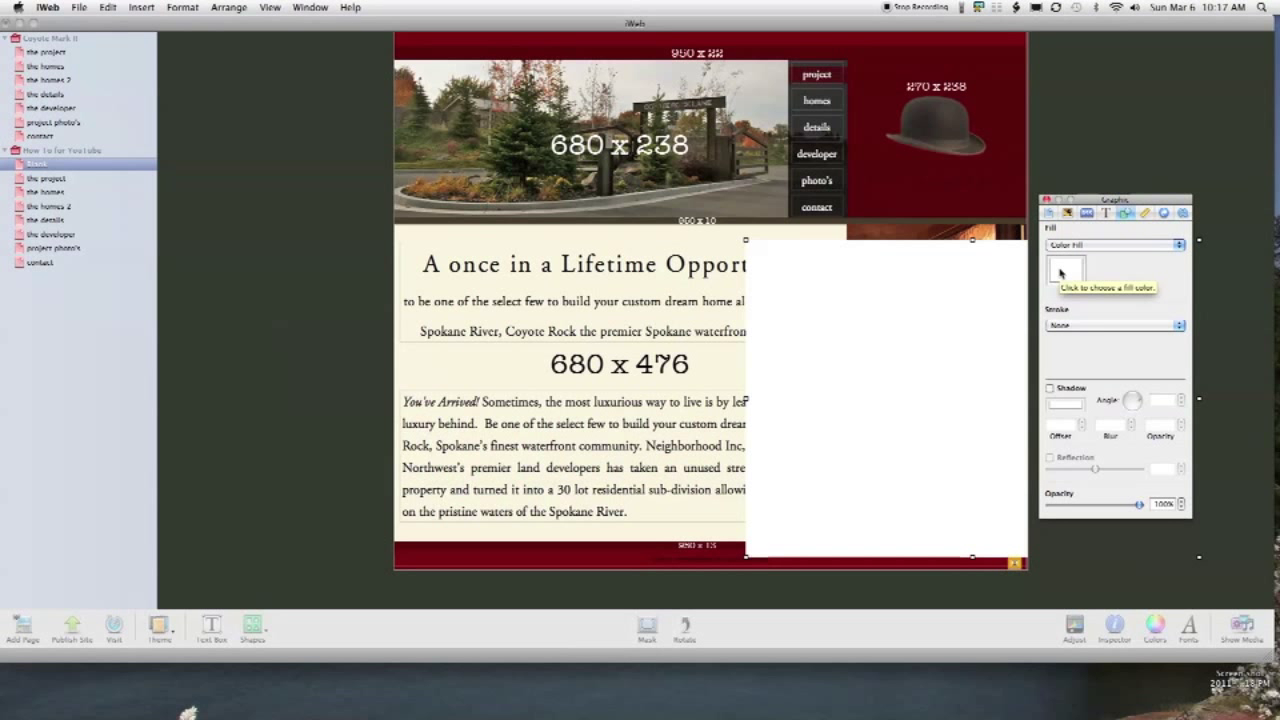
{"action": "left_click", "coordinate": [1063, 272]}
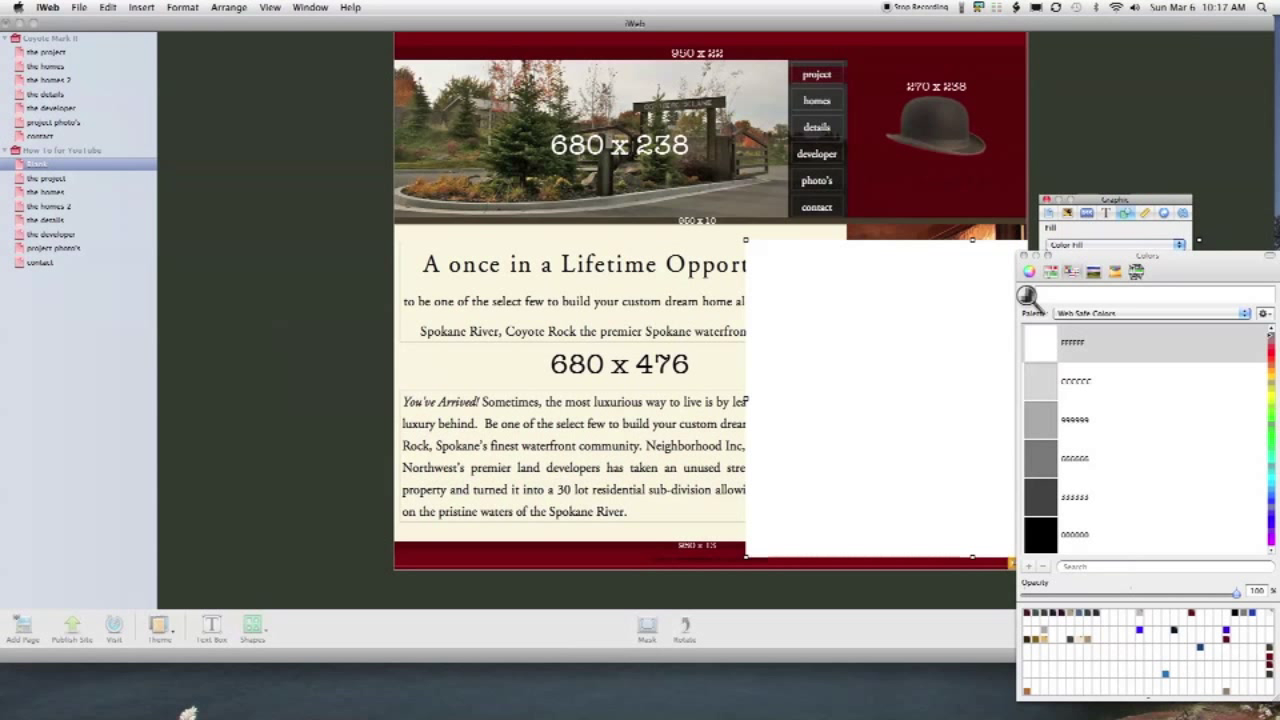
{"action": "left_click", "coordinate": [430, 355]}
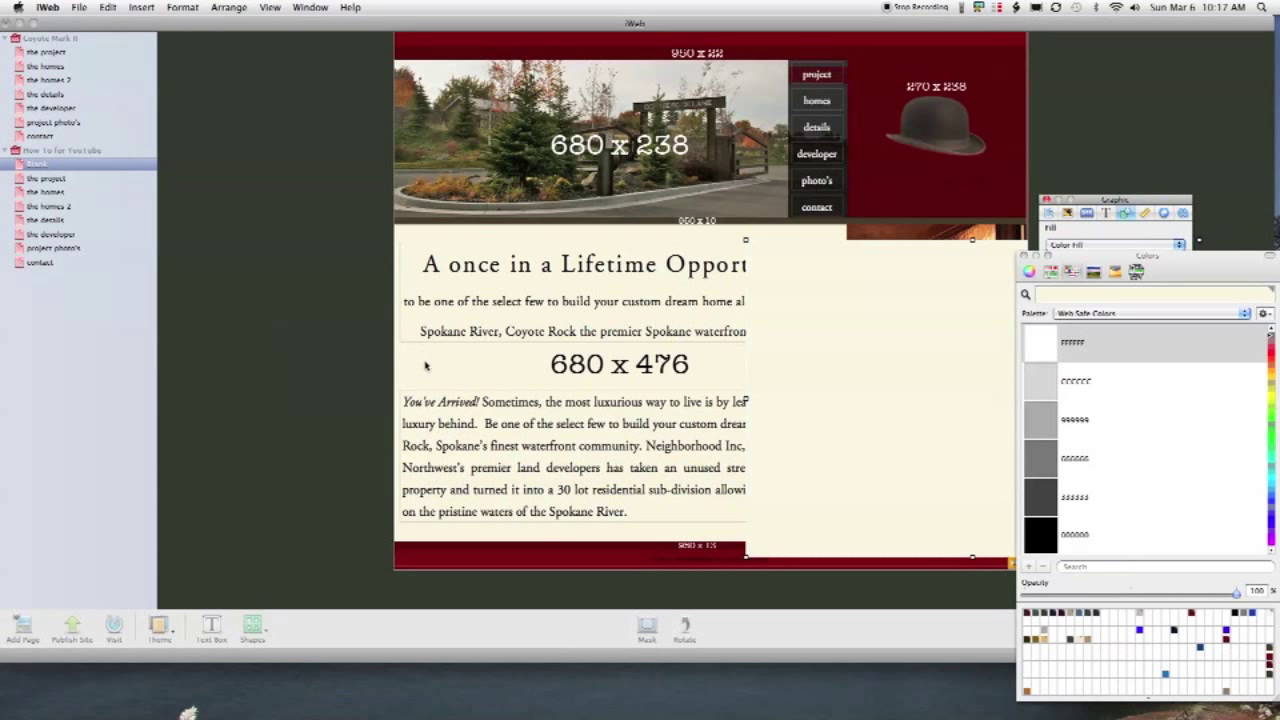
{"action": "left_click", "coordinate": [1023, 256]}
{"action": "left_click_drag", "start_coordinate": [863, 343], "coordinate": [518, 332]}
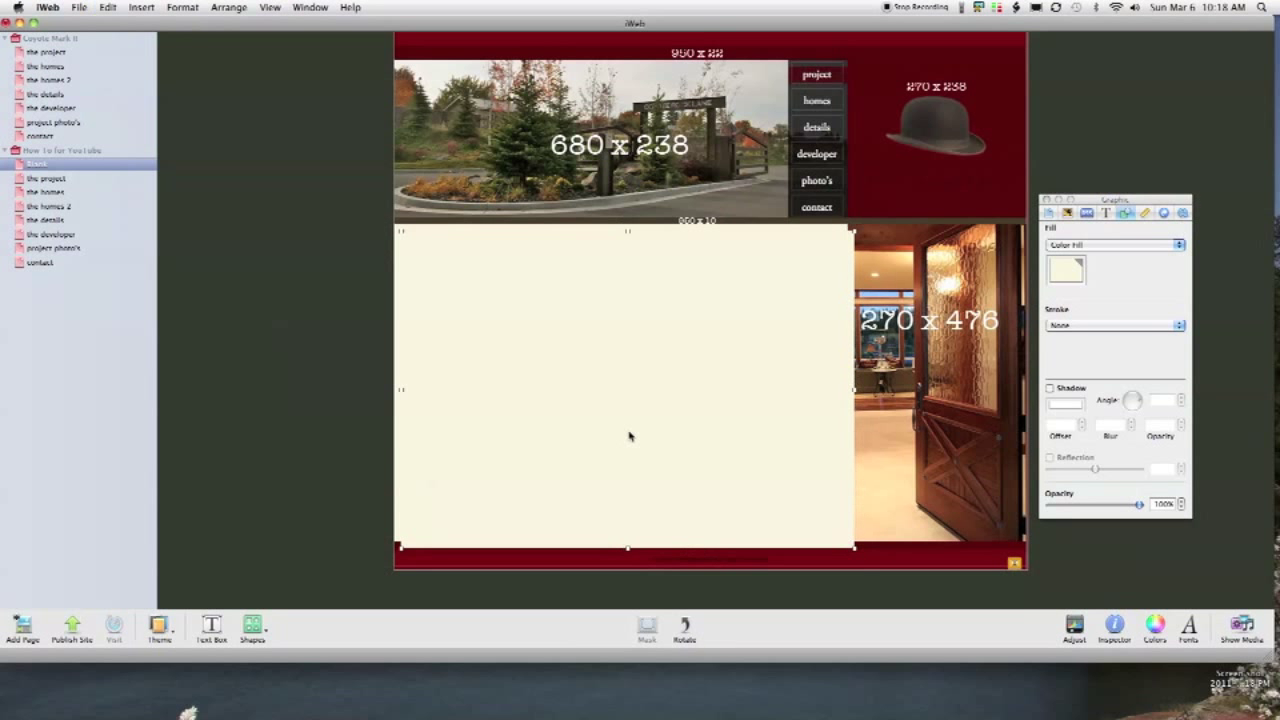
Drag the cream box right so it also covers the door photo
{"action": "left_click_drag", "start_coordinate": [629, 436], "coordinate": [786, 409]}
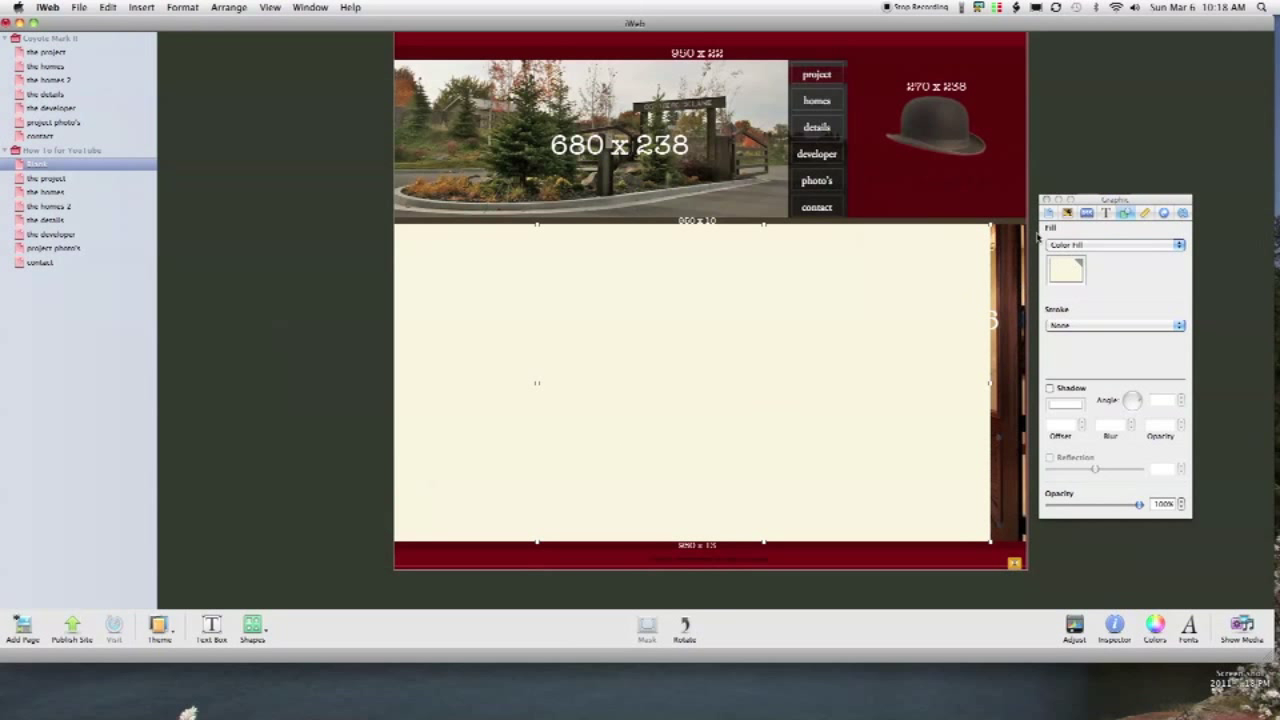
{"action": "left_click", "coordinate": [1068, 272]}
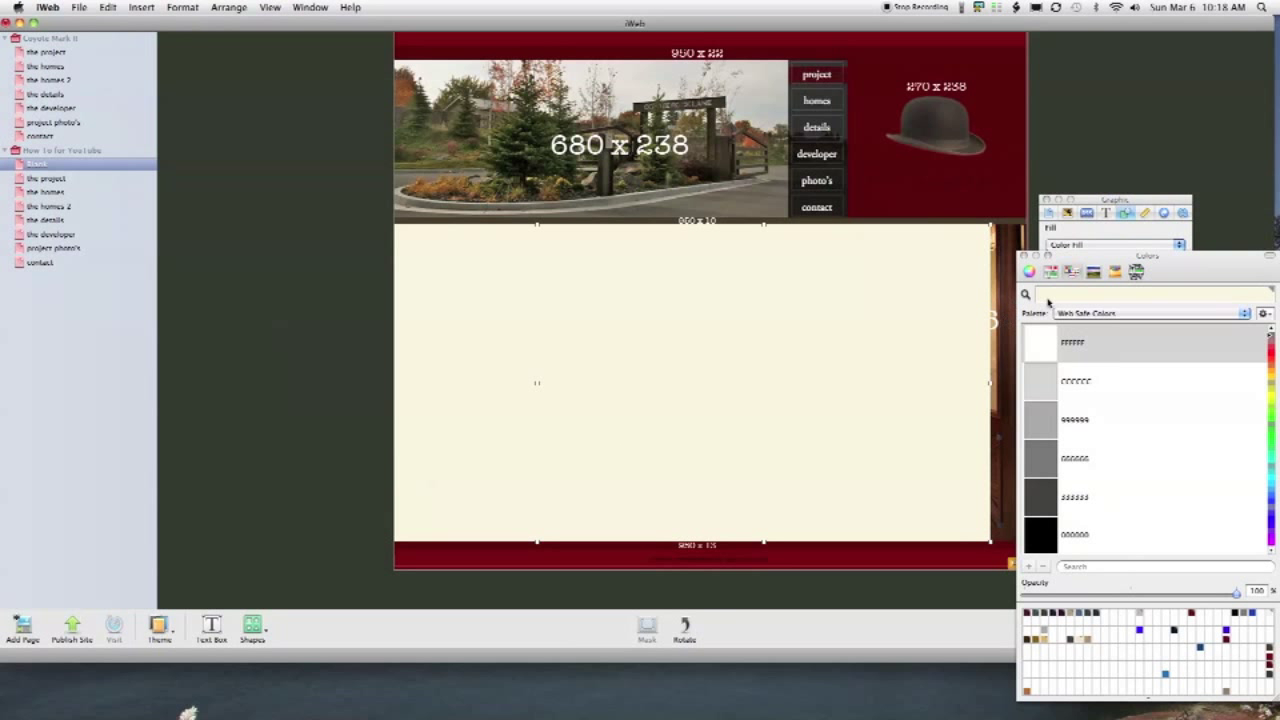
Fill the box dark brown and make it a 950 px wide, 10 px bar at the header's bottom
{"action": "left_click", "coordinate": [889, 225]}
{"action": "left_click_drag", "start_coordinate": [763, 383], "coordinate": [672, 419]}
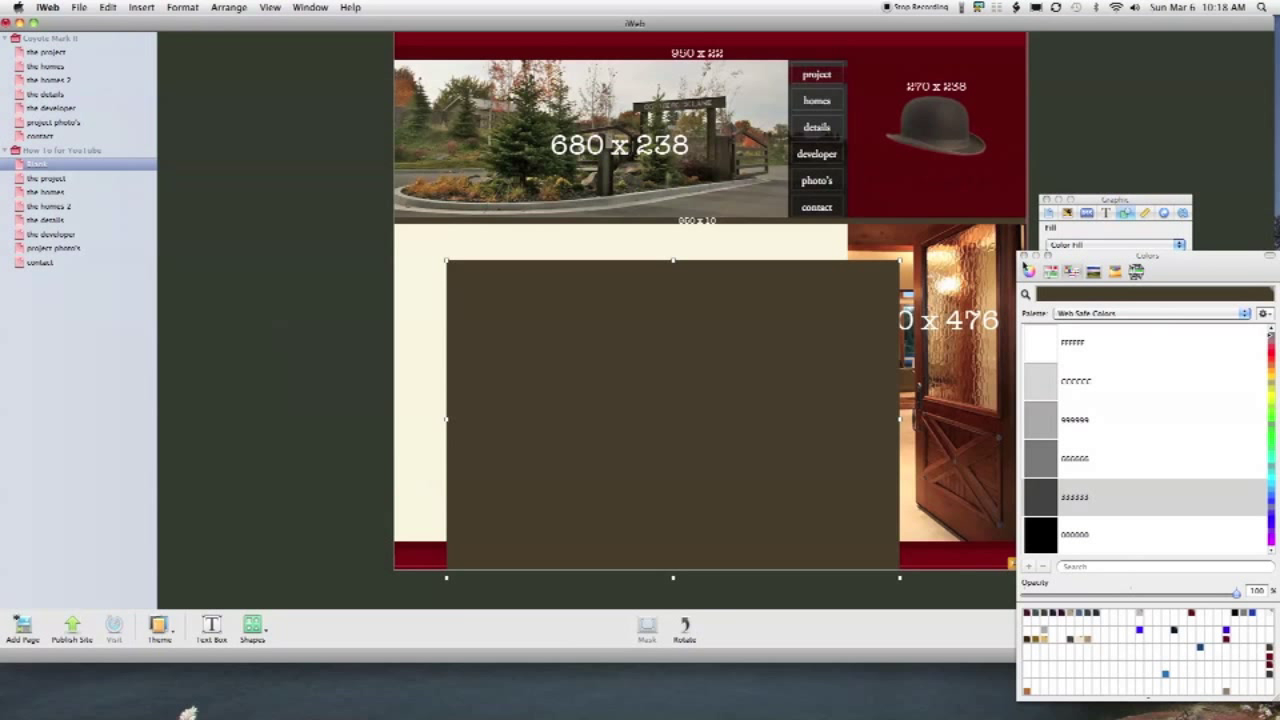
{"action": "left_click", "coordinate": [1023, 256]}
{"action": "left_click", "coordinate": [1145, 213]}
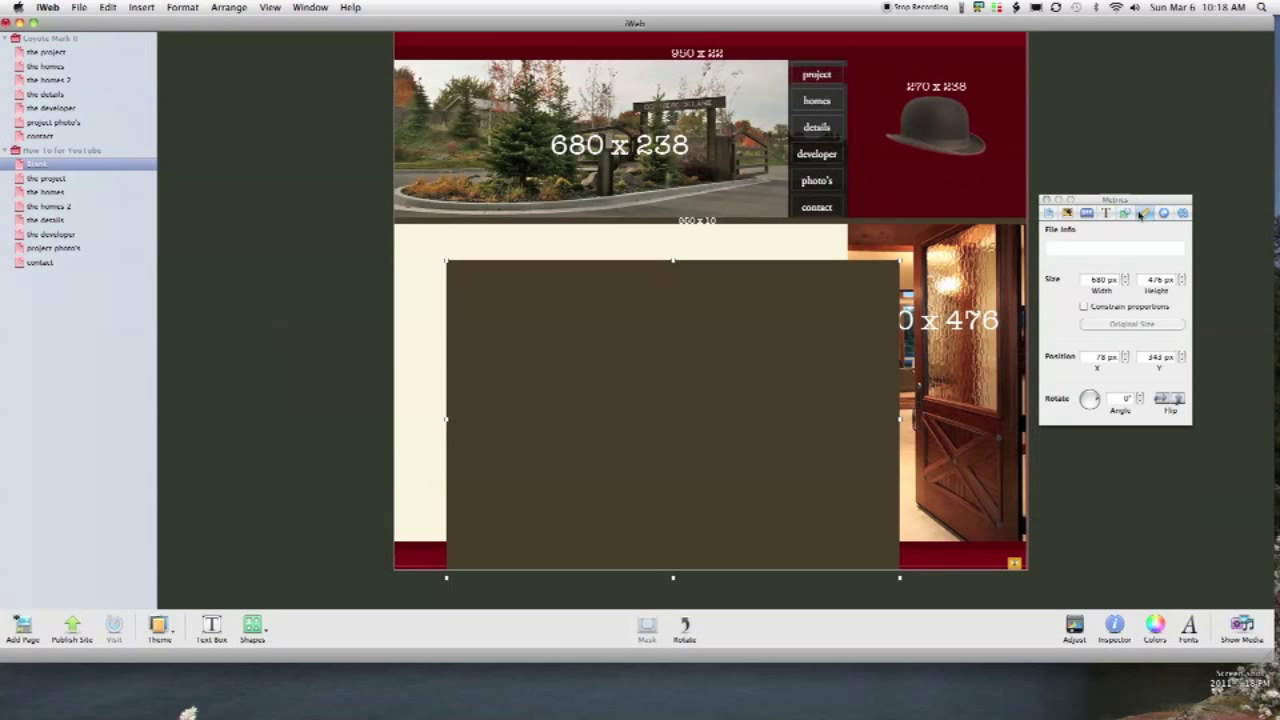
{"action": "left_click", "coordinate": [1097, 281]}
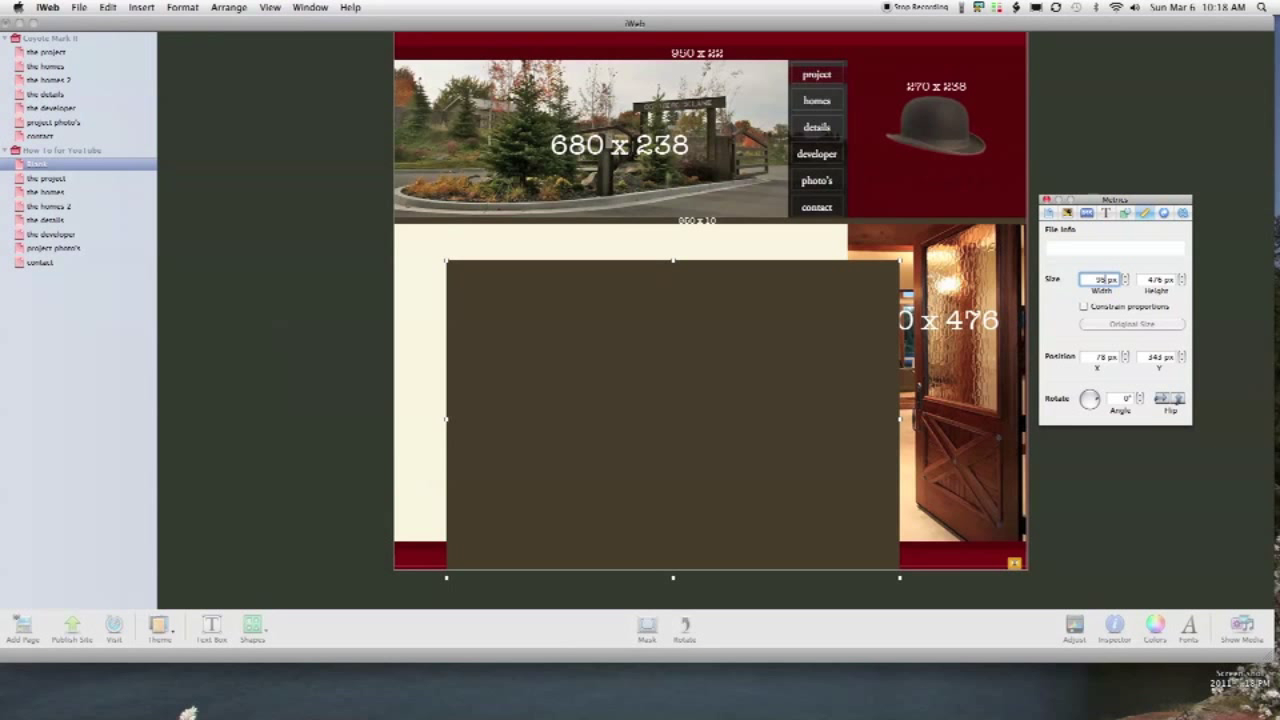
{"action": "type", "text": "0"}
{"action": "key", "text": "Tab"}
{"action": "type", "text": "10"}
{"action": "key", "text": "Return"}
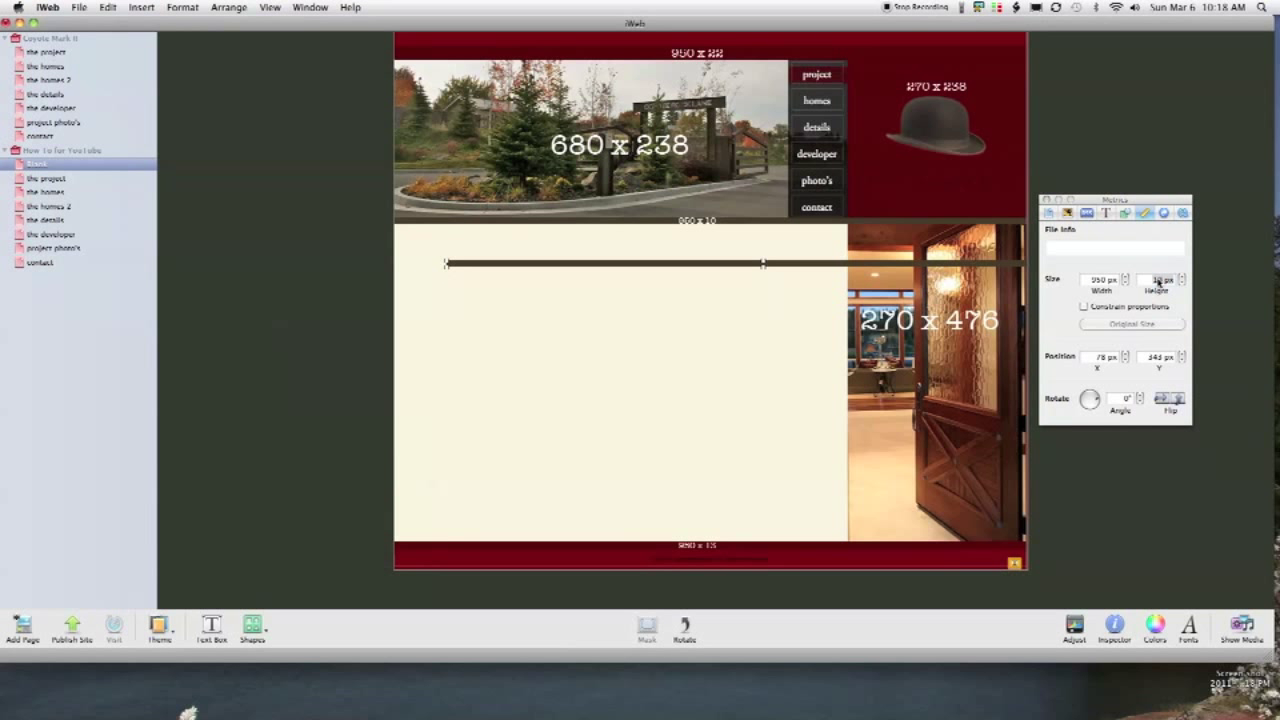
{"action": "left_click_drag", "start_coordinate": [523, 264], "coordinate": [472, 218]}
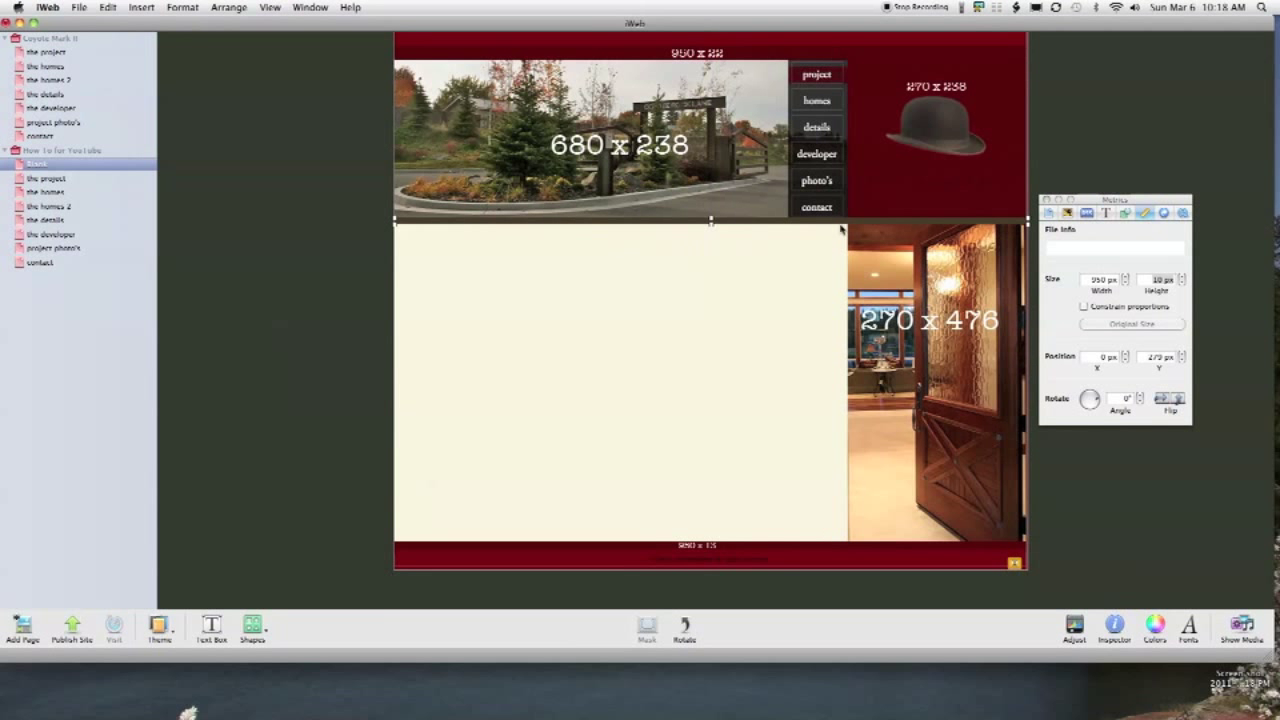
Duplicate the thin bar, move the copy lower and make it 14 px tall
{"action": "left_click", "coordinate": [1060, 126]}
{"action": "left_click", "coordinate": [798, 225]}
{"action": "key", "text": "super+d"}
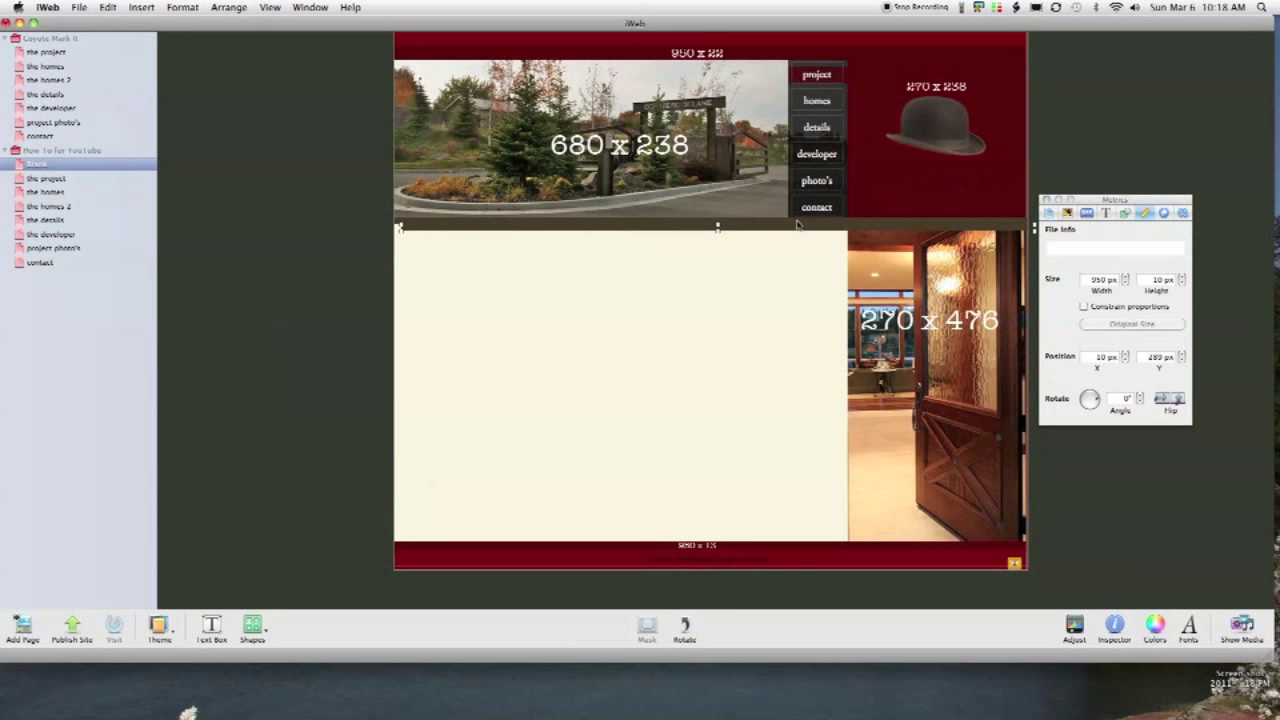
{"action": "left_click_drag", "start_coordinate": [789, 229], "coordinate": [796, 404]}
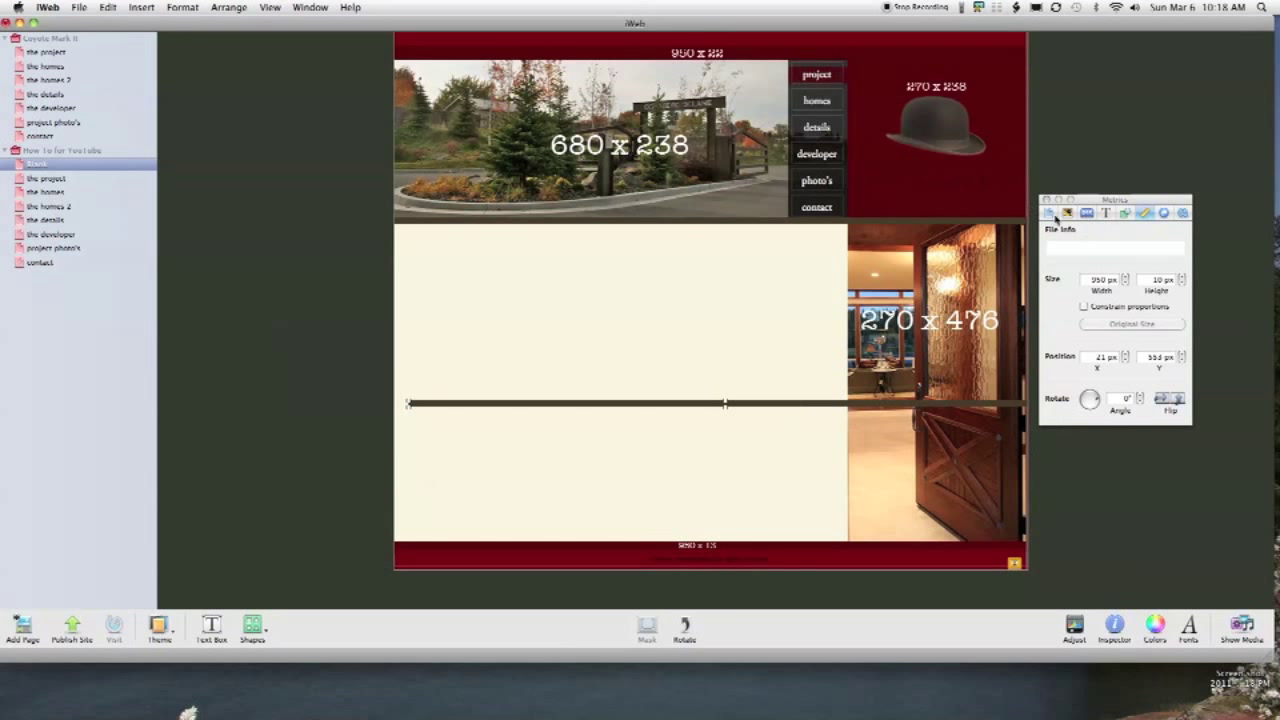
{"action": "left_click", "coordinate": [1158, 281]}
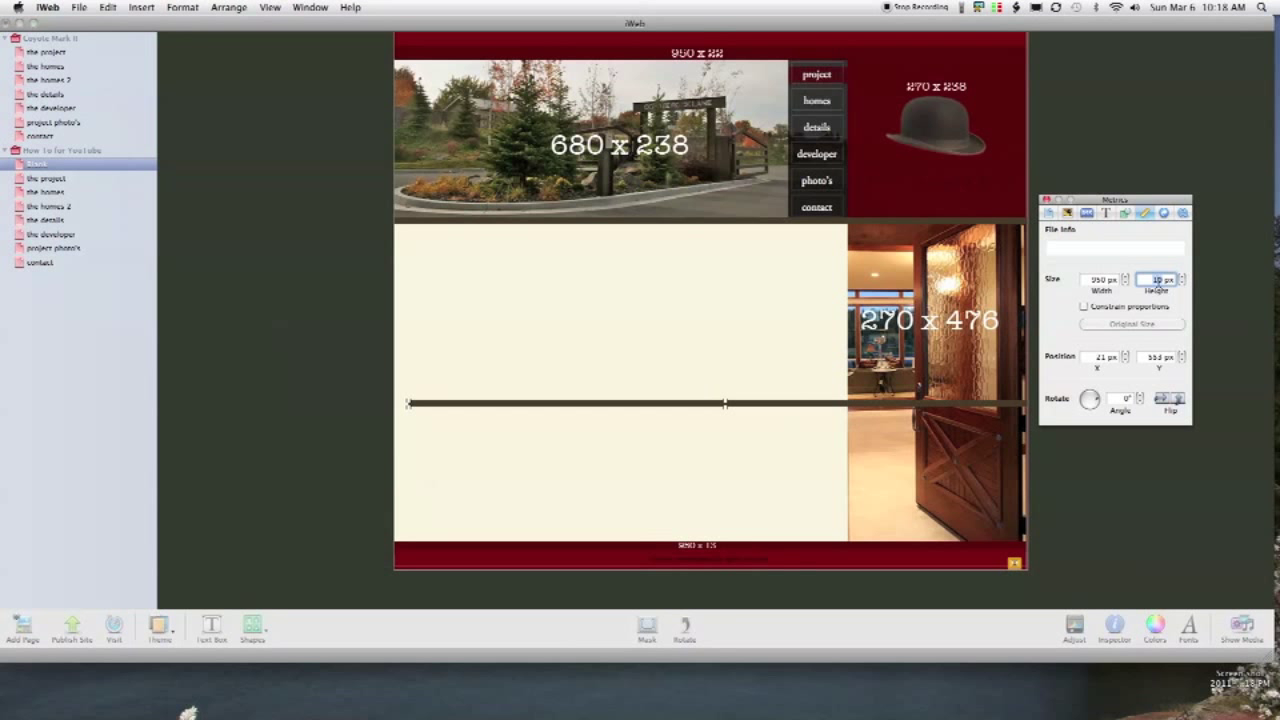
{"action": "type", "text": "14"}
{"action": "key", "text": "Return"}
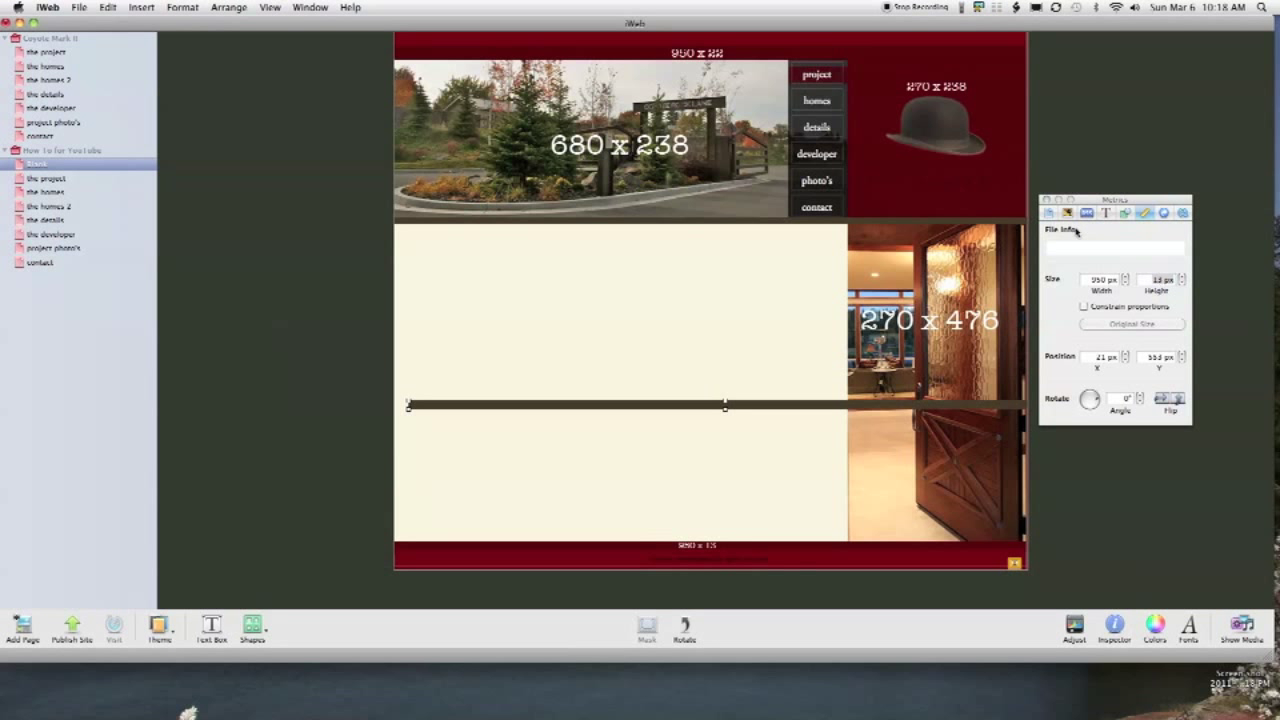
{"action": "left_click", "coordinate": [1126, 214]}
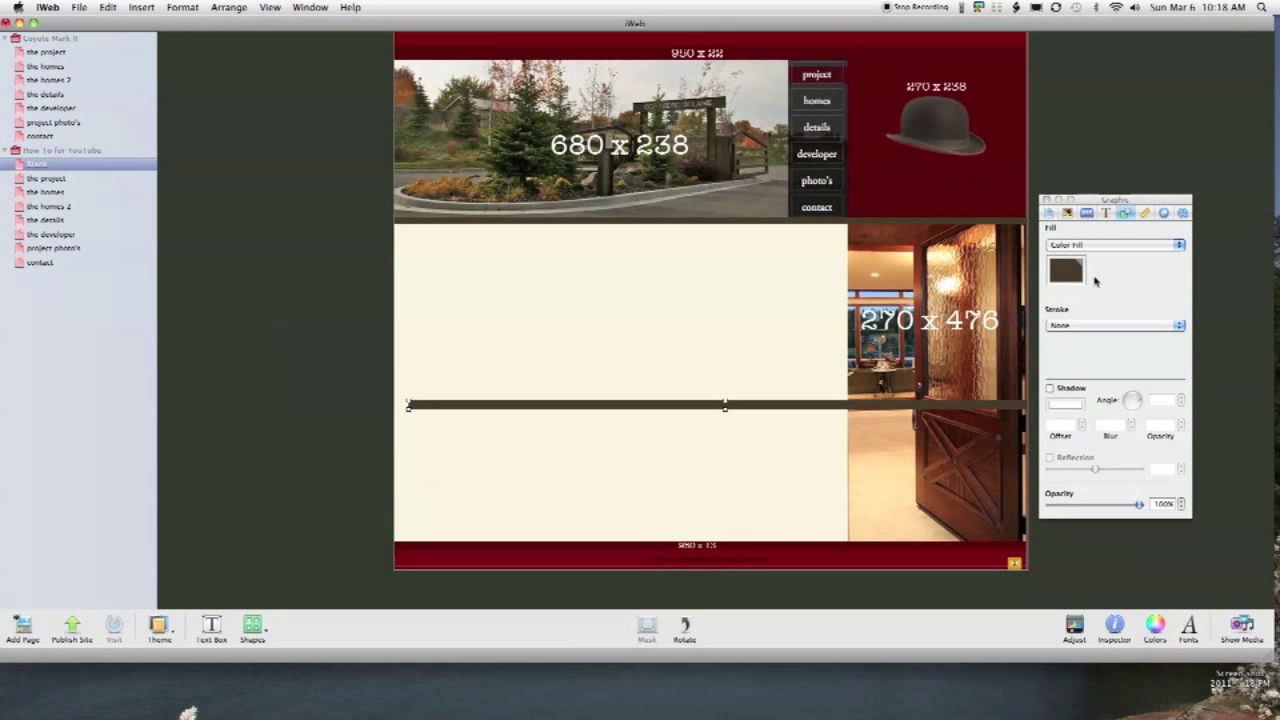
Give the bar the footer's sampled dark red fill and place it on the footer
{"action": "left_click", "coordinate": [1094, 278]}
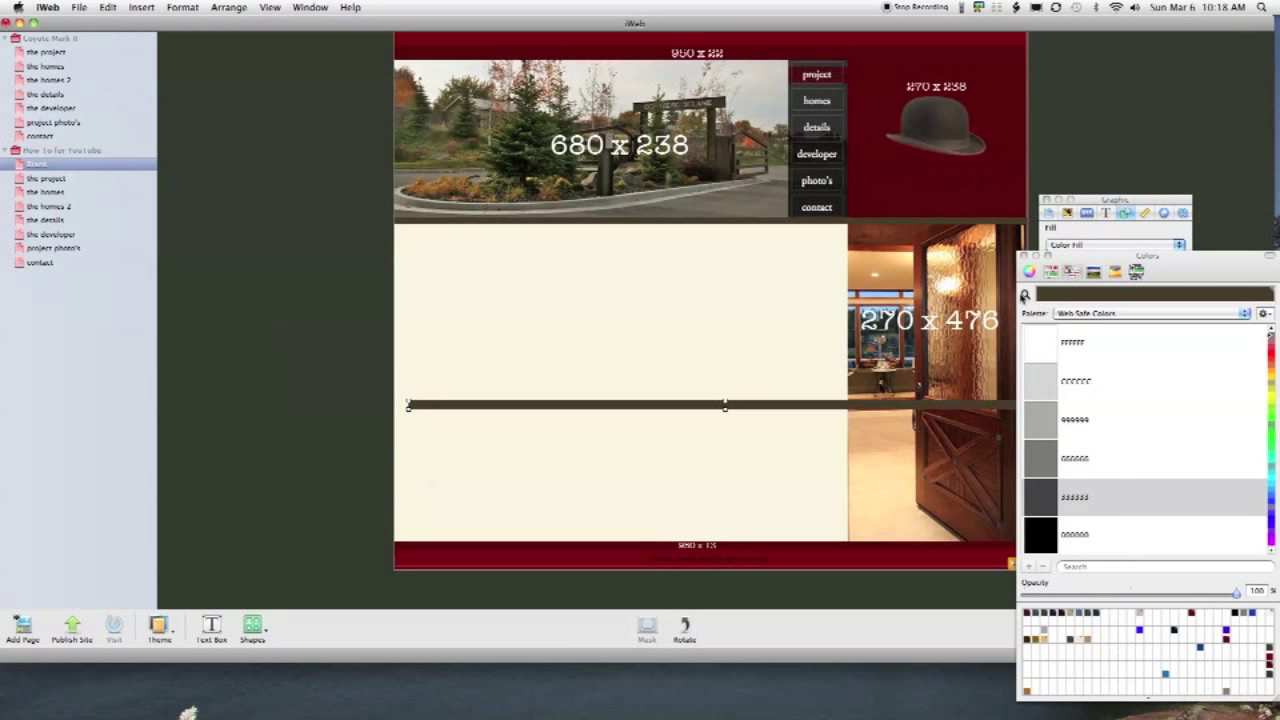
{"action": "left_click", "coordinate": [1025, 295]}
{"action": "left_click", "coordinate": [817, 548]}
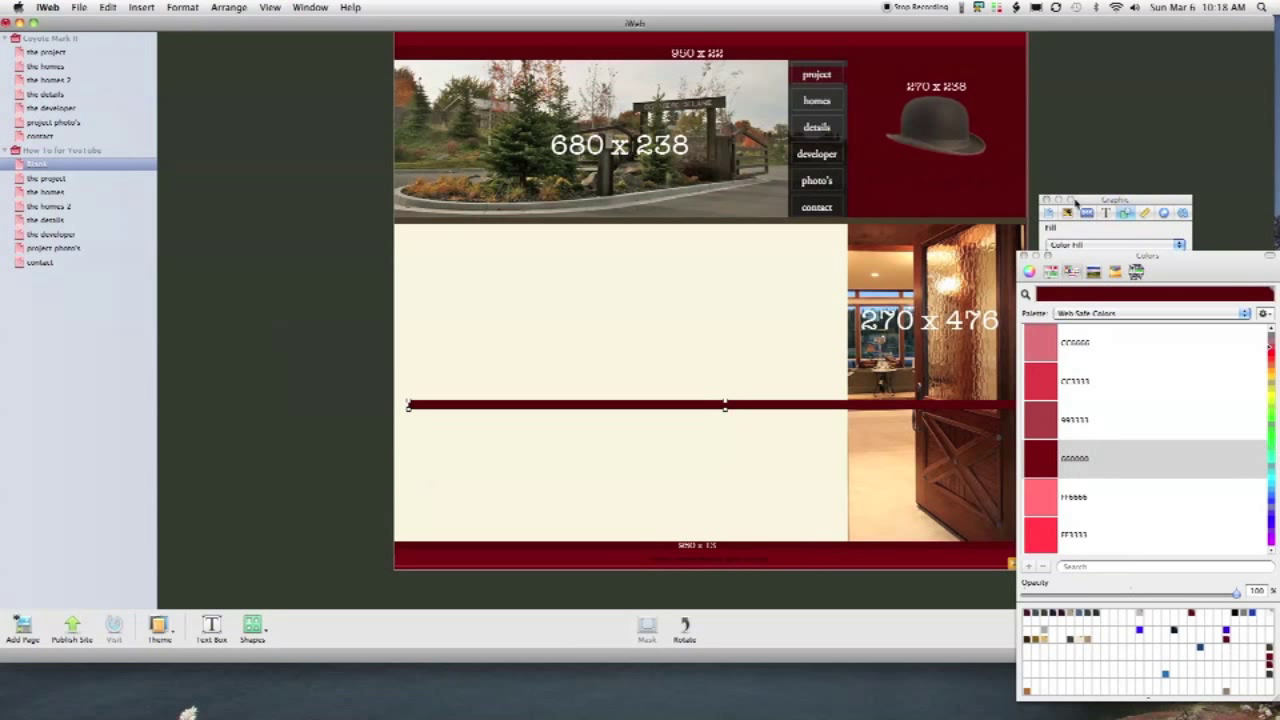
{"action": "left_click", "coordinate": [1022, 256]}
{"action": "left_click_drag", "start_coordinate": [693, 405], "coordinate": [699, 548]}
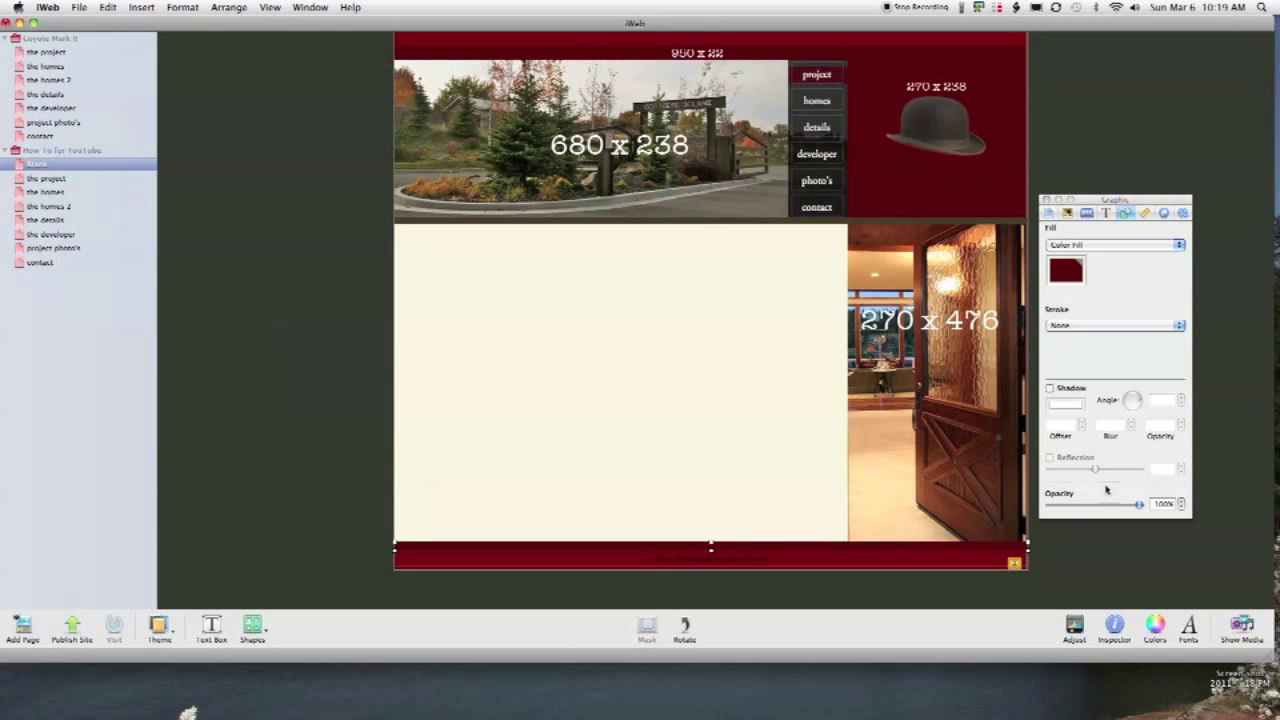
{"action": "left_click", "coordinate": [1106, 580]}
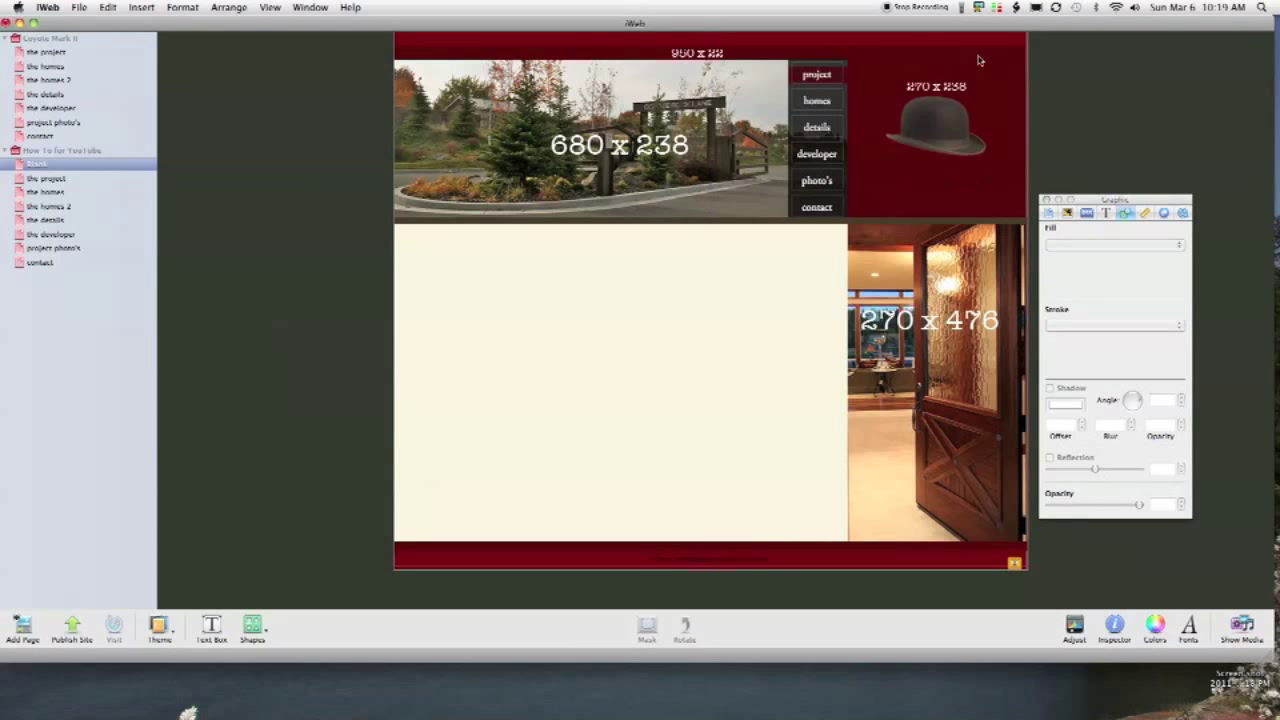
{"action": "left_click", "coordinate": [870, 547]}
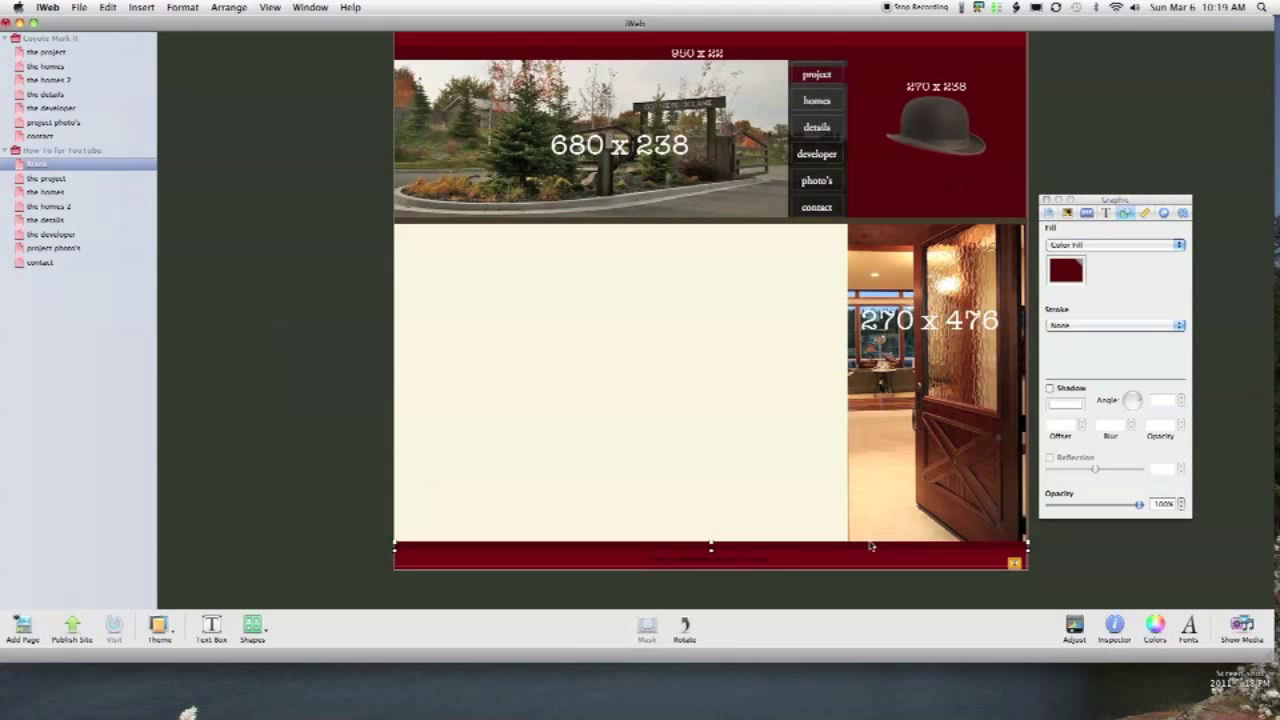
{"action": "left_click_drag", "start_coordinate": [870, 547], "coordinate": [876, 550]}
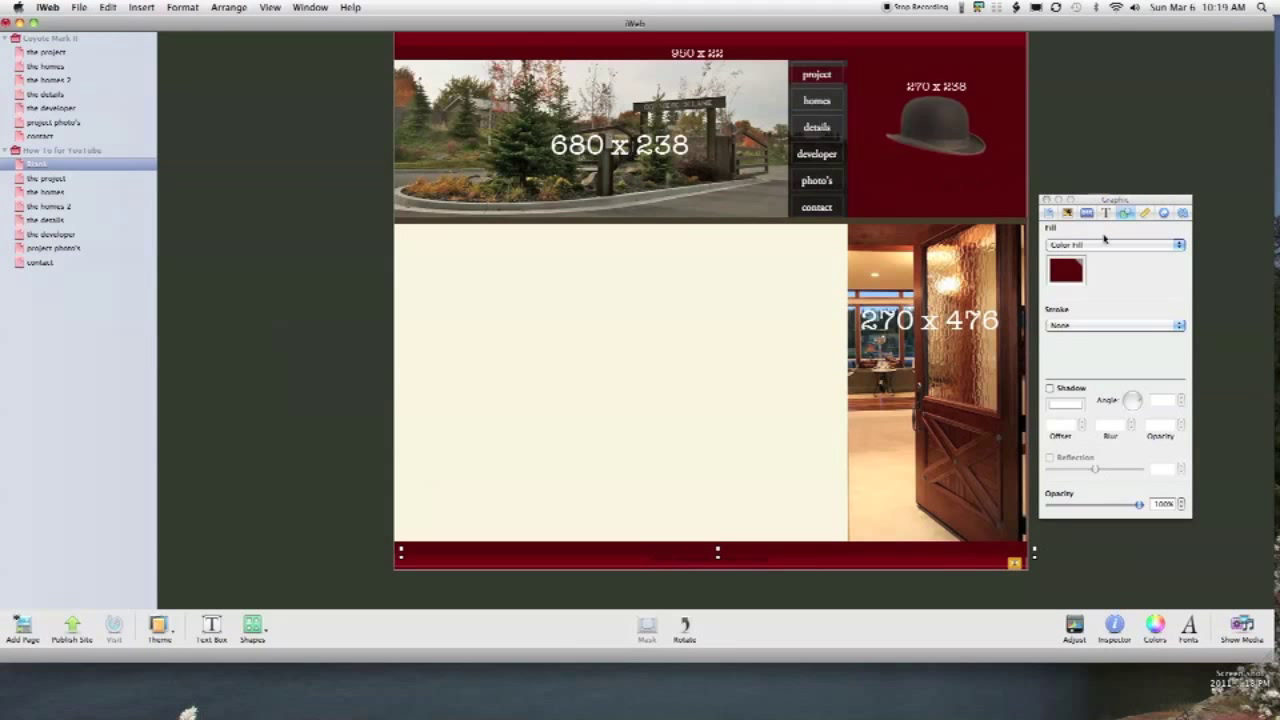
{"action": "left_click", "coordinate": [1145, 213]}
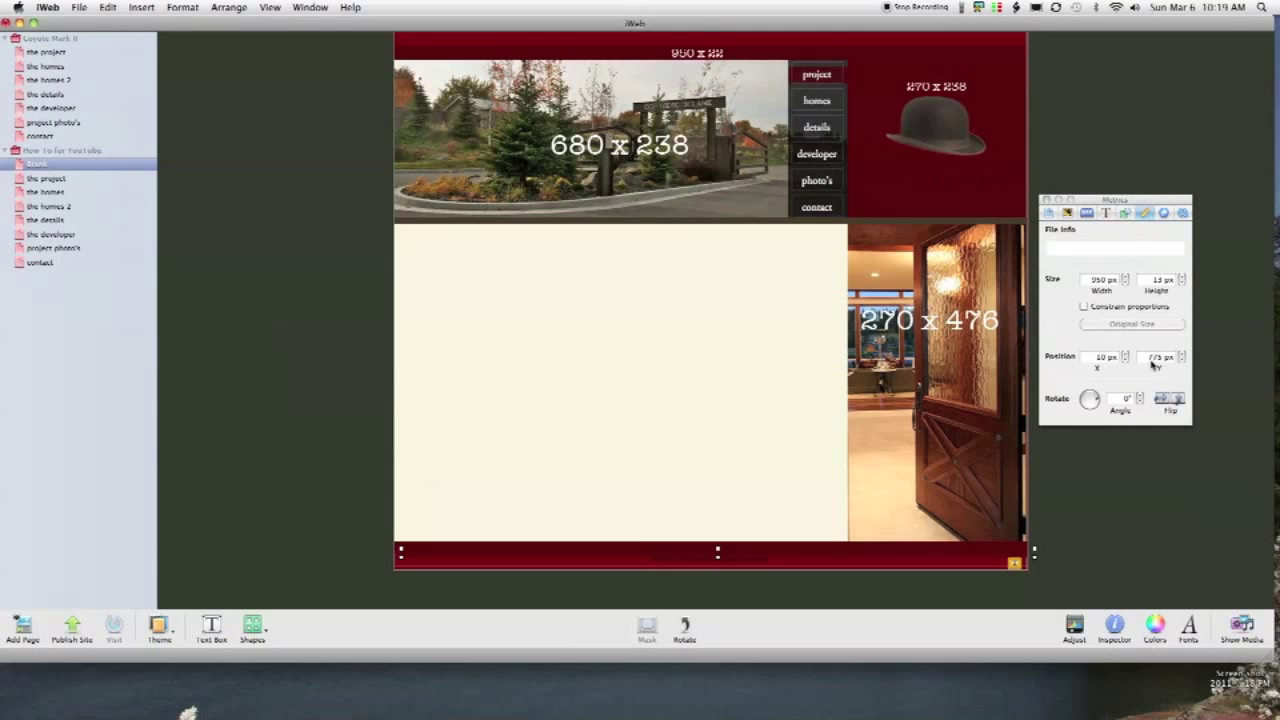
Resize the maroon block to 270×238 and place it over the header's hat image
{"action": "double_click", "coordinate": [1099, 280]}
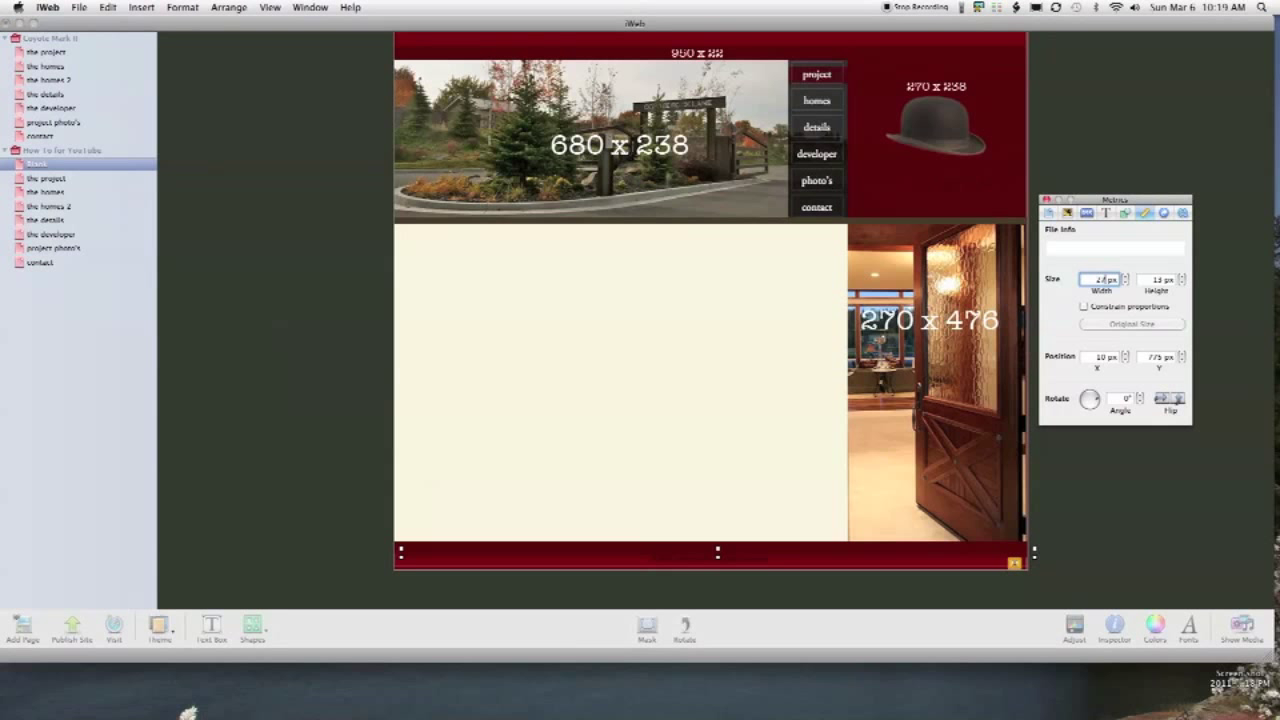
{"action": "key", "text": "Tab"}
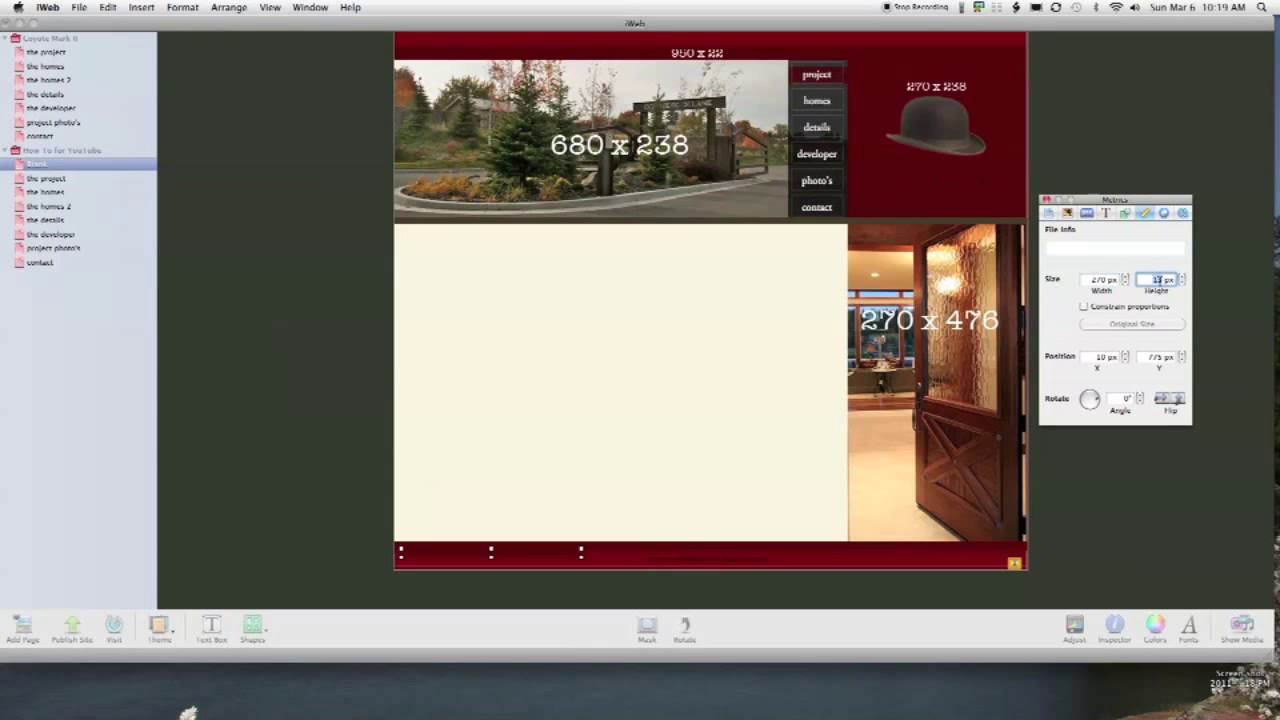
{"action": "type", "text": "238"}
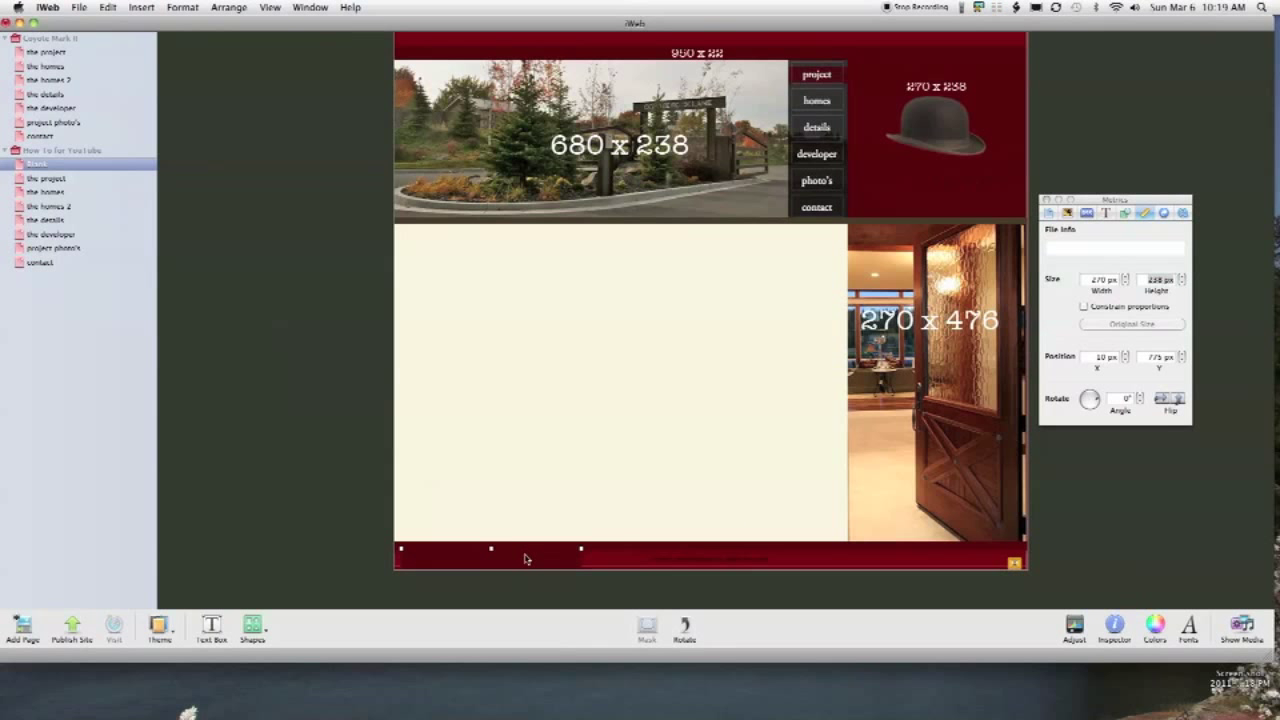
{"action": "left_click_drag", "start_coordinate": [523, 551], "coordinate": [971, 71]}
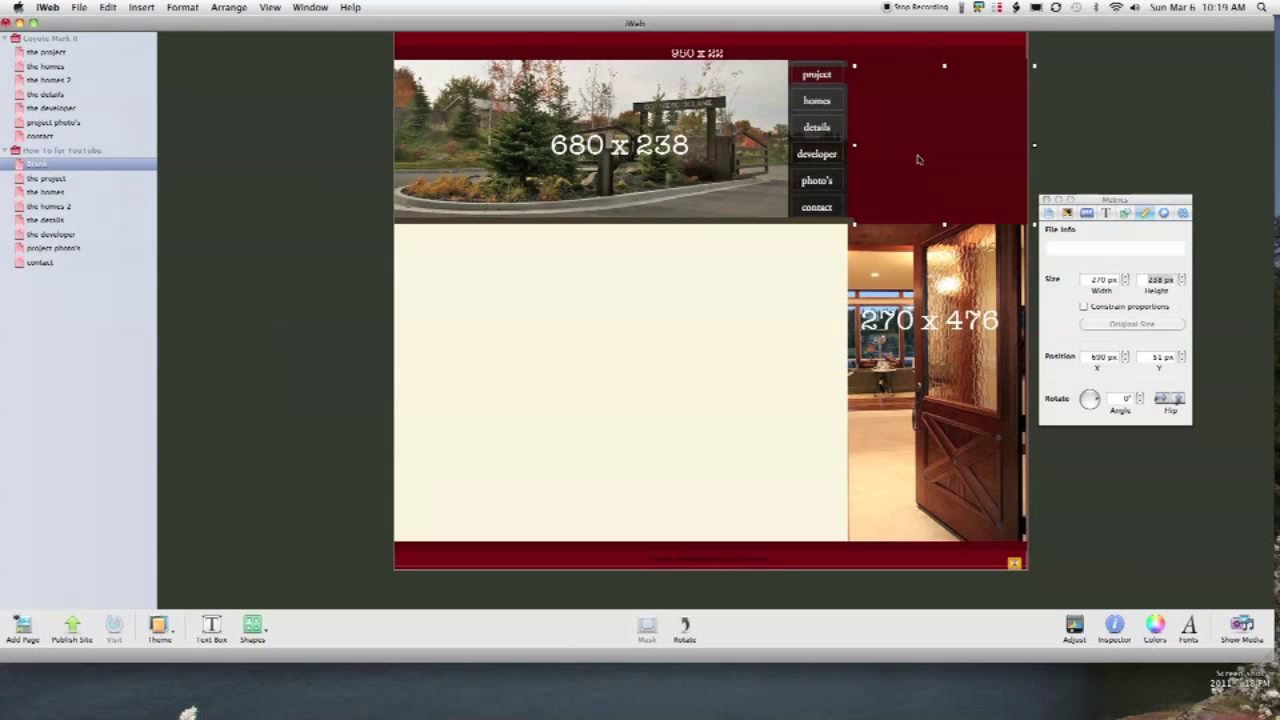
Copy the block, resize the copy to a 950×22 strip and move it to the top band
{"action": "left_click_drag", "start_coordinate": [947, 160], "coordinate": [805, 358]}
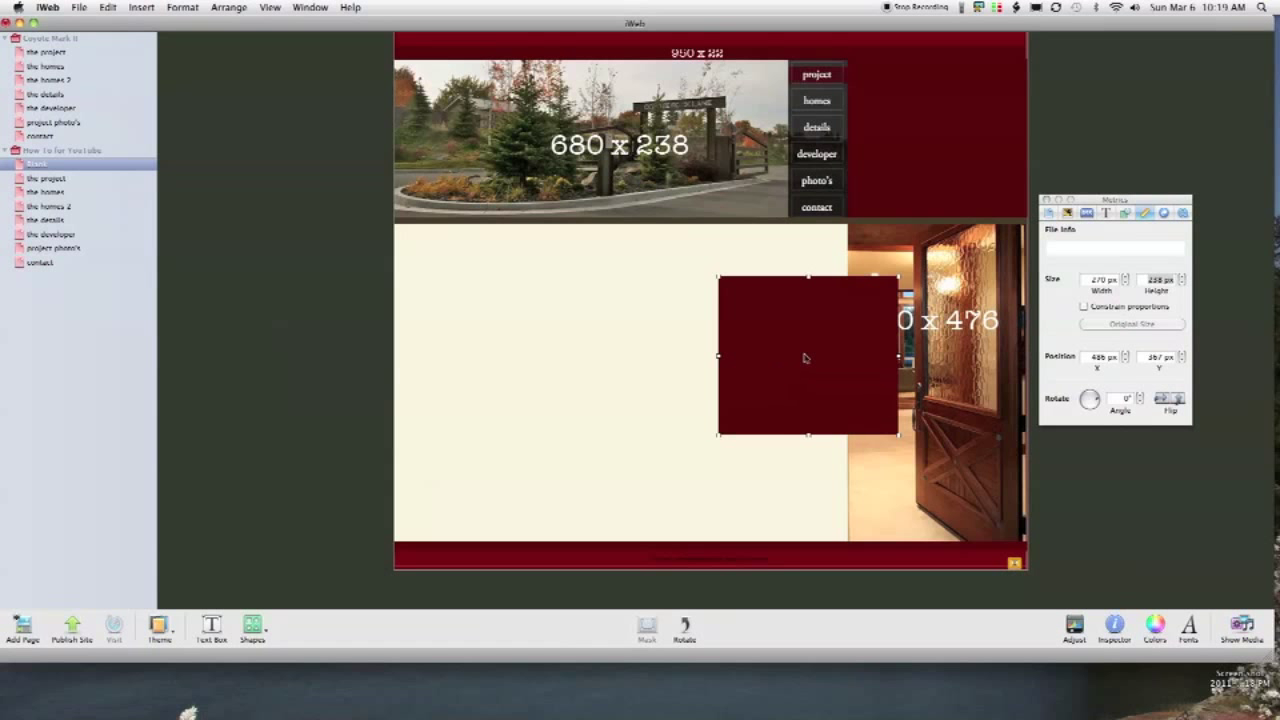
{"action": "left_click", "coordinate": [1092, 281]}
{"action": "type", "text": "350"}
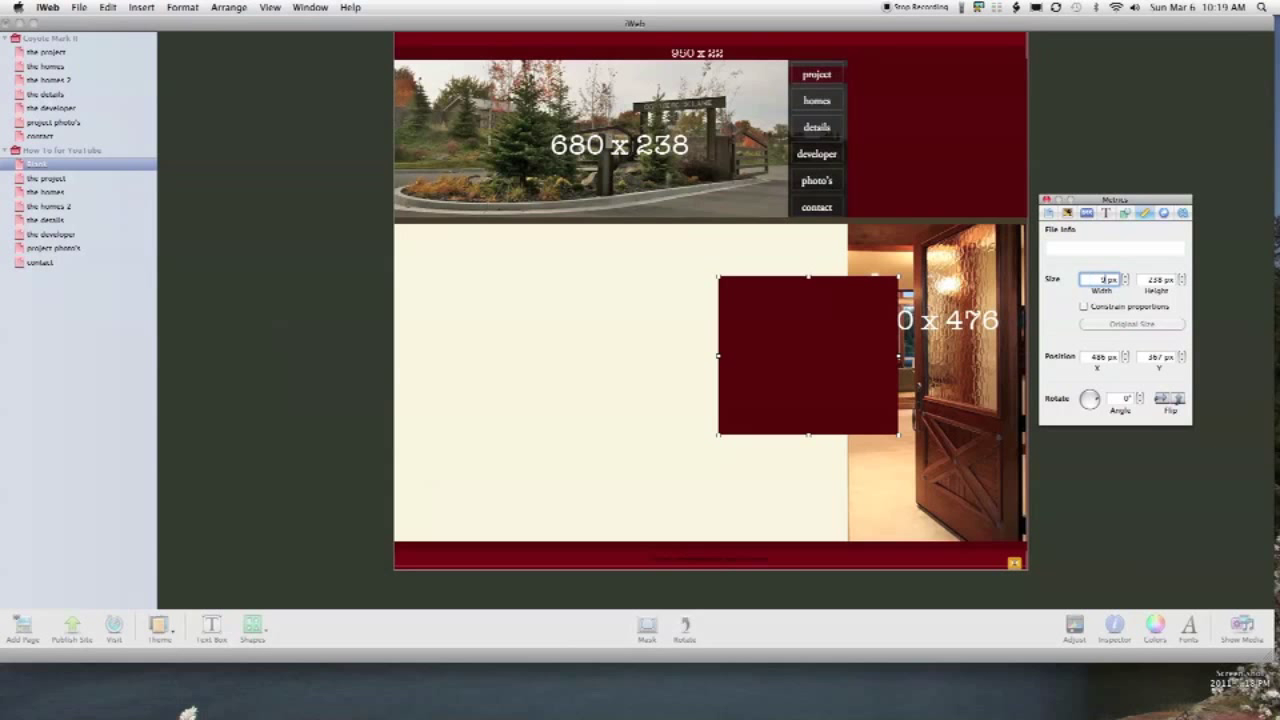
{"action": "key", "text": "Tab"}
{"action": "type", "text": "22"}
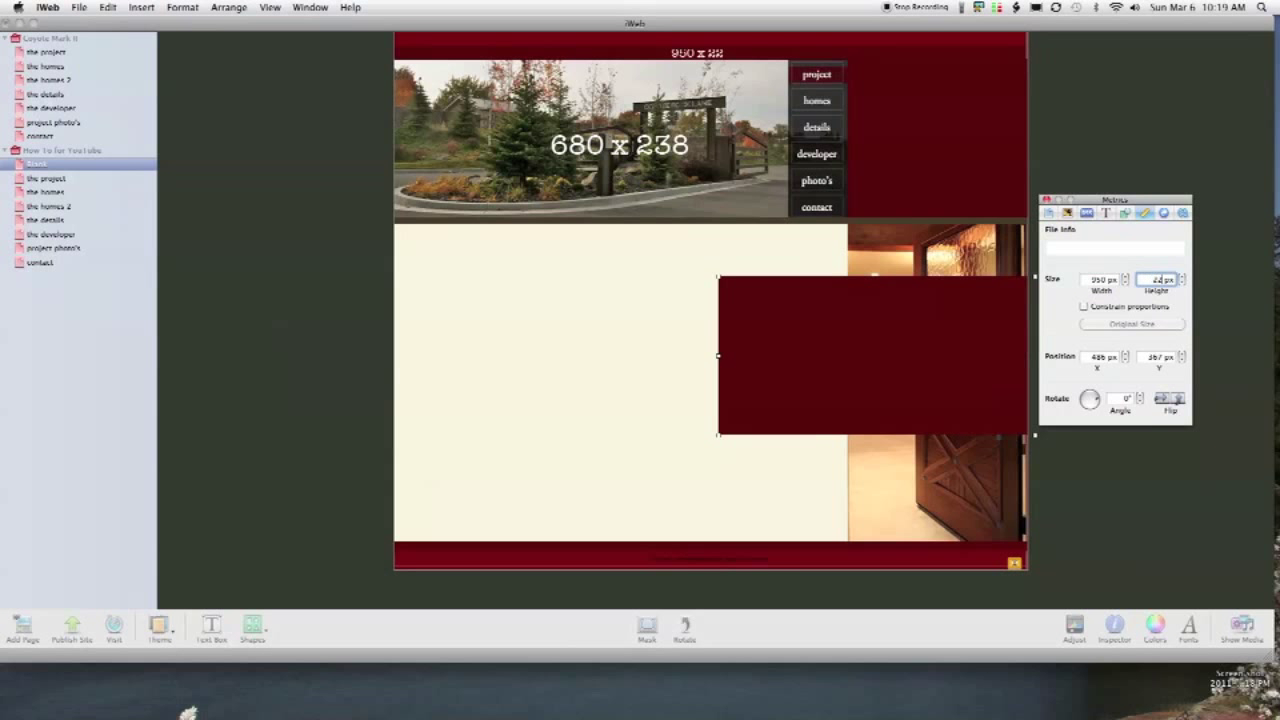
{"action": "key", "text": "Return"}
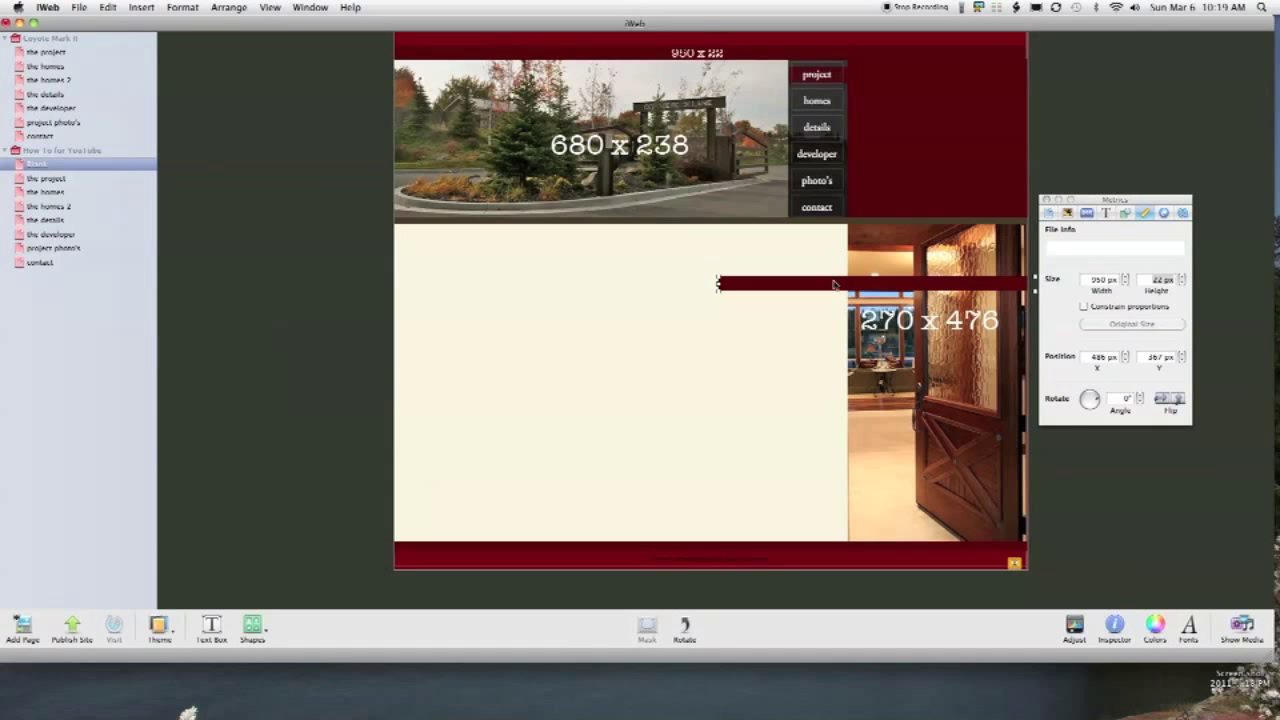
{"action": "left_click_drag", "start_coordinate": [836, 283], "coordinate": [451, 48]}
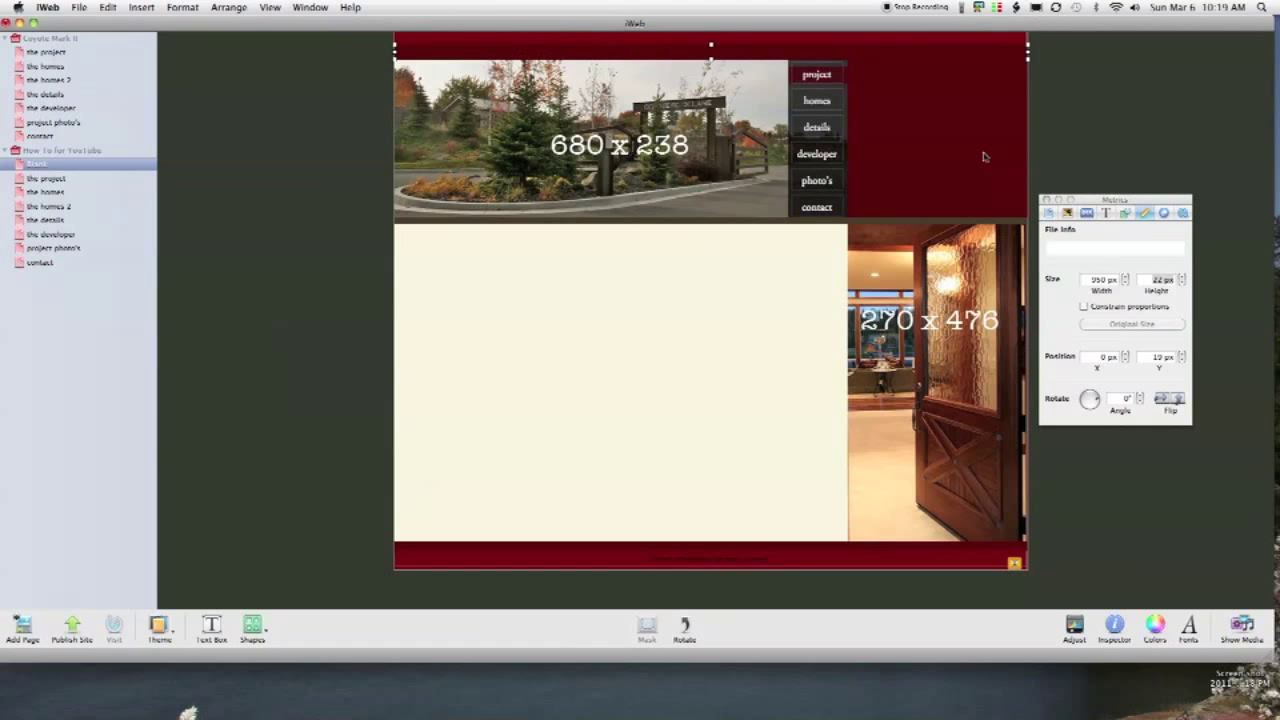
{"action": "left_click", "coordinate": [1134, 143]}
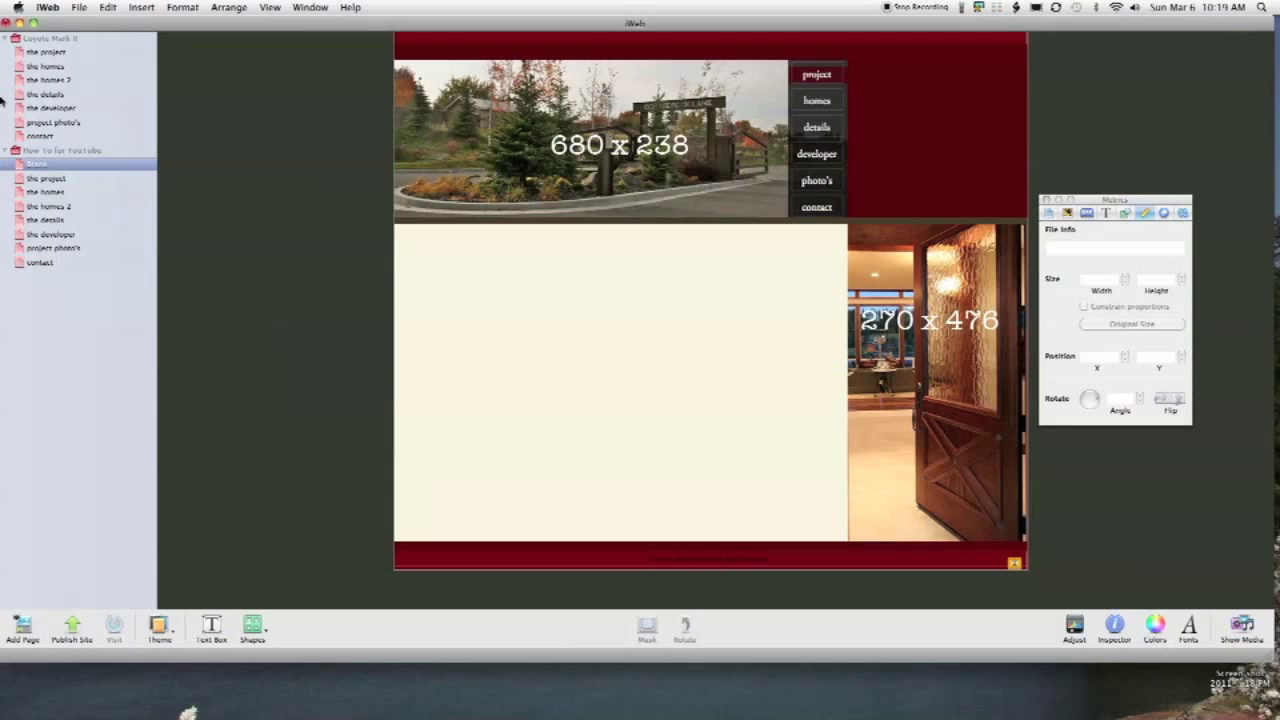
Add an About Me page from the White theme templates
{"action": "left_click", "coordinate": [24, 630]}
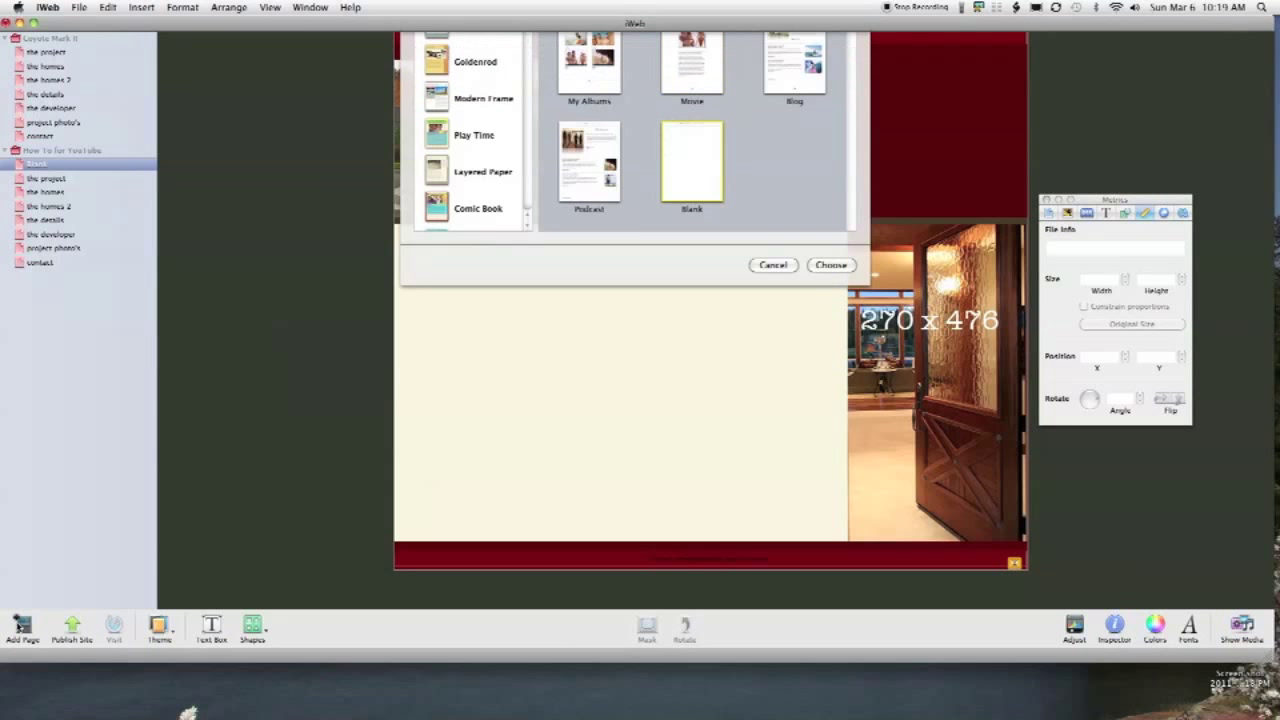
{"action": "left_click", "coordinate": [692, 140]}
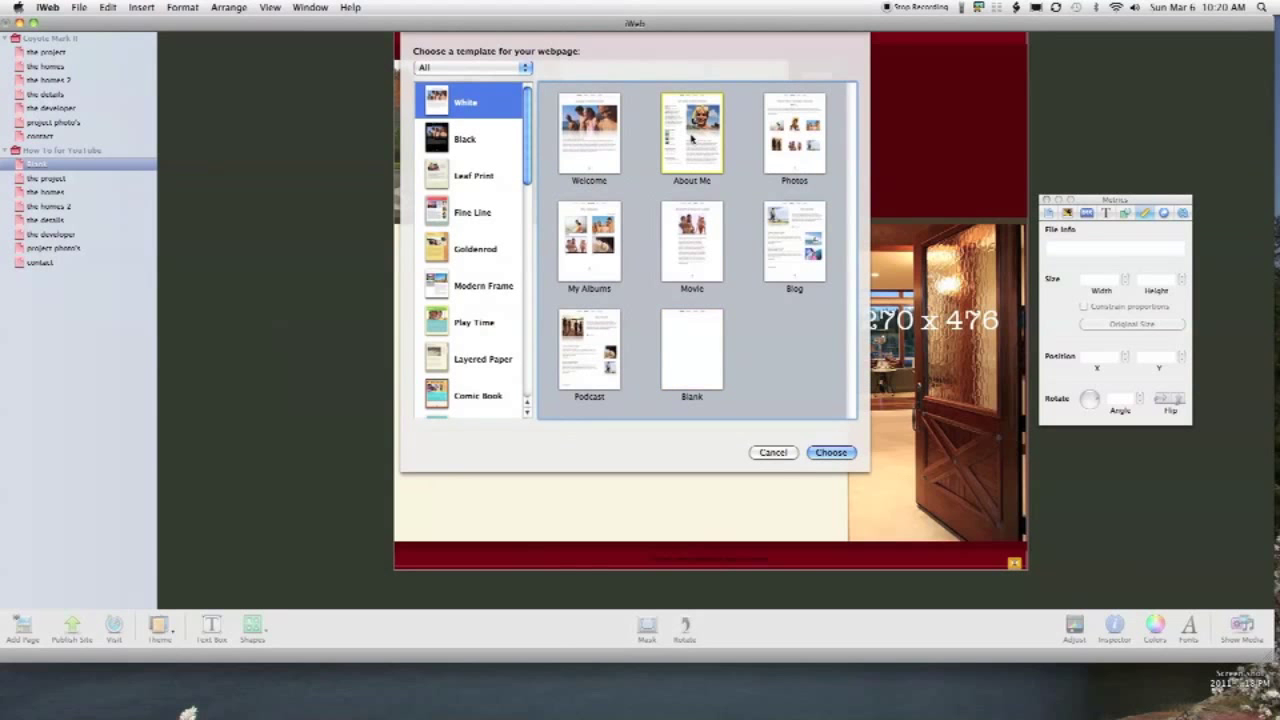
{"action": "left_click", "coordinate": [834, 452]}
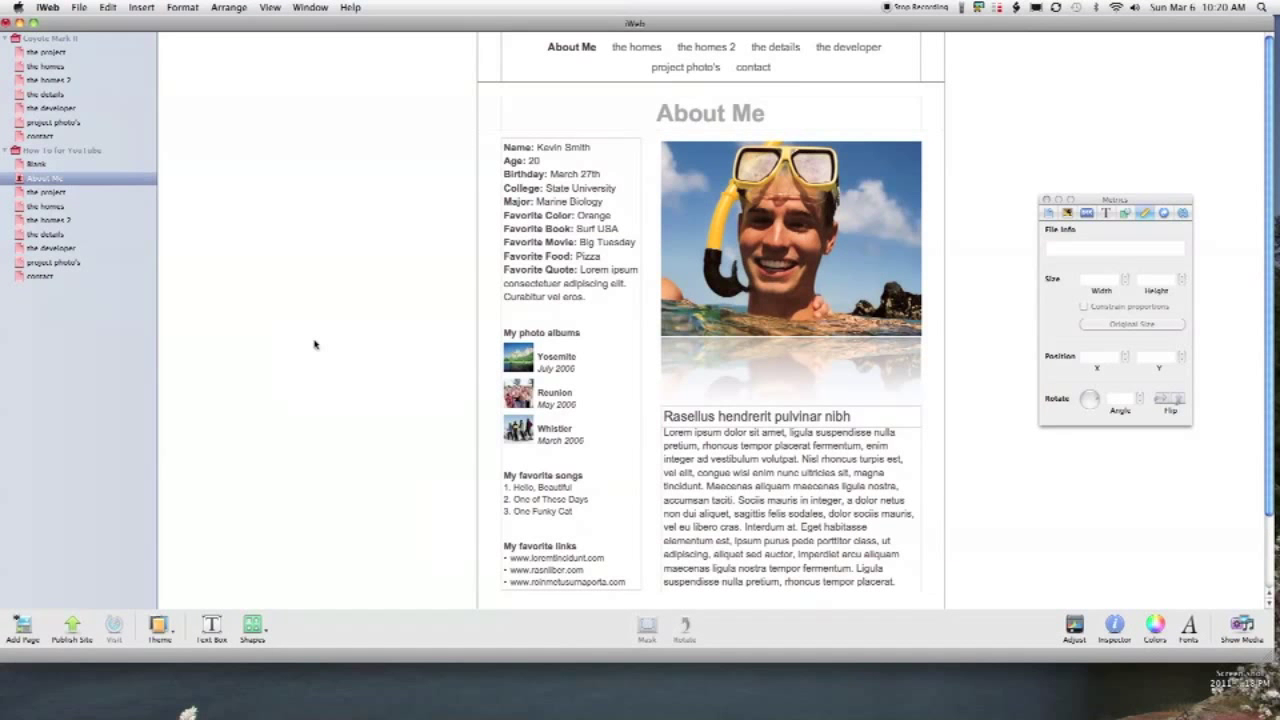
Turn off the snorkeler photo's reflection, then bring up the About Me page's options
{"action": "left_click", "coordinate": [835, 214]}
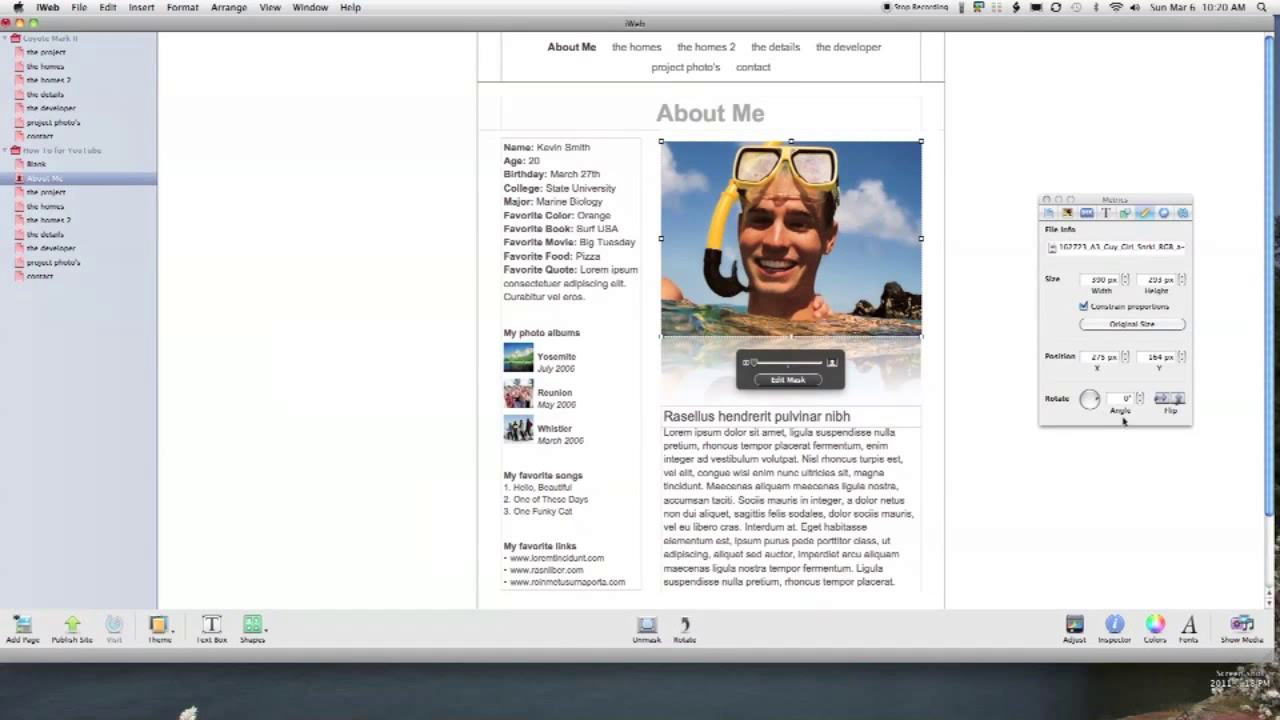
{"action": "left_click", "coordinate": [1125, 213]}
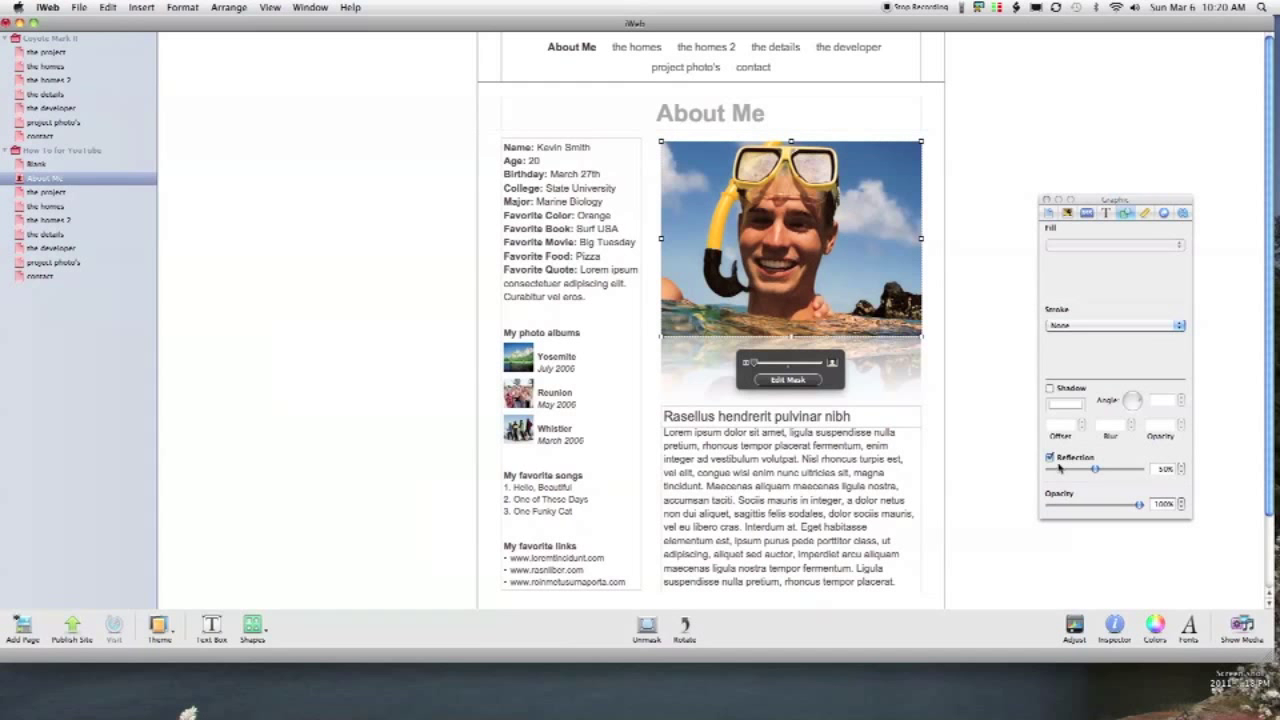
{"action": "left_click", "coordinate": [1050, 458]}
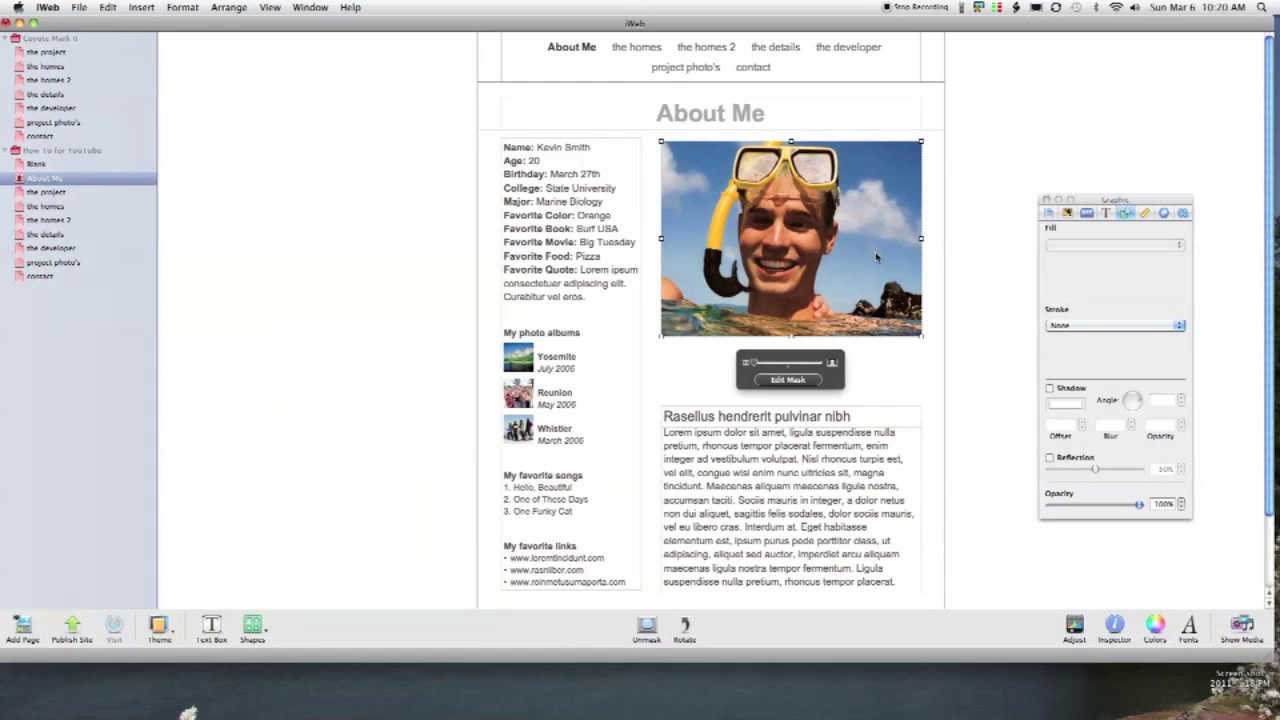
{"action": "right_click", "coordinate": [40, 185]}
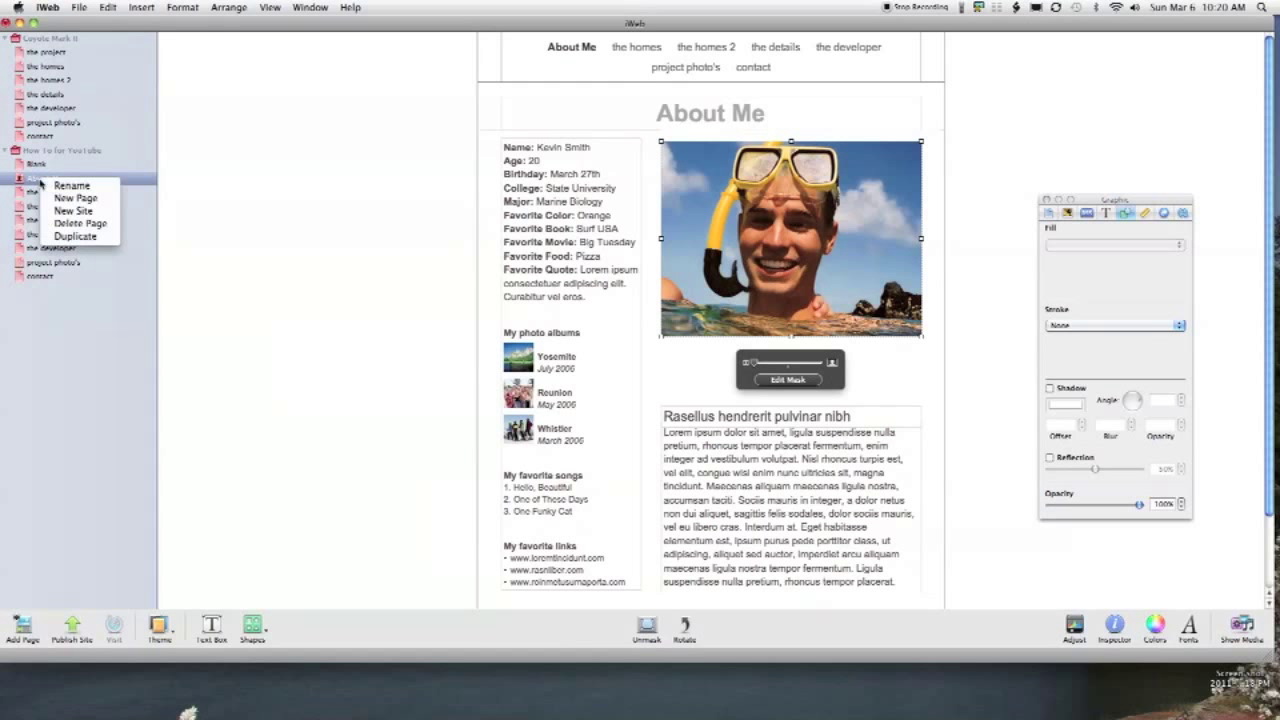
Delete the About Me page and paste the snorkel photo over the Blank page's header
{"action": "left_click", "coordinate": [63, 224]}
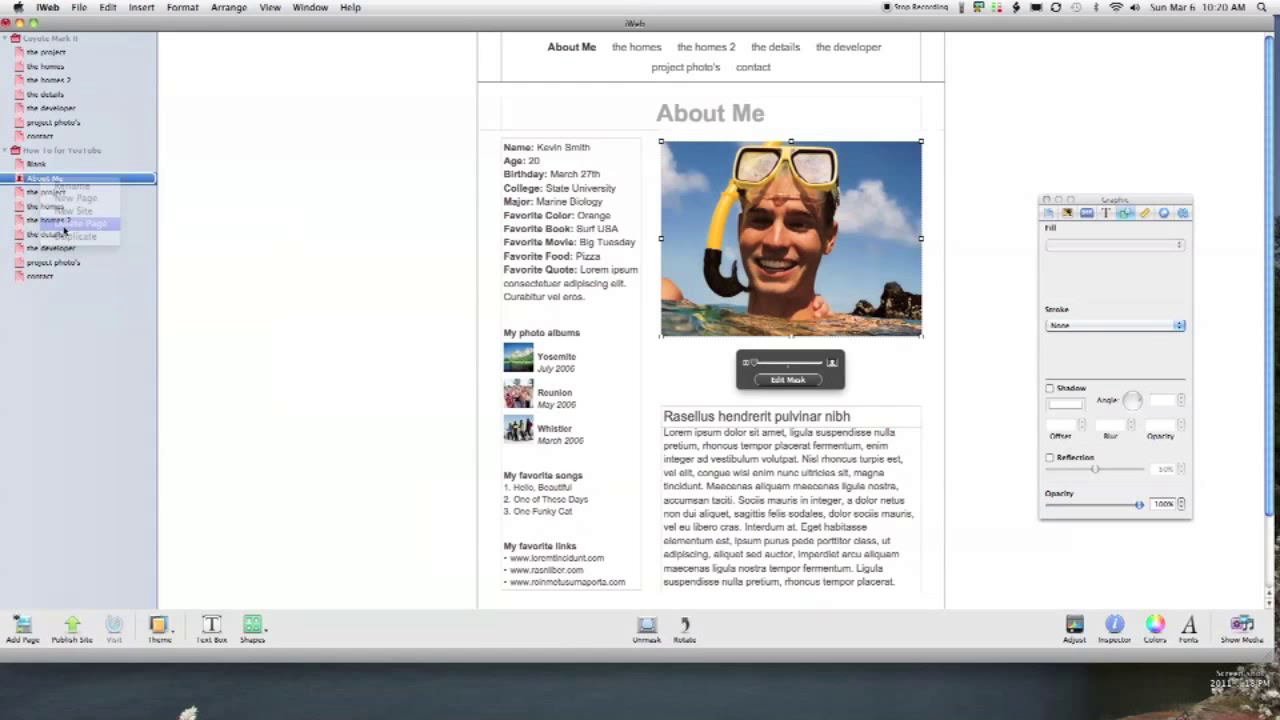
{"action": "left_click", "coordinate": [43, 166]}
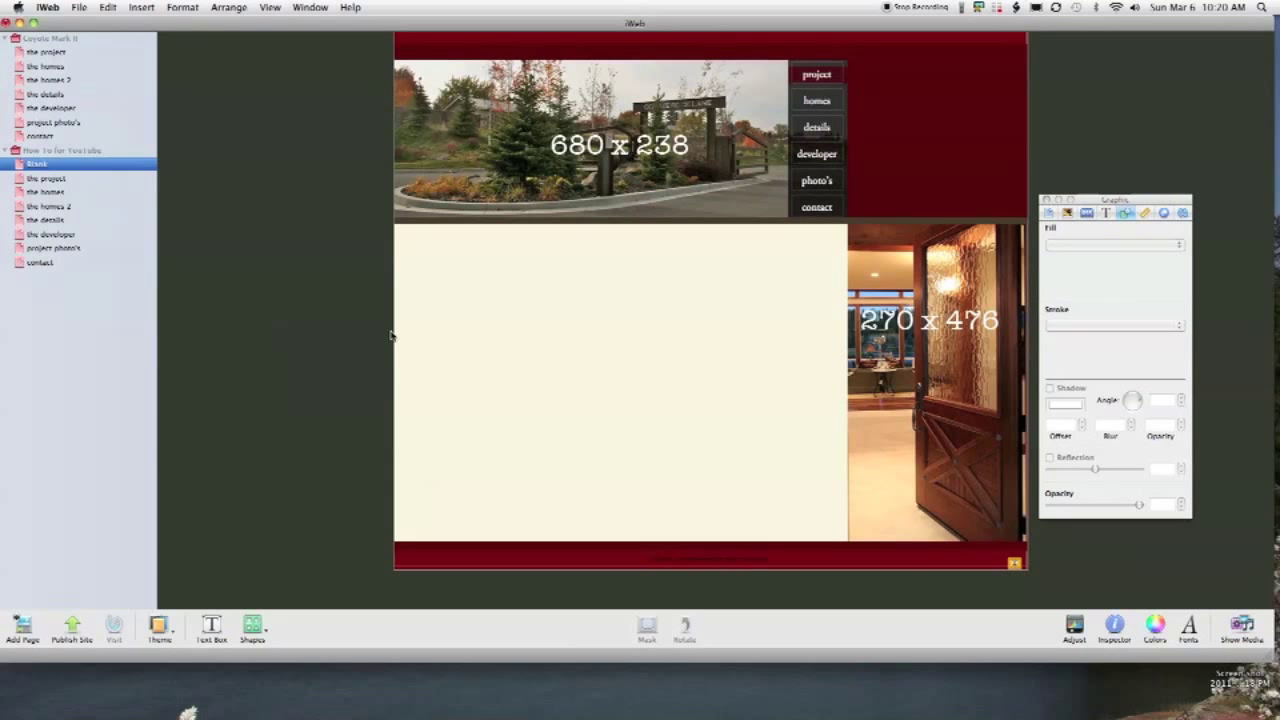
{"action": "key", "text": "super+v"}
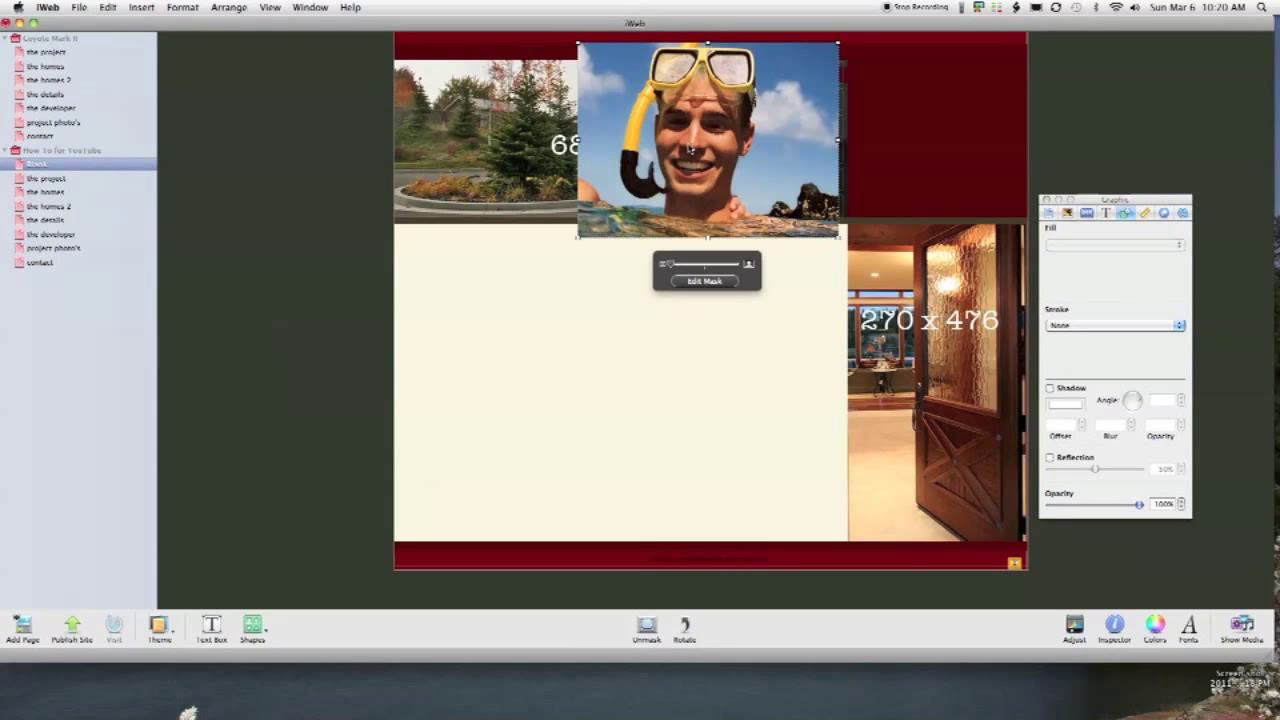
{"action": "left_click_drag", "start_coordinate": [680, 145], "coordinate": [490, 233]}
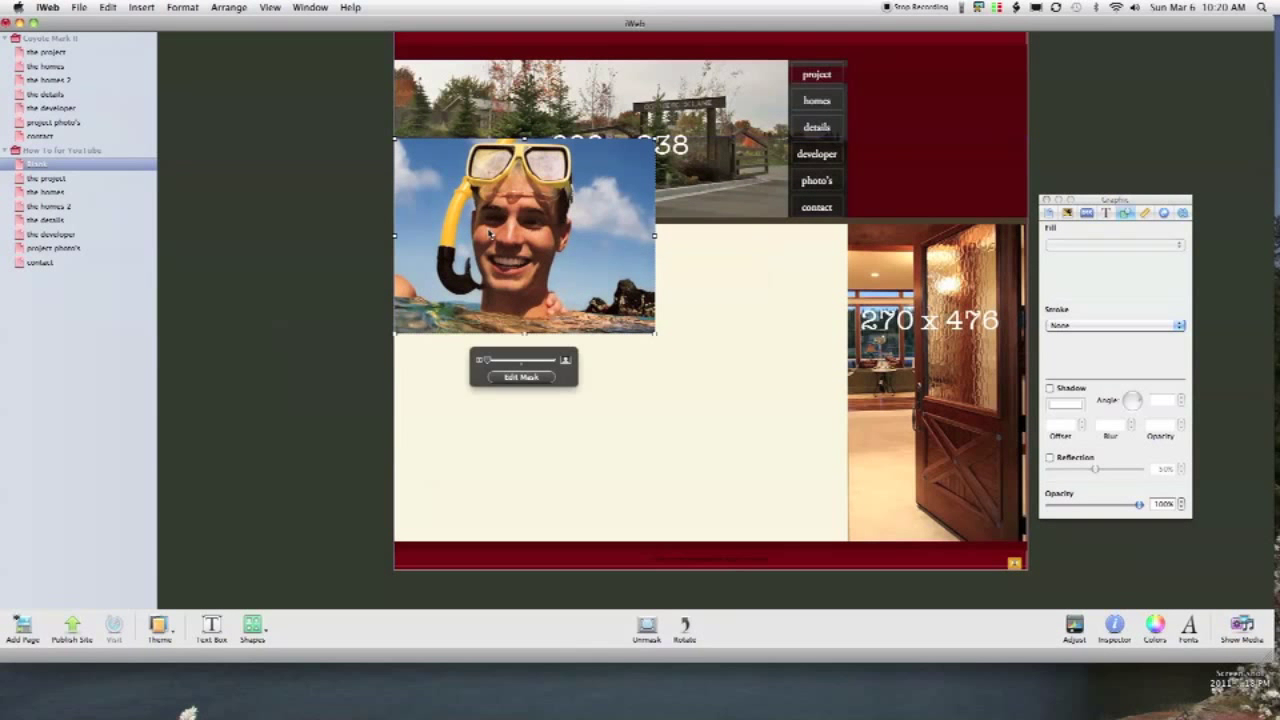
Edit the photo's mask to a 680 x 238 px header-sized frame
{"action": "left_click", "coordinate": [524, 377]}
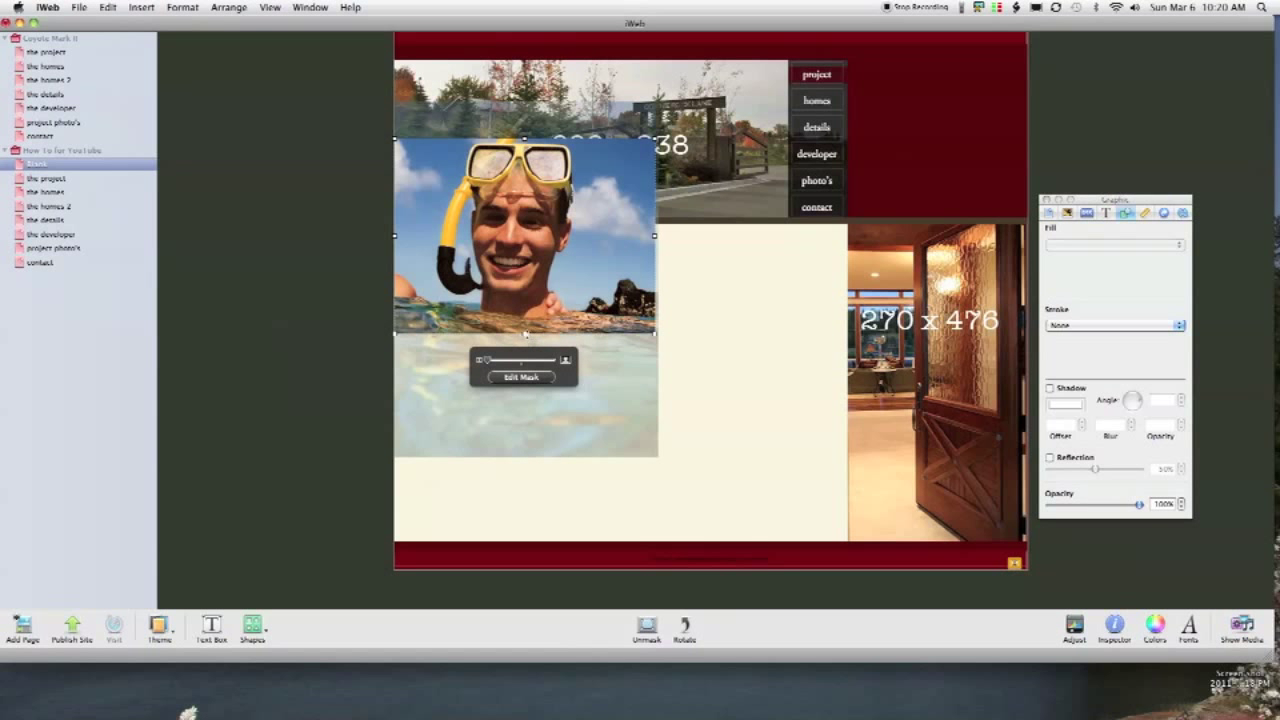
{"action": "left_click_drag", "start_coordinate": [525, 334], "coordinate": [531, 217]}
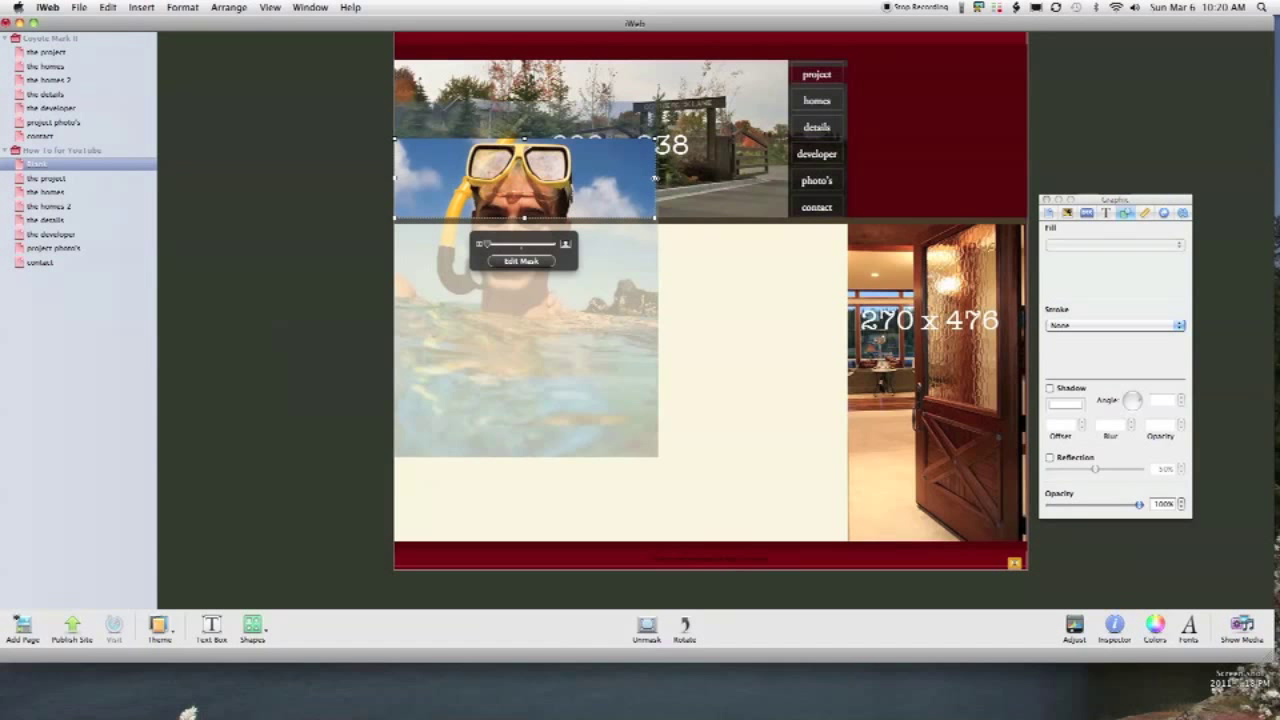
{"action": "left_click_drag", "start_coordinate": [656, 178], "coordinate": [845, 186]}
{"action": "left_click_drag", "start_coordinate": [621, 137], "coordinate": [618, 60]}
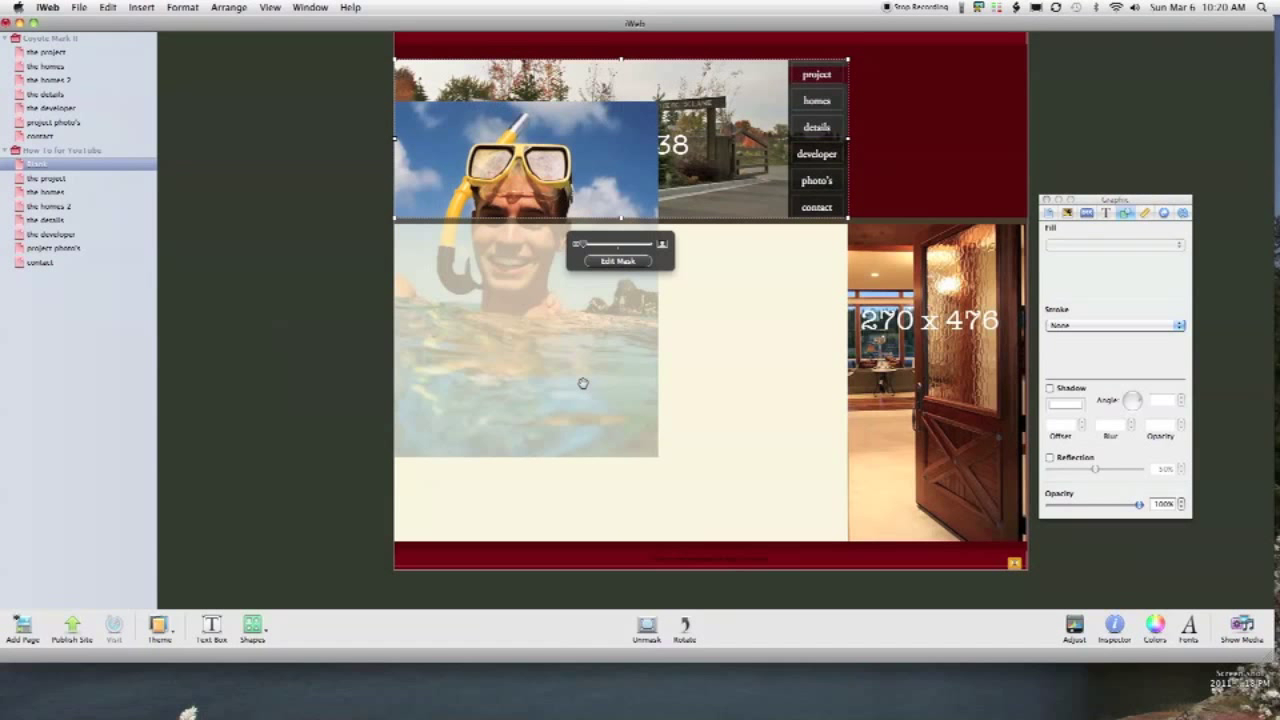
{"action": "left_click", "coordinate": [427, 360]}
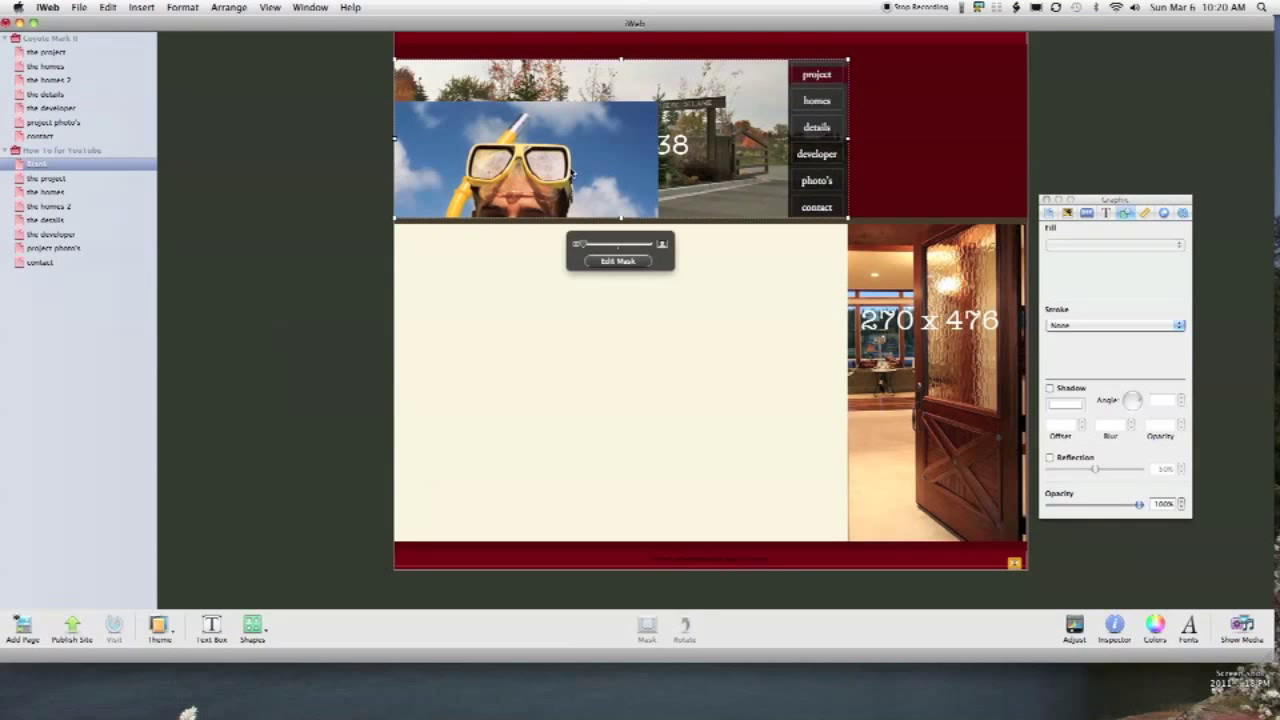
Open the Photos media browser on the event's pictures
{"action": "left_click", "coordinate": [1240, 627]}
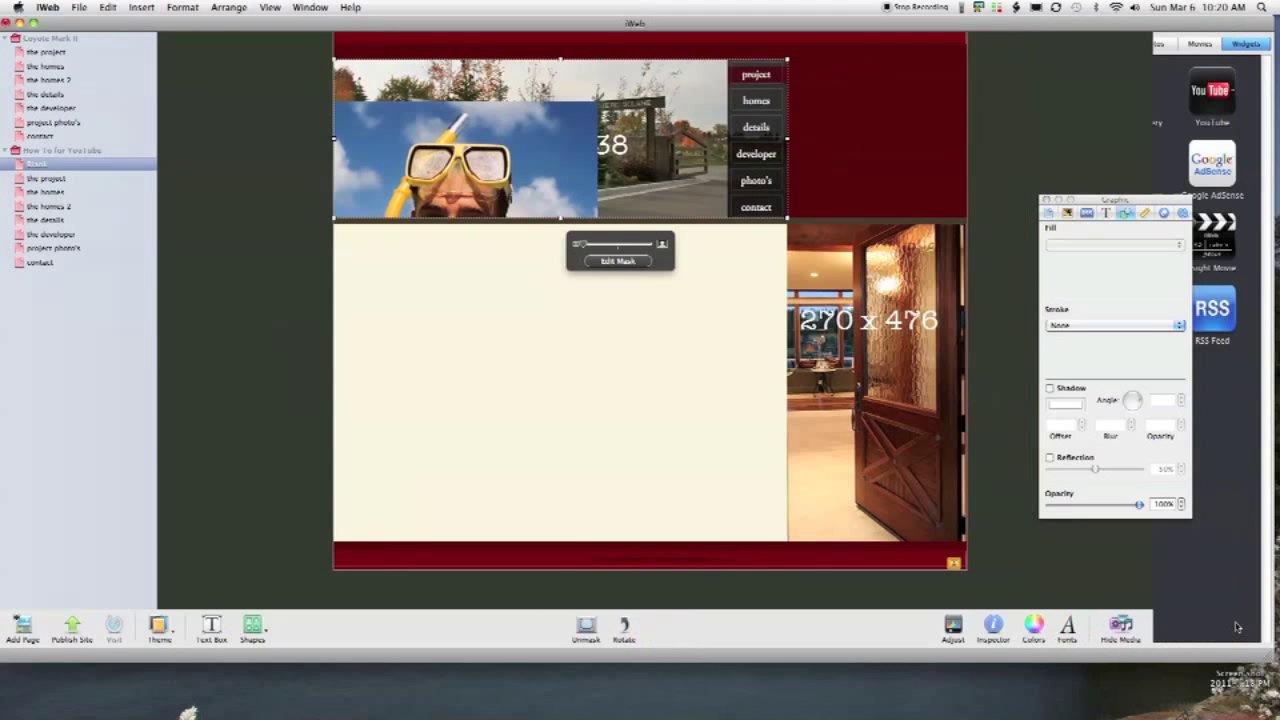
{"action": "left_click", "coordinate": [1162, 45]}
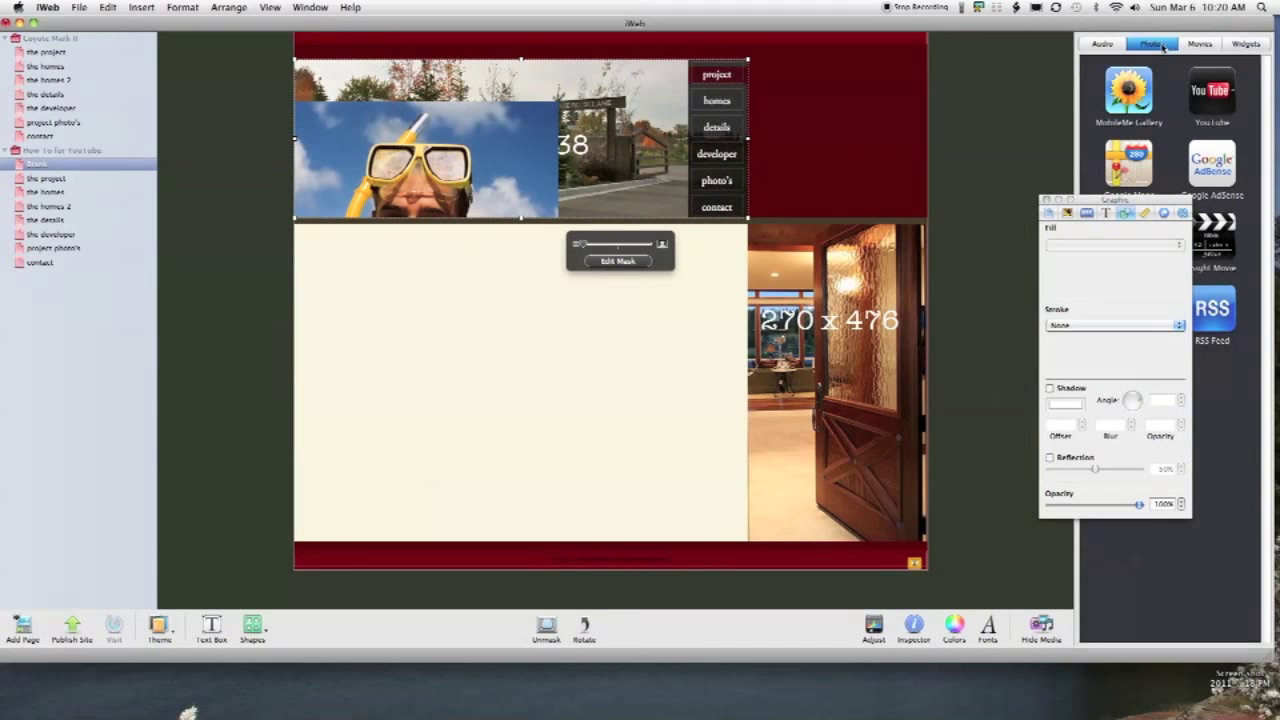
{"action": "left_click_drag", "start_coordinate": [1126, 200], "coordinate": [1029, 291]}
{"action": "double_click", "coordinate": [1231, 166]}
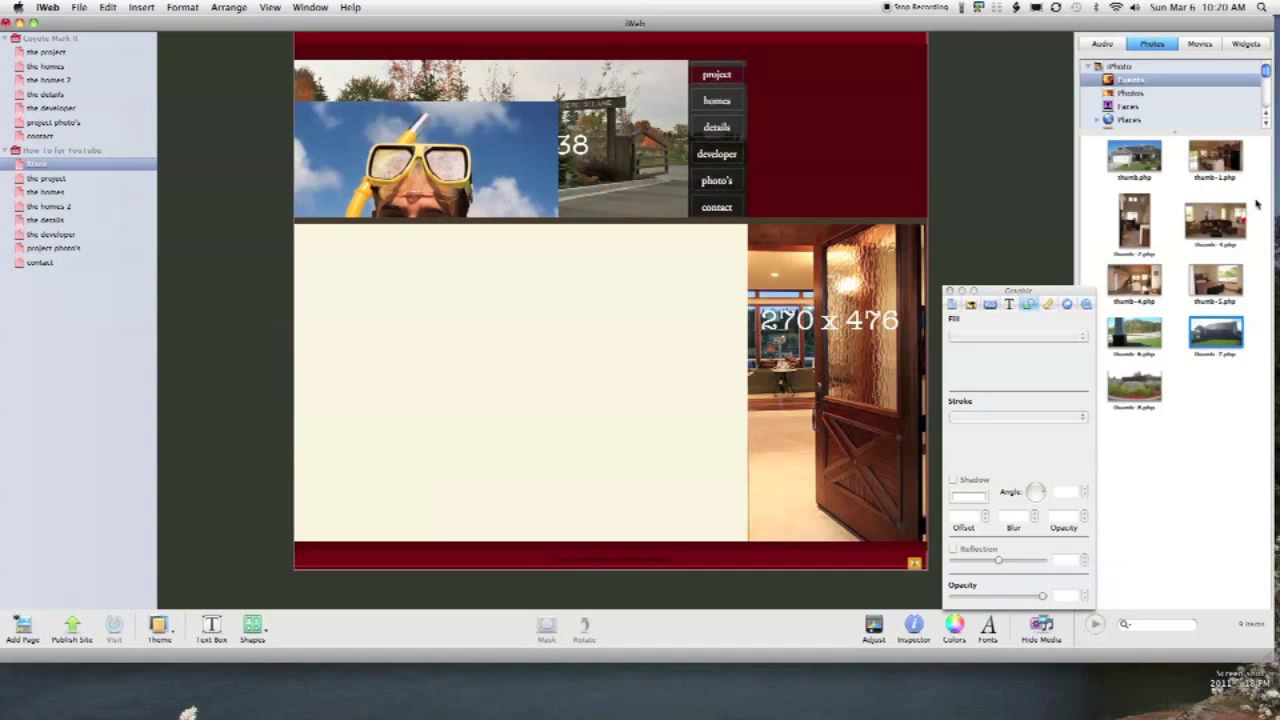
Swap library photos into the header, kitchen then bedroom, ending with the house exterior shot
{"action": "left_click_drag", "start_coordinate": [1228, 168], "coordinate": [543, 160]}
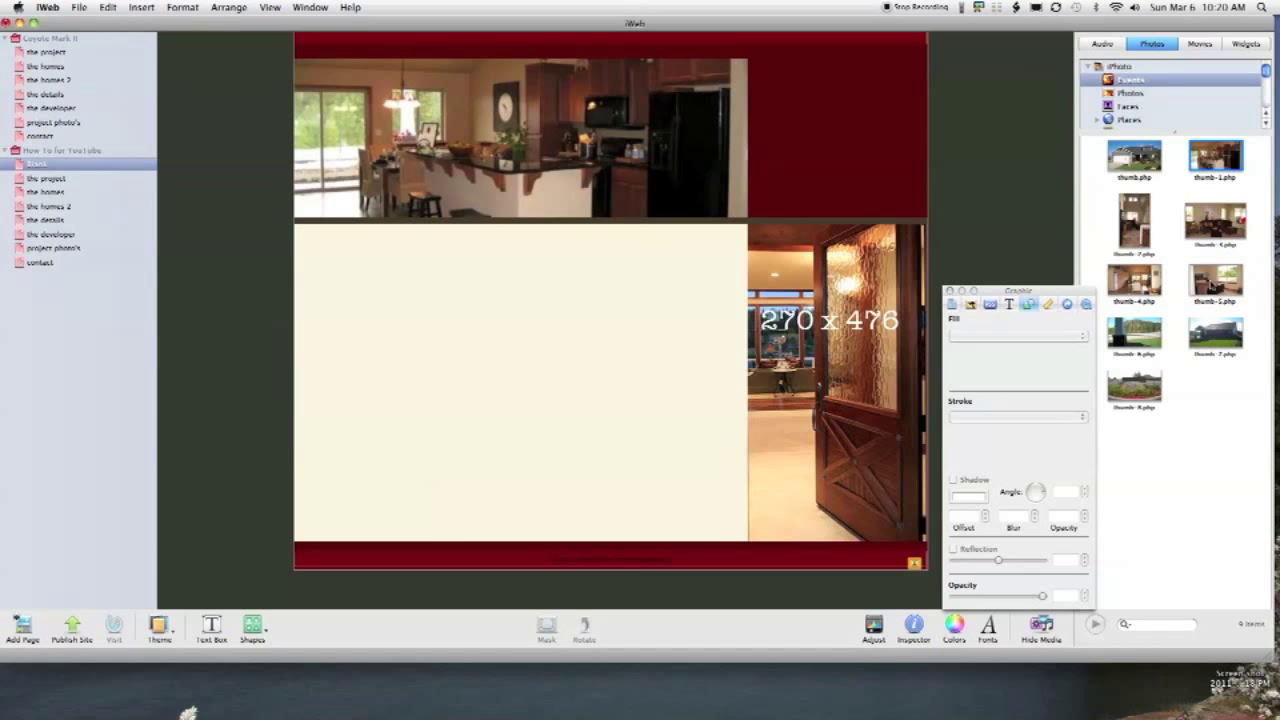
{"action": "left_click_drag", "start_coordinate": [1218, 285], "coordinate": [502, 158]}
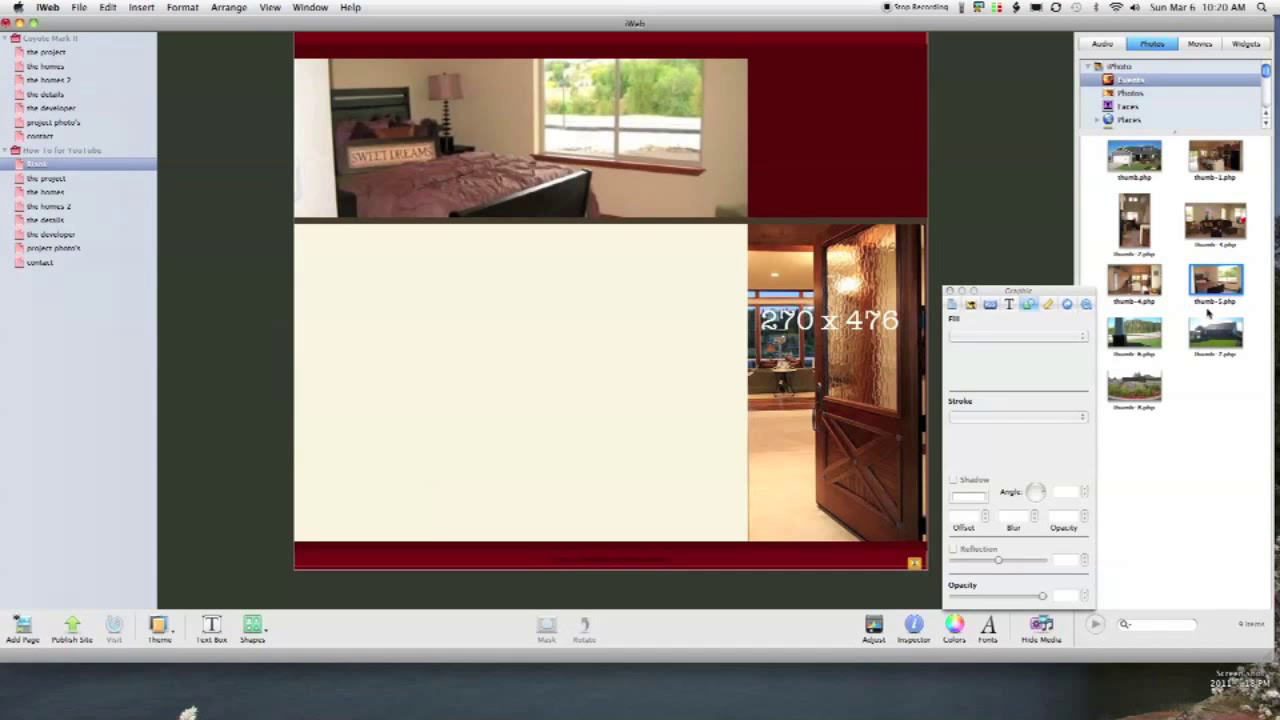
{"action": "left_click_drag", "start_coordinate": [1212, 332], "coordinate": [617, 117]}
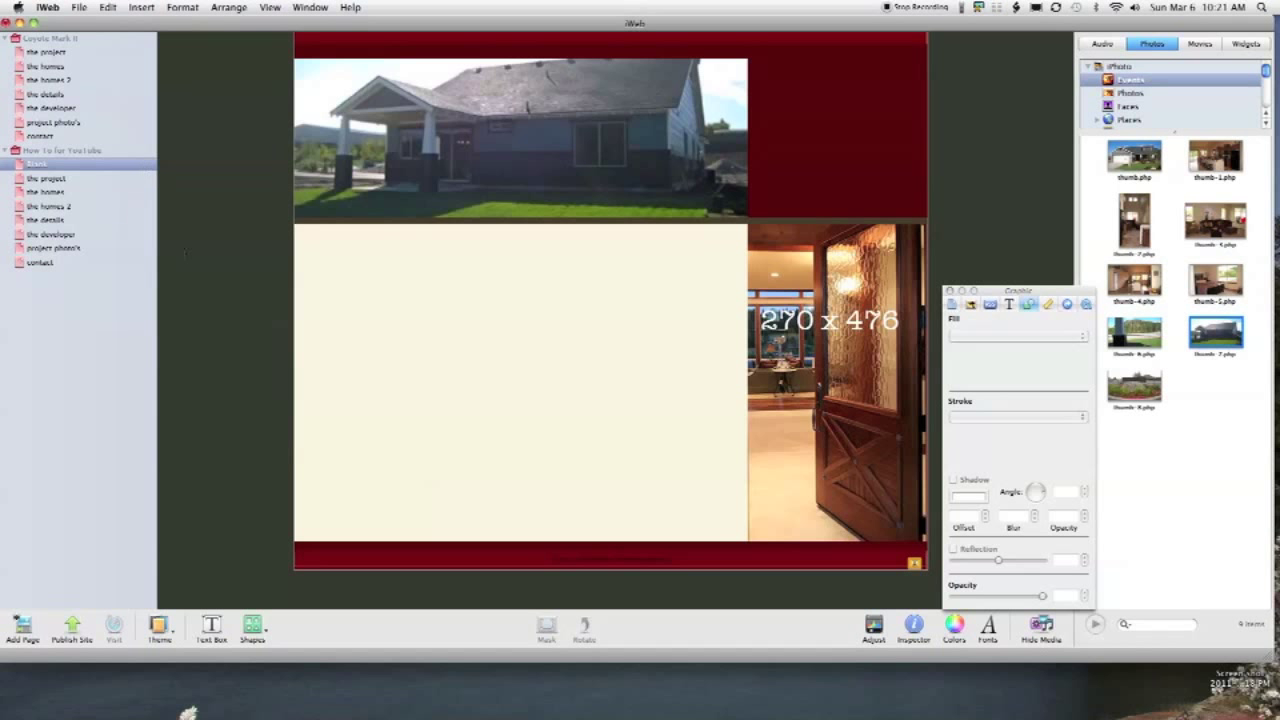
{"action": "left_click", "coordinate": [425, 130]}
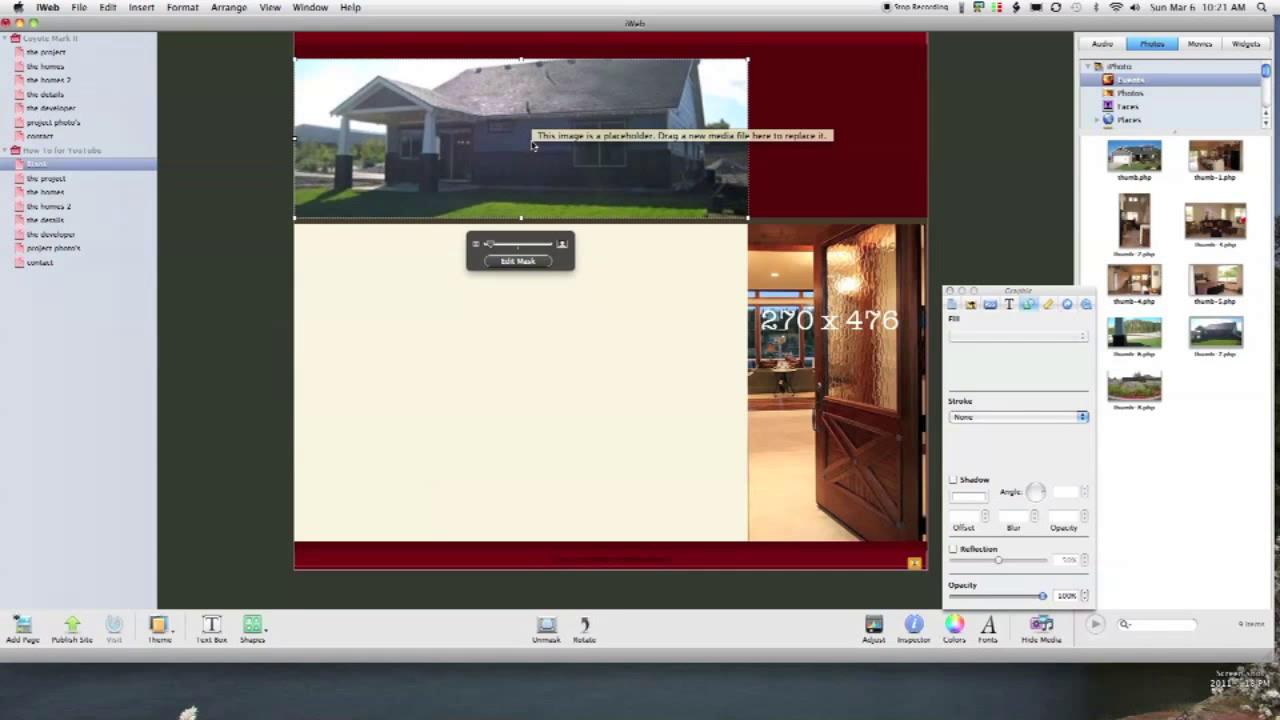
{"action": "left_click", "coordinate": [223, 357]}
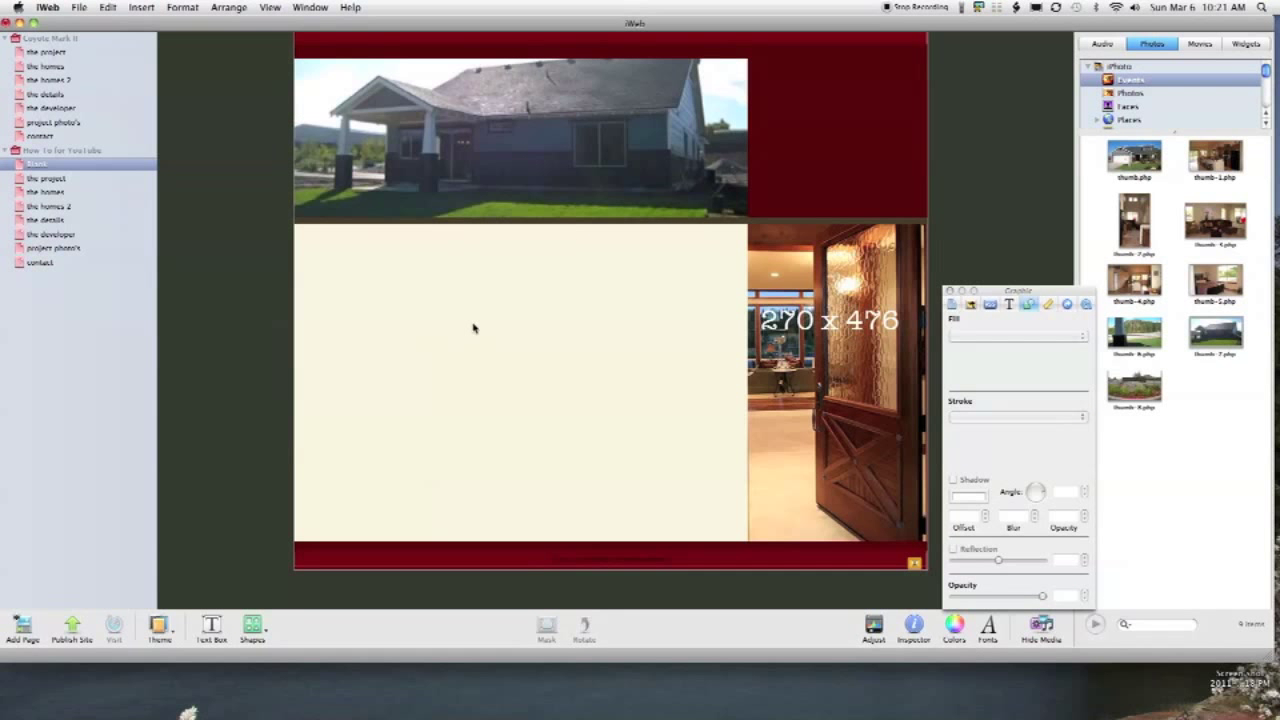
Place a copy of the house photo over the tall right image, stretching its mask to fill the column
{"action": "key", "text": "super+z"}
{"action": "left_click_drag", "start_coordinate": [413, 162], "coordinate": [458, 393]}
{"action": "left_click_drag", "start_coordinate": [590, 367], "coordinate": [724, 371]}
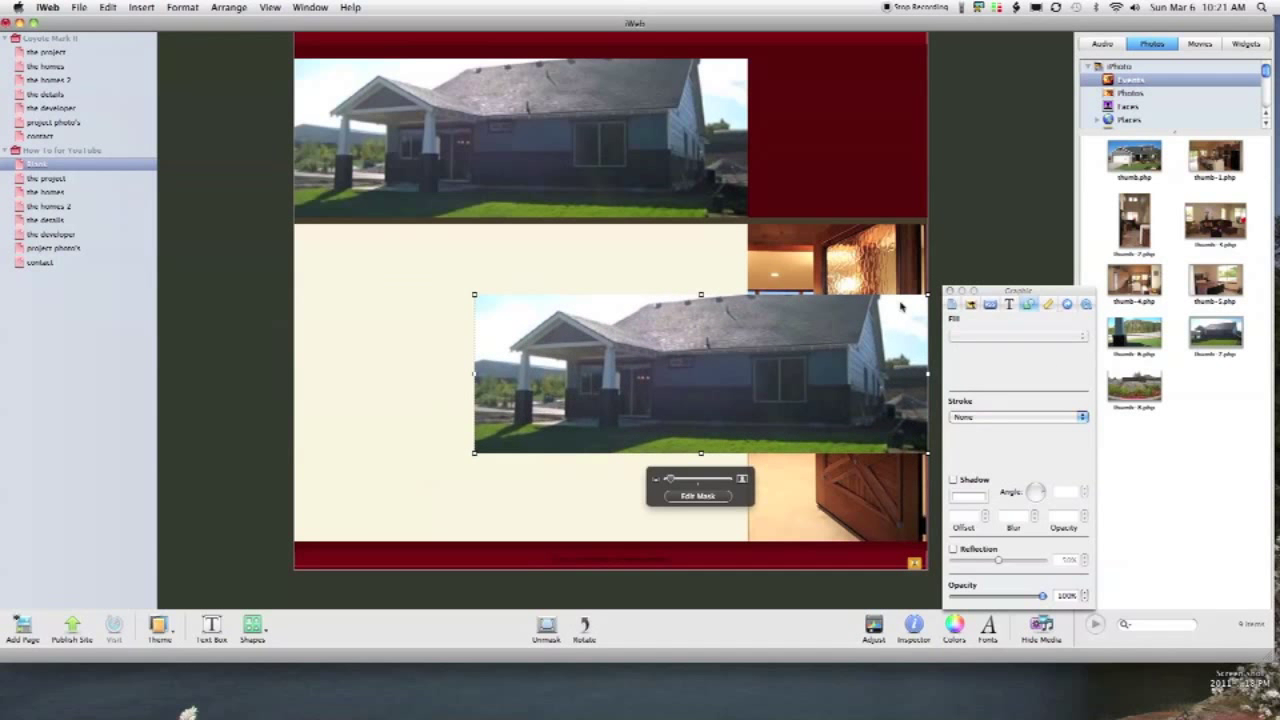
{"action": "left_click", "coordinate": [698, 496]}
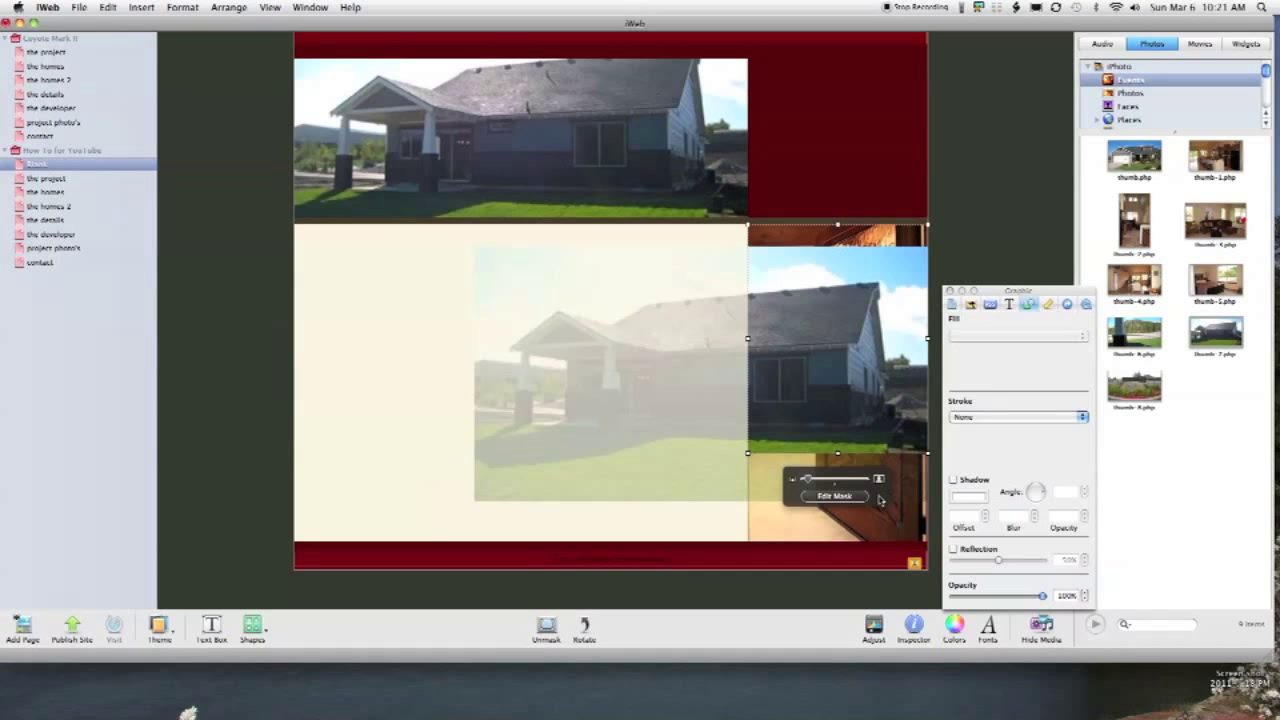
{"action": "left_click_drag", "start_coordinate": [836, 452], "coordinate": [838, 541]}
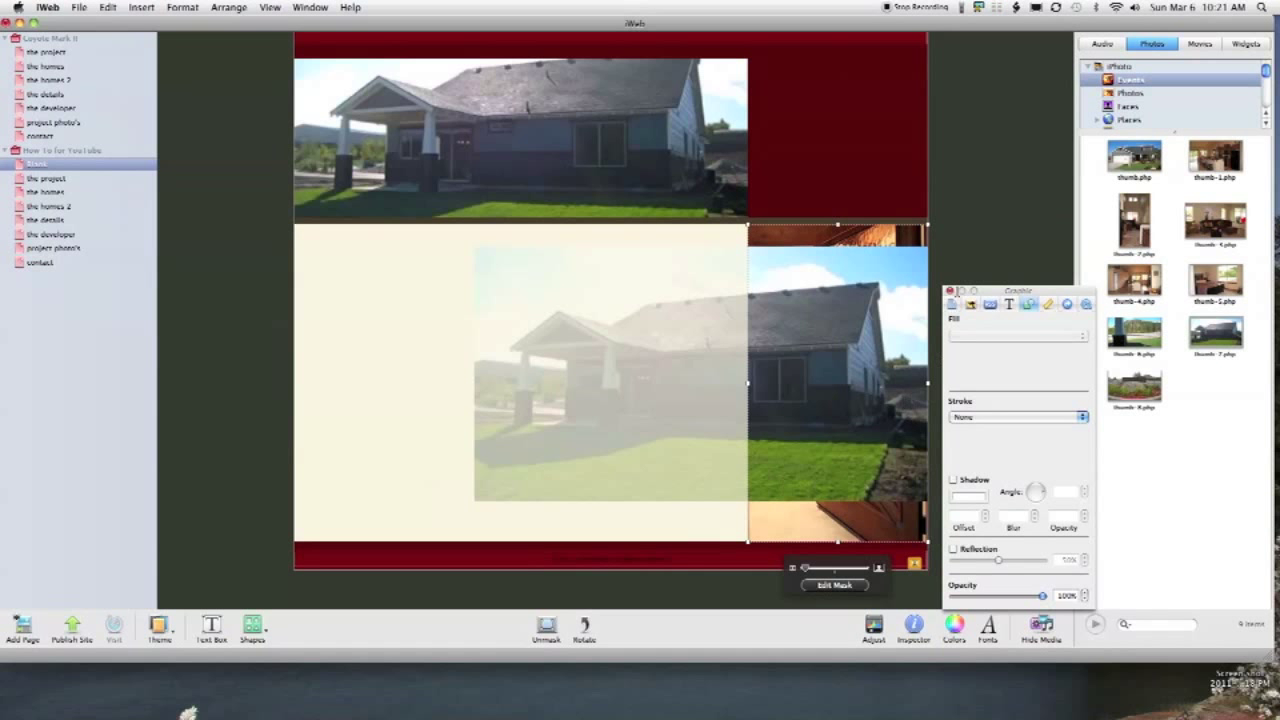
{"action": "left_click", "coordinate": [985, 211]}
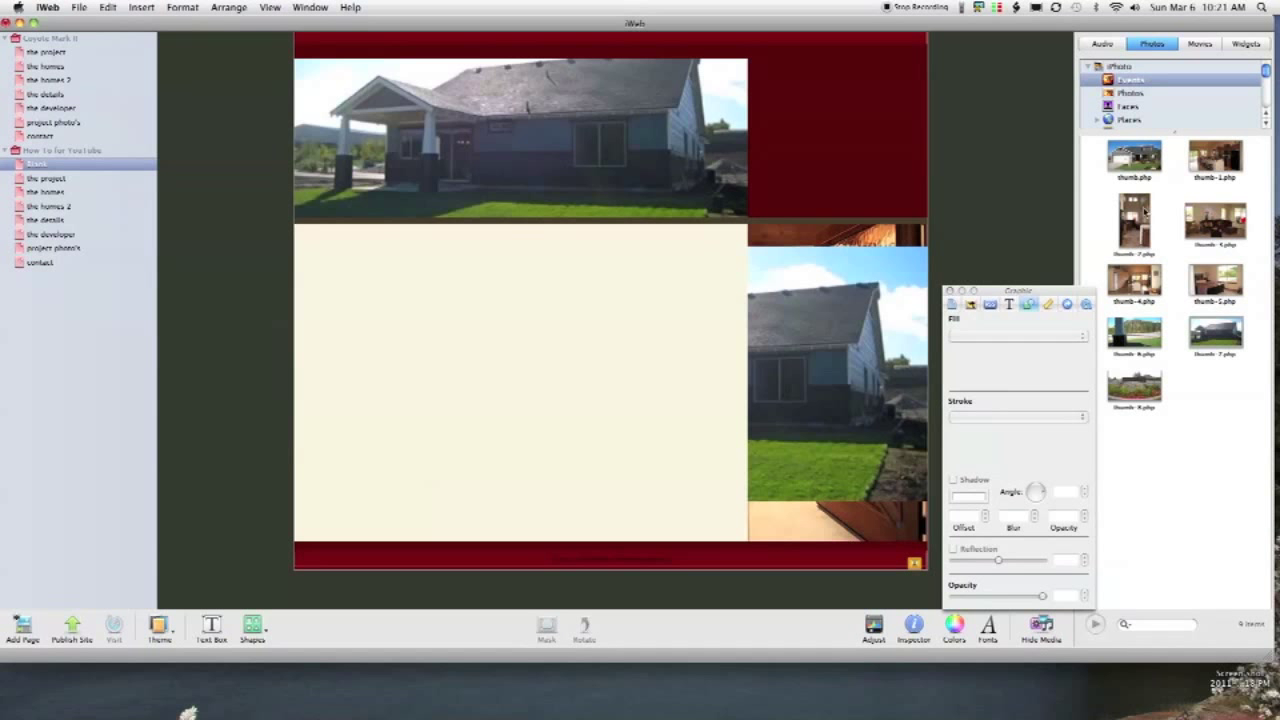
Replace the right-hand photo with the kitchen shot from the media browser
{"action": "left_click_drag", "start_coordinate": [1228, 187], "coordinate": [877, 380]}
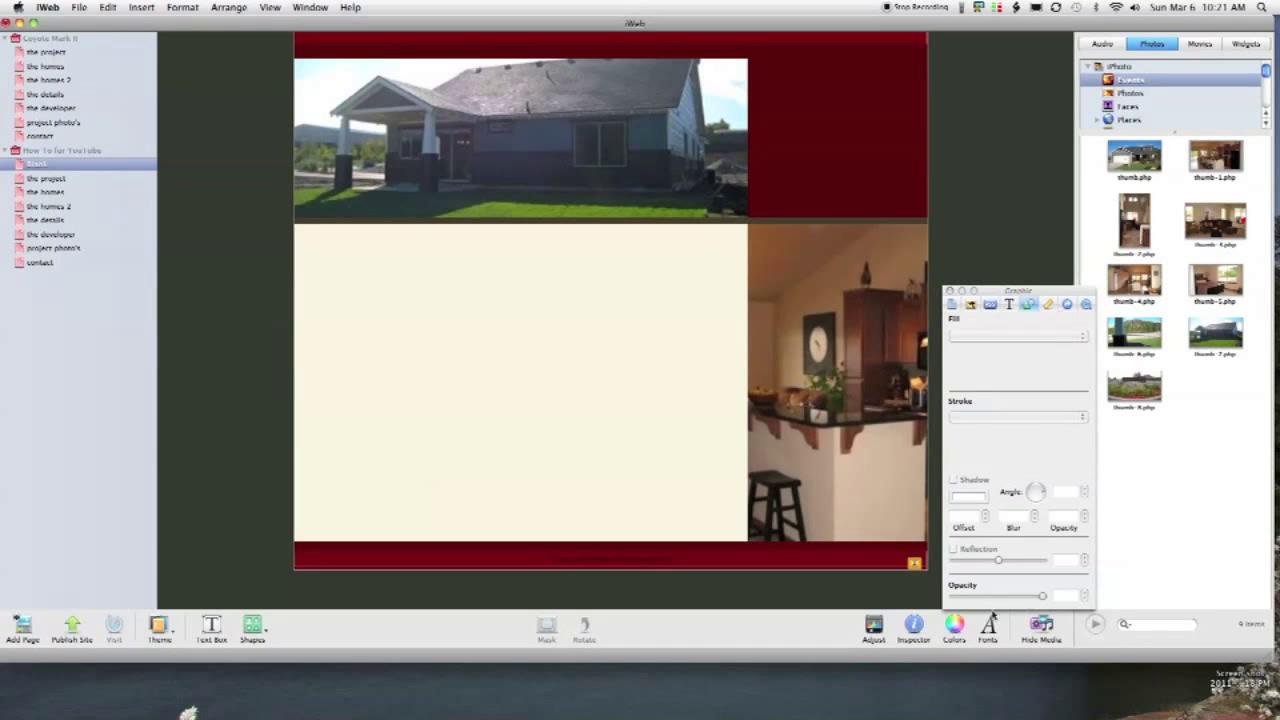
{"action": "left_click", "coordinate": [630, 569]}
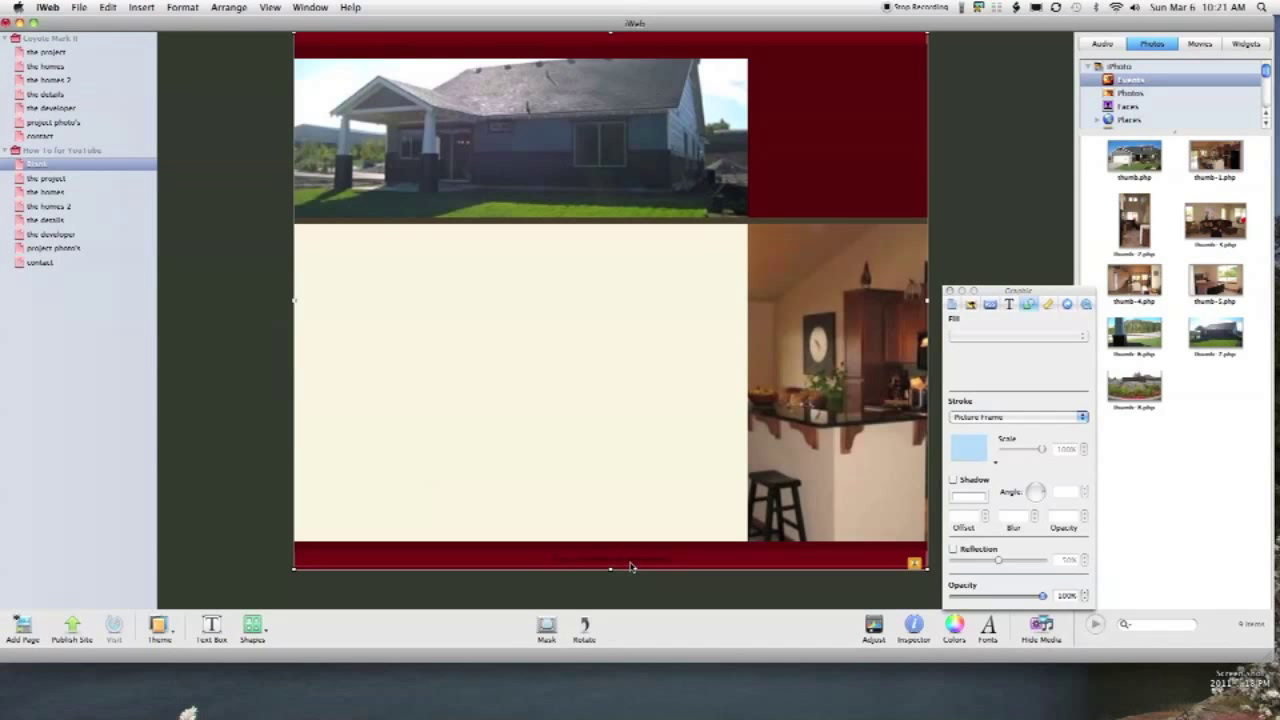
{"action": "left_click", "coordinate": [630, 567]}
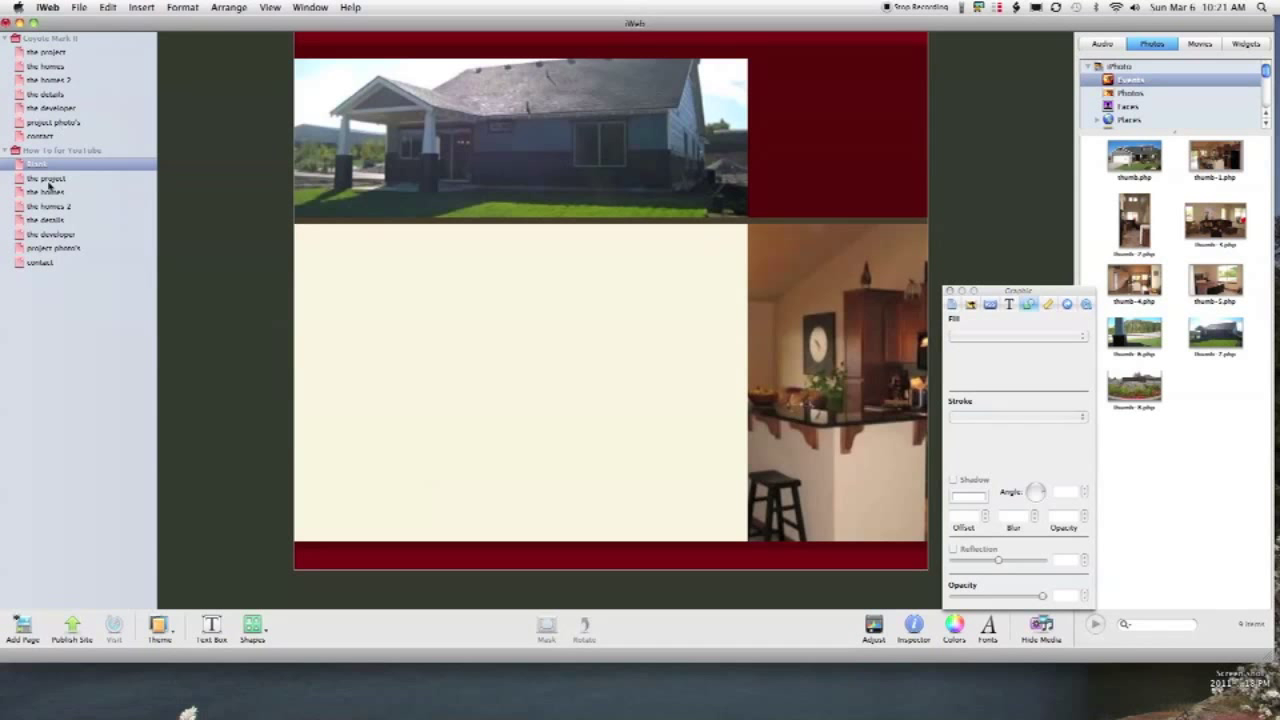
Compare the header and right-hand photos on 'the project' and Blank pages, then reveal the desktop with F11
{"action": "left_click", "coordinate": [47, 53]}
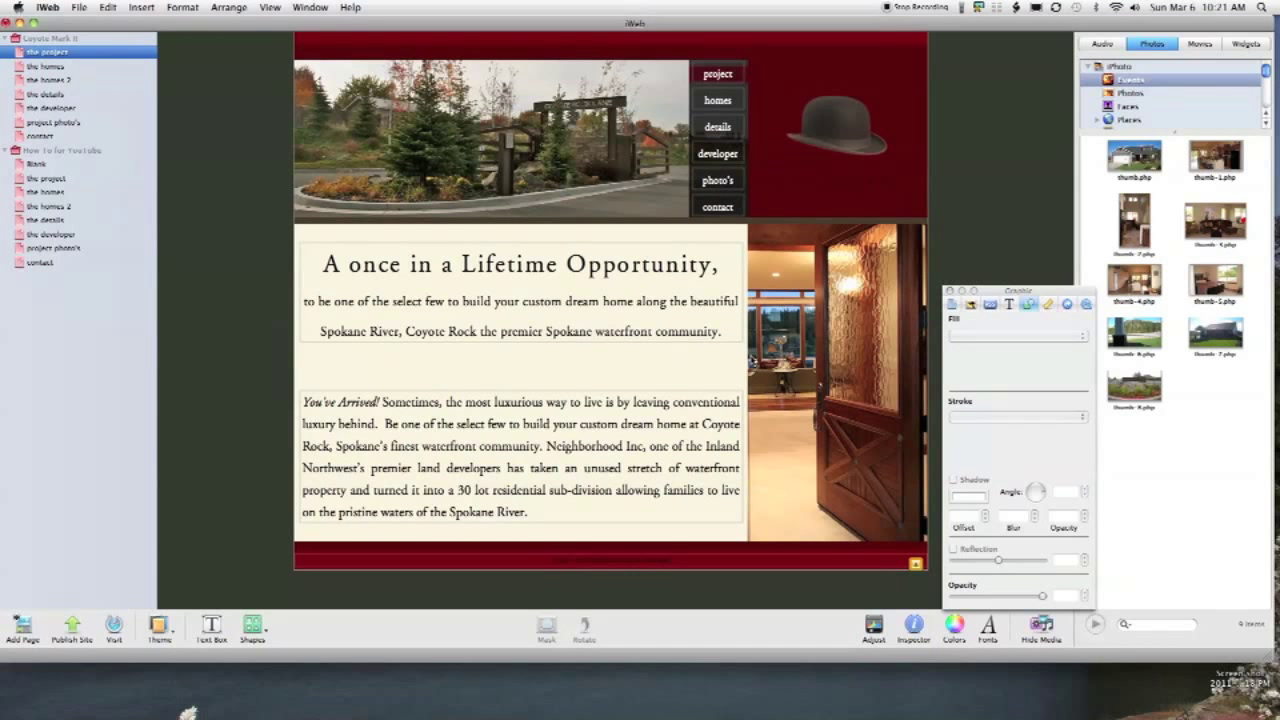
{"action": "left_click", "coordinate": [513, 160]}
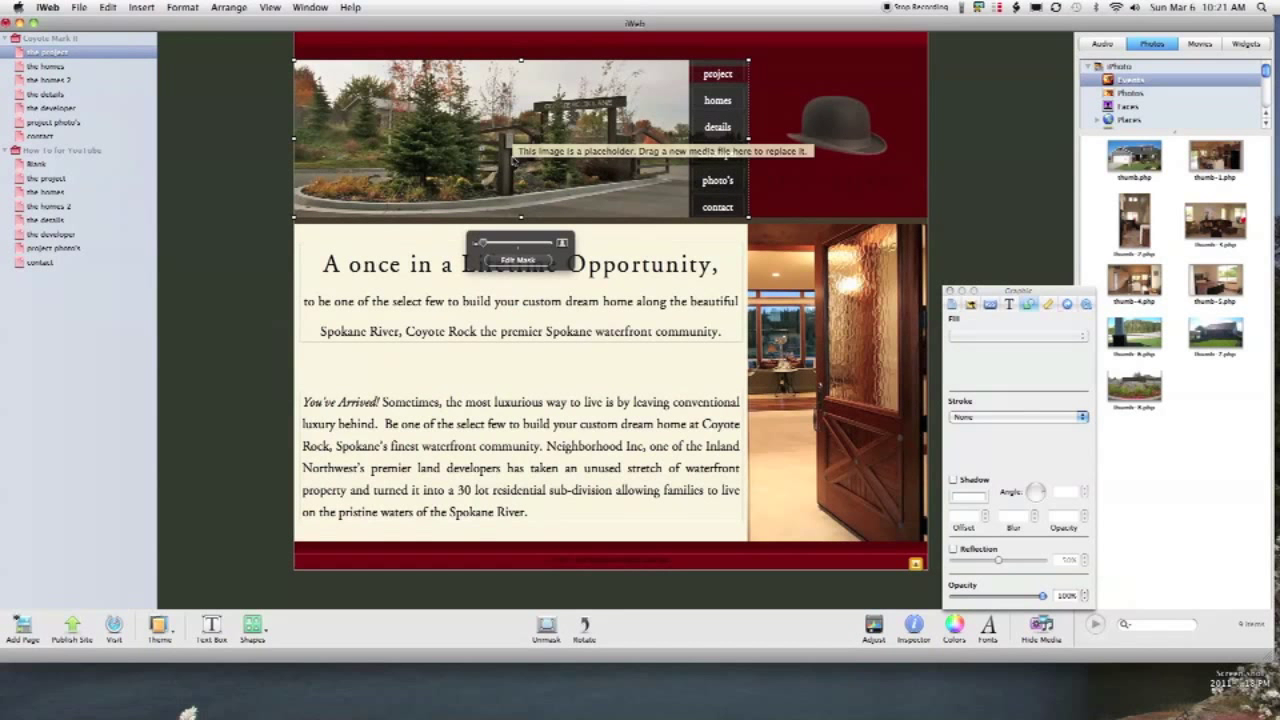
{"action": "left_click", "coordinate": [36, 164]}
{"action": "left_click", "coordinate": [480, 167]}
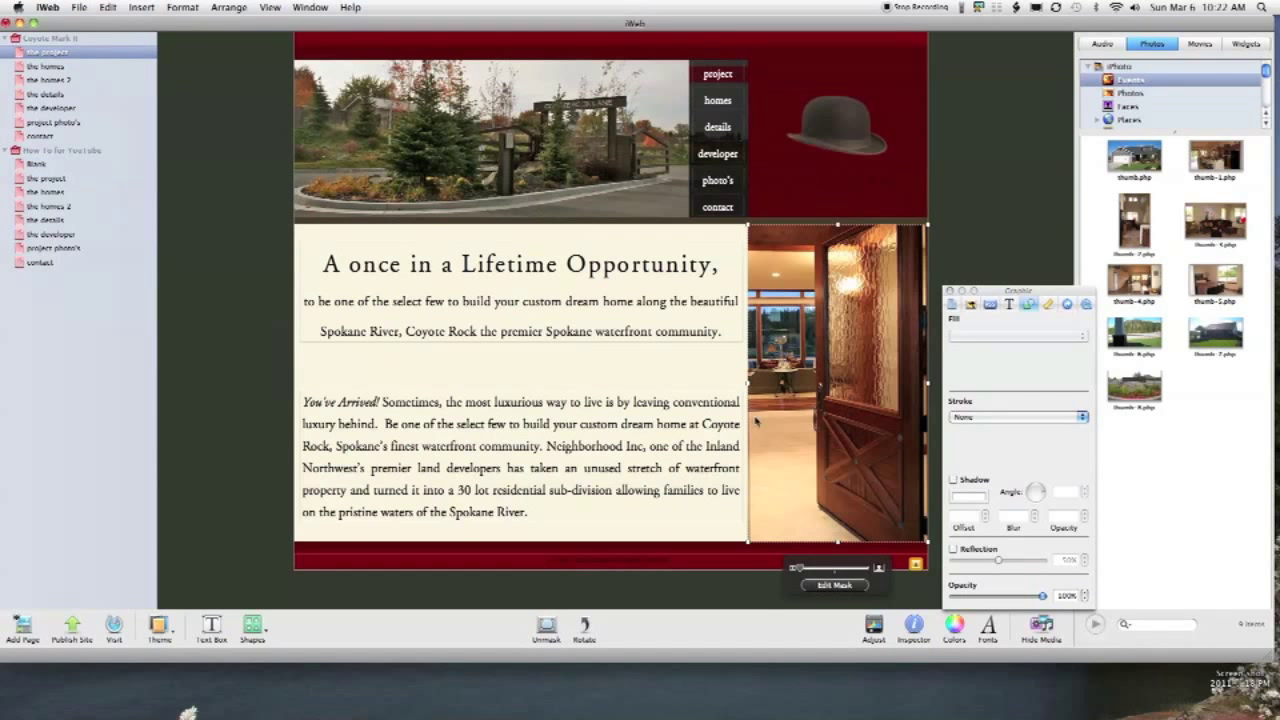
{"action": "left_click", "coordinate": [35, 165]}
{"action": "left_click", "coordinate": [856, 355]}
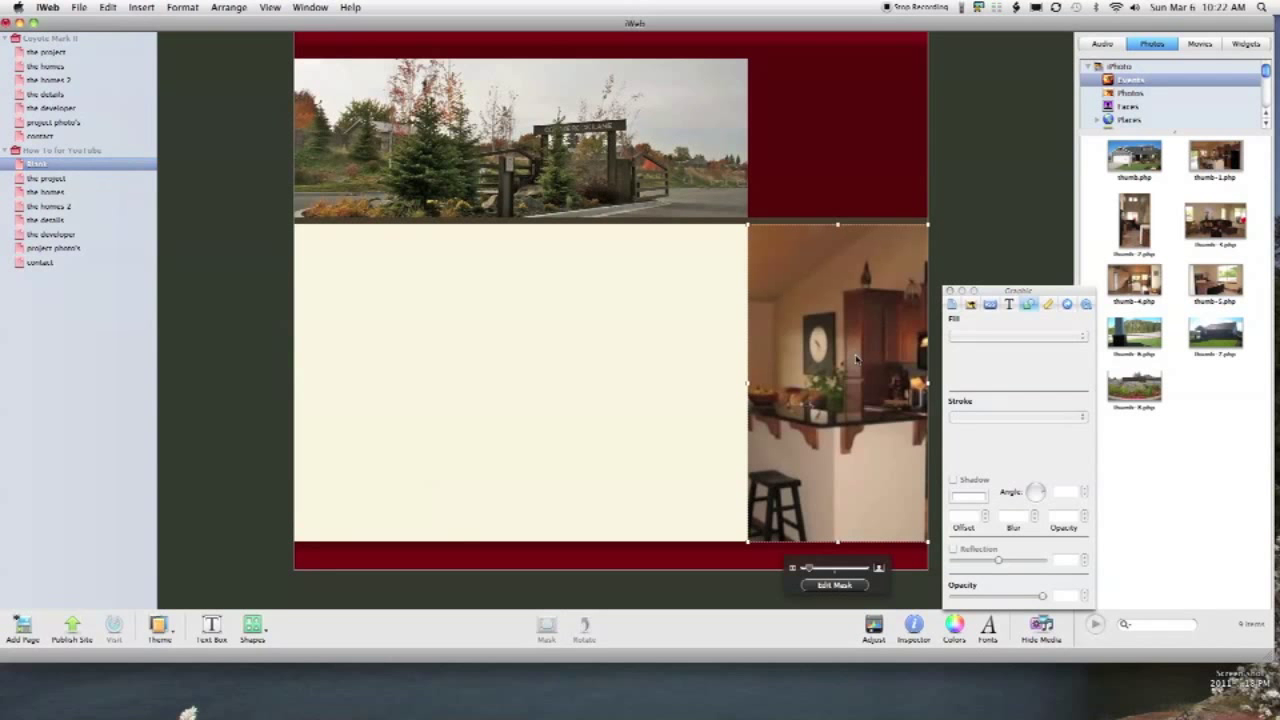
{"action": "left_click", "coordinate": [1001, 226]}
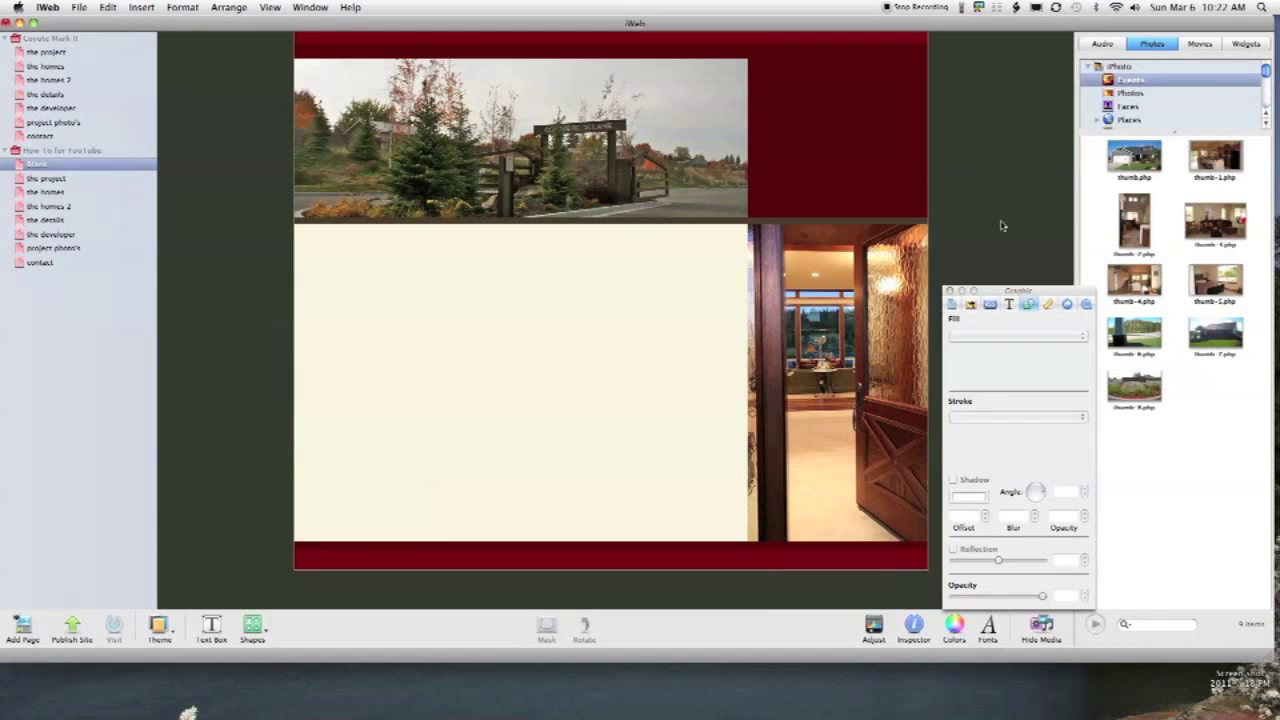
{"action": "left_click", "coordinate": [75, 55]}
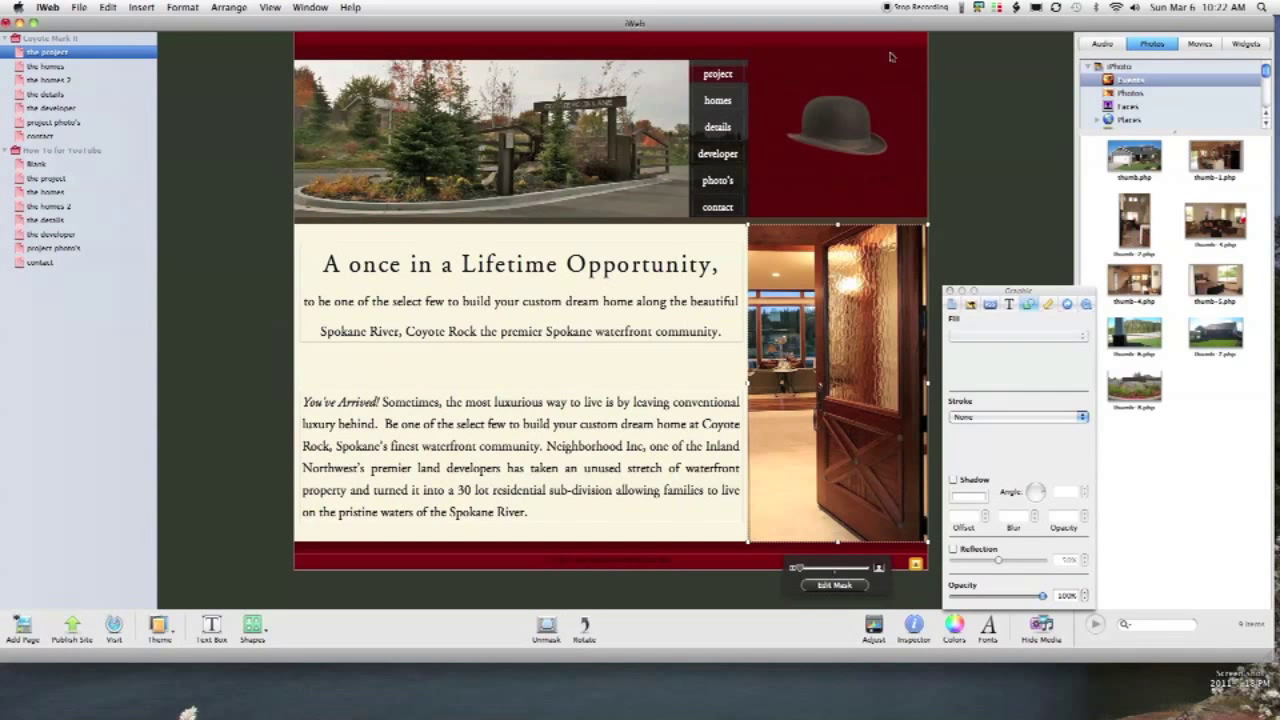
{"action": "key", "text": "F11"}
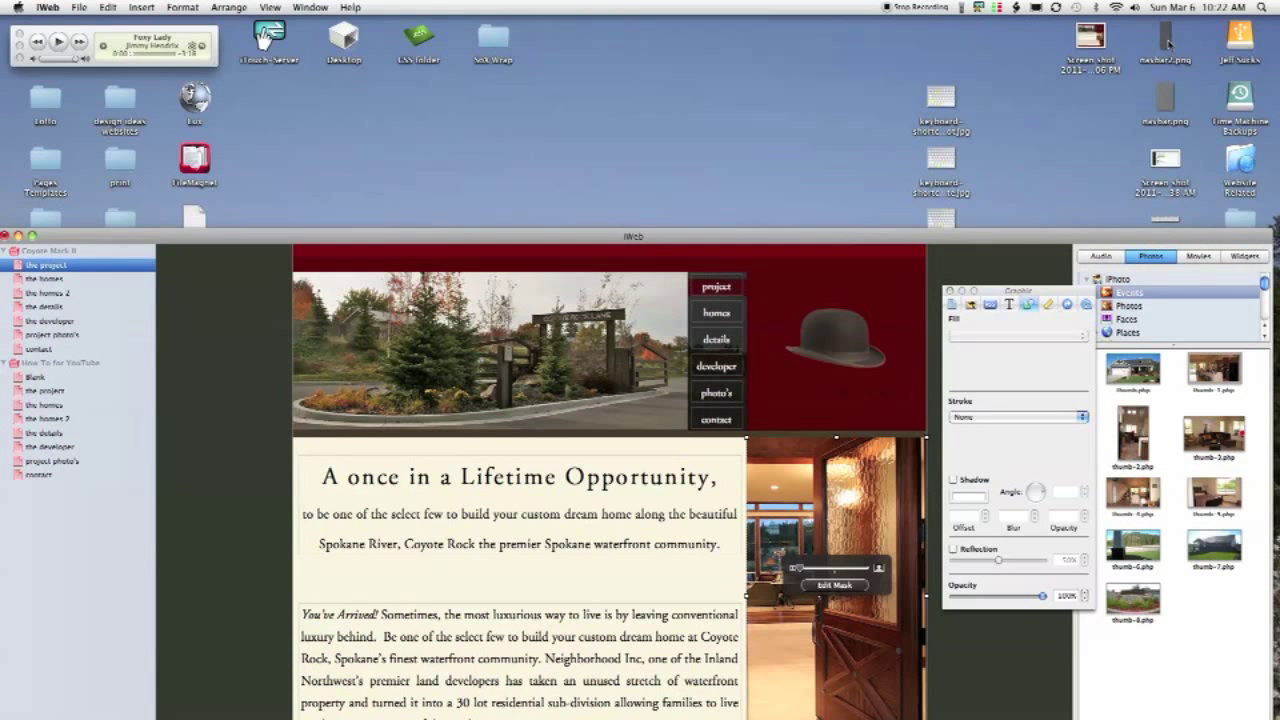
Drop navbar2.png onto the page and align the dark bar with the header photo's right edge
{"action": "left_click_drag", "start_coordinate": [1167, 40], "coordinate": [1010, 267]}
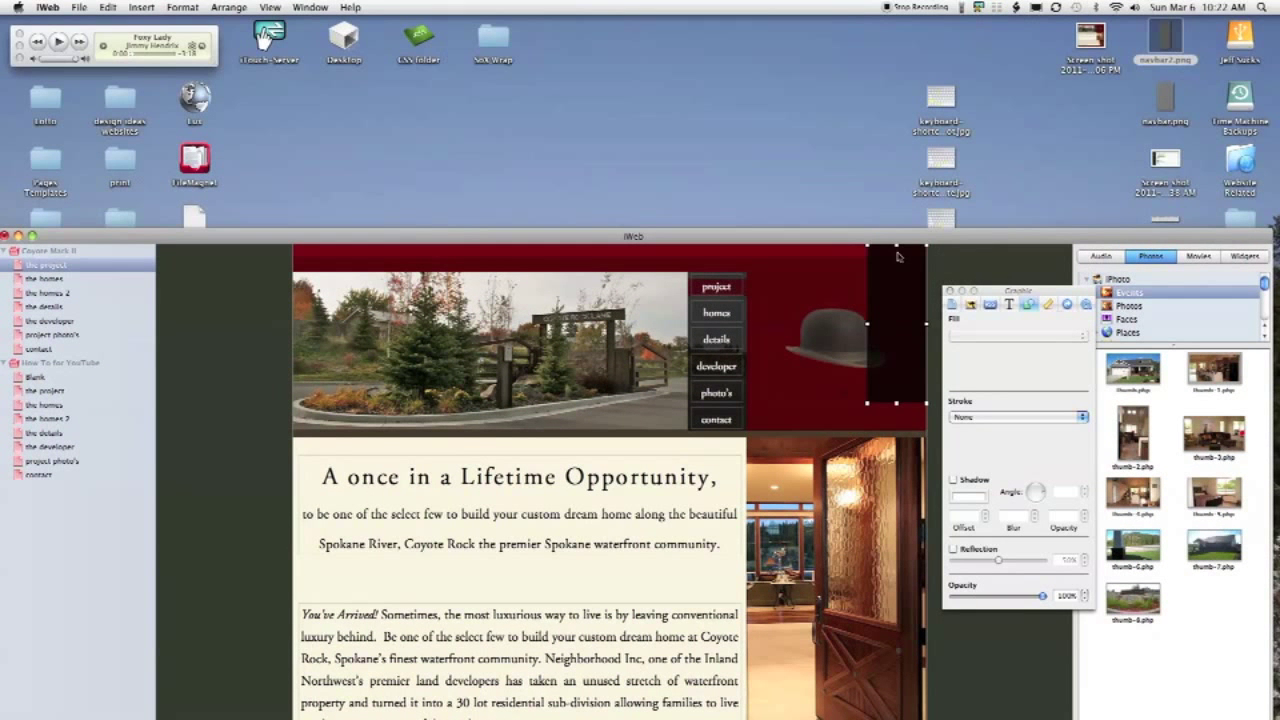
{"action": "left_click_drag", "start_coordinate": [764, 244], "coordinate": [795, 49]}
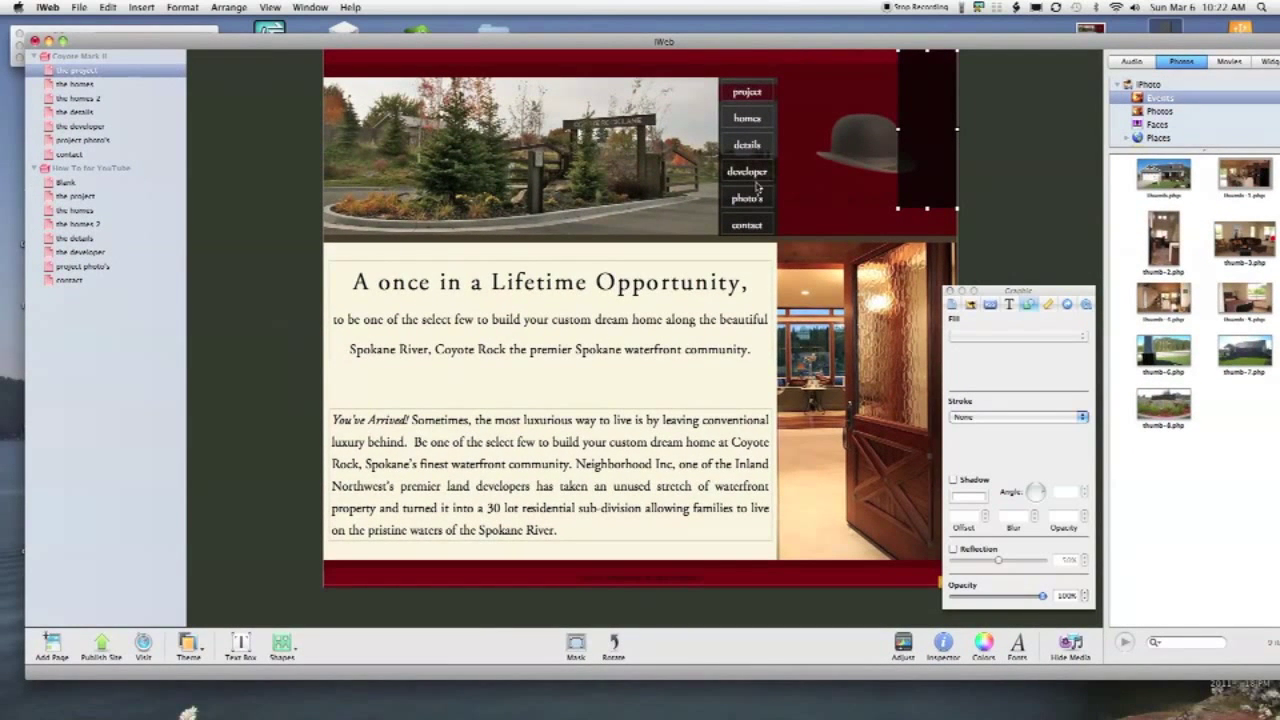
{"action": "left_click_drag", "start_coordinate": [931, 107], "coordinate": [752, 134]}
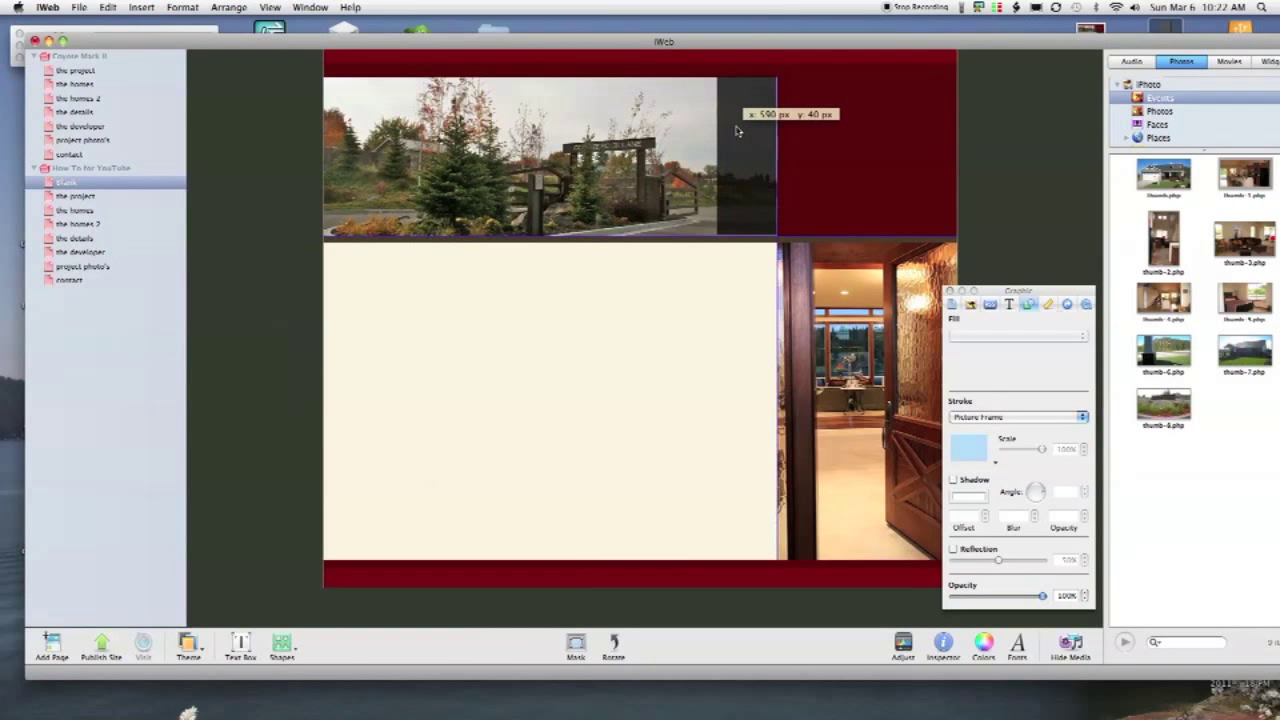
{"action": "left_click_drag", "start_coordinate": [732, 124], "coordinate": [734, 133]}
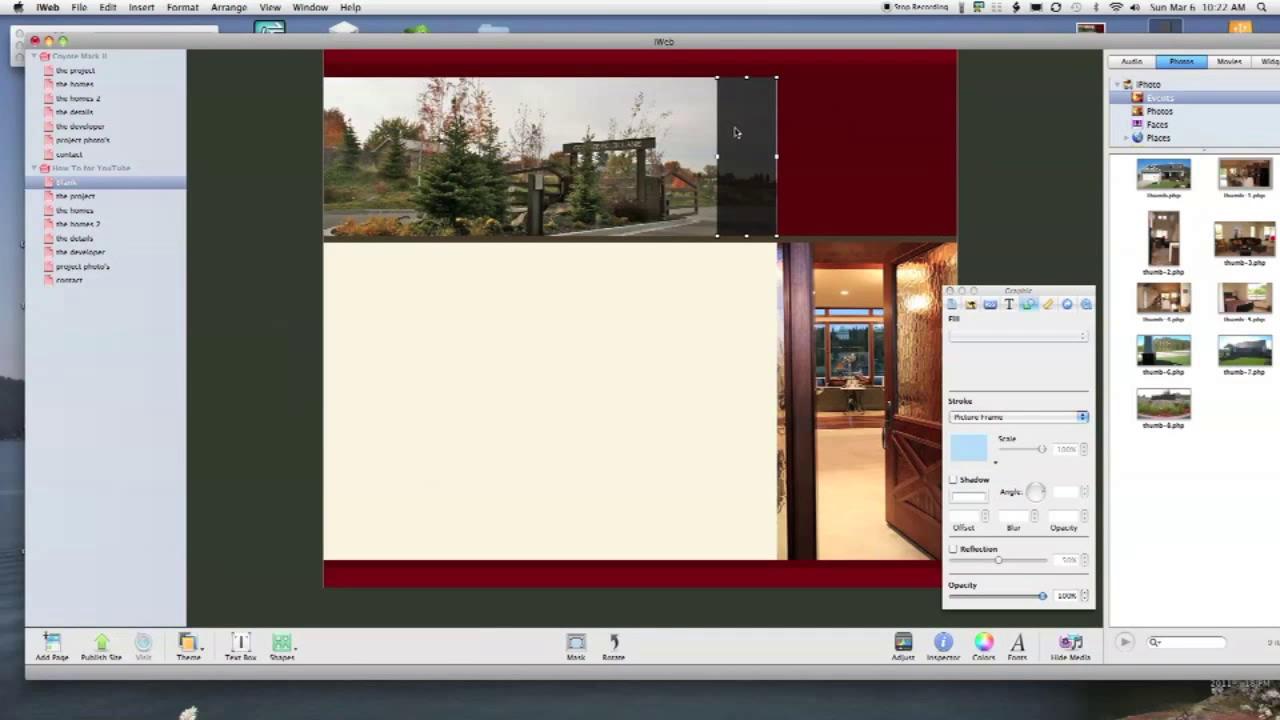
{"action": "key", "text": "Right"}
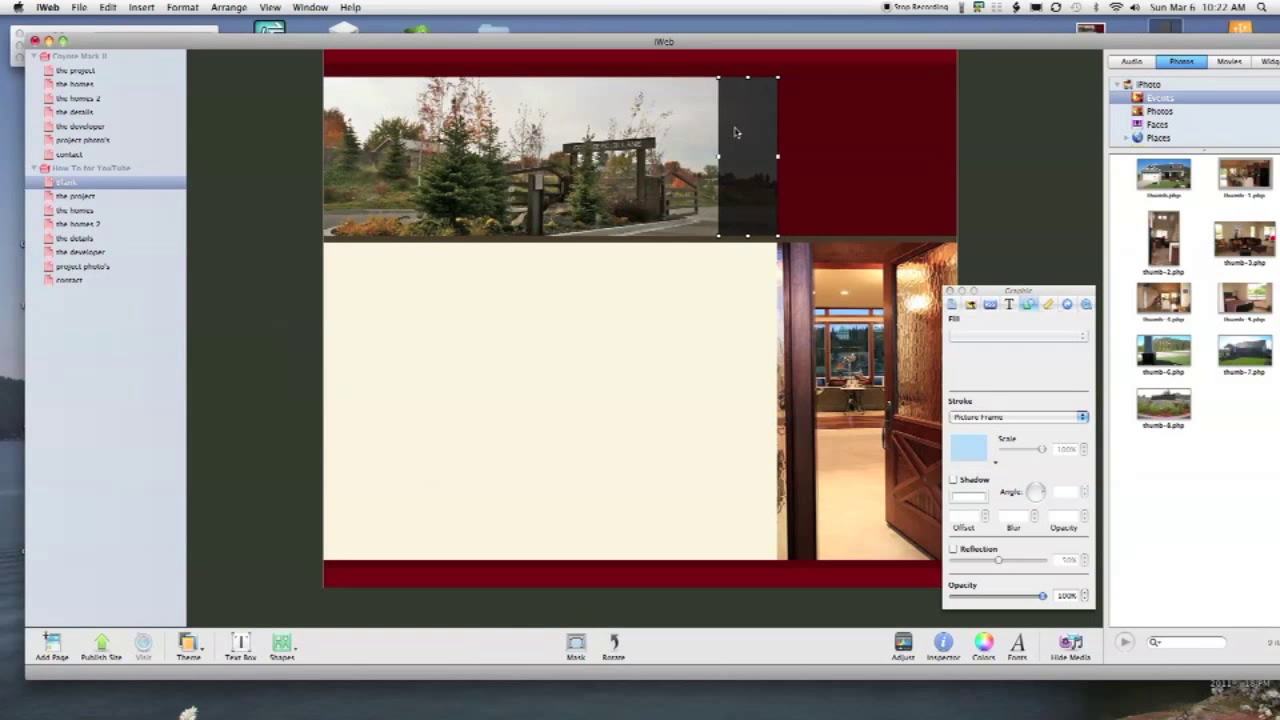
{"action": "left_click", "coordinate": [1005, 125]}
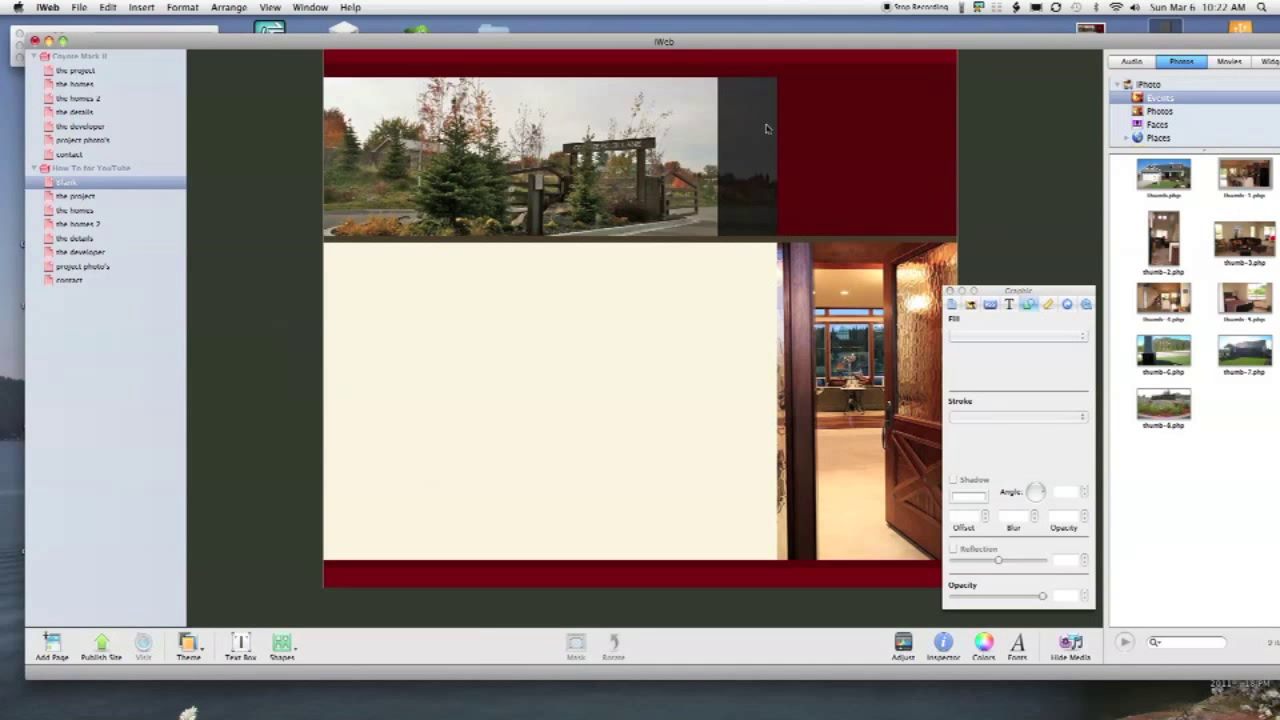
Add a 'project' test text box, then copy the six nav buttons from 'the project' onto Blank
{"action": "left_click", "coordinate": [241, 648]}
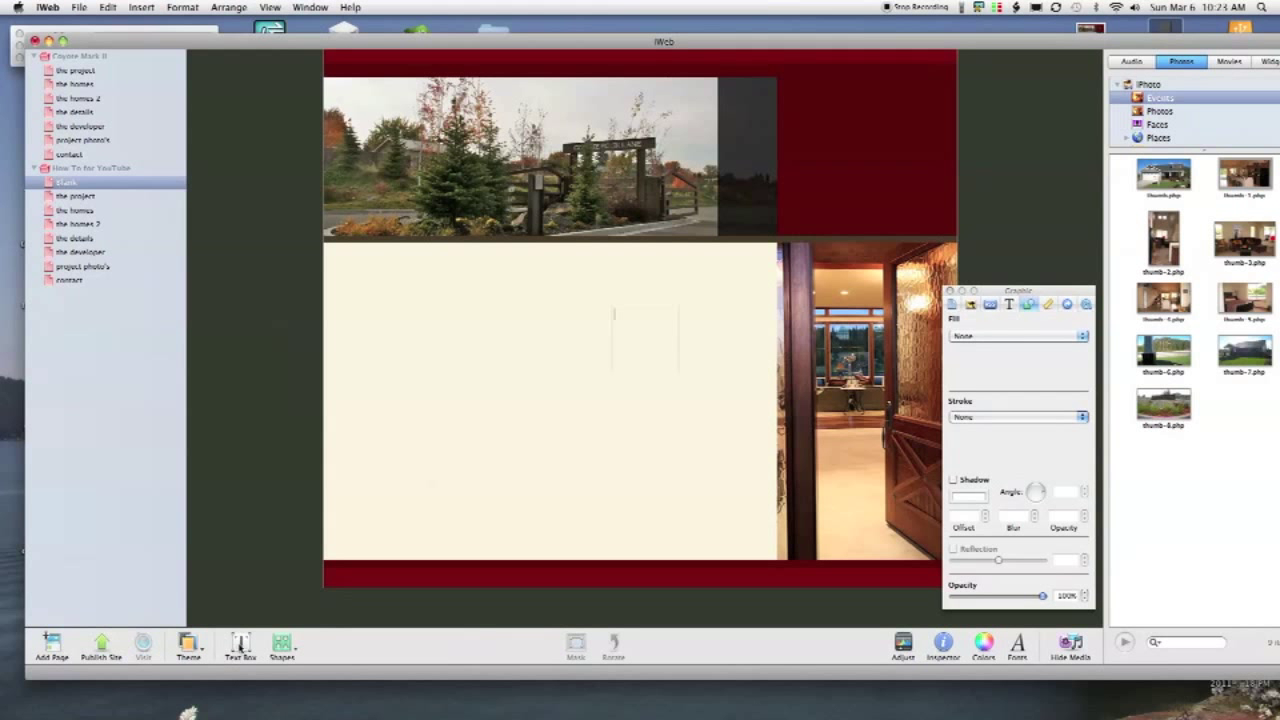
{"action": "type", "text": "project"}
{"action": "left_click", "coordinate": [80, 197]}
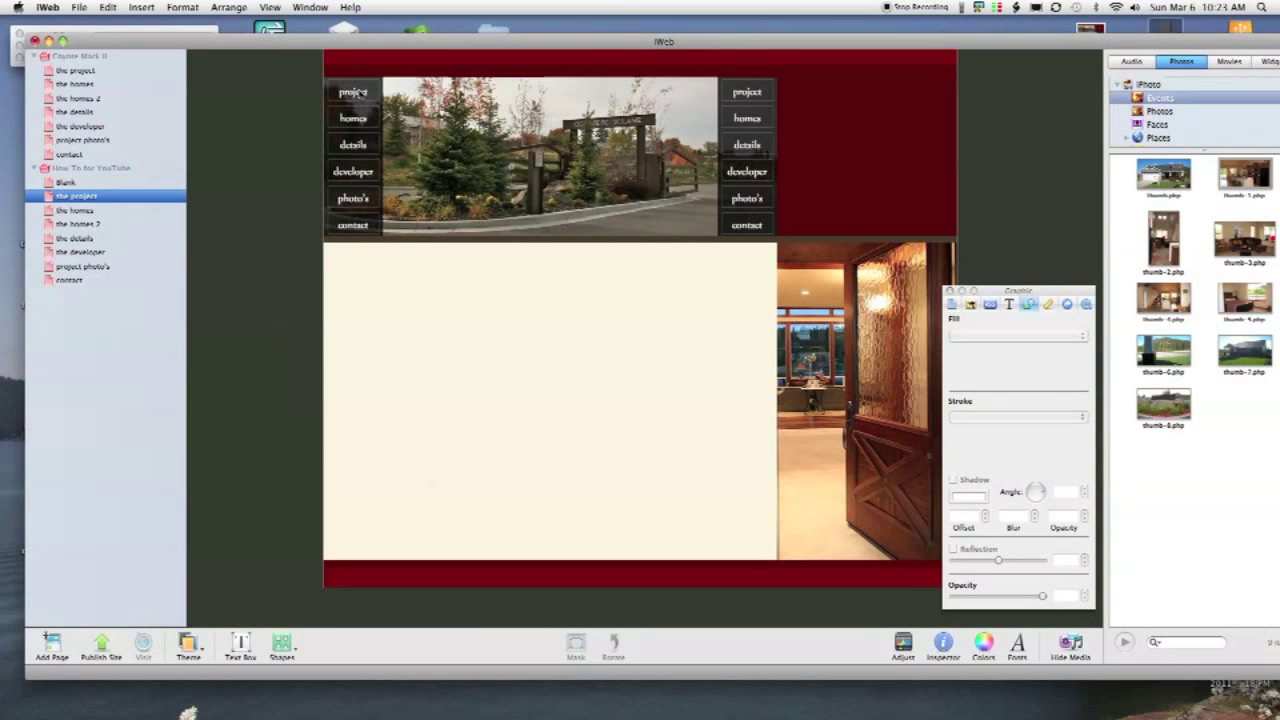
{"action": "left_click", "coordinate": [350, 122]}
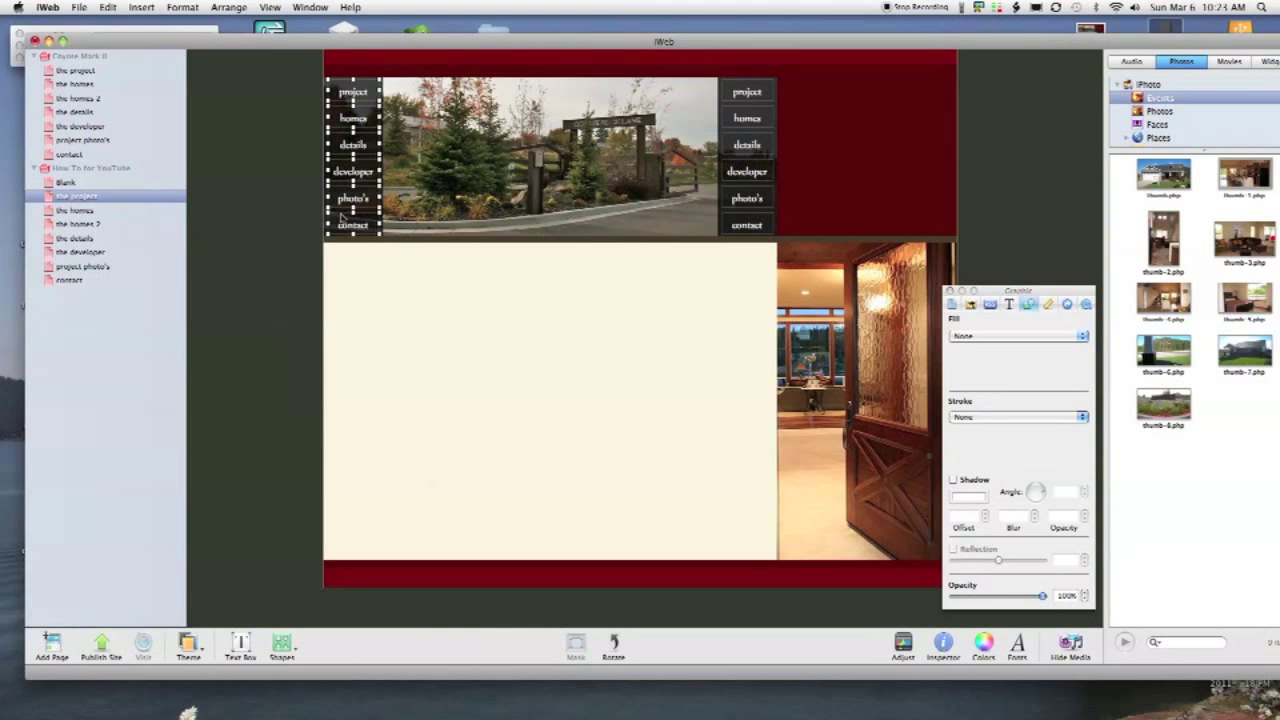
{"action": "key", "text": "Up"}
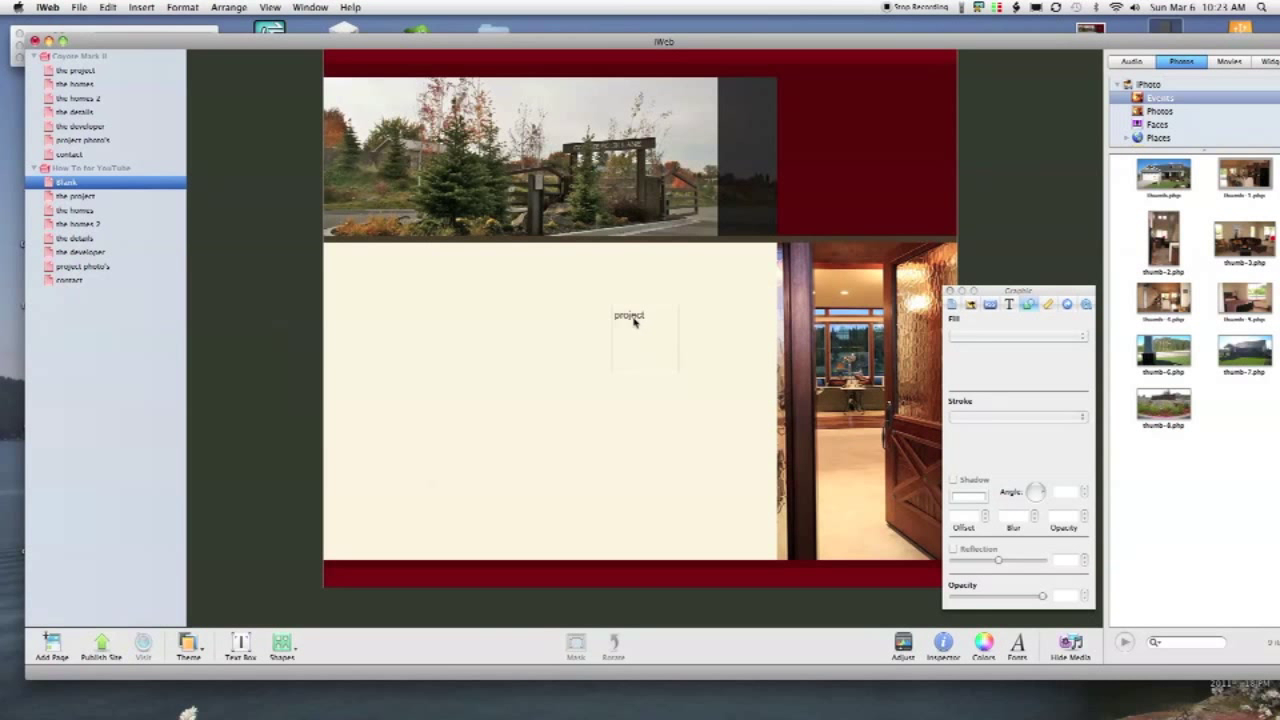
{"action": "left_click_drag", "start_coordinate": [633, 320], "coordinate": [436, 322]}
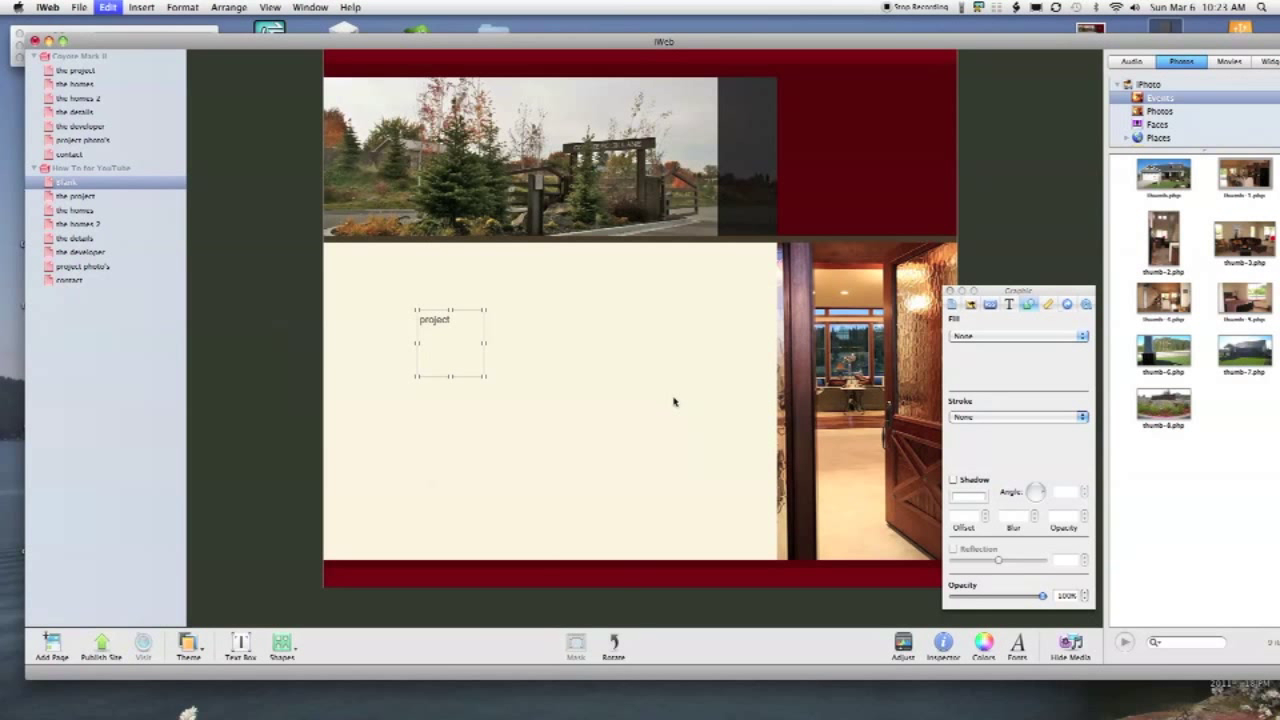
{"action": "key", "text": "super+v"}
{"action": "left_click_drag", "start_coordinate": [359, 185], "coordinate": [655, 391]}
Check the pasted project, homes, details, contact and photo's button texts, then delete the test text box
{"action": "left_click", "coordinate": [580, 356]}
{"action": "left_click", "coordinate": [646, 294]}
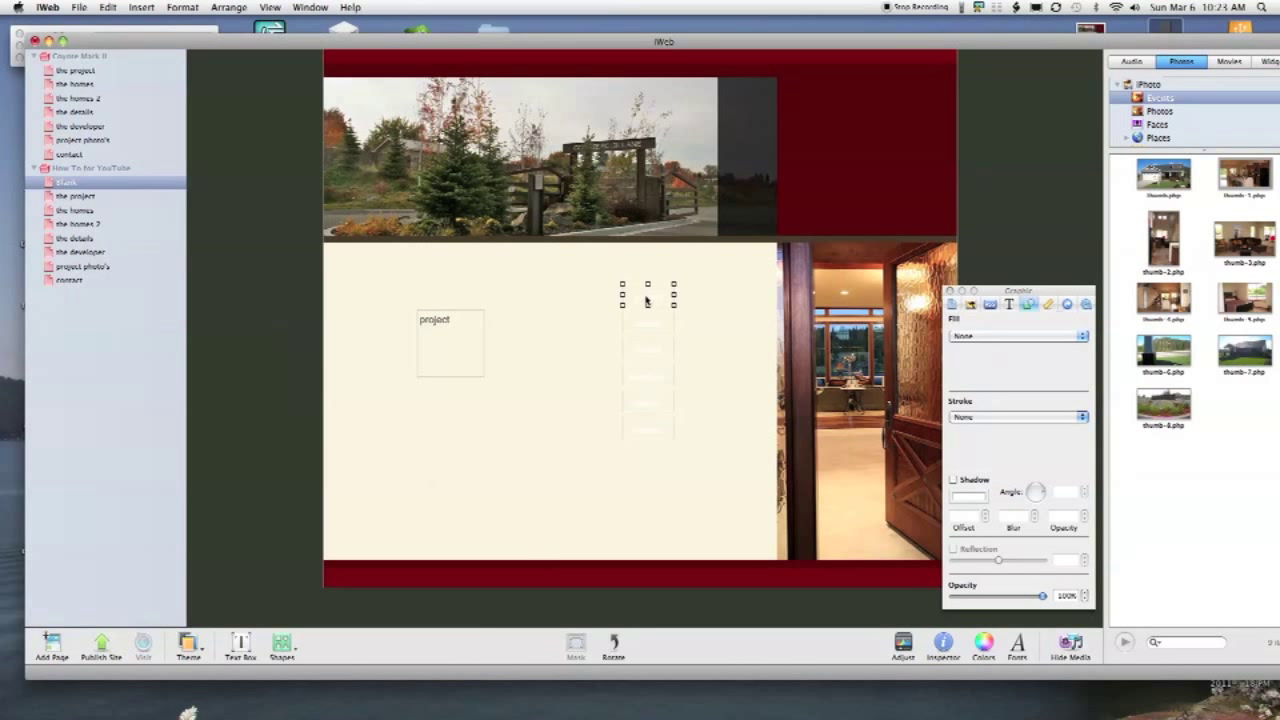
{"action": "double_click", "coordinate": [646, 294]}
{"action": "left_click", "coordinate": [648, 323]}
{"action": "double_click", "coordinate": [648, 323]}
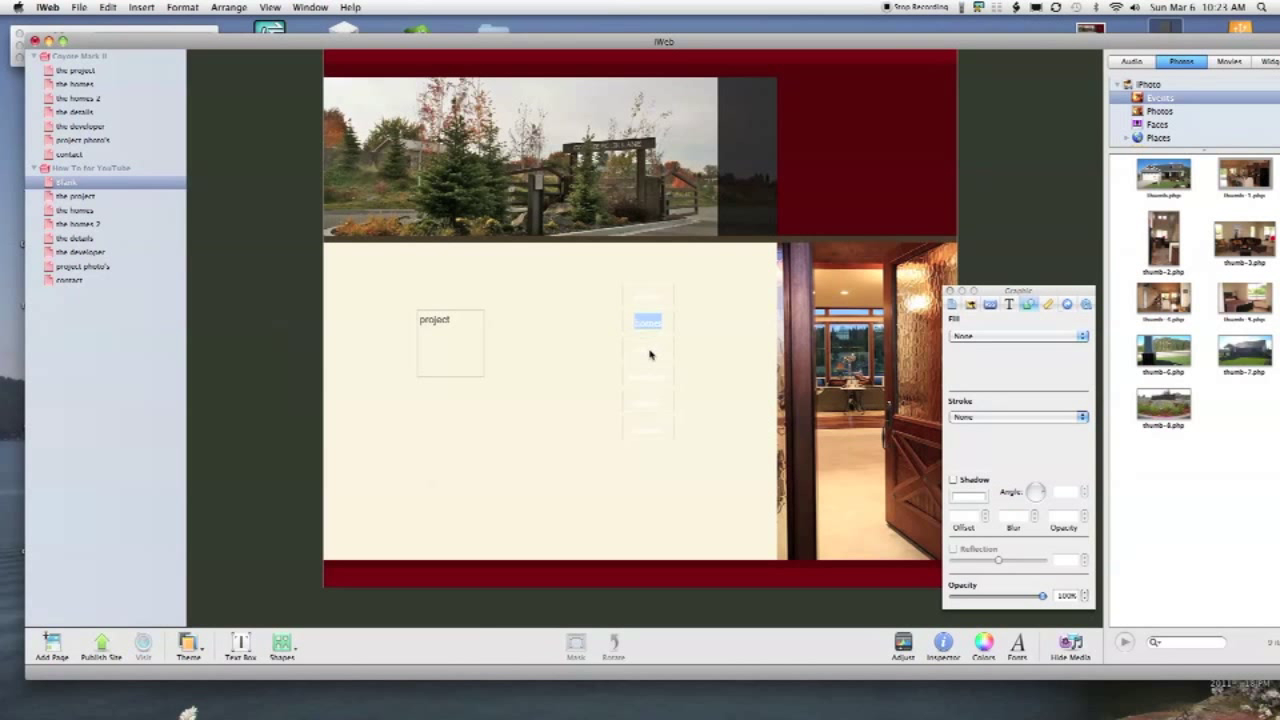
{"action": "left_click", "coordinate": [650, 350]}
{"action": "double_click", "coordinate": [650, 350]}
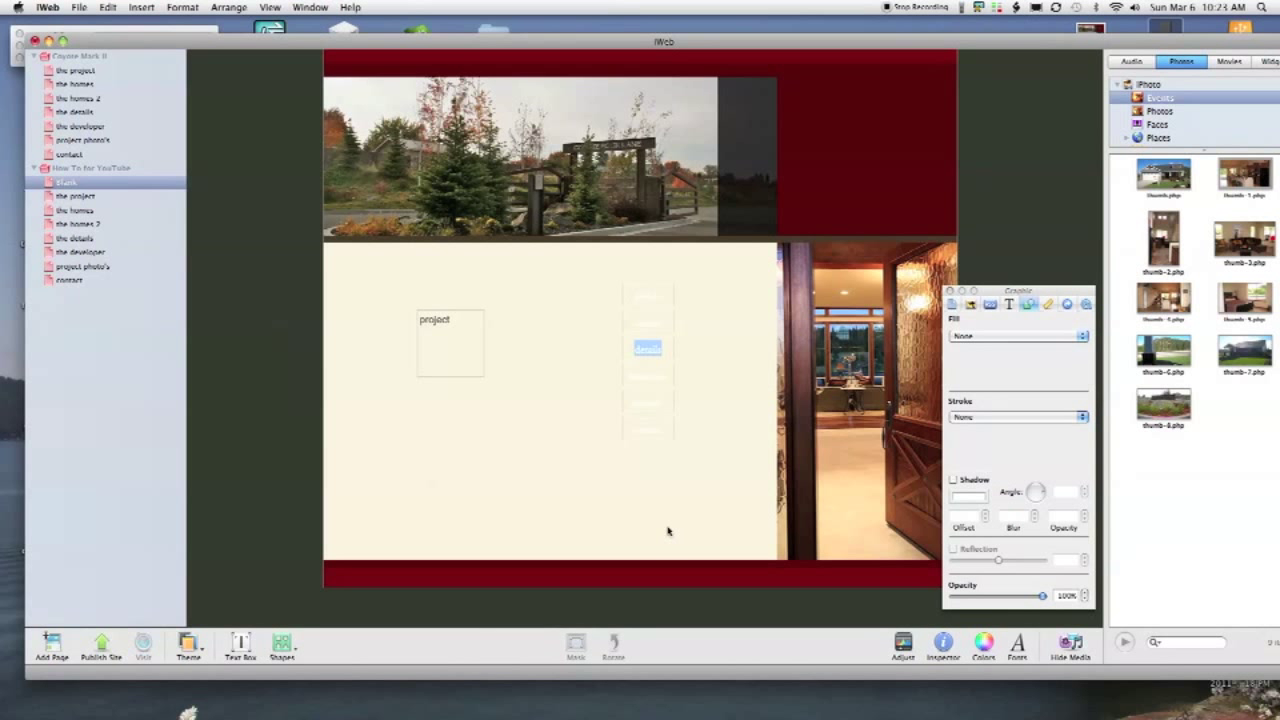
{"action": "left_click", "coordinate": [651, 430]}
{"action": "double_click", "coordinate": [651, 430]}
{"action": "left_click", "coordinate": [648, 402]}
{"action": "double_click", "coordinate": [648, 402]}
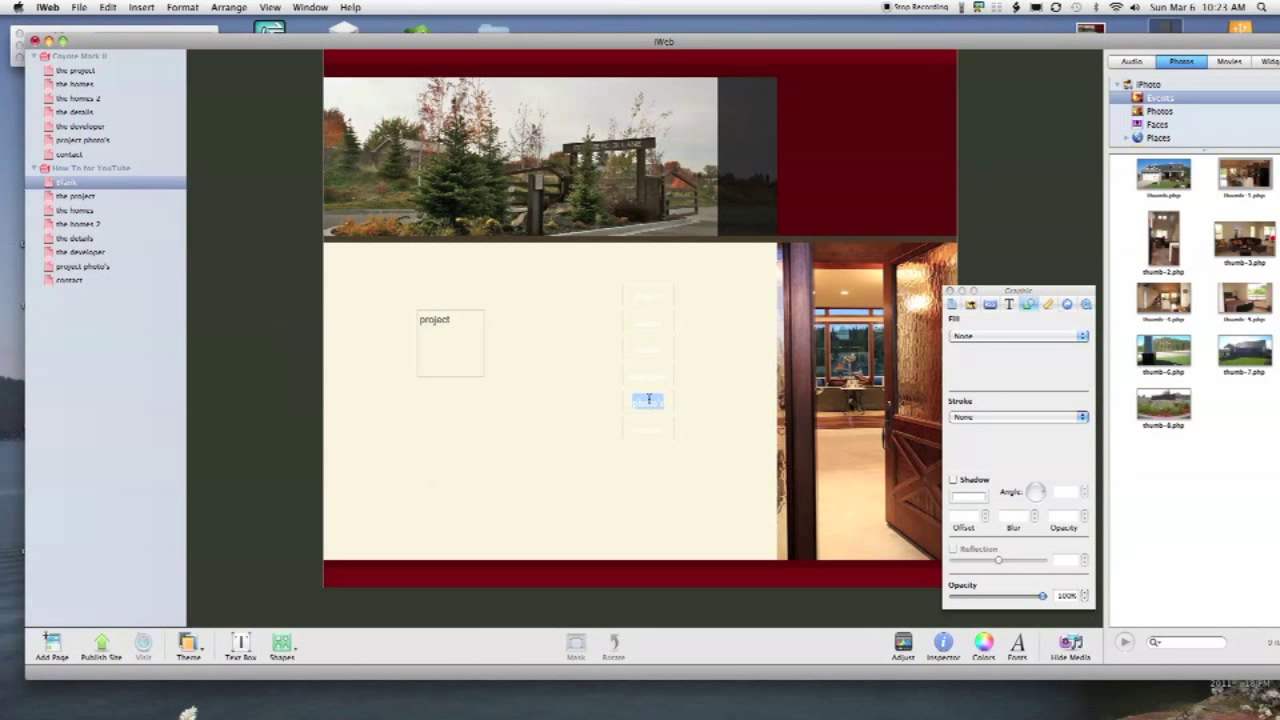
{"action": "left_click", "coordinate": [431, 314]}
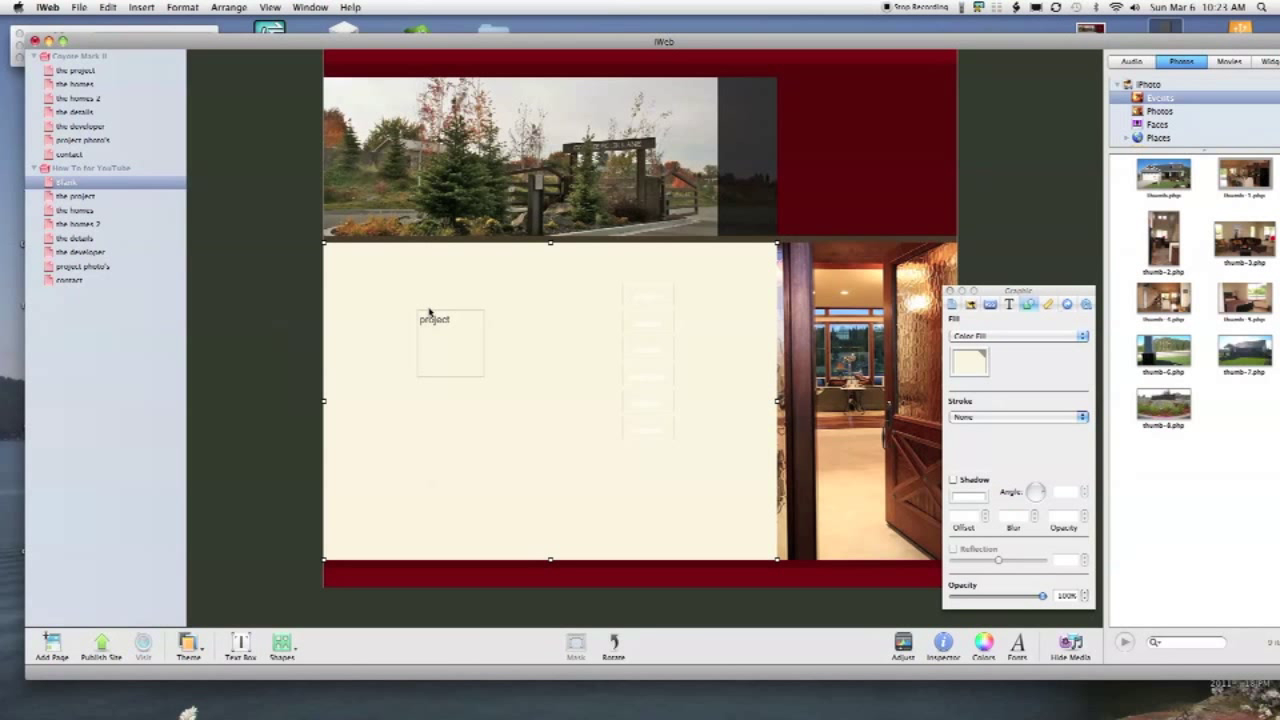
{"action": "key", "text": "Delete"}
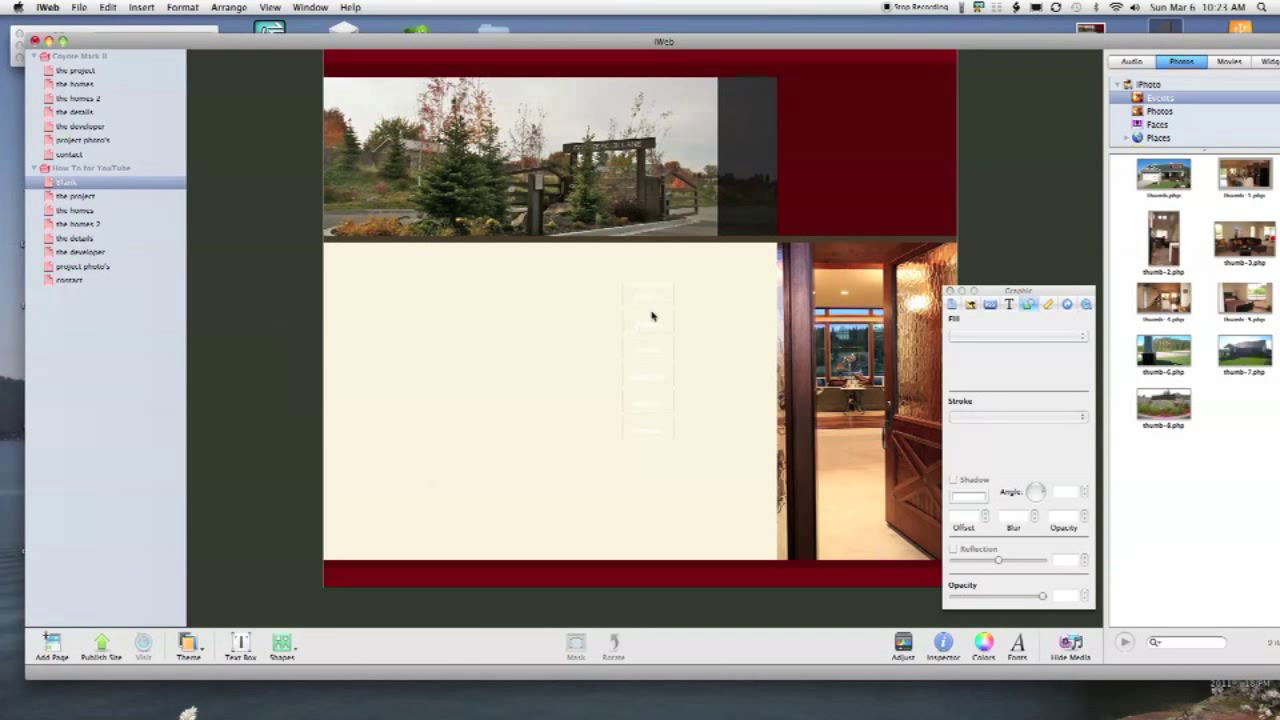
Move all six navigation boxes together into the dark bar beside the header photo
{"action": "left_click", "coordinate": [655, 302]}
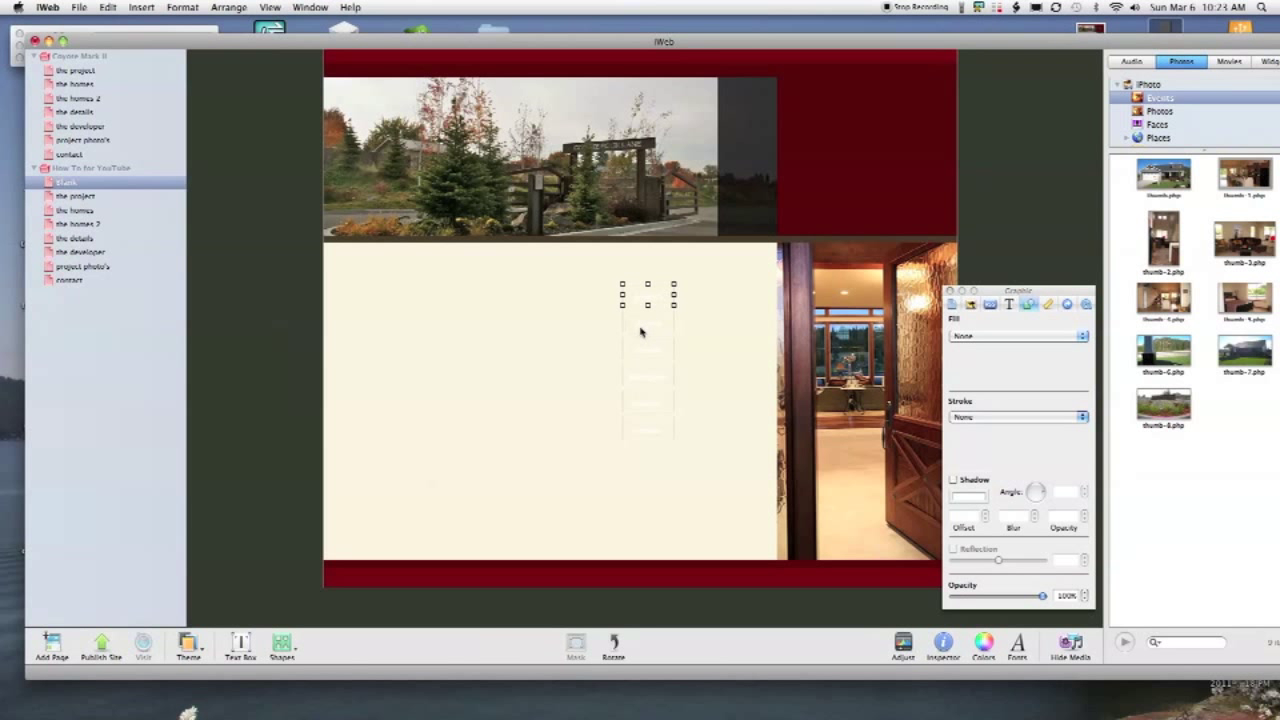
{"action": "left_click", "coordinate": [644, 340], "text": "shift"}
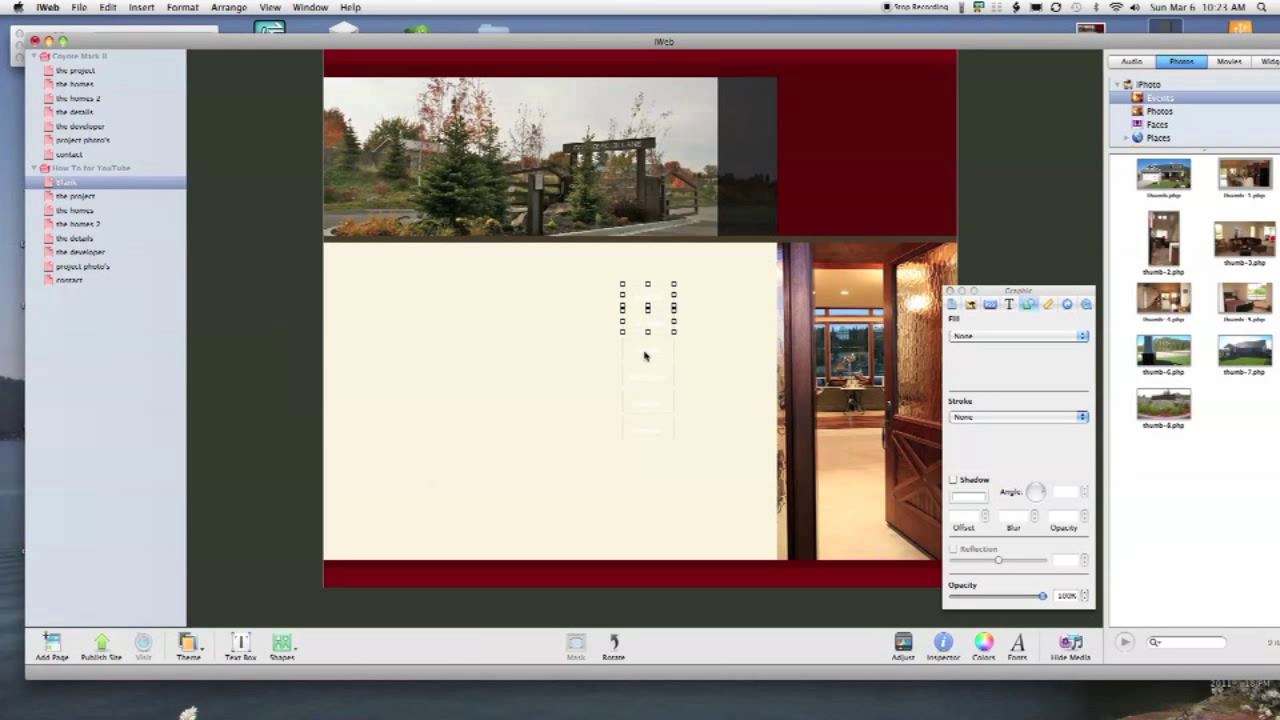
{"action": "left_click", "coordinate": [646, 408], "text": "shift"}
{"action": "left_click", "coordinate": [660, 432], "text": "shift"}
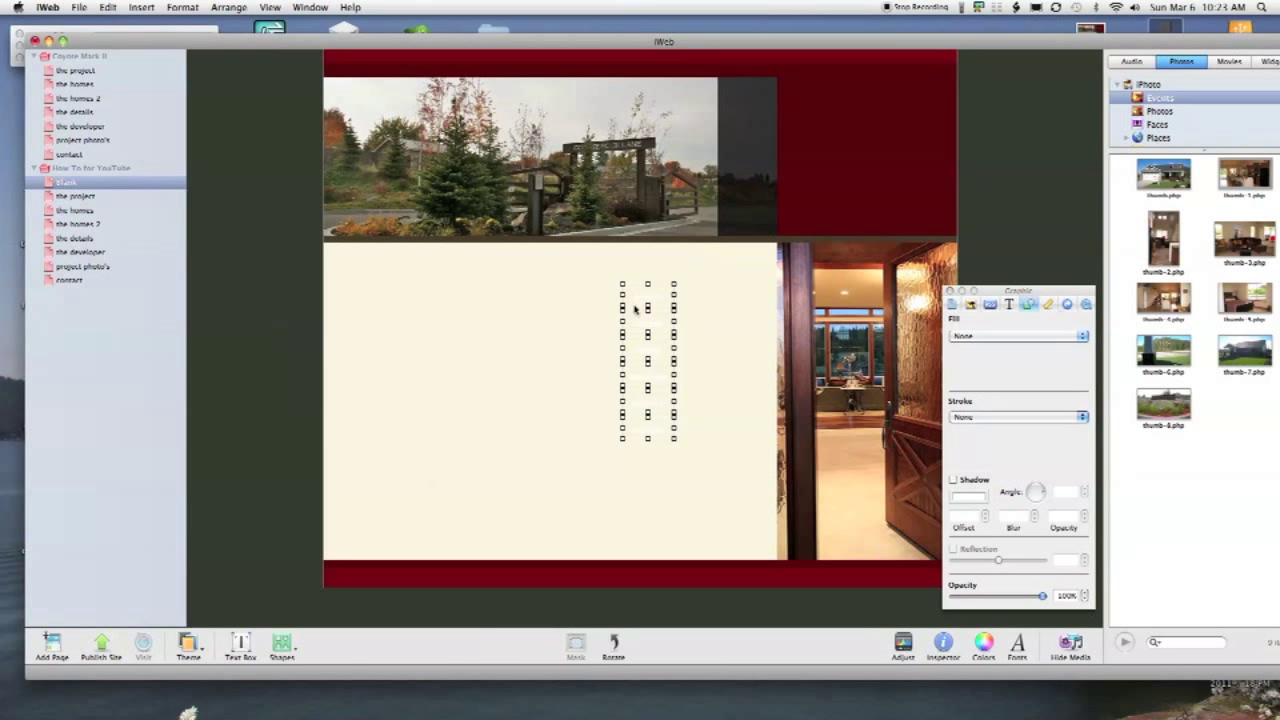
{"action": "left_click_drag", "start_coordinate": [640, 305], "coordinate": [737, 97]}
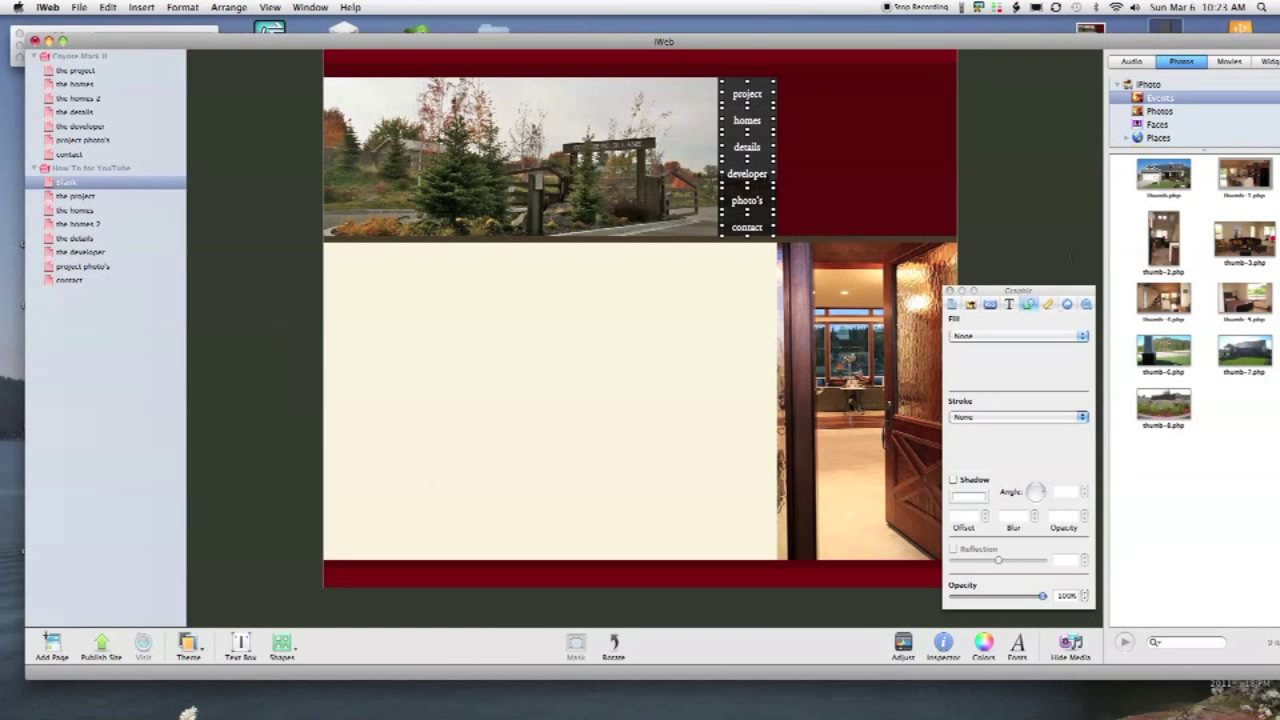
{"action": "left_click", "coordinate": [827, 142]}
Nudge the developer box down and the details, homes and project boxes up
{"action": "left_click", "coordinate": [757, 201]}
{"action": "left_click", "coordinate": [744, 180]}
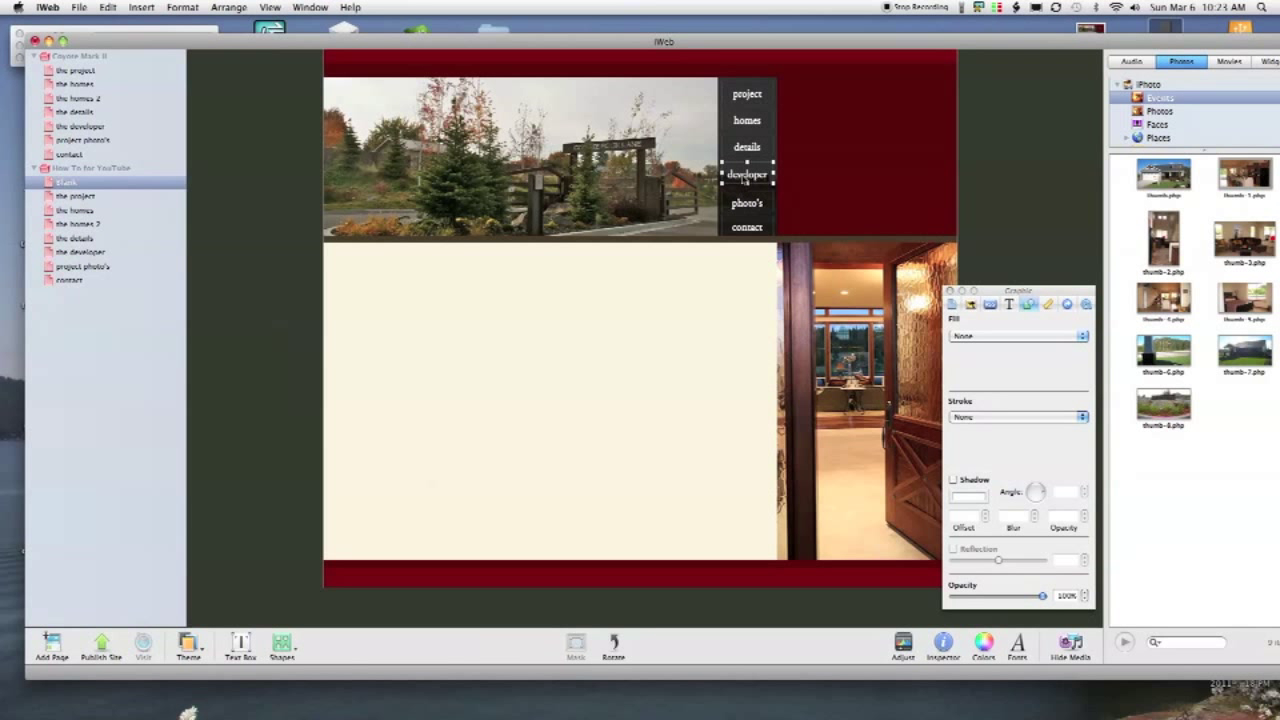
{"action": "key", "text": "Down"}
{"action": "key", "text": "Down"}
{"action": "key", "text": "Down"}
{"action": "left_click", "coordinate": [748, 153]}
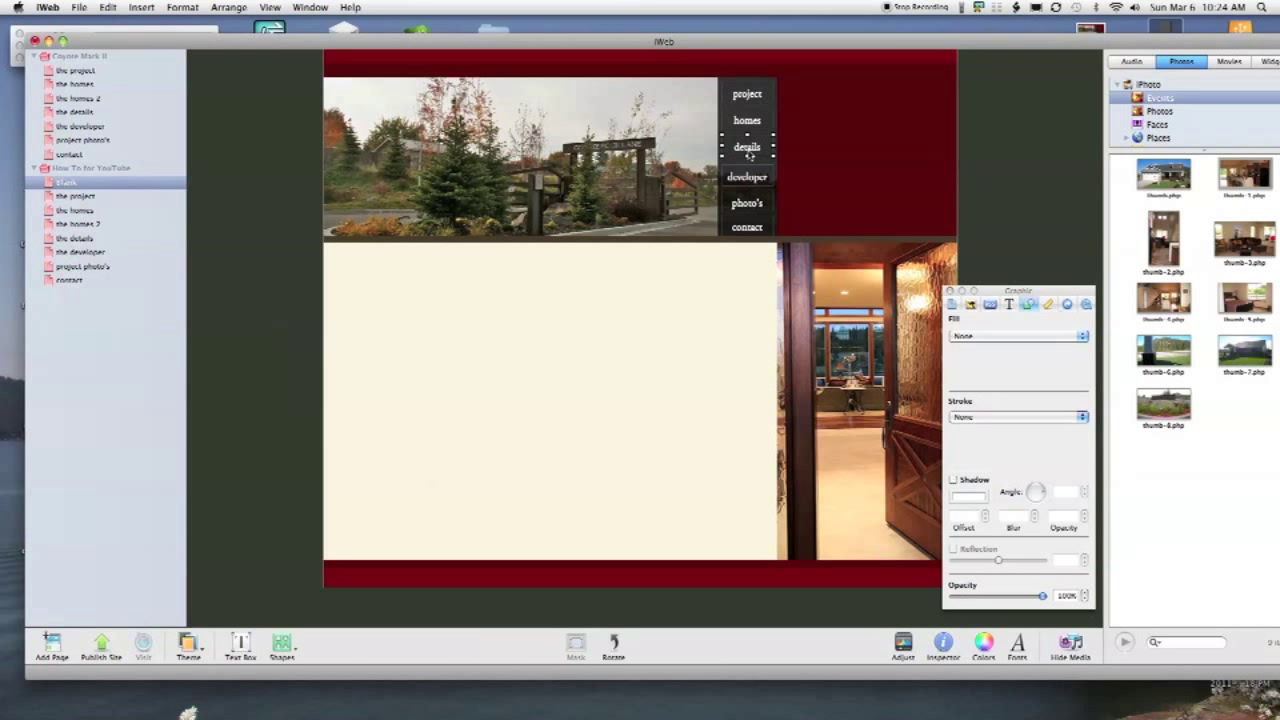
{"action": "key", "text": "Up"}
{"action": "left_click", "coordinate": [747, 121]}
{"action": "key", "text": "Up"}
{"action": "key", "text": "Up"}
{"action": "key", "text": "Up"}
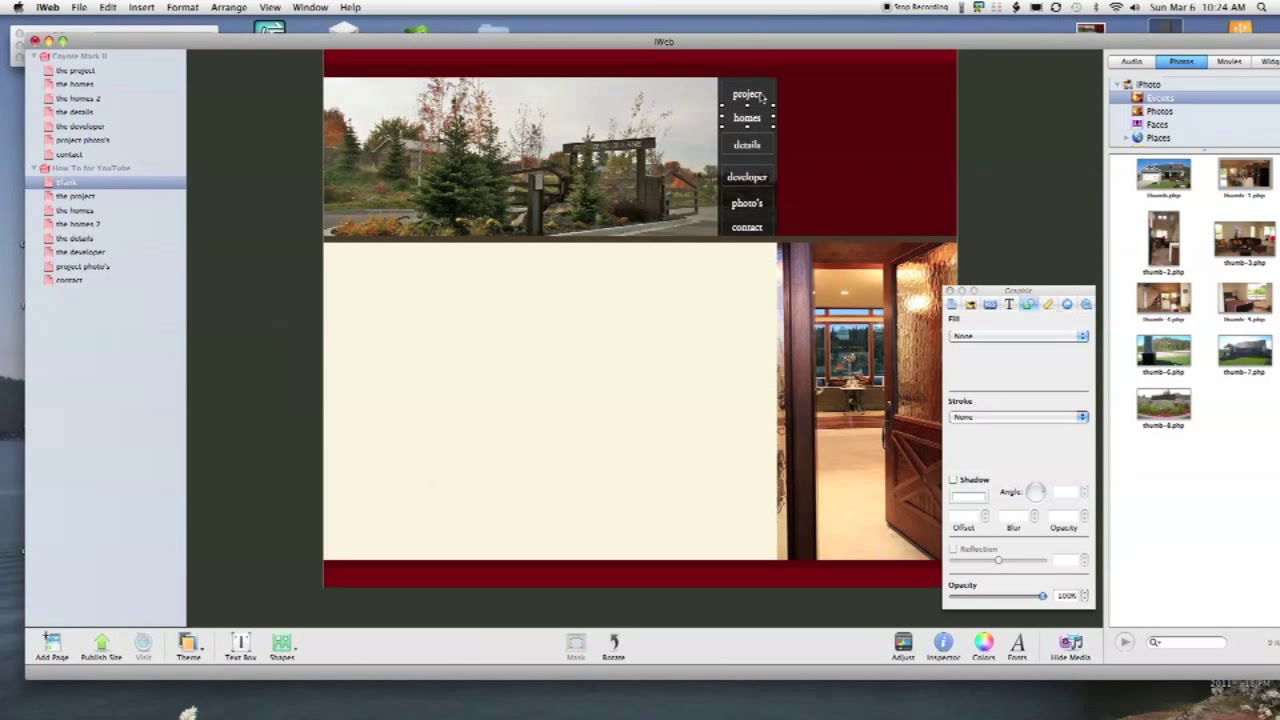
{"action": "left_click", "coordinate": [752, 94]}
{"action": "key", "text": "Up"}
{"action": "key", "text": "Up"}
{"action": "key", "text": "Up"}
{"action": "key", "text": "Up"}
Distribute all six nav boxes vertically with Arrange > Distribute Objects > Vertically
{"action": "left_click", "coordinate": [749, 94]}
{"action": "left_click", "coordinate": [757, 178], "text": "shift"}
{"action": "left_click", "coordinate": [229, 7]}
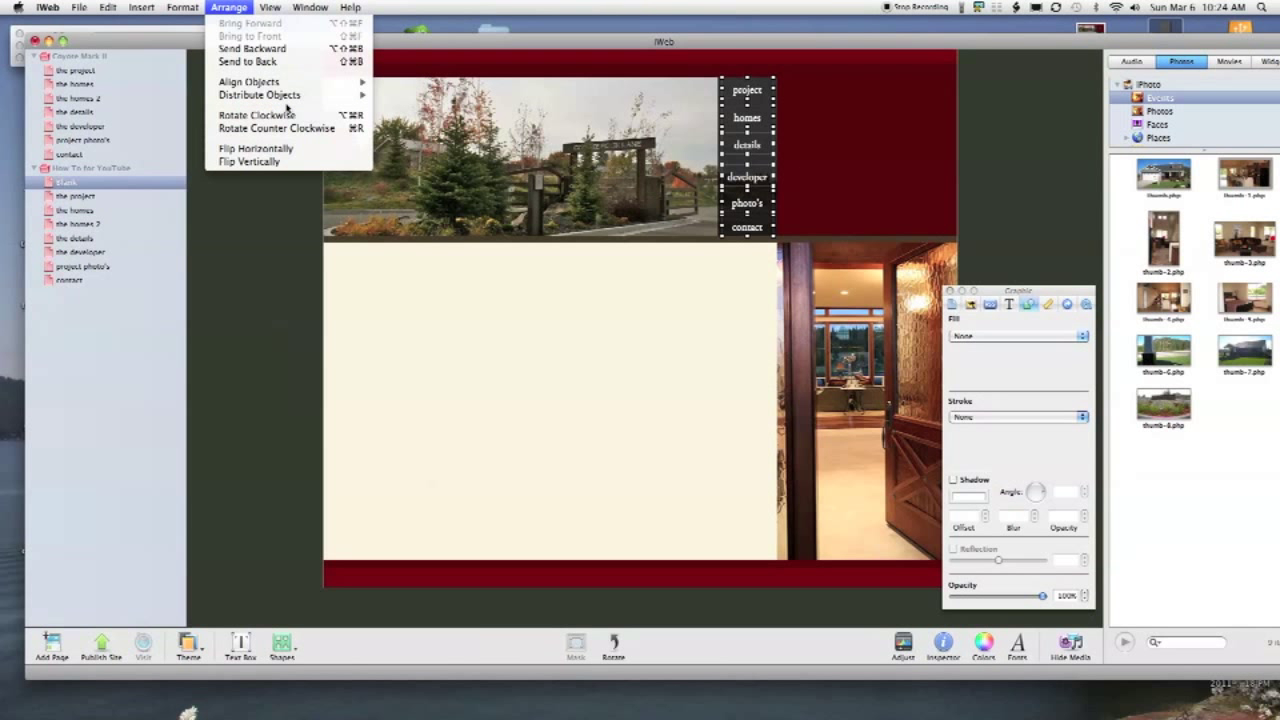
{"action": "mouse_move", "coordinate": [286, 96]}
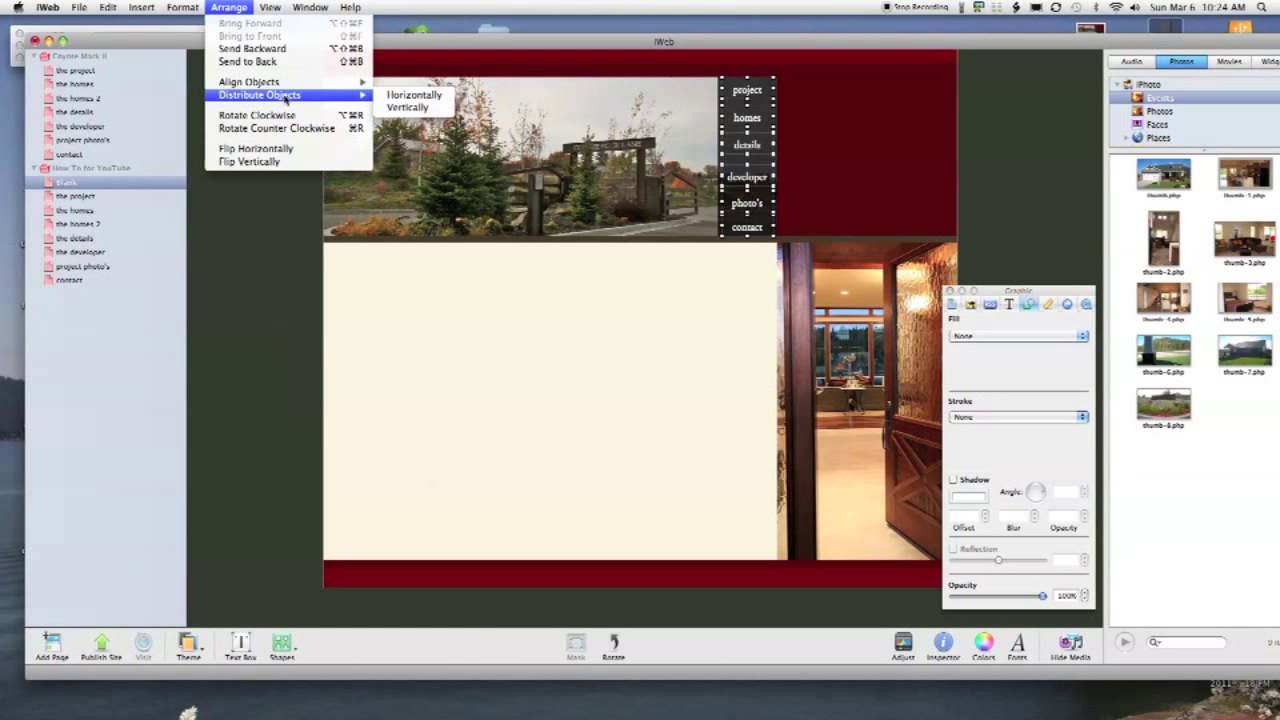
{"action": "left_click", "coordinate": [412, 108]}
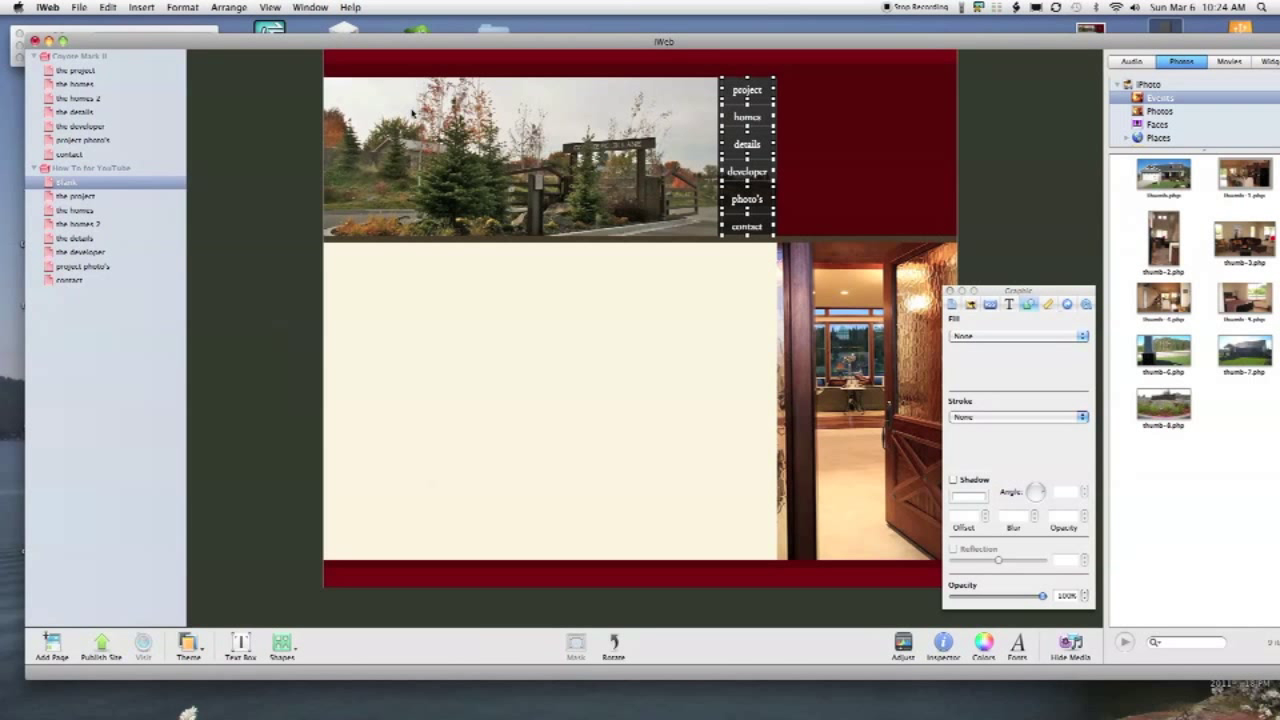
{"action": "left_click", "coordinate": [1036, 183]}
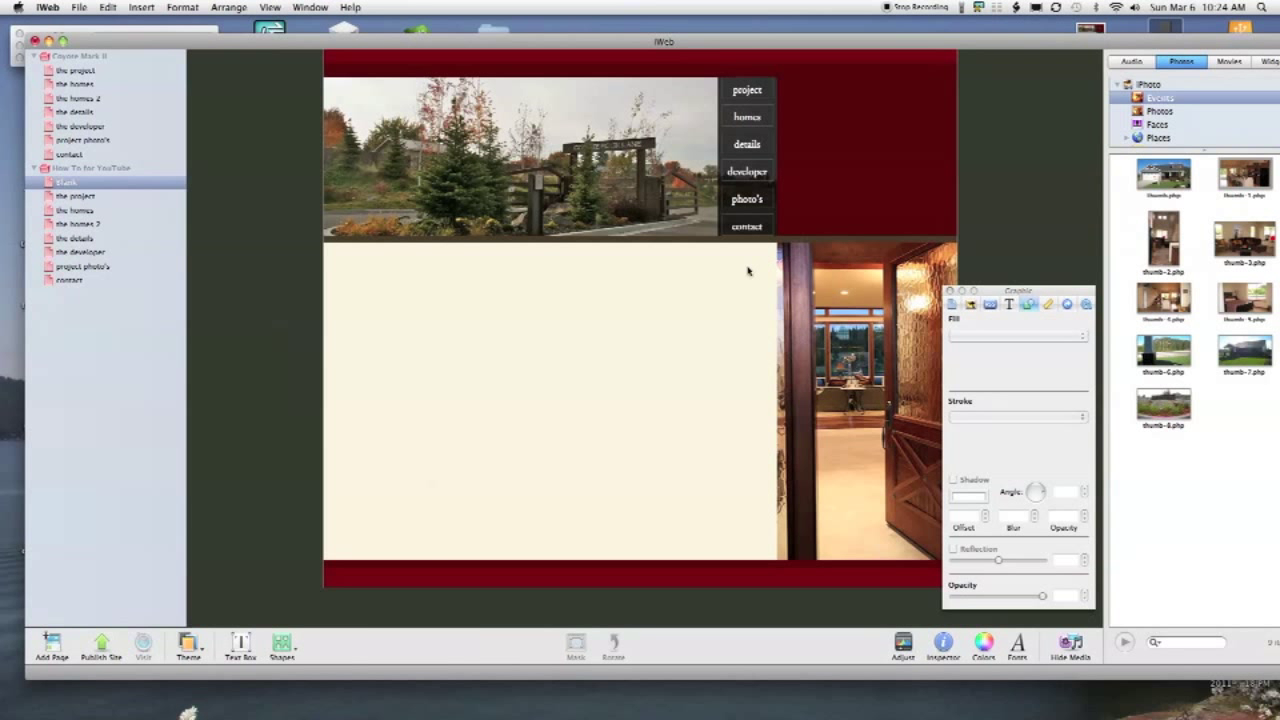
Enable the word 'project' as a hyperlink to One of My Pages, page 'the project'
{"action": "double_click", "coordinate": [750, 91]}
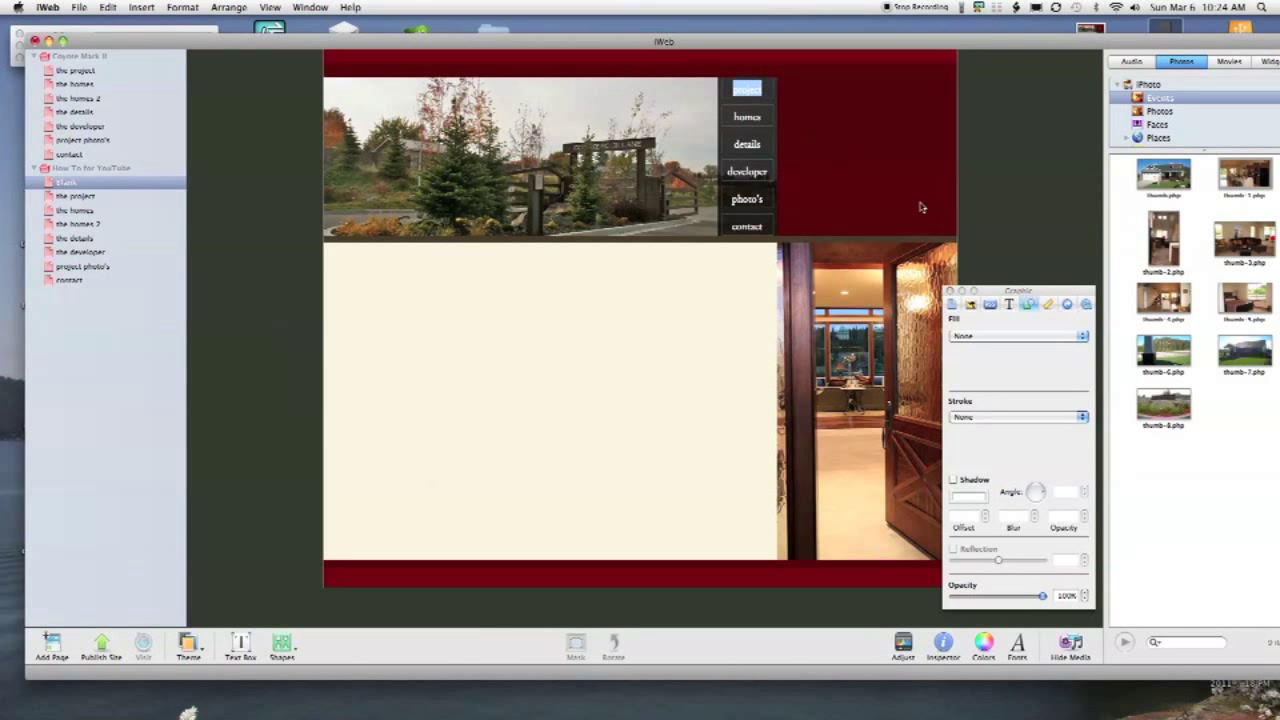
{"action": "left_click", "coordinate": [1067, 305]}
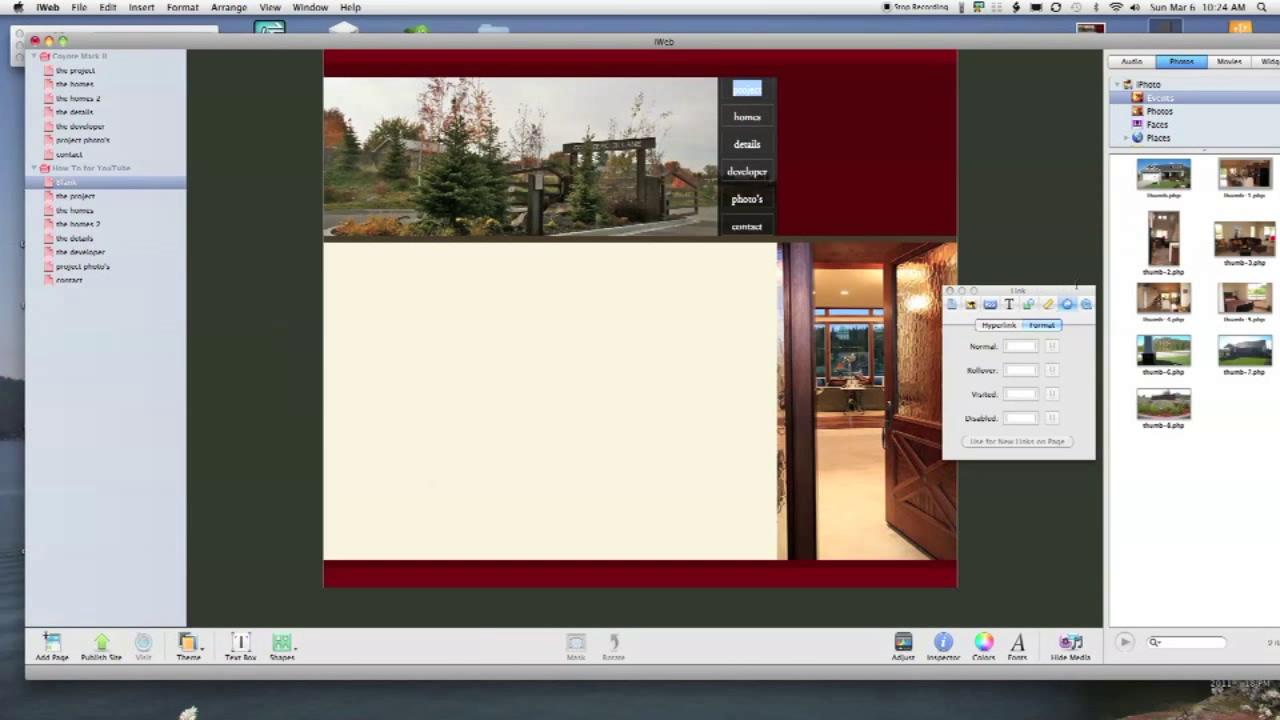
{"action": "left_click", "coordinate": [996, 325]}
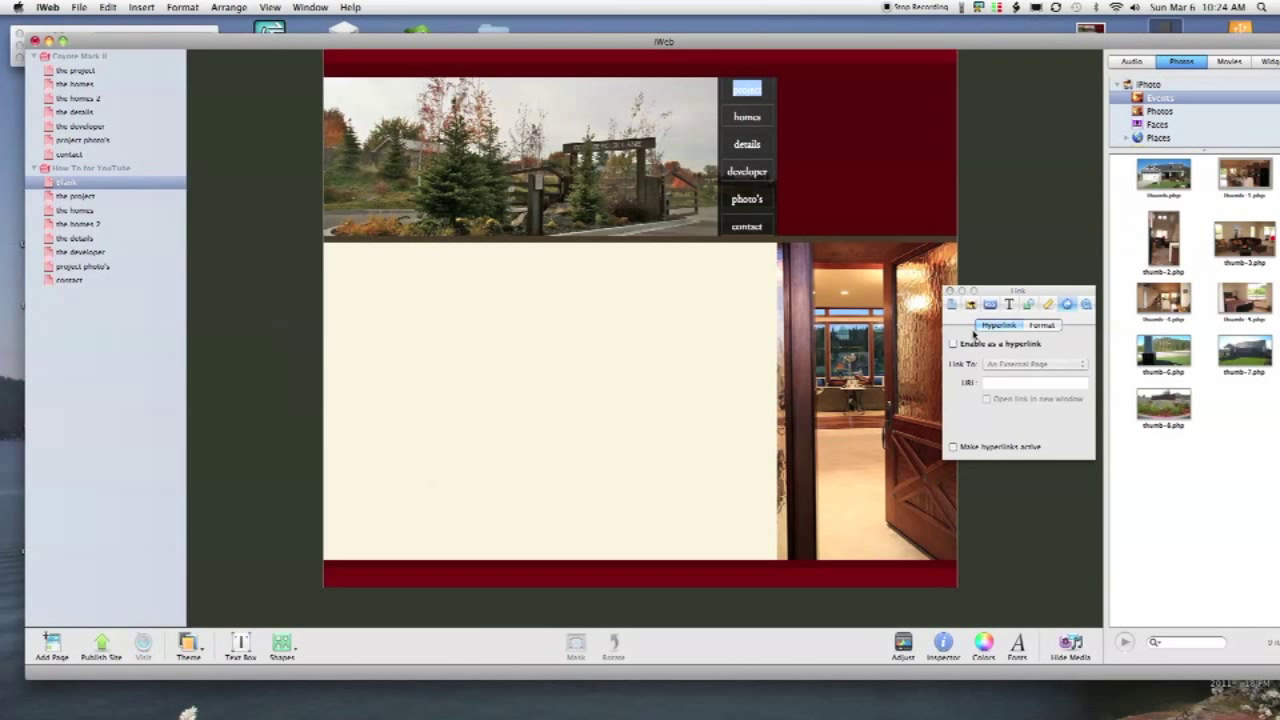
{"action": "left_click", "coordinate": [952, 344]}
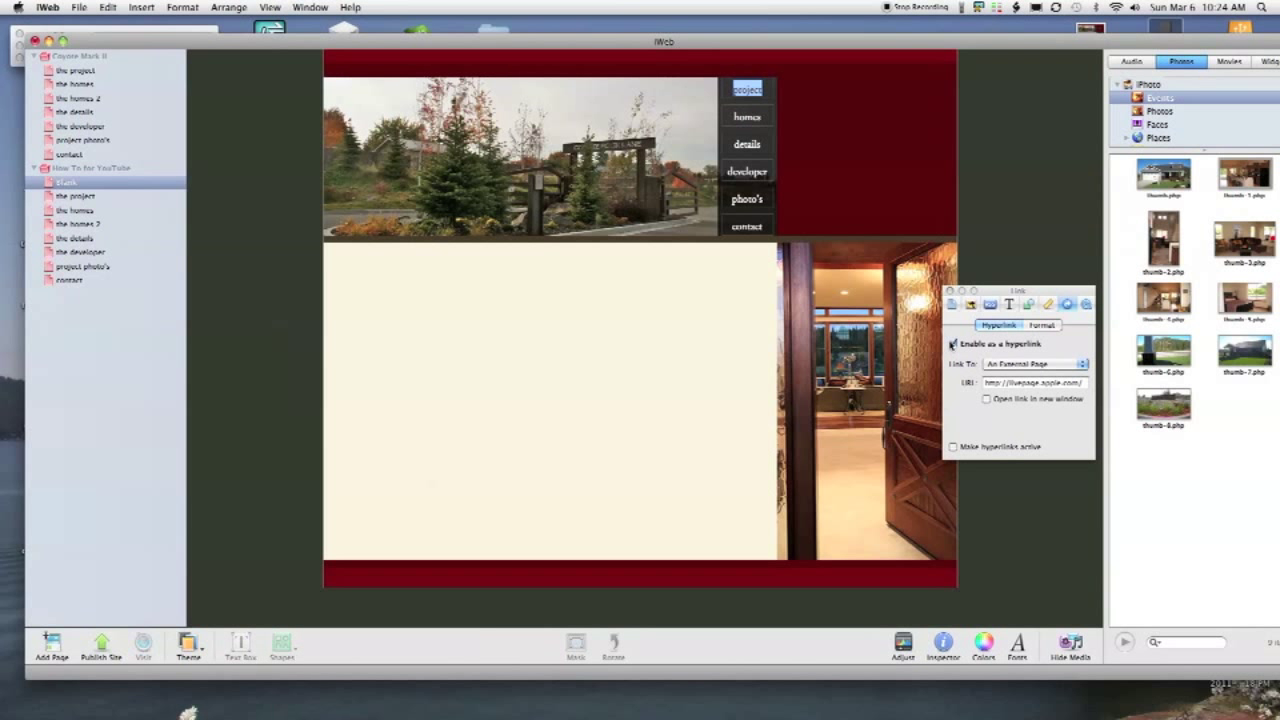
{"action": "left_click", "coordinate": [1054, 368]}
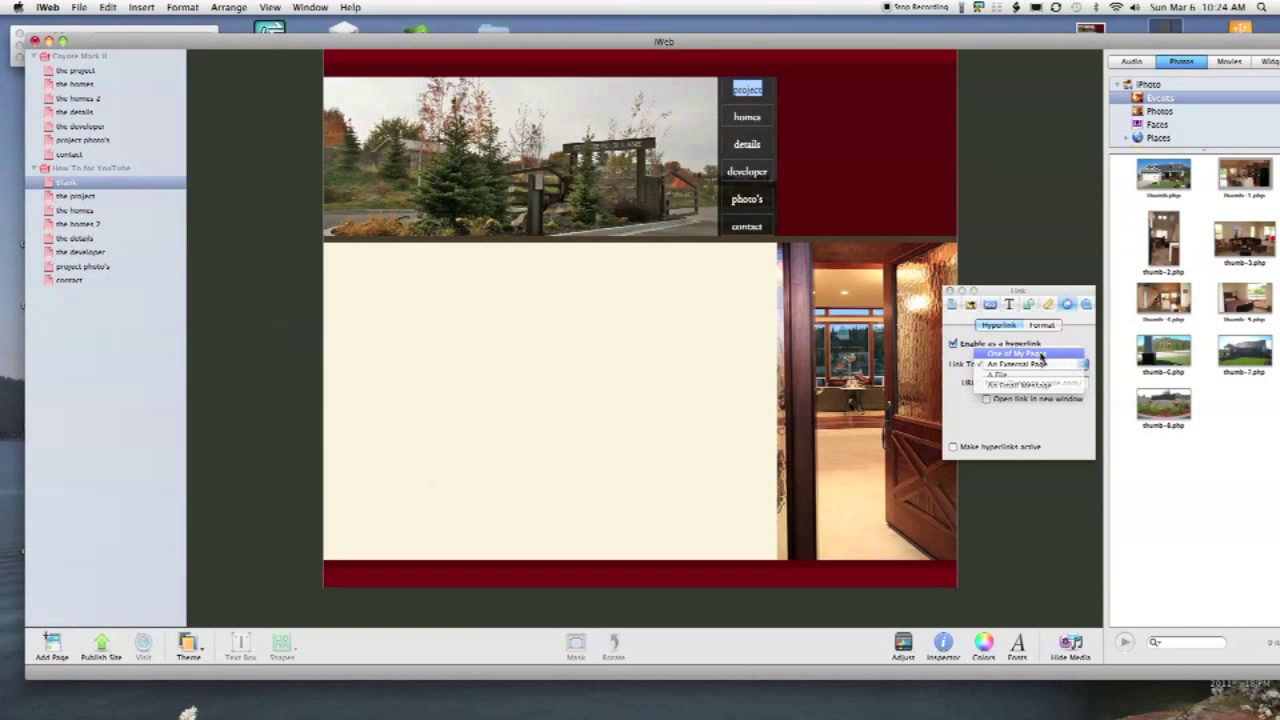
{"action": "left_click", "coordinate": [1041, 355]}
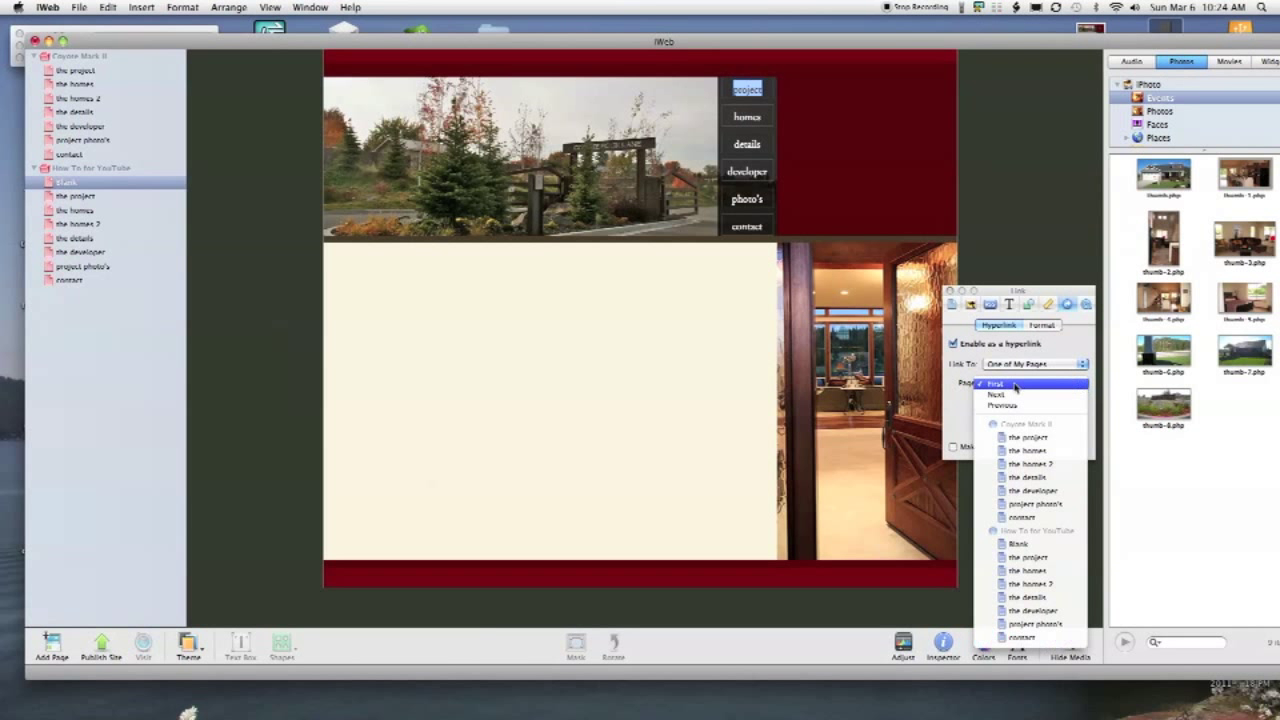
{"action": "left_click", "coordinate": [1035, 384]}
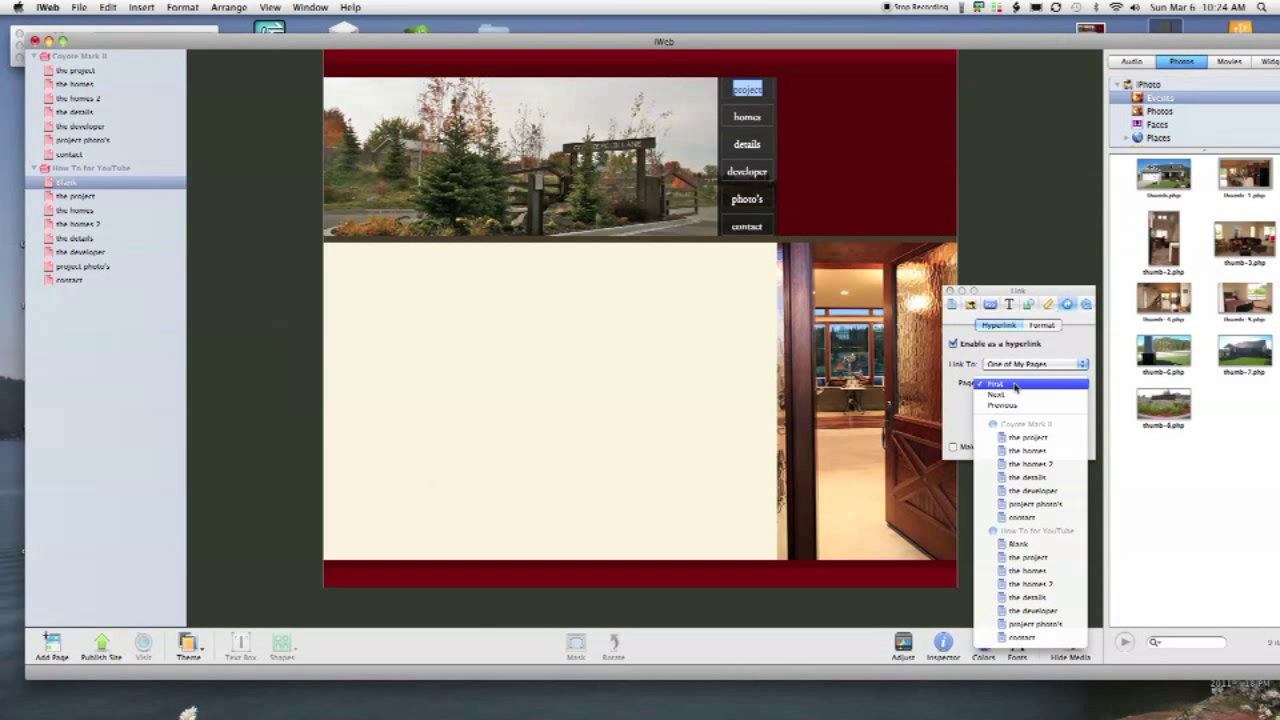
{"action": "left_click", "coordinate": [1043, 558]}
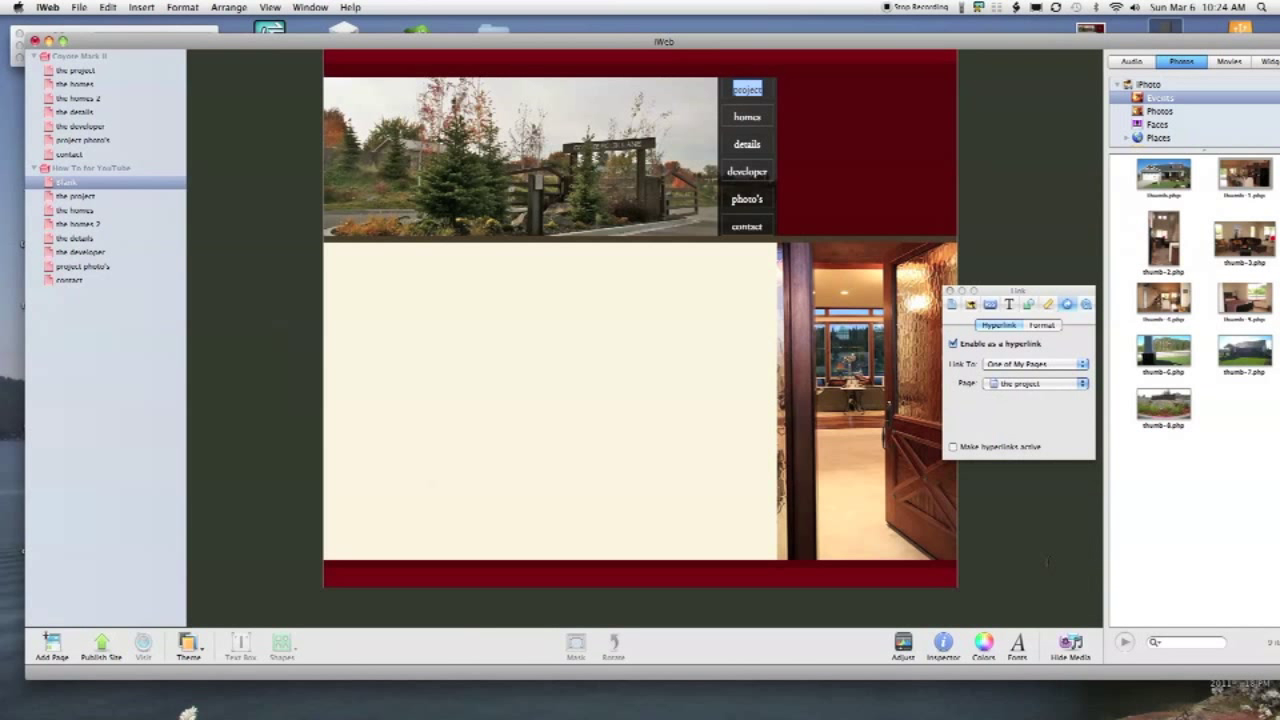
{"action": "left_click", "coordinate": [1040, 325]}
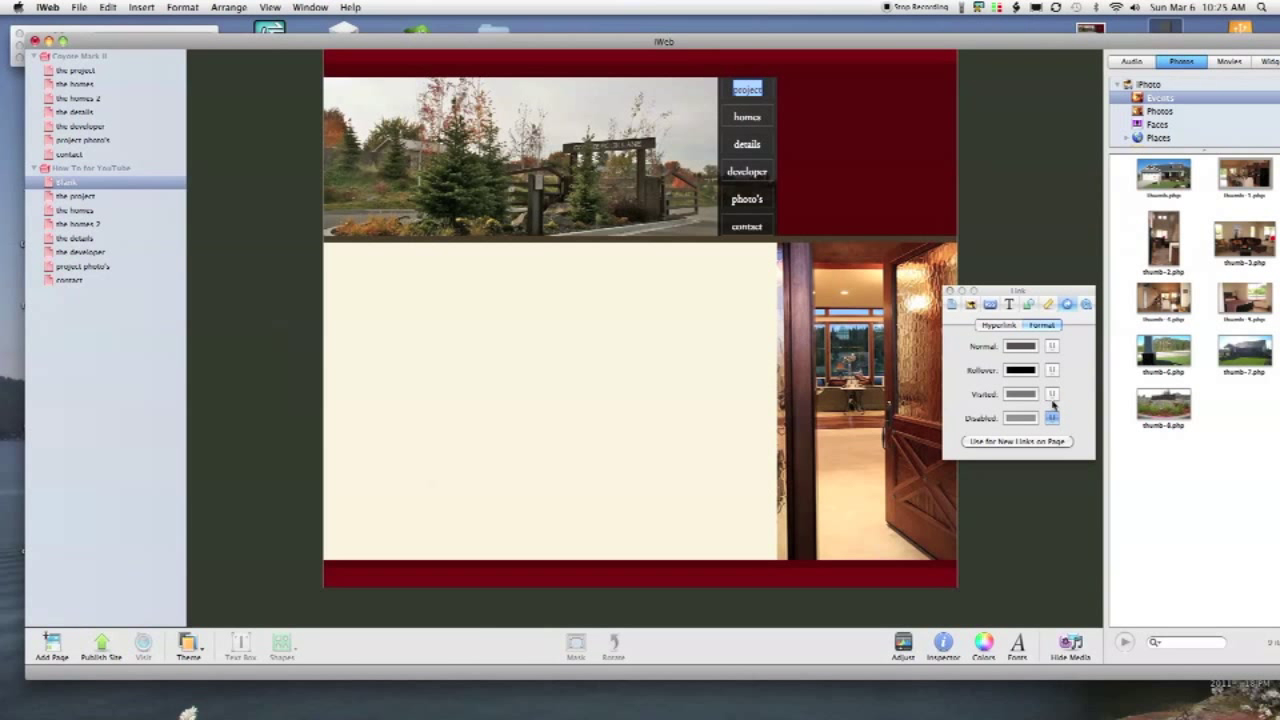
Set the normal link colour to white and the rollover colour to the header's dark red
{"action": "left_click", "coordinate": [1016, 347]}
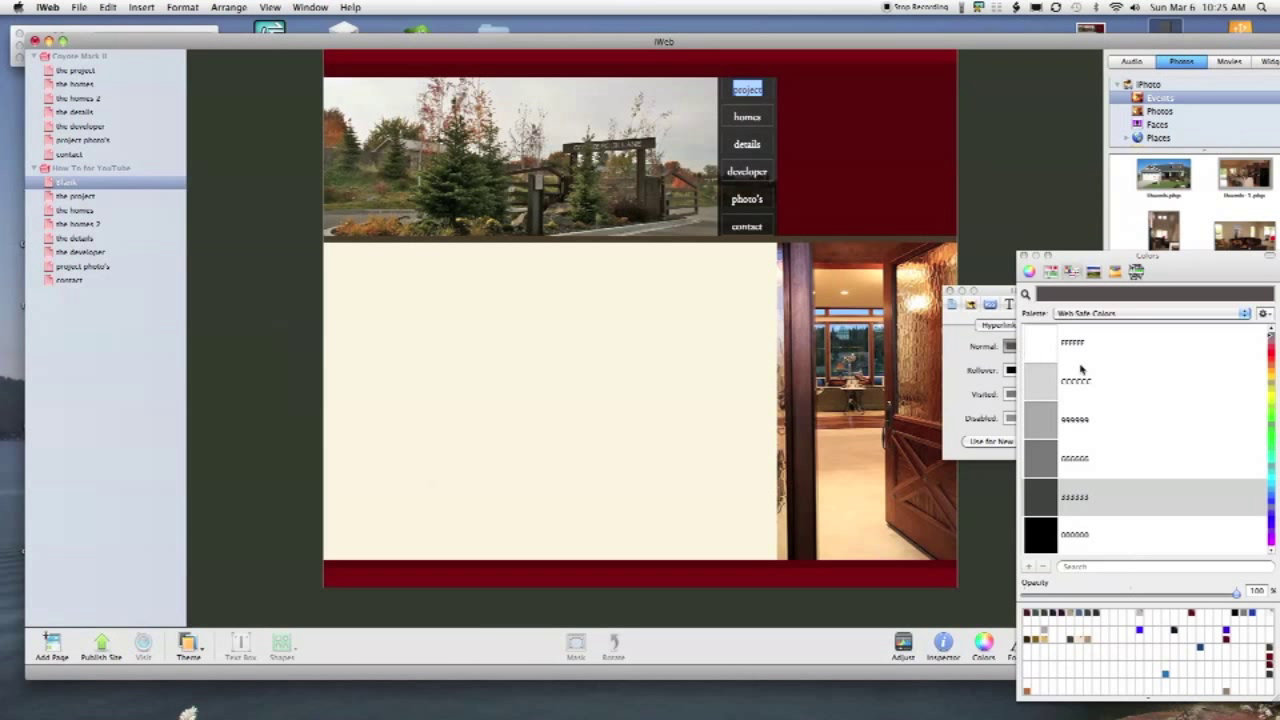
{"action": "left_click", "coordinate": [1046, 348]}
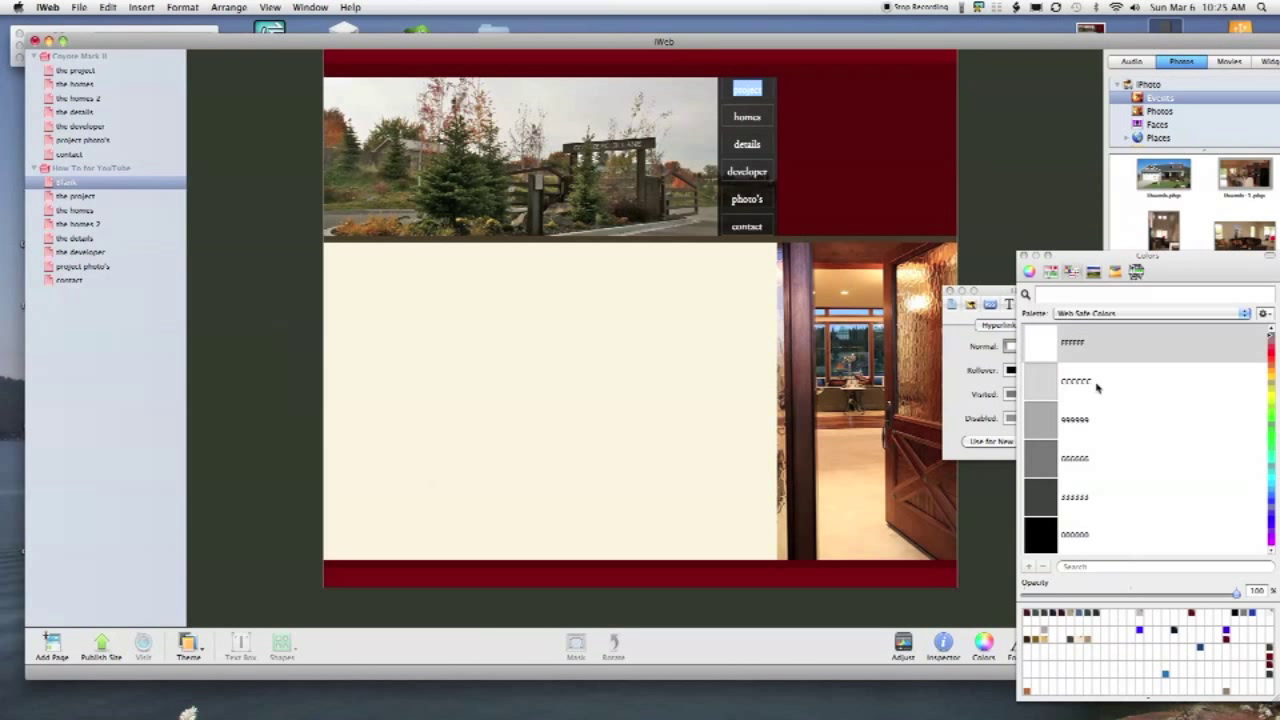
{"action": "left_click", "coordinate": [1011, 371]}
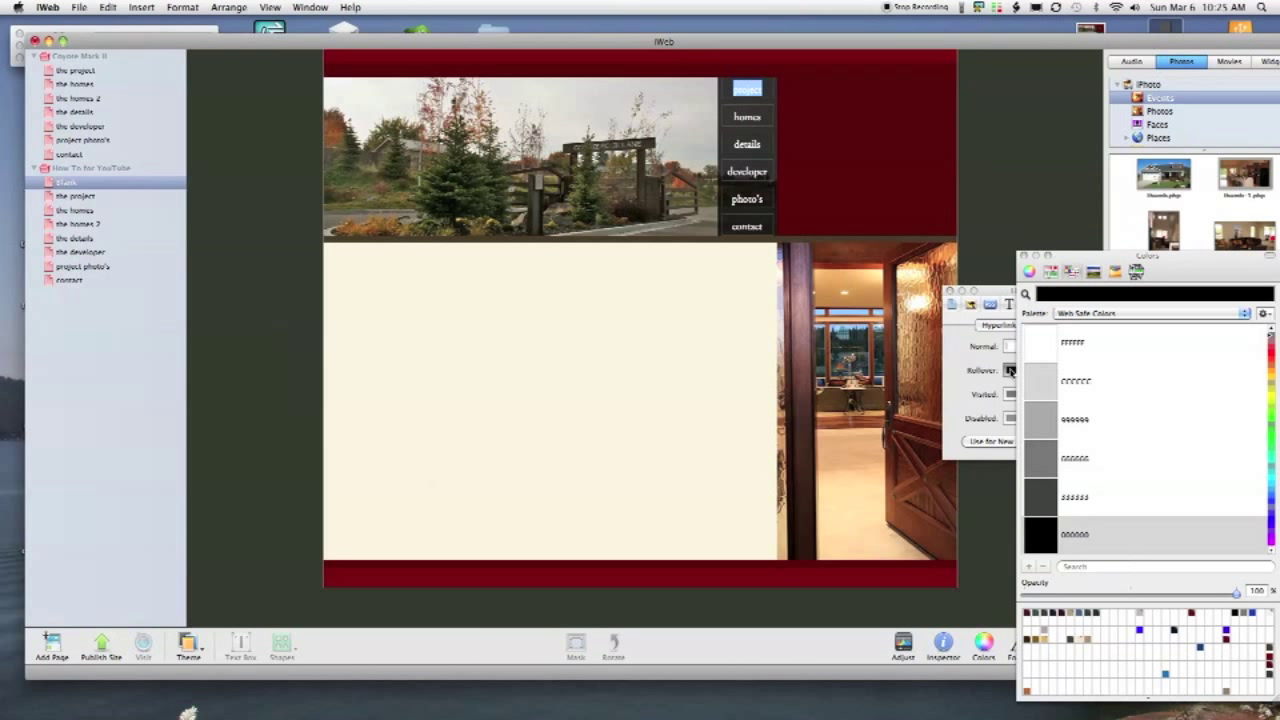
{"action": "left_click", "coordinate": [1025, 294]}
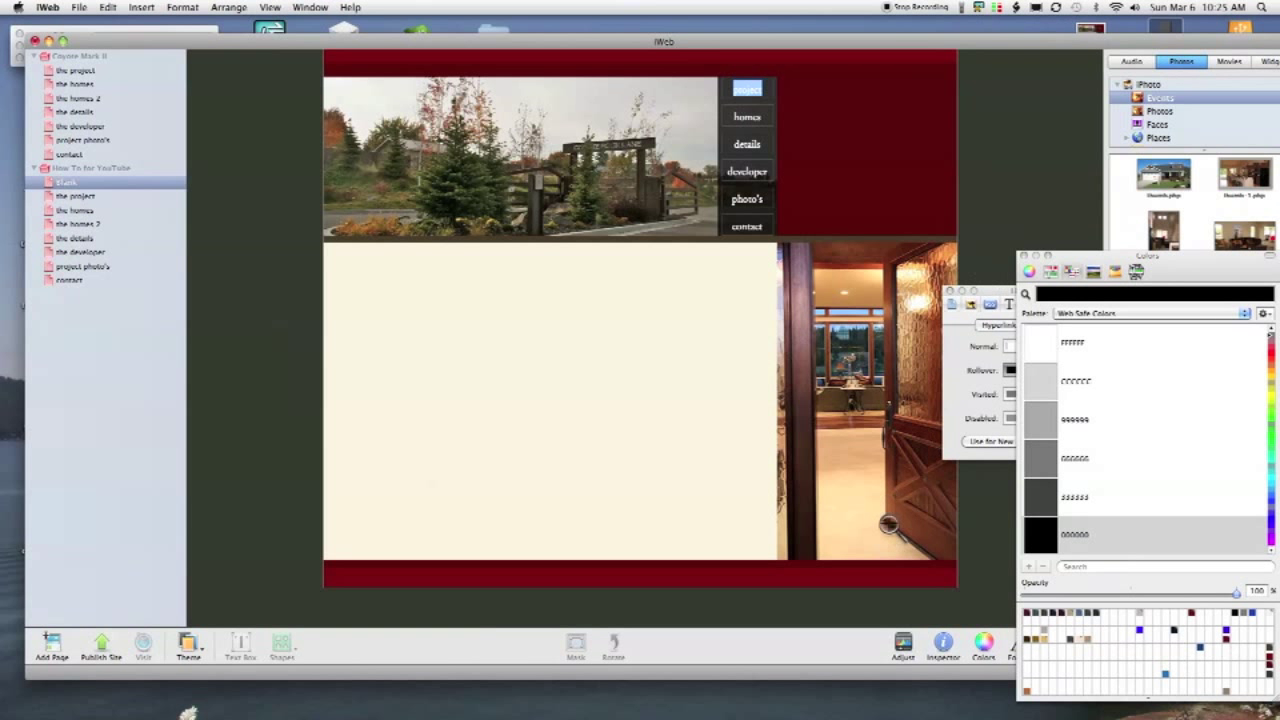
{"action": "left_click", "coordinate": [857, 153]}
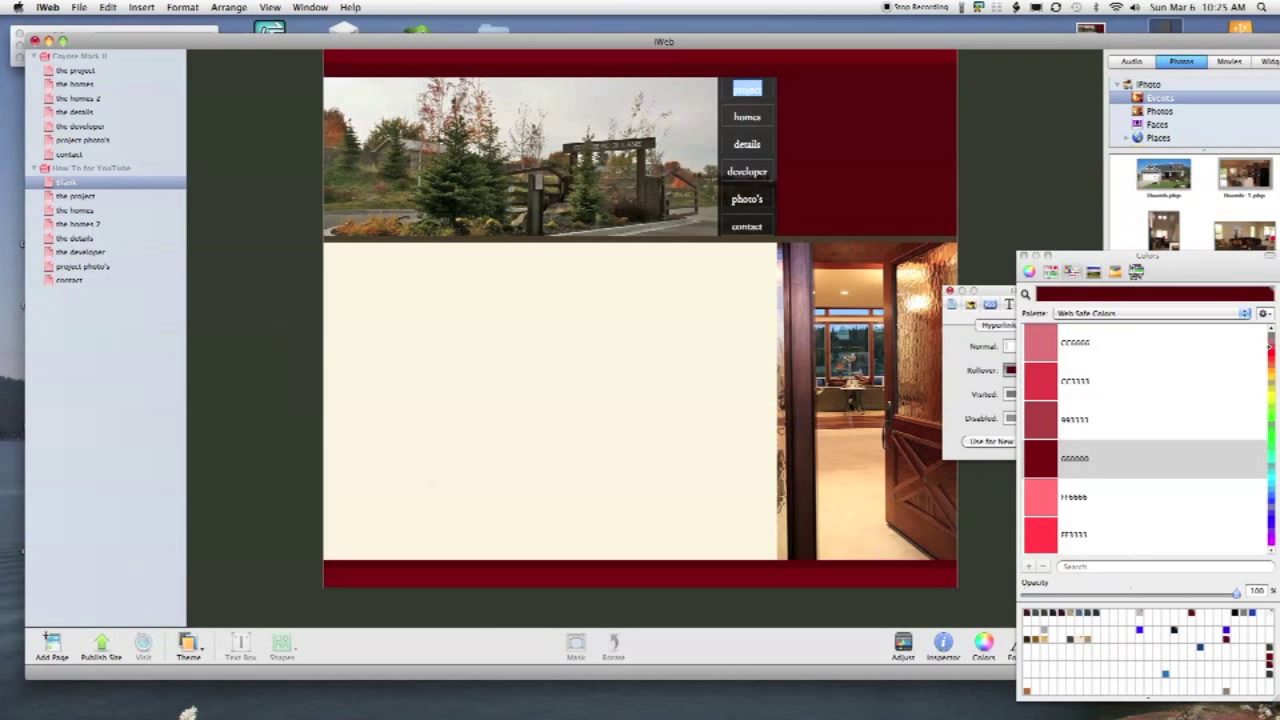
{"action": "left_click", "coordinate": [1025, 294]}
{"action": "left_click", "coordinate": [1023, 257]}
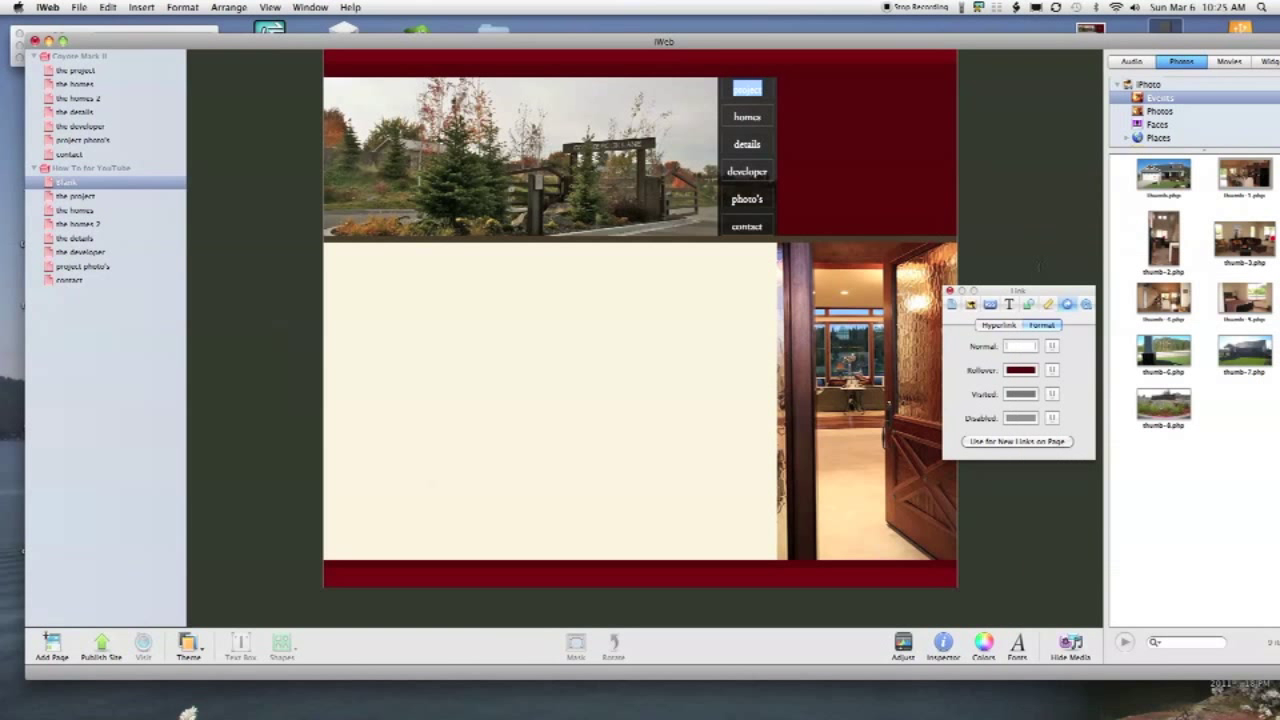
Make visited and disabled link colours white and use these colours for new links on the page
{"action": "left_click", "coordinate": [1028, 395]}
{"action": "left_click", "coordinate": [1054, 357]}
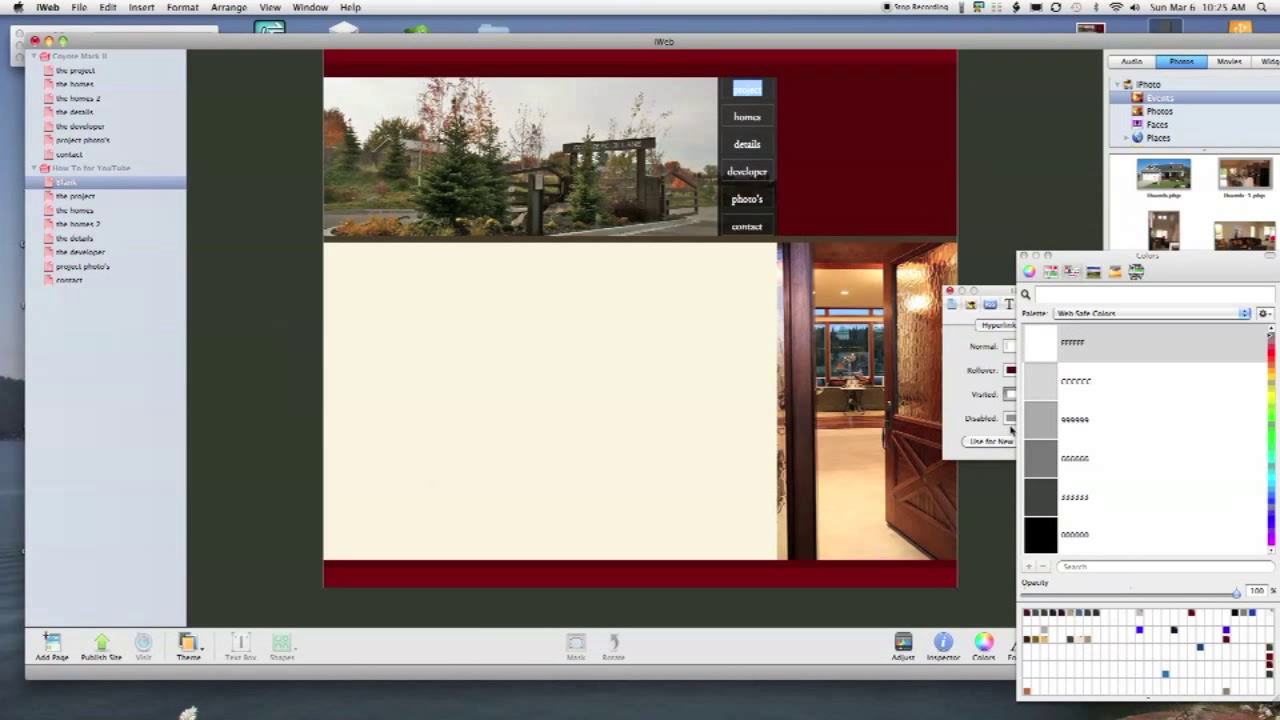
{"action": "left_click", "coordinate": [1012, 418]}
{"action": "left_click", "coordinate": [1044, 347]}
{"action": "left_click", "coordinate": [1023, 257]}
{"action": "left_click", "coordinate": [1030, 442]}
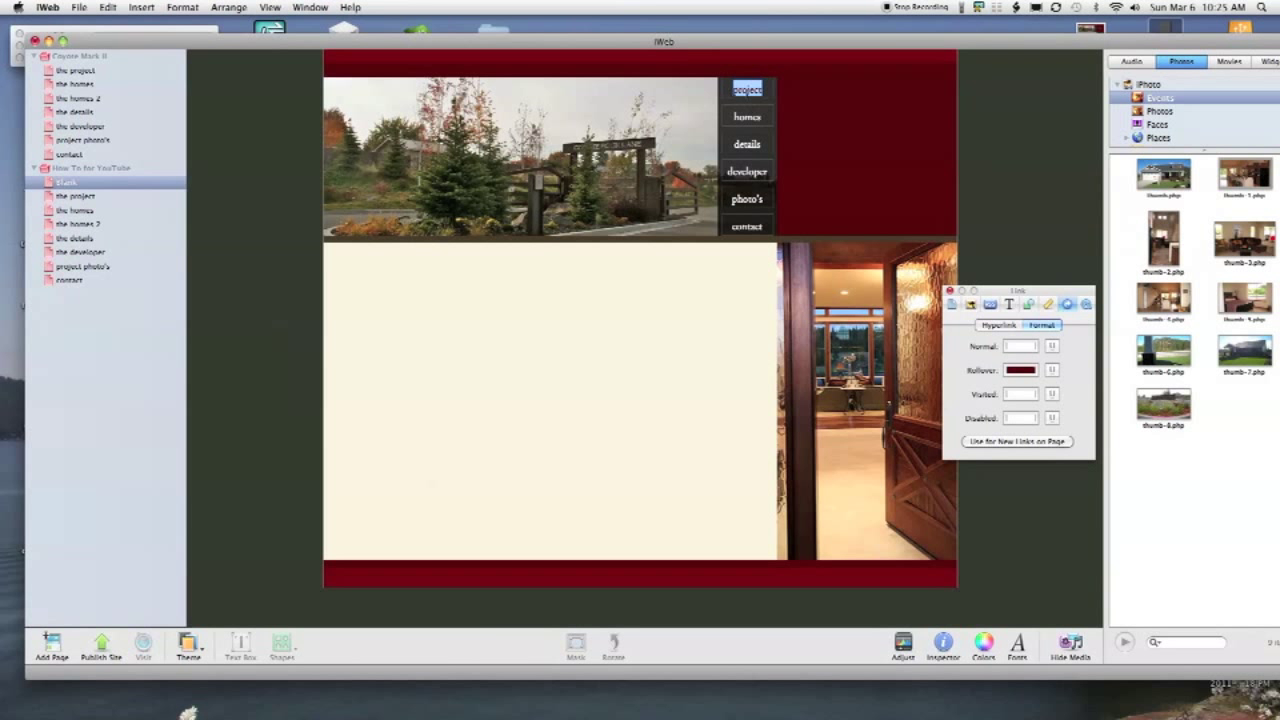
Link the 'homes' and 'details' navigation words to the homes and details pages
{"action": "double_click", "coordinate": [749, 118]}
{"action": "left_click", "coordinate": [998, 326]}
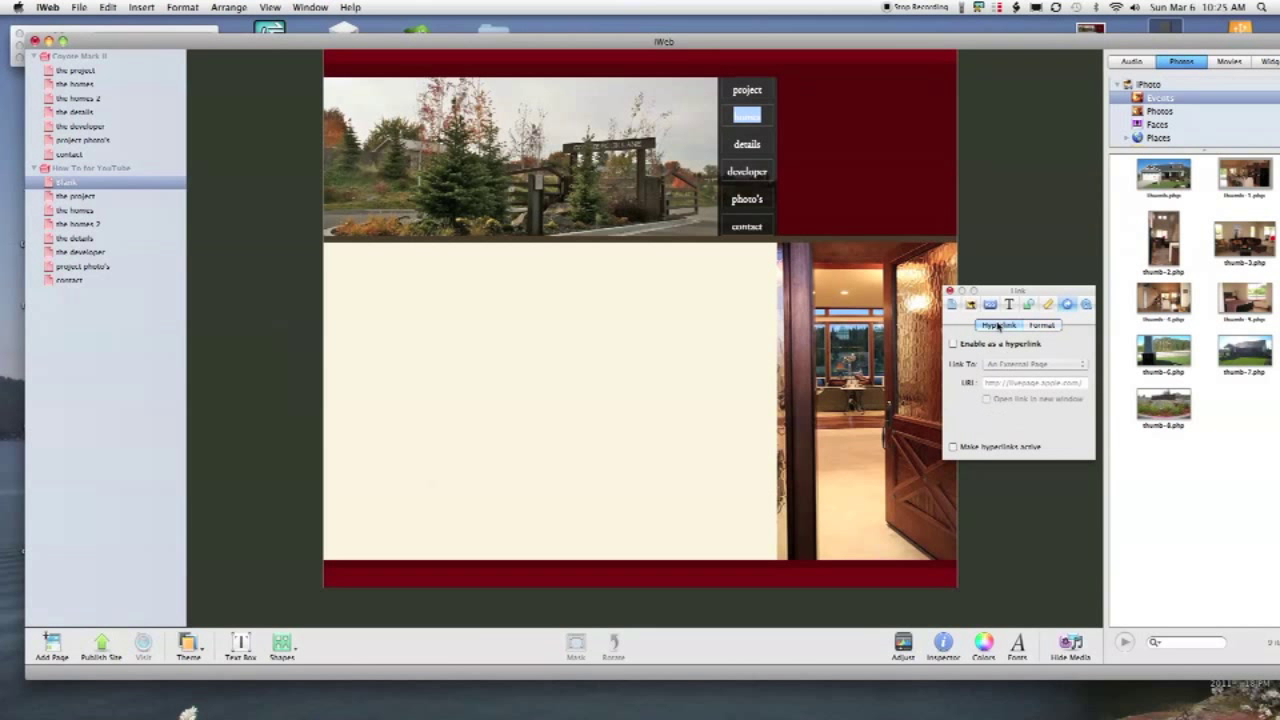
{"action": "left_click", "coordinate": [953, 344]}
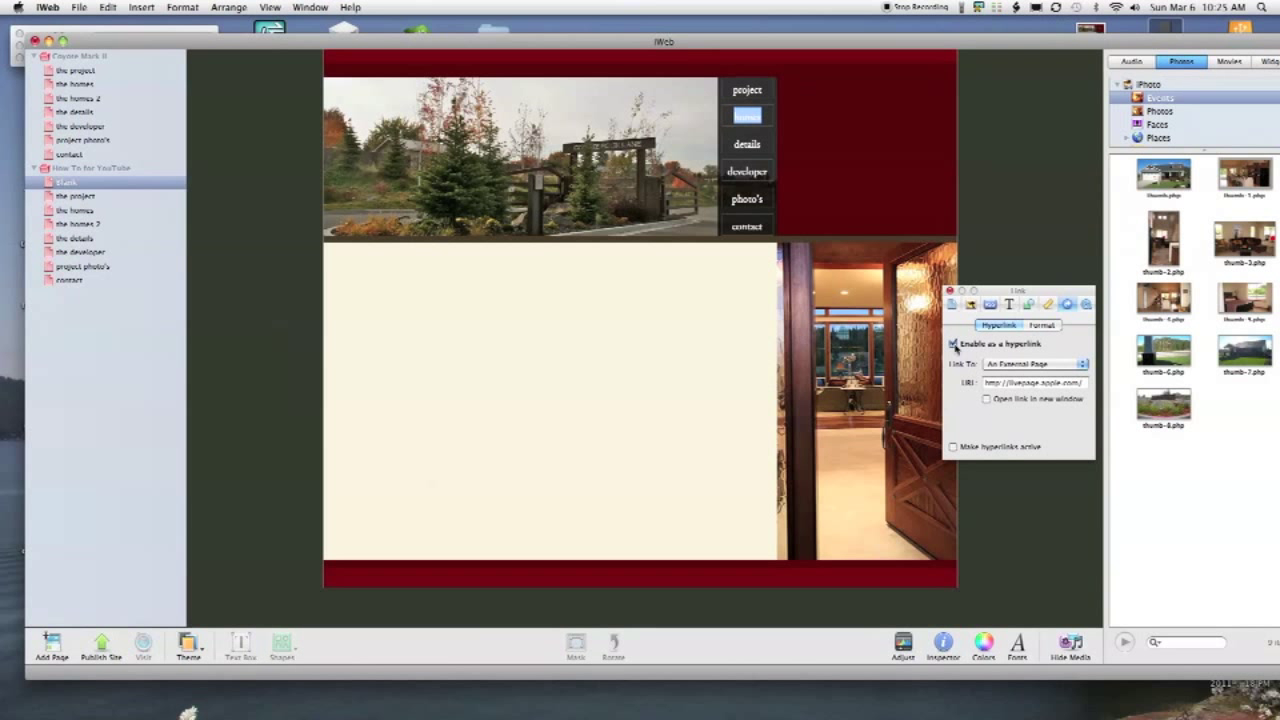
{"action": "left_click", "coordinate": [1030, 365]}
{"action": "left_click", "coordinate": [1027, 354]}
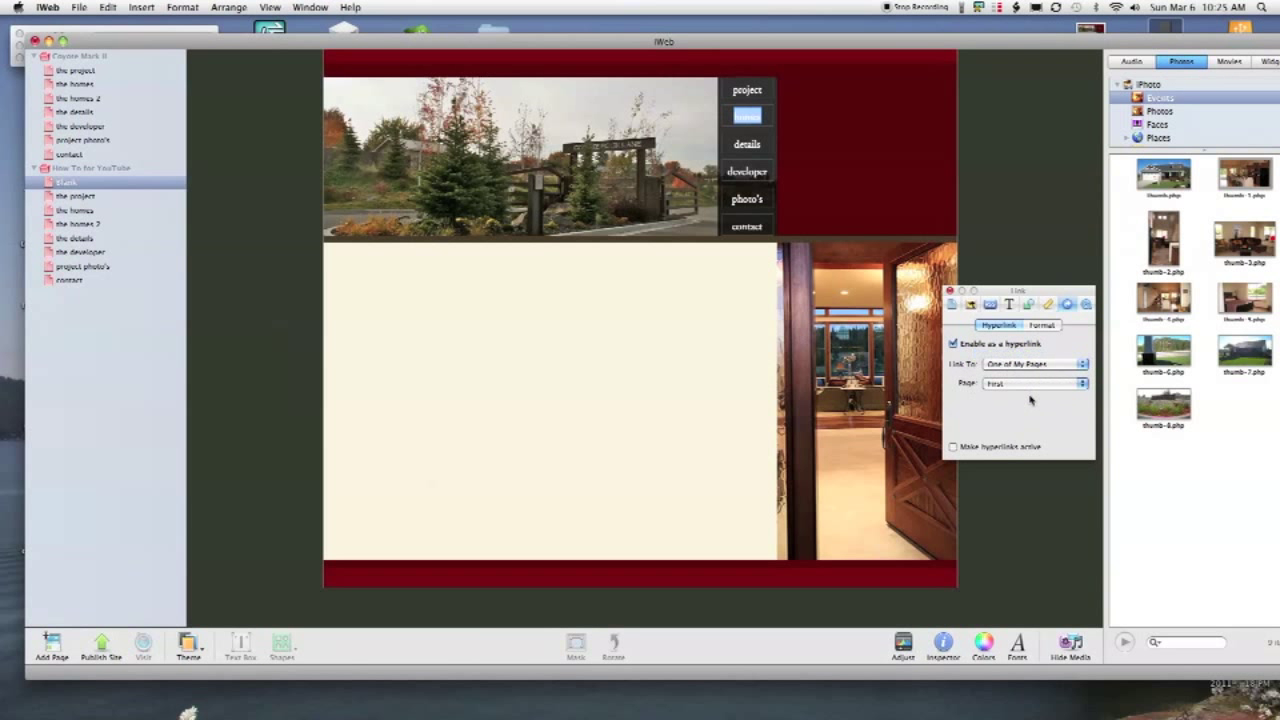
{"action": "left_click", "coordinate": [1021, 385]}
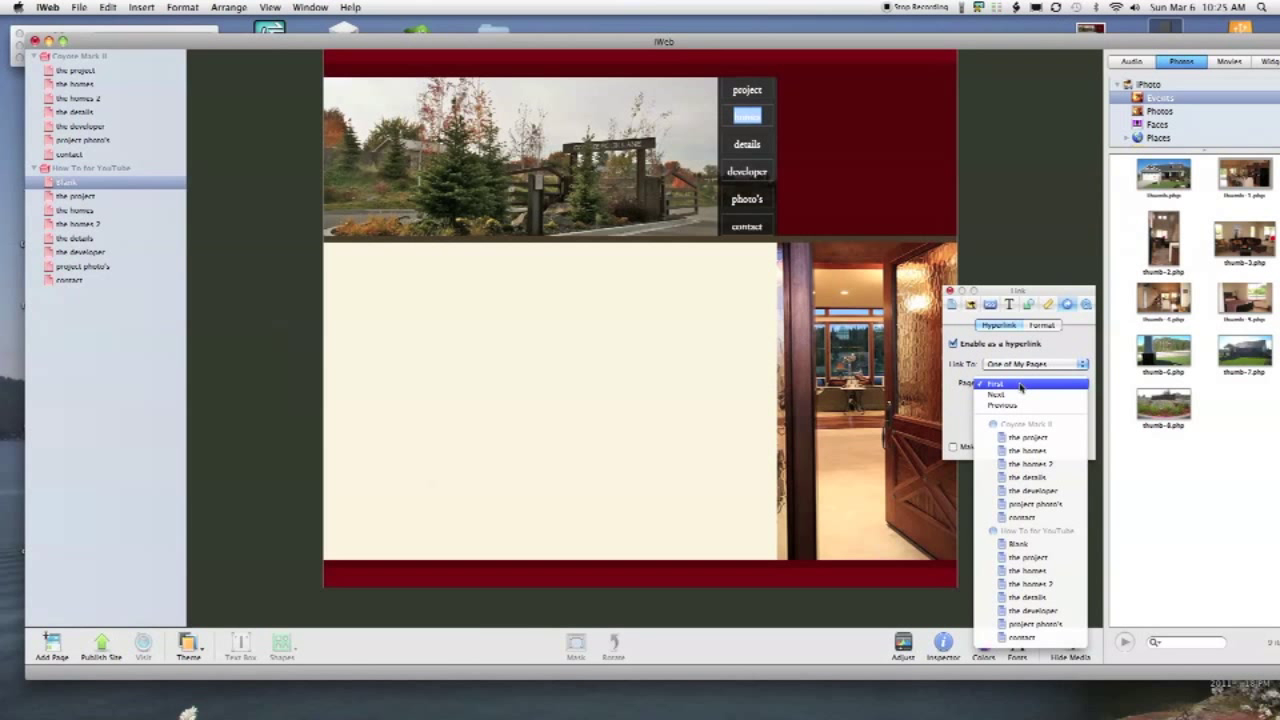
{"action": "left_click", "coordinate": [1055, 572]}
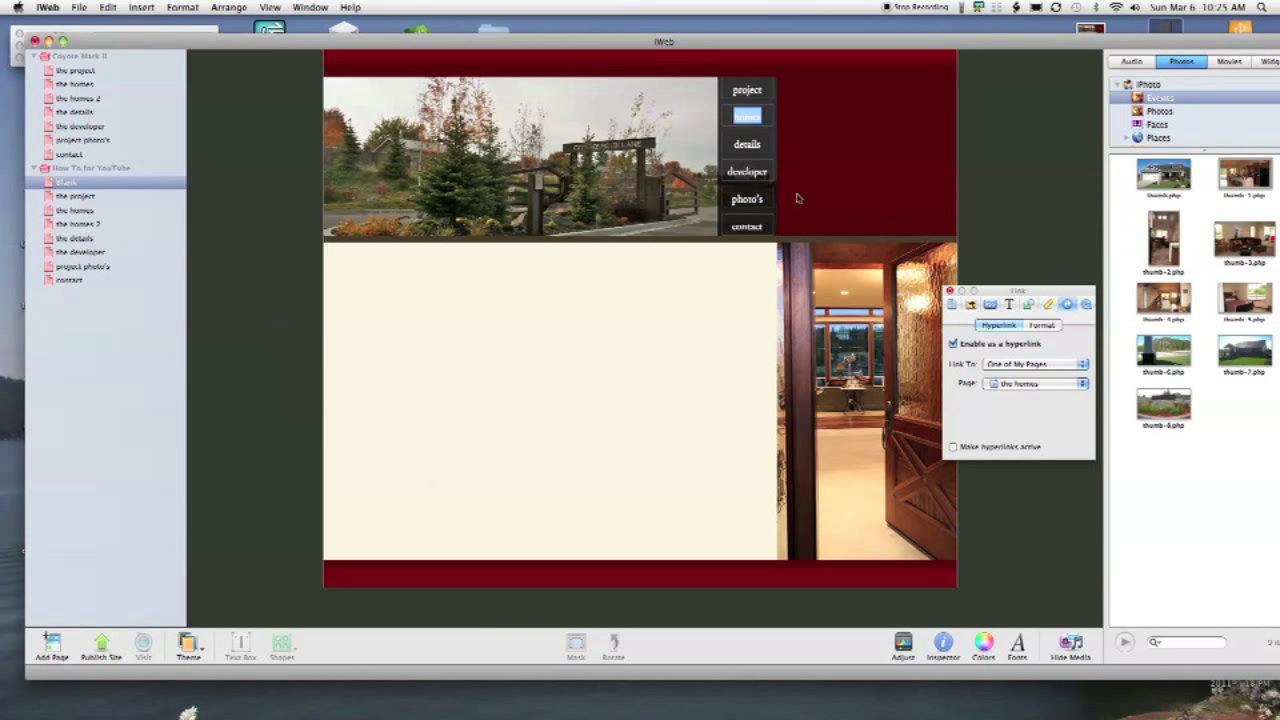
{"action": "double_click", "coordinate": [749, 146]}
{"action": "left_click", "coordinate": [1011, 368]}
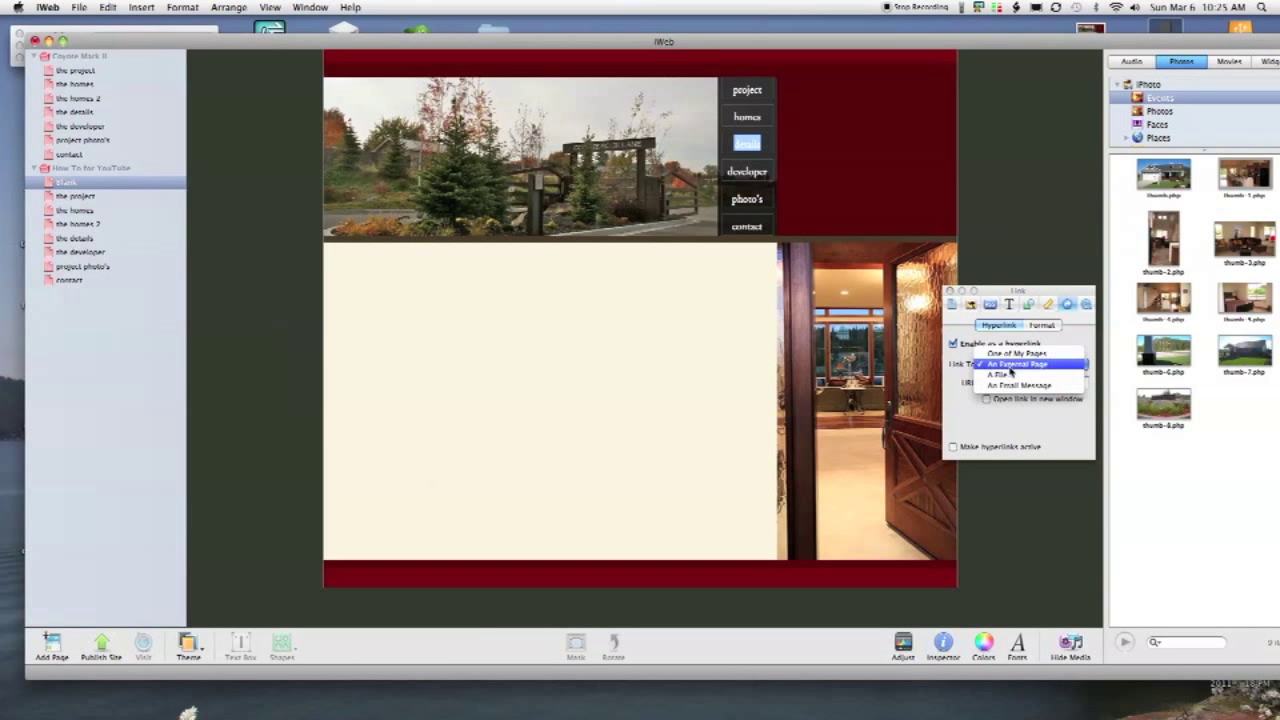
{"action": "left_click", "coordinate": [1014, 353]}
{"action": "left_click", "coordinate": [1017, 385]}
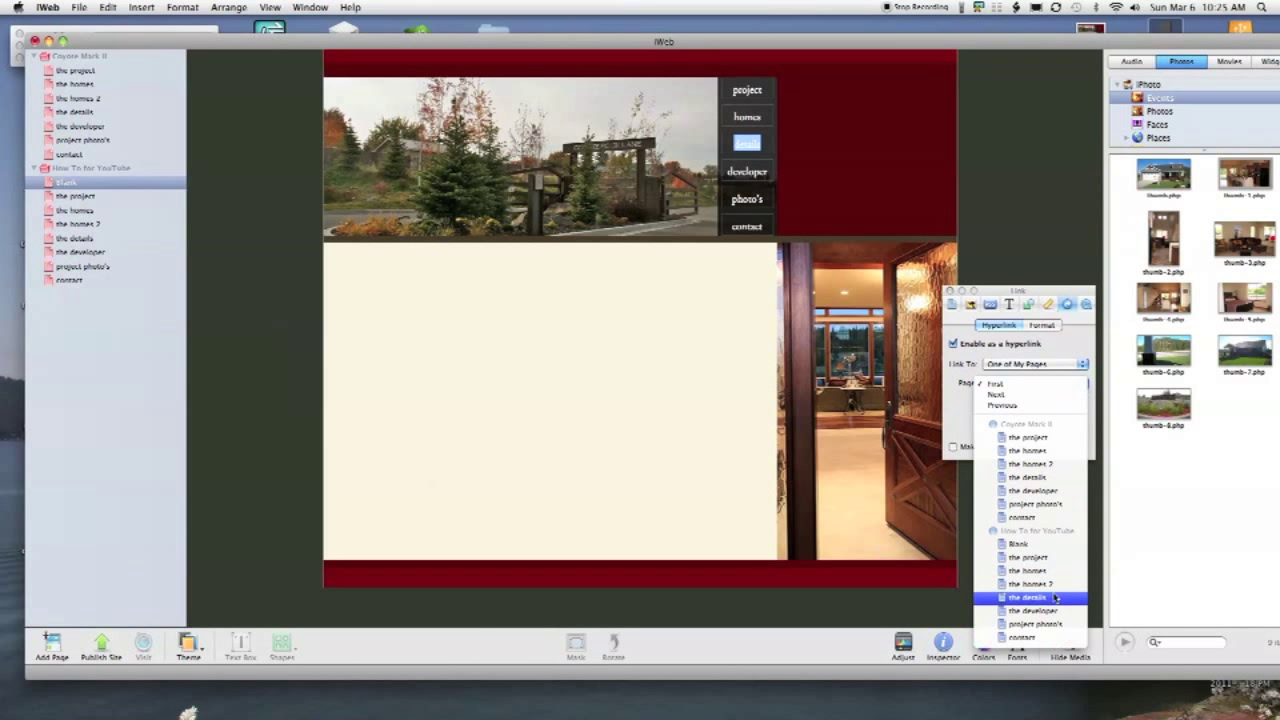
{"action": "left_click", "coordinate": [1046, 597]}
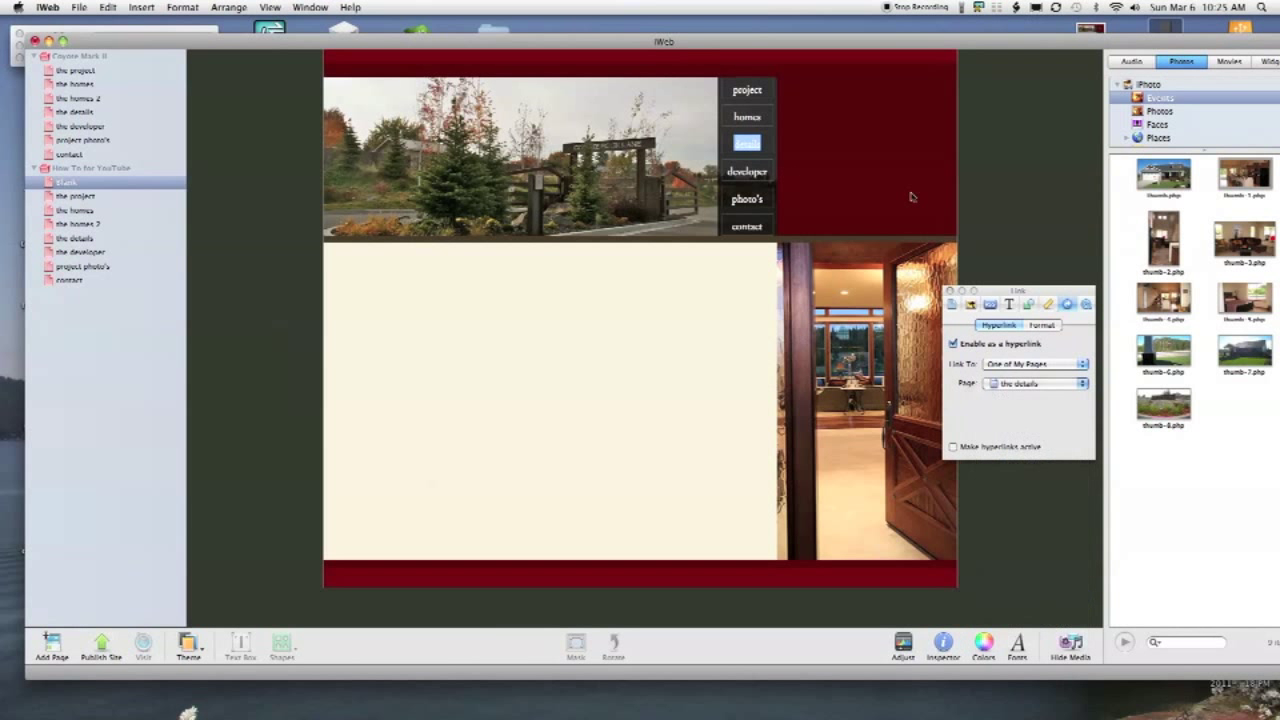
Link 'developer' and 'photo's' in the navigation to the developer and project photo's pages
{"action": "double_click", "coordinate": [760, 174]}
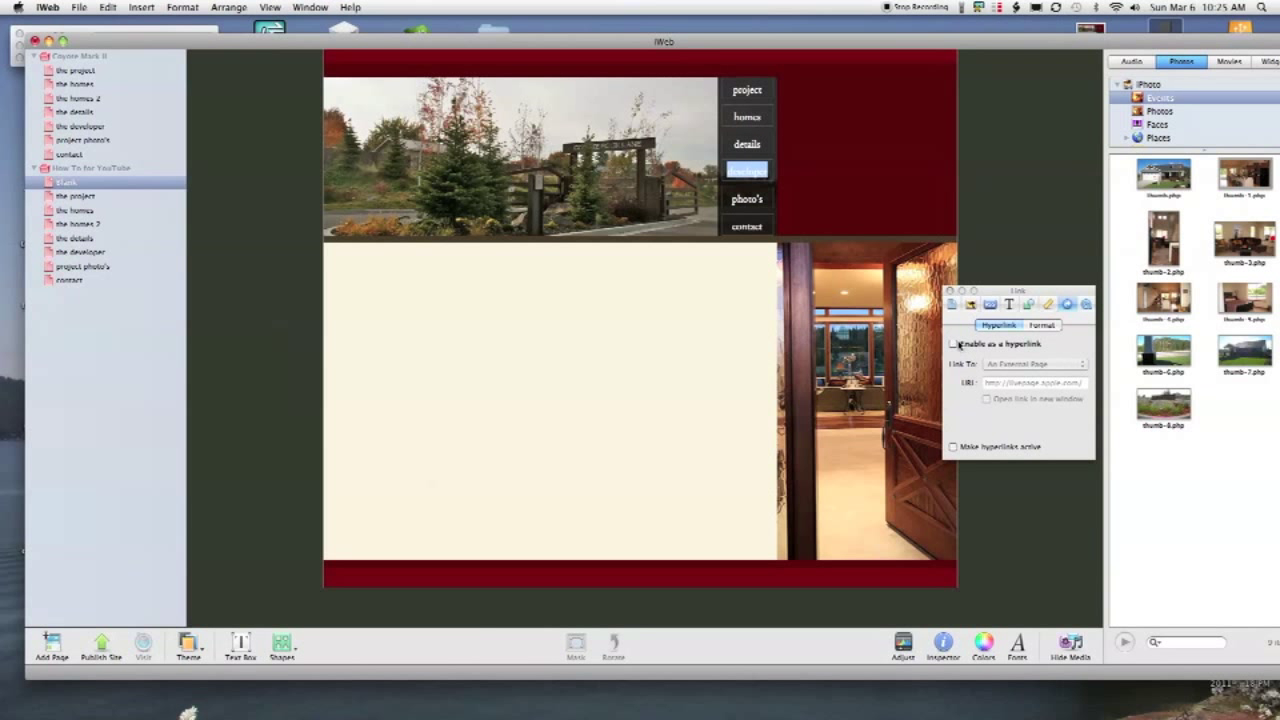
{"action": "left_click", "coordinate": [955, 344]}
{"action": "left_click", "coordinate": [1028, 366]}
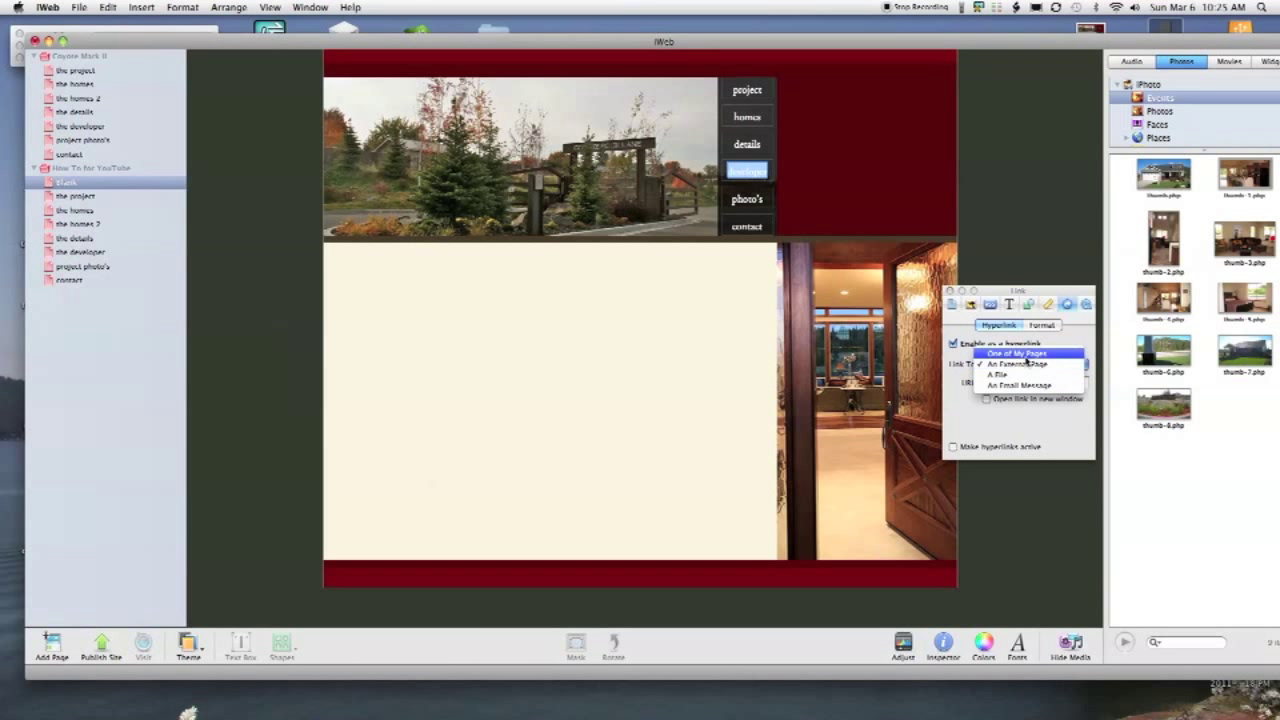
{"action": "left_click", "coordinate": [1030, 350]}
{"action": "left_click", "coordinate": [1028, 386]}
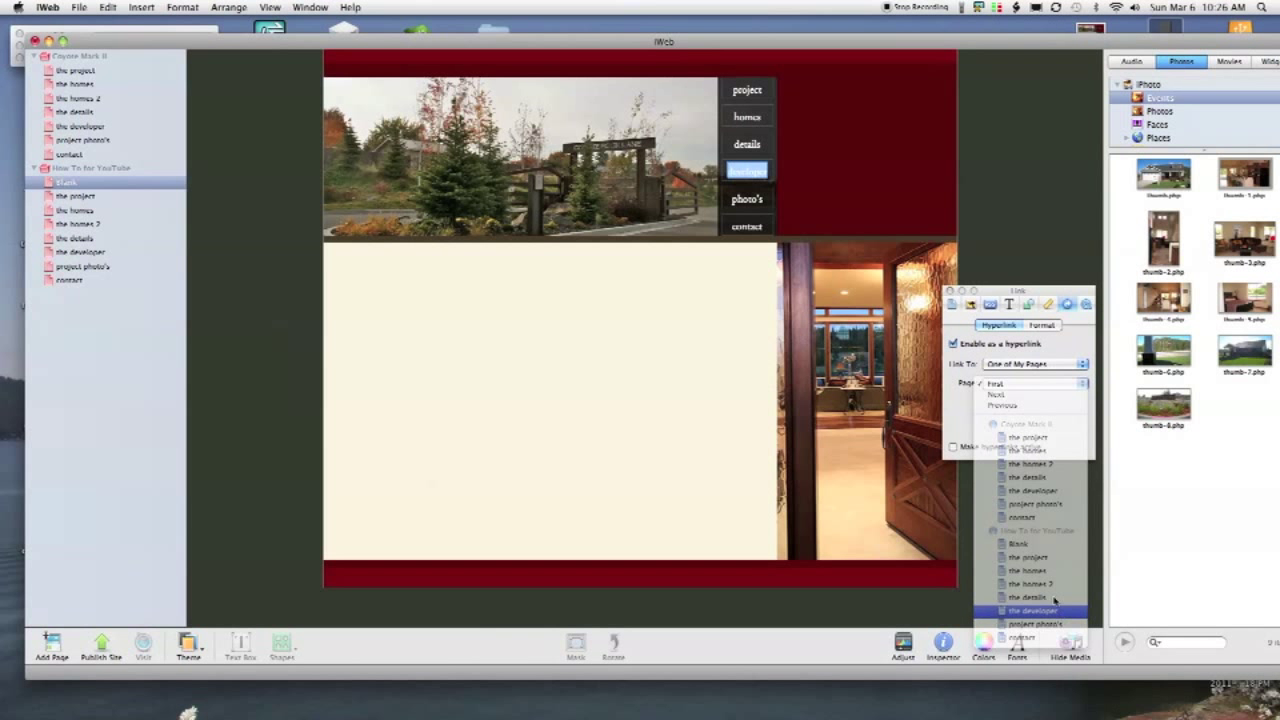
{"action": "left_click", "coordinate": [1029, 612]}
{"action": "double_click", "coordinate": [740, 199]}
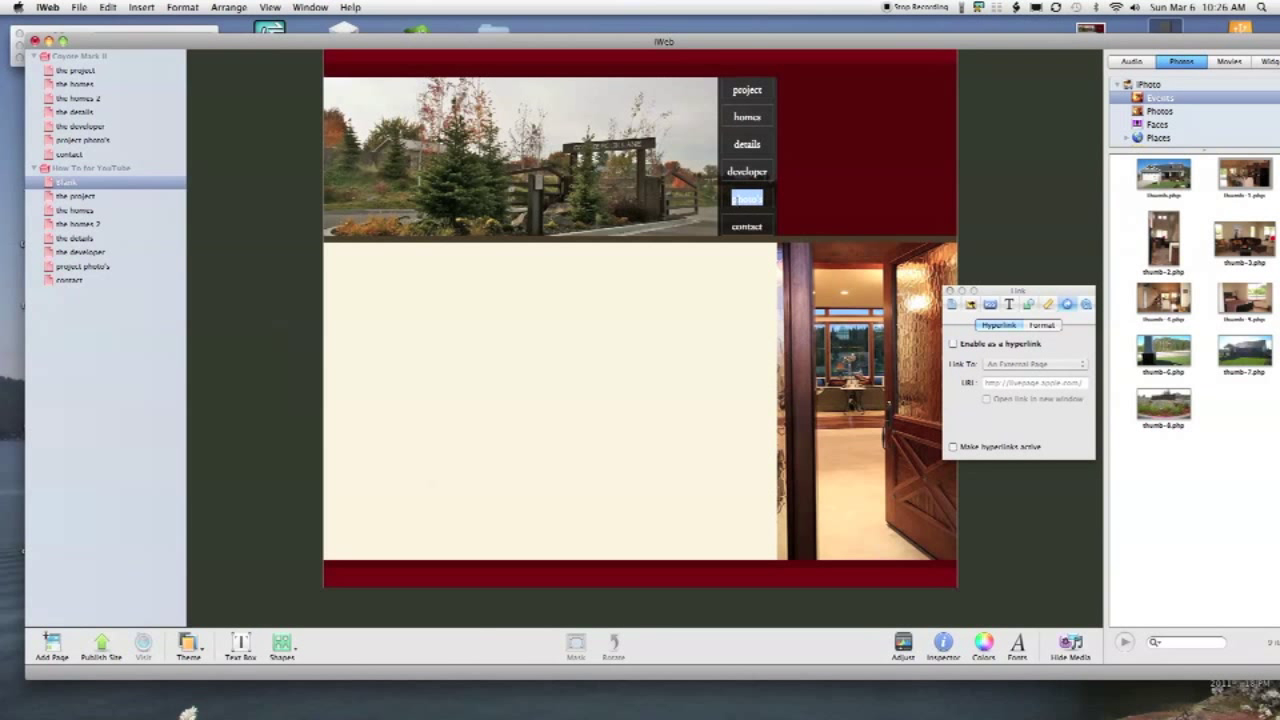
{"action": "left_click", "coordinate": [952, 344]}
{"action": "left_click", "coordinate": [1028, 366]}
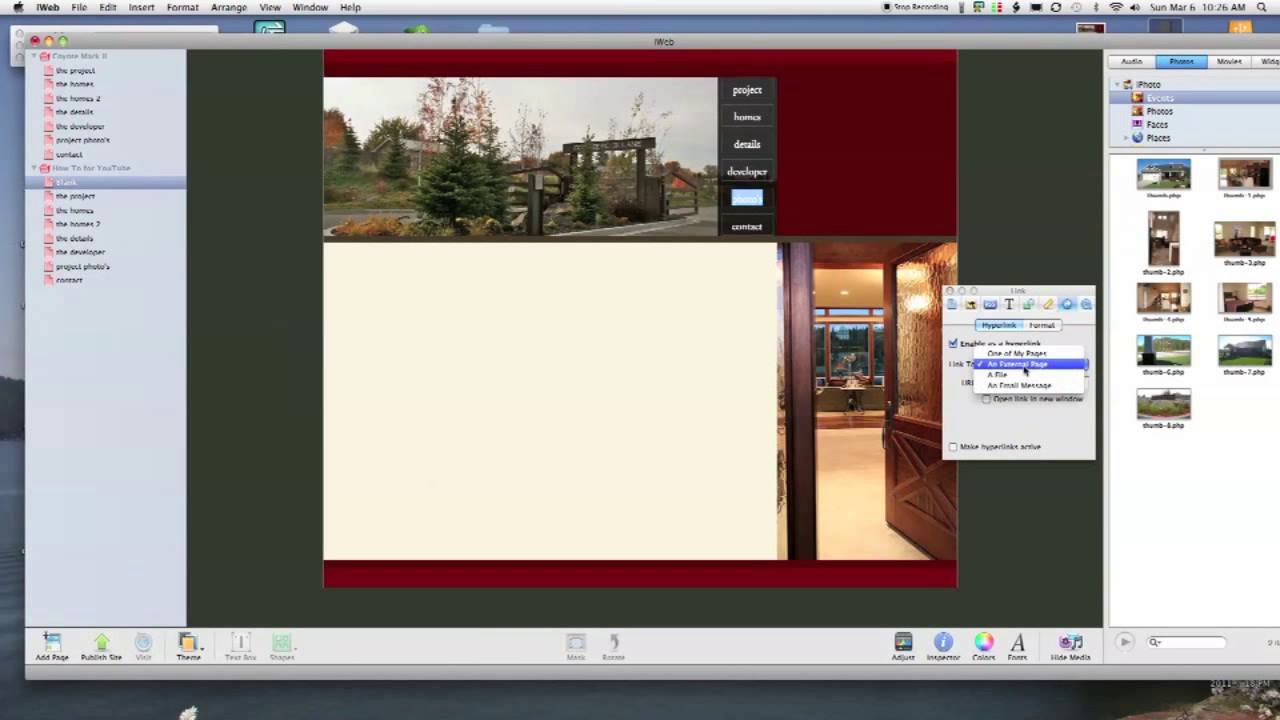
{"action": "left_click", "coordinate": [1025, 350]}
{"action": "left_click", "coordinate": [1030, 384]}
{"action": "left_click", "coordinate": [1030, 626]}
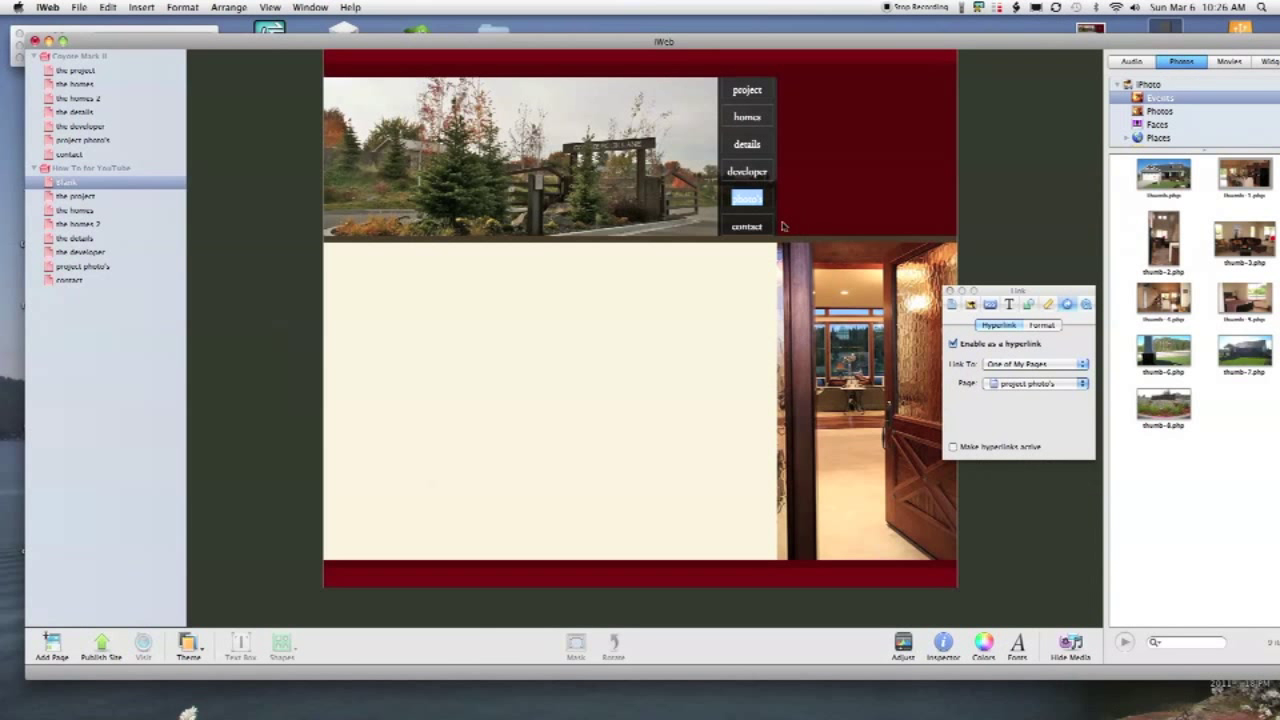
Make 'contact' a hyperlink to One of My Pages > contact
{"action": "double_click", "coordinate": [758, 227]}
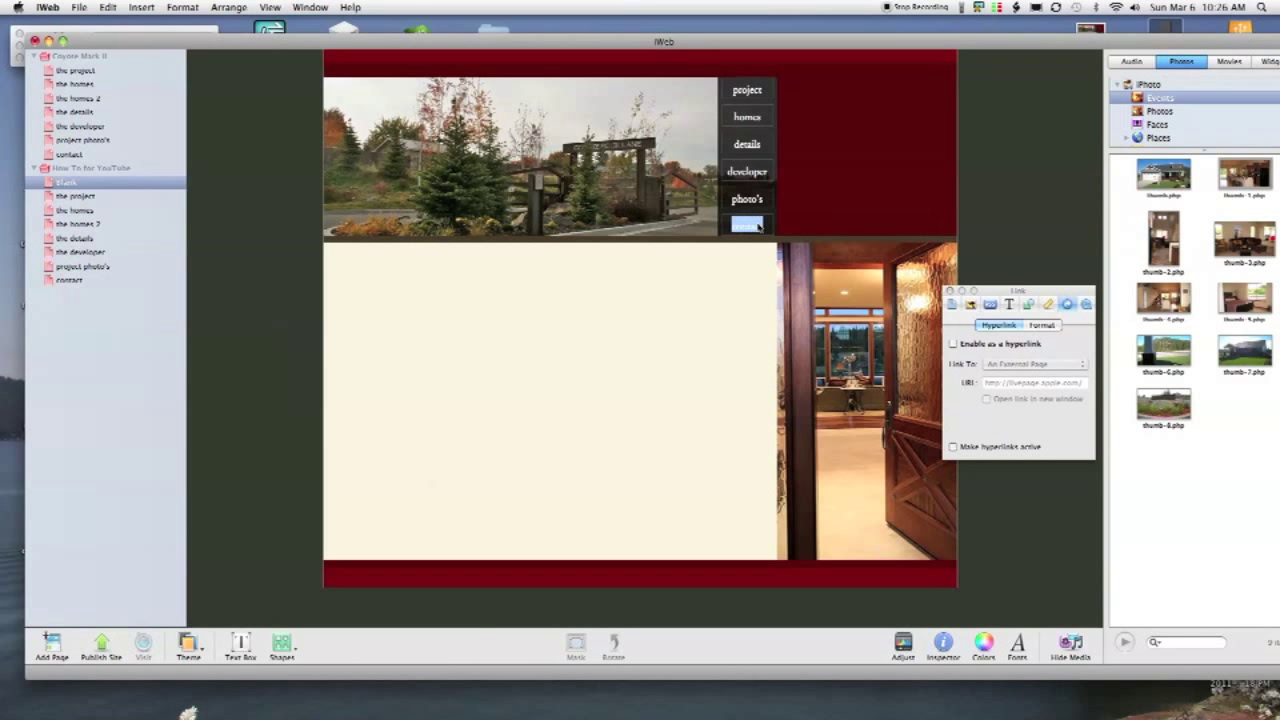
{"action": "left_click", "coordinate": [955, 344]}
{"action": "left_click", "coordinate": [1020, 366]}
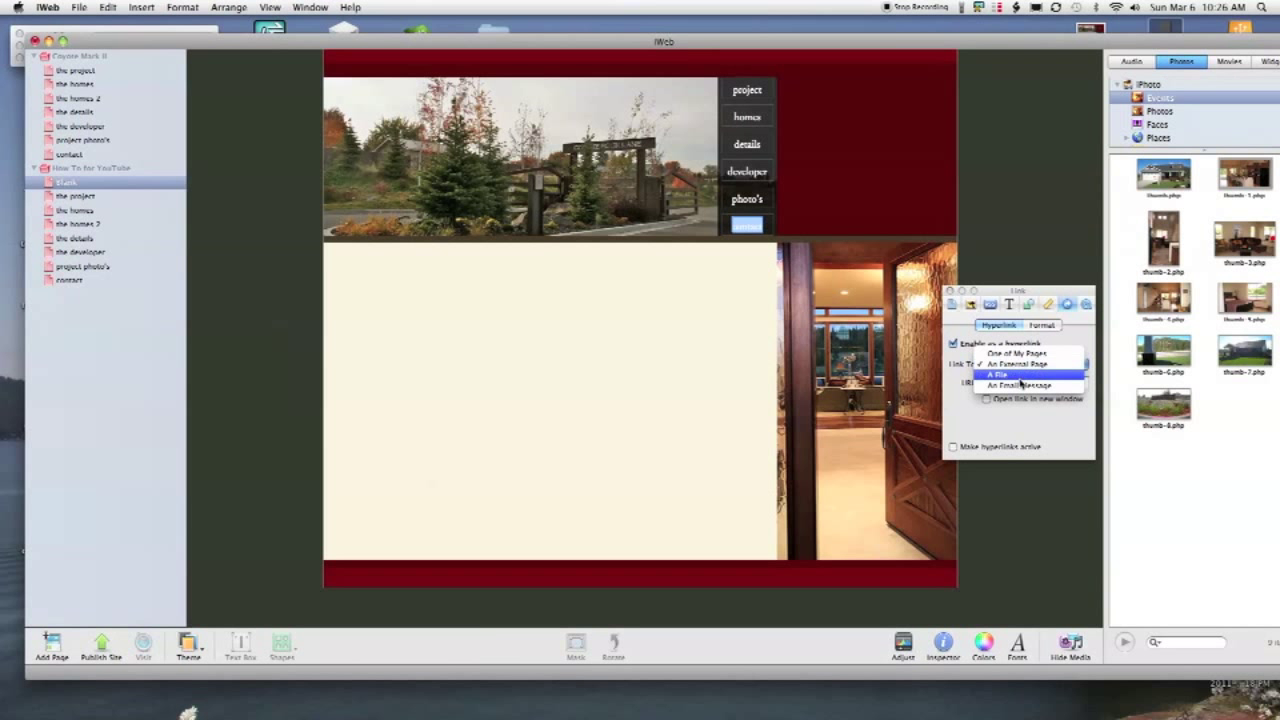
{"action": "left_click", "coordinate": [1016, 354]}
{"action": "left_click", "coordinate": [1030, 384]}
{"action": "left_click", "coordinate": [1025, 643]}
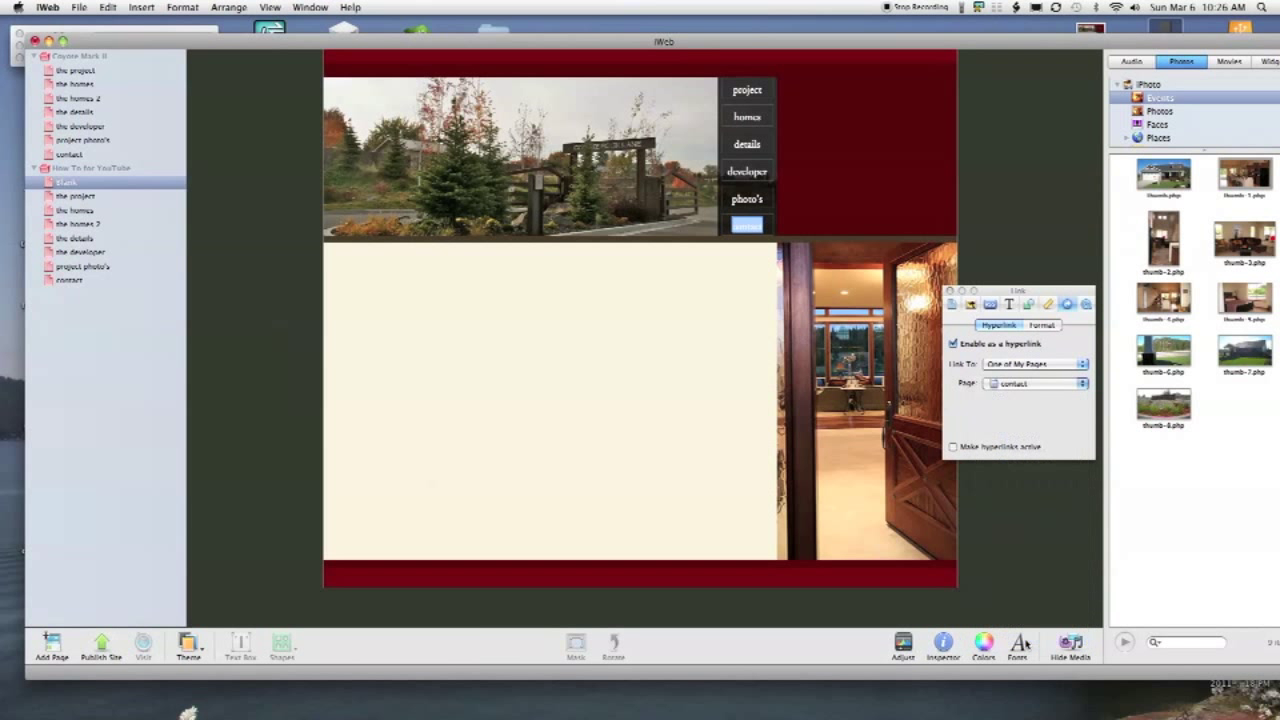
{"action": "left_click", "coordinate": [788, 172]}
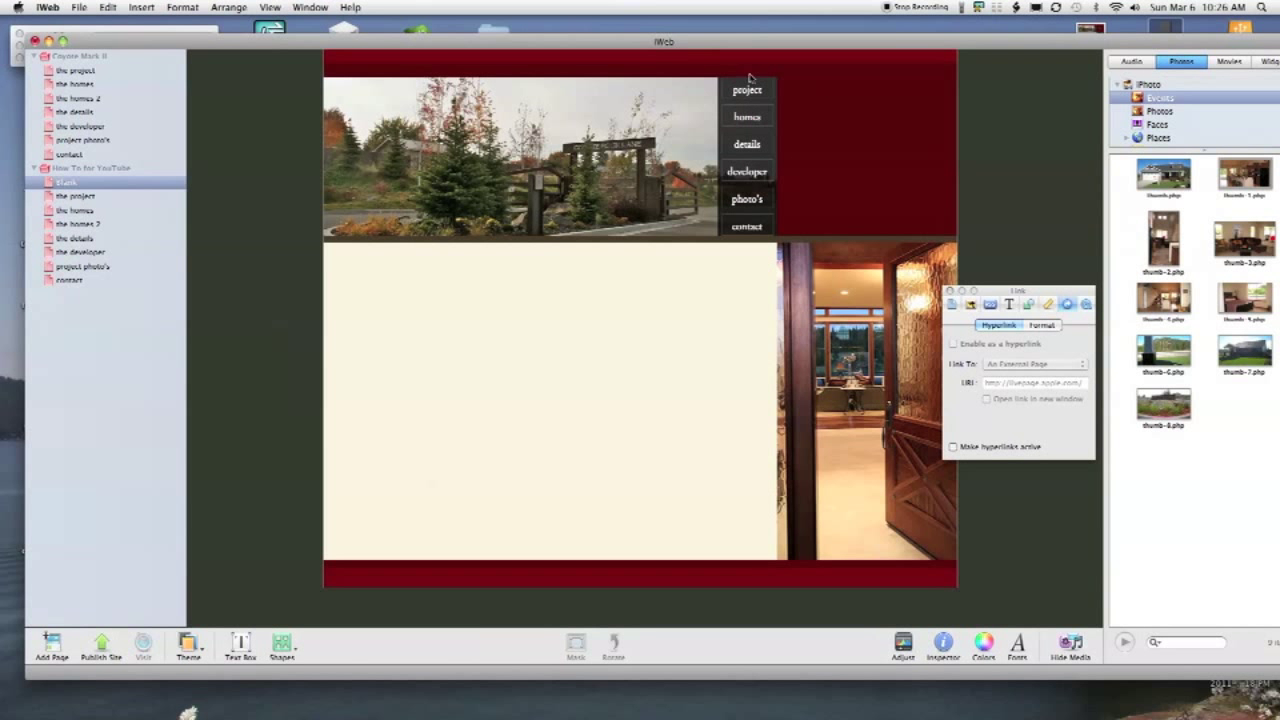
Copy the 'A once in a Lifetime Opportunity' text block from the project page onto the Blank page
{"action": "left_click", "coordinate": [76, 70]}
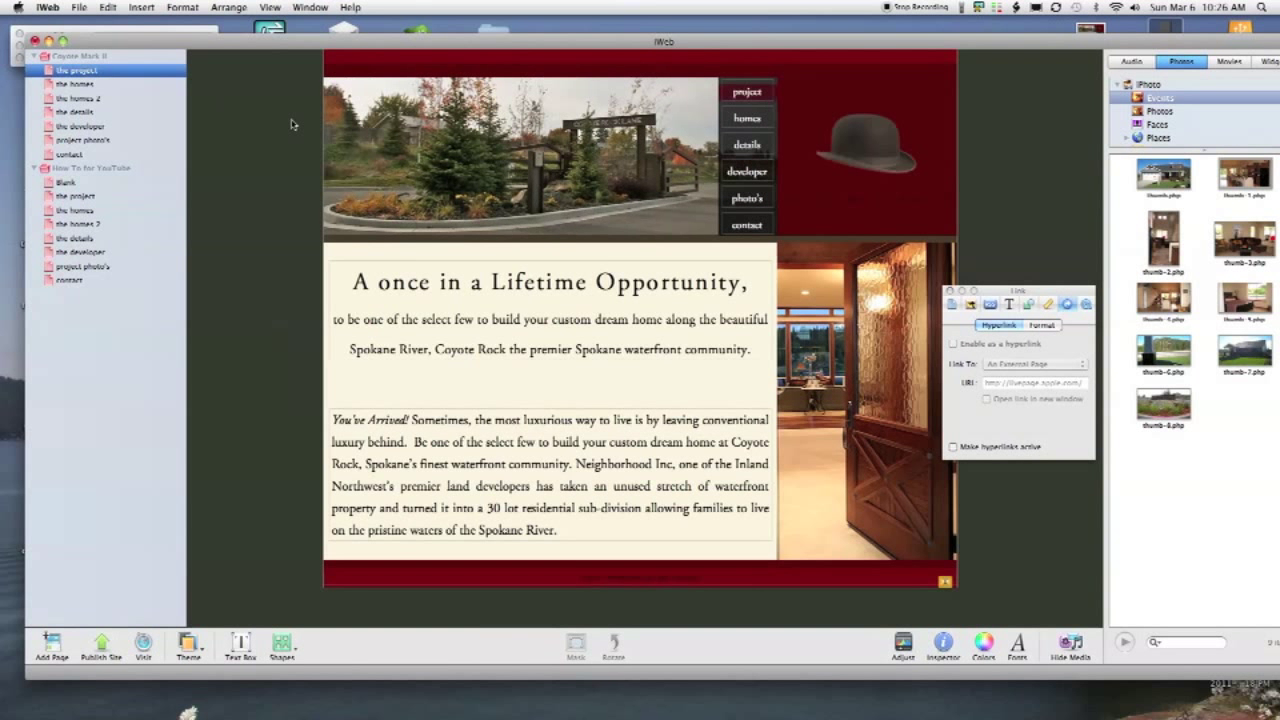
{"action": "left_click", "coordinate": [583, 310]}
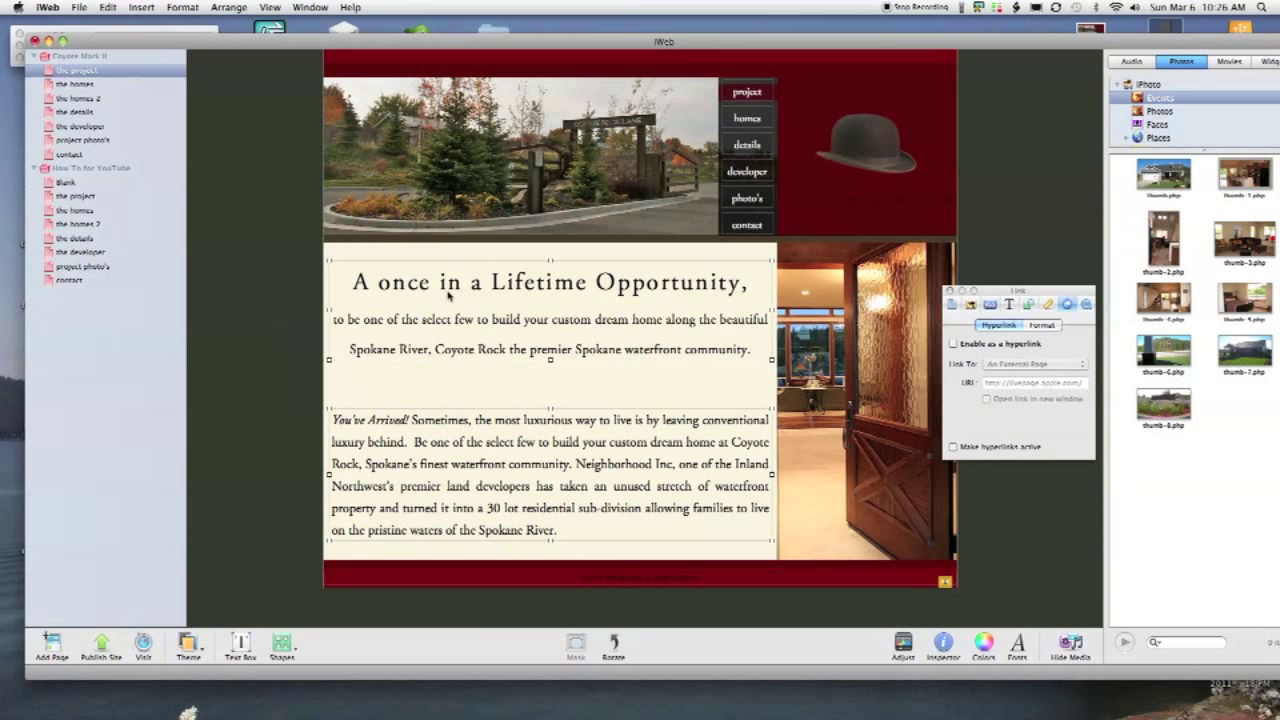
{"action": "left_click", "coordinate": [88, 186]}
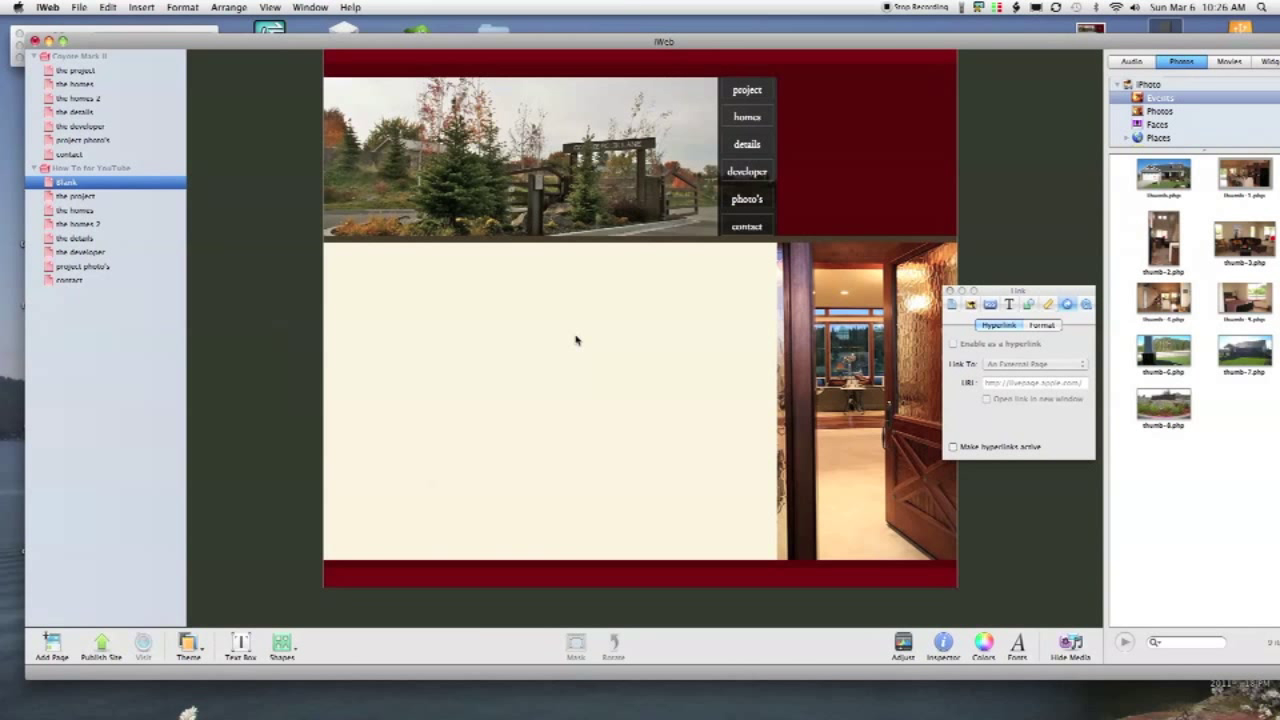
{"action": "key", "text": "super+v"}
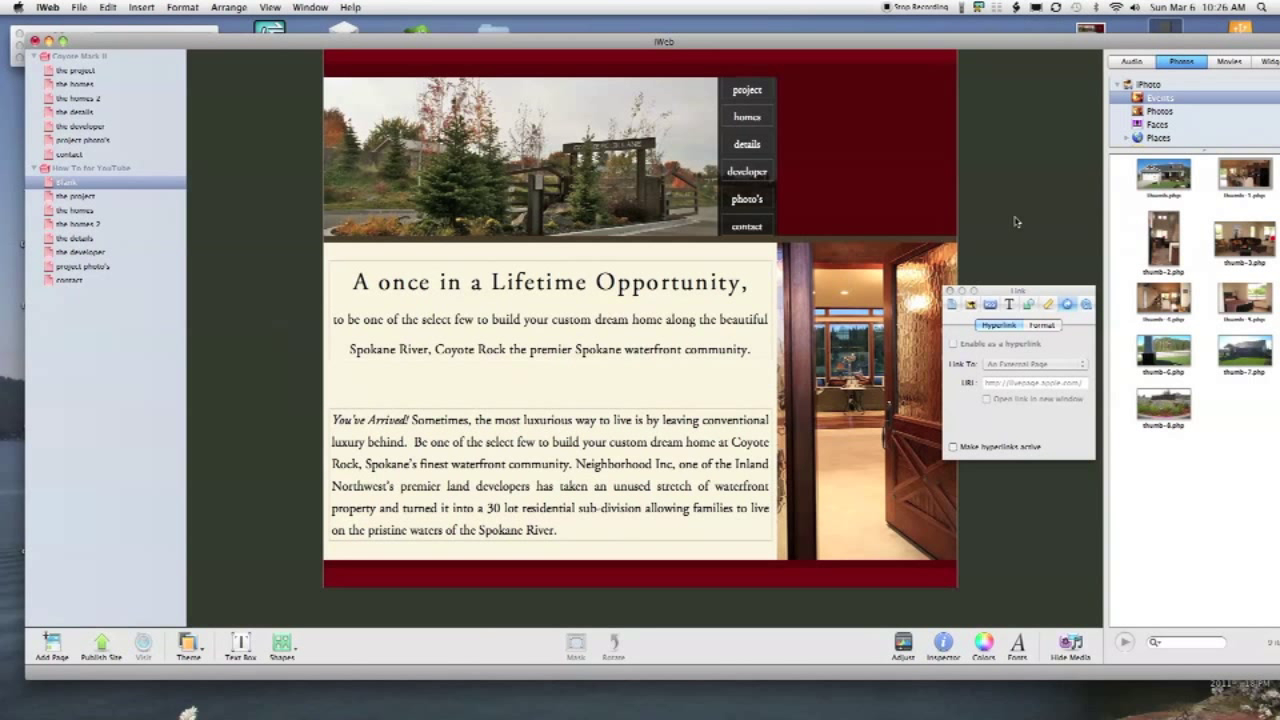
Copy the motorcycle-rider image from the homes page and paste it into the Blank page's header
{"action": "left_click", "coordinate": [88, 197]}
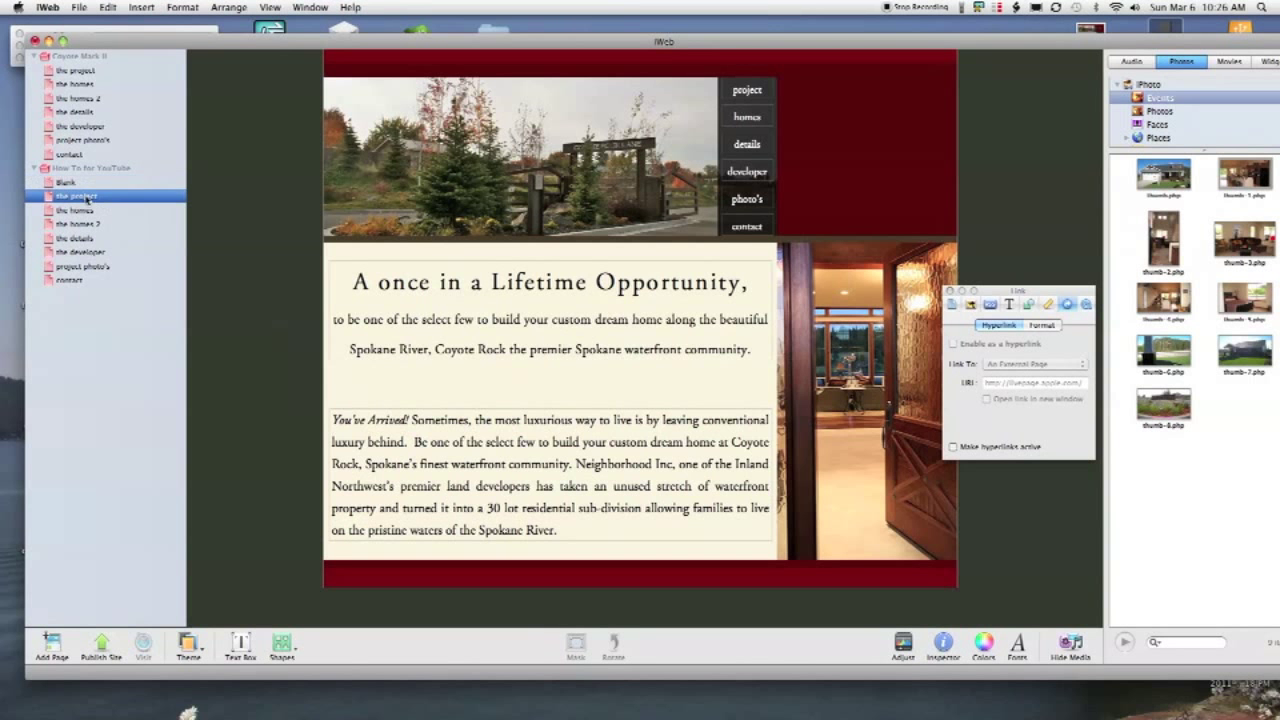
{"action": "left_click", "coordinate": [90, 210]}
{"action": "left_click", "coordinate": [868, 172]}
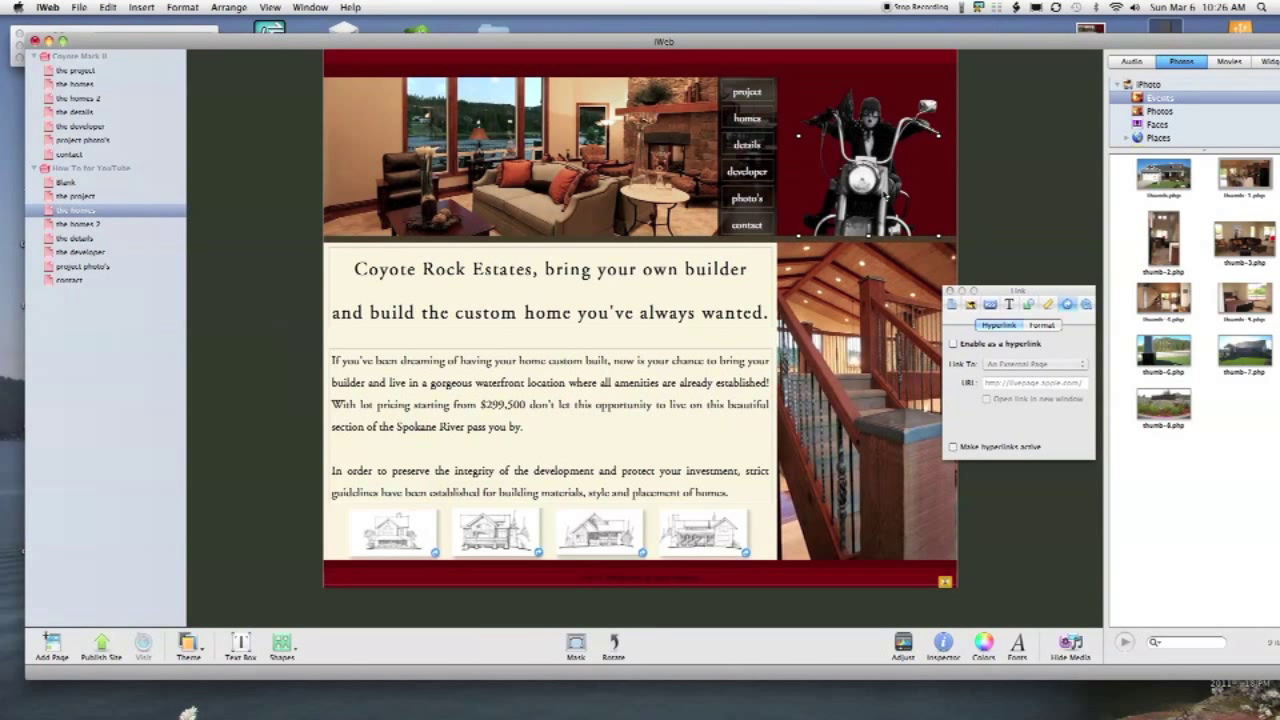
{"action": "left_click", "coordinate": [78, 196]}
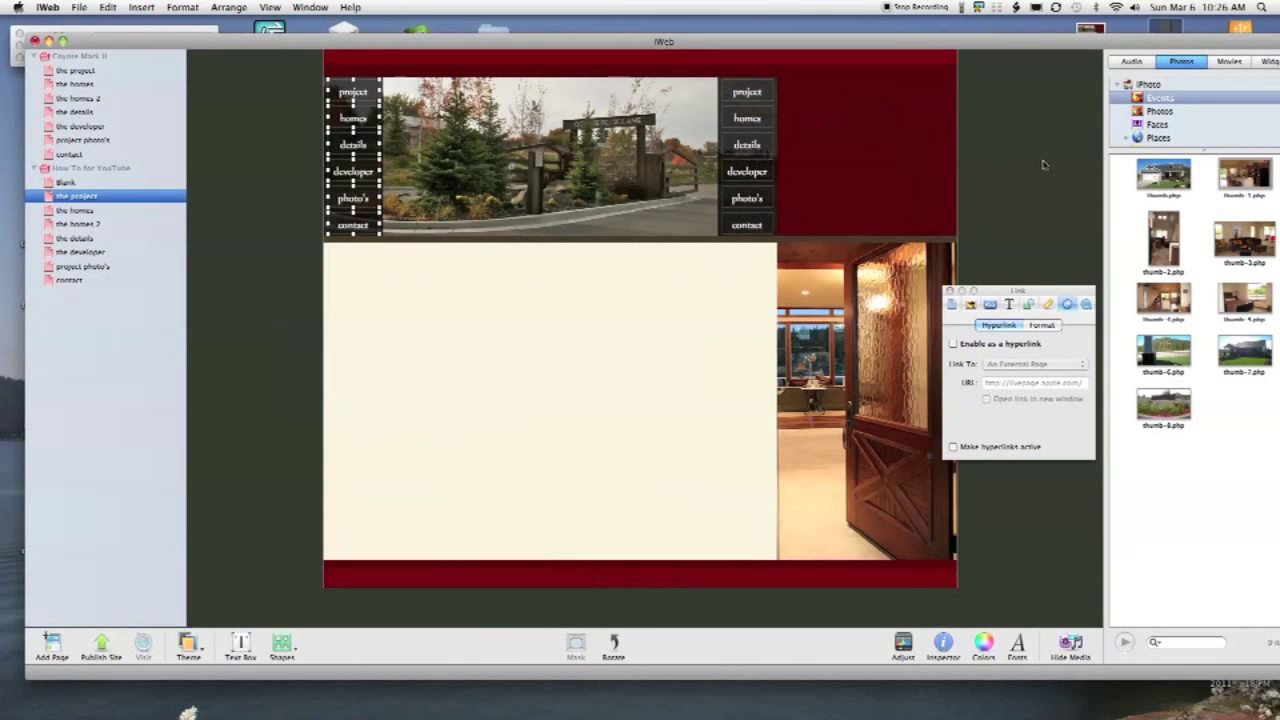
{"action": "left_click", "coordinate": [64, 184]}
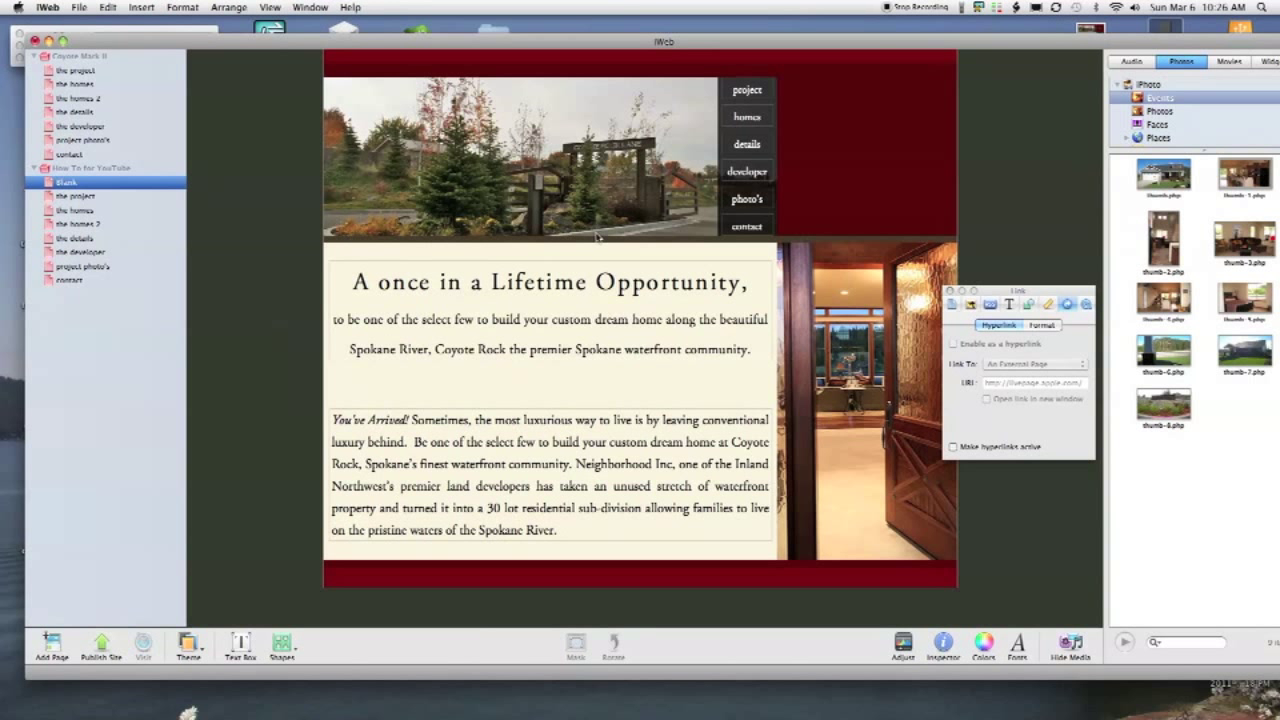
{"action": "key", "text": "super+v"}
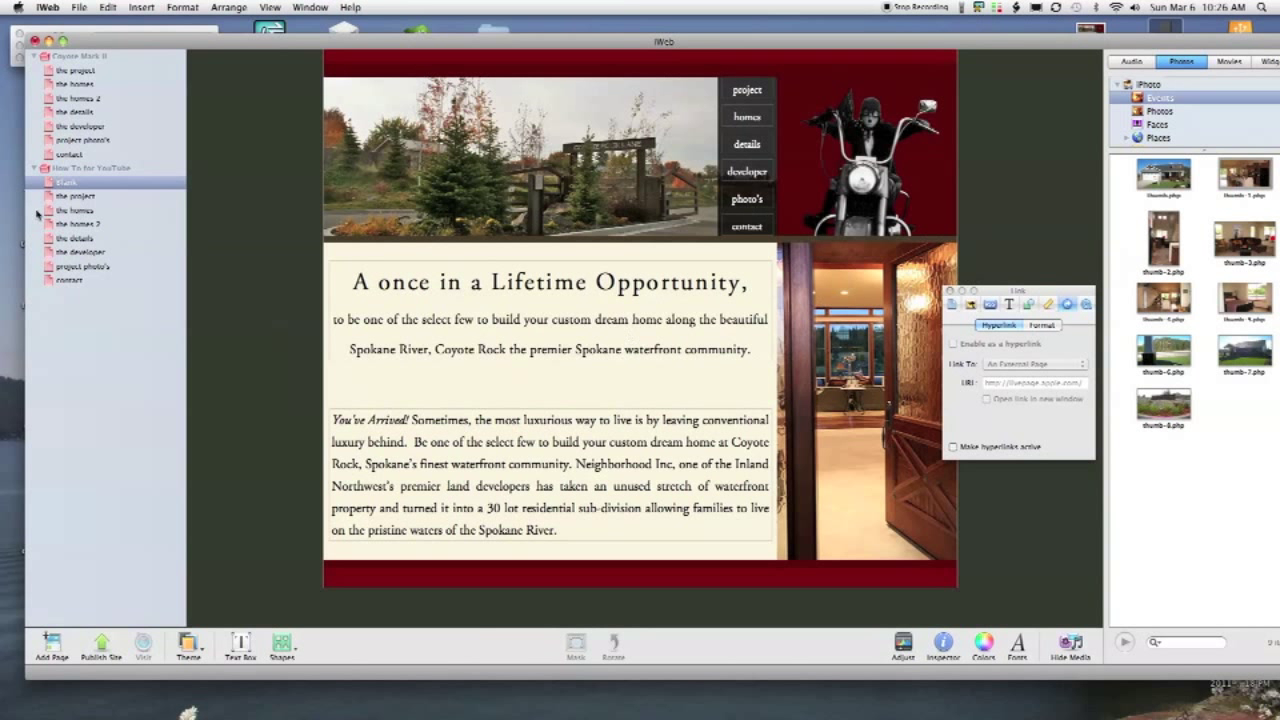
{"action": "double_click", "coordinate": [66, 199]}
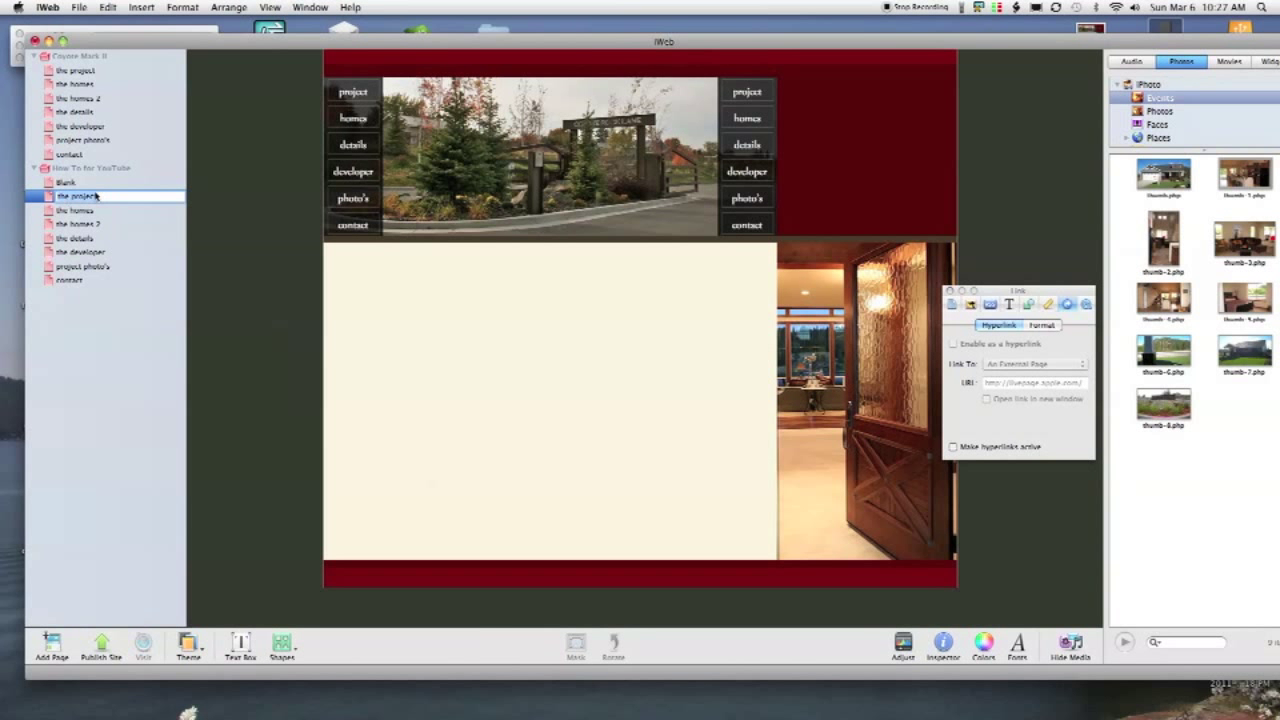
Delete the empty 'the project' page from the site
{"action": "key", "text": "Return"}
{"action": "left_click", "coordinate": [66, 183]}
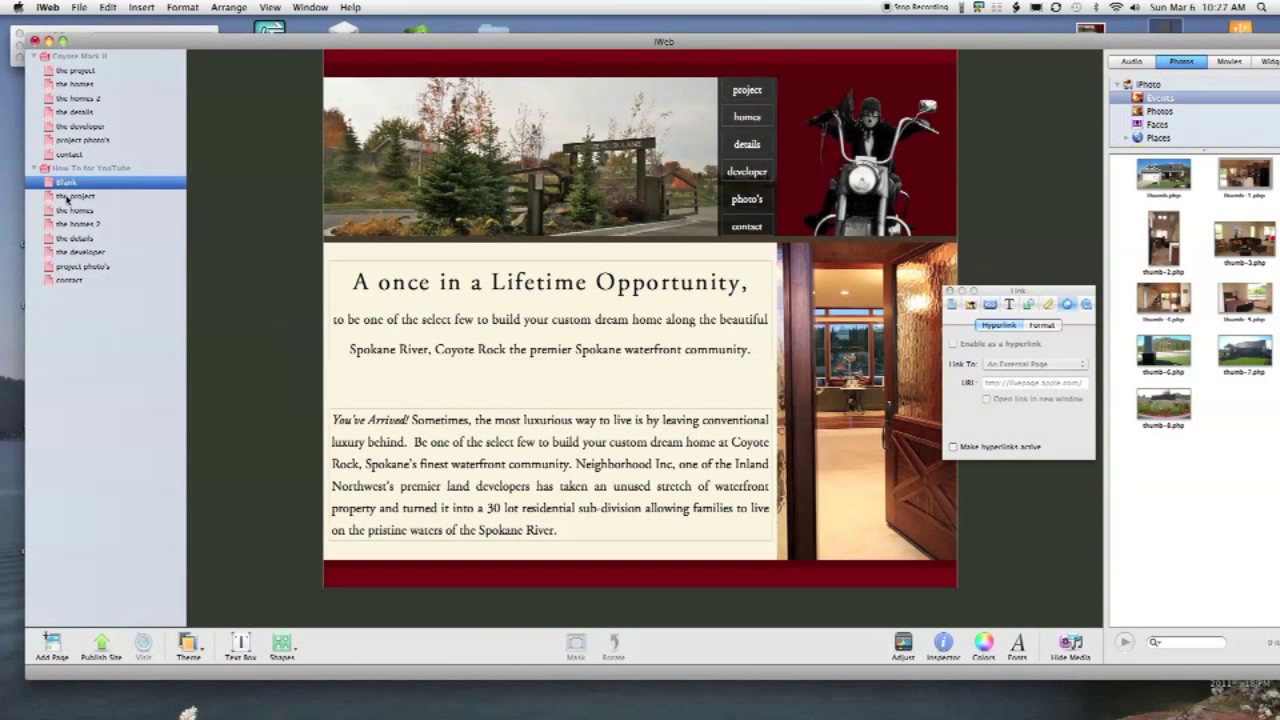
{"action": "left_click", "coordinate": [67, 197]}
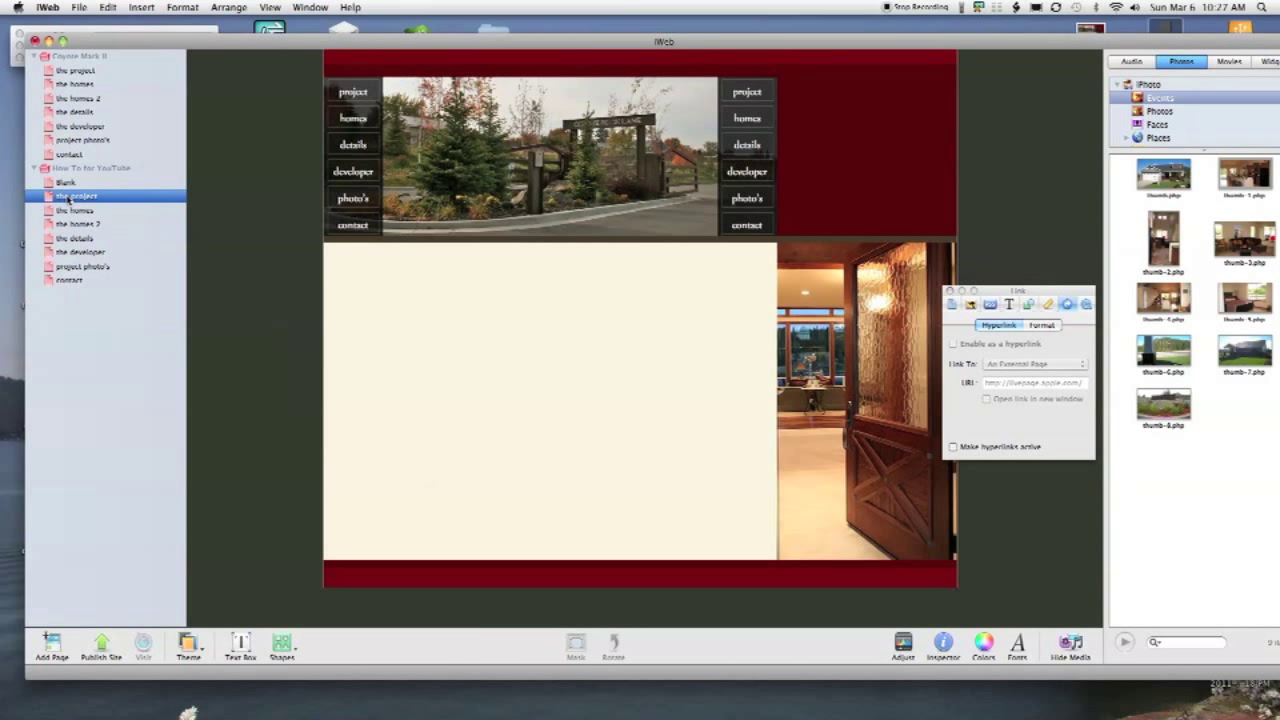
{"action": "right_click", "coordinate": [69, 199]}
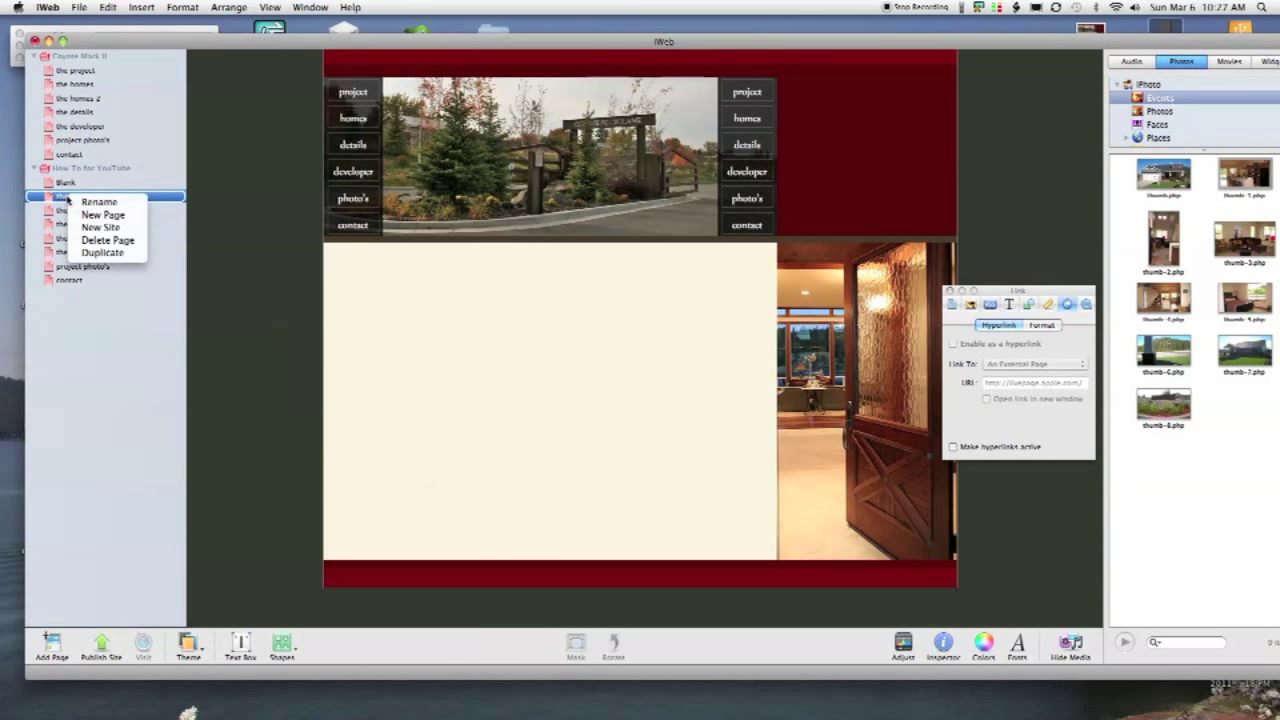
{"action": "left_click", "coordinate": [115, 254]}
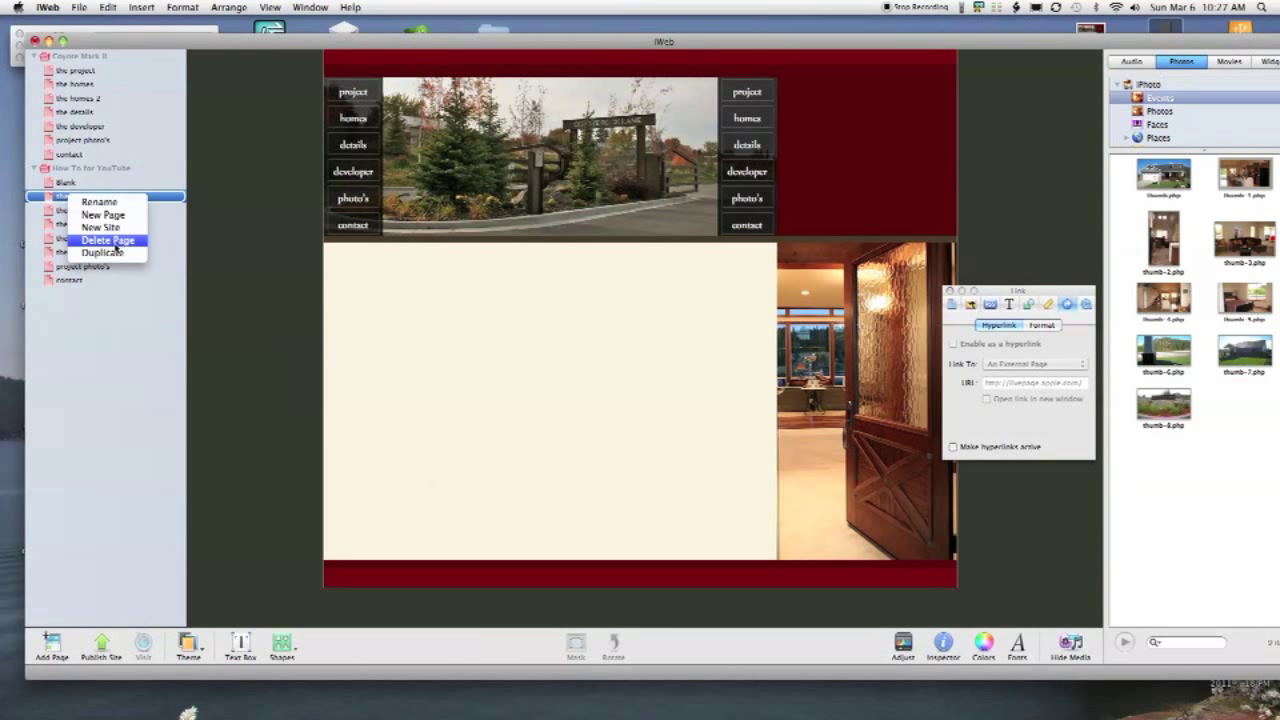
{"action": "key", "text": "Delete"}
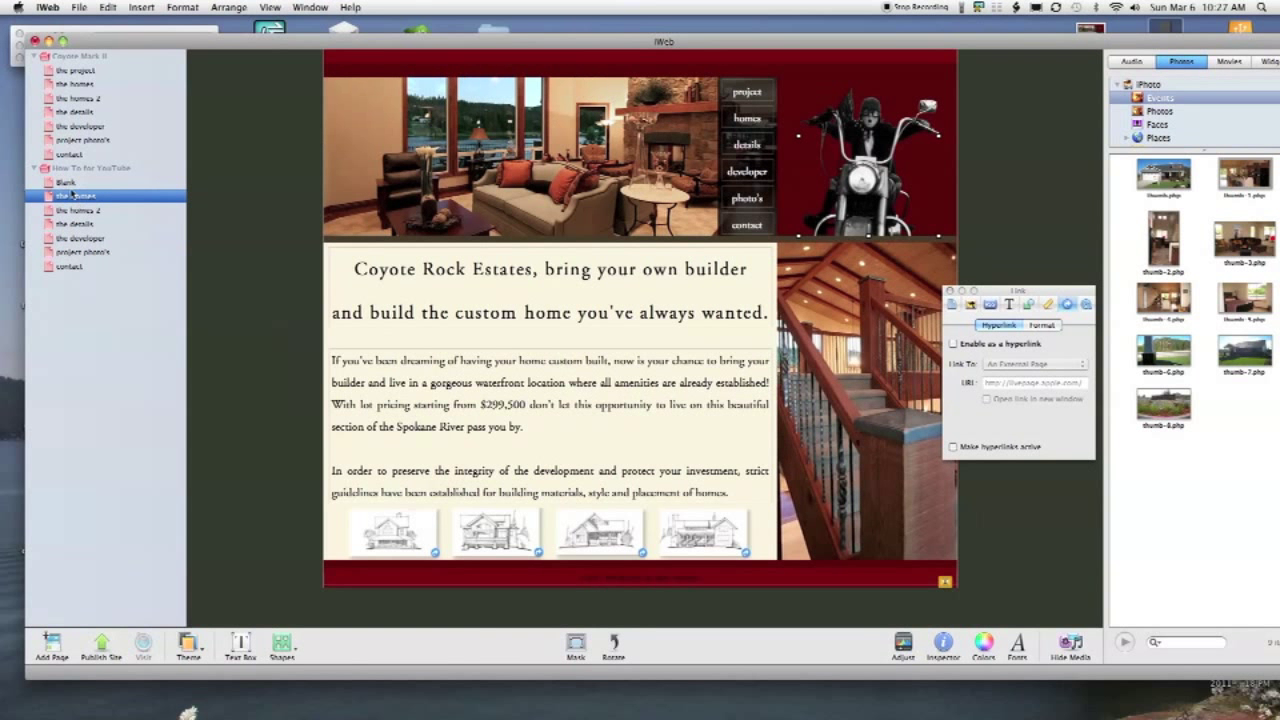
Rename the Blank page to 'the project'
{"action": "left_click", "coordinate": [68, 183]}
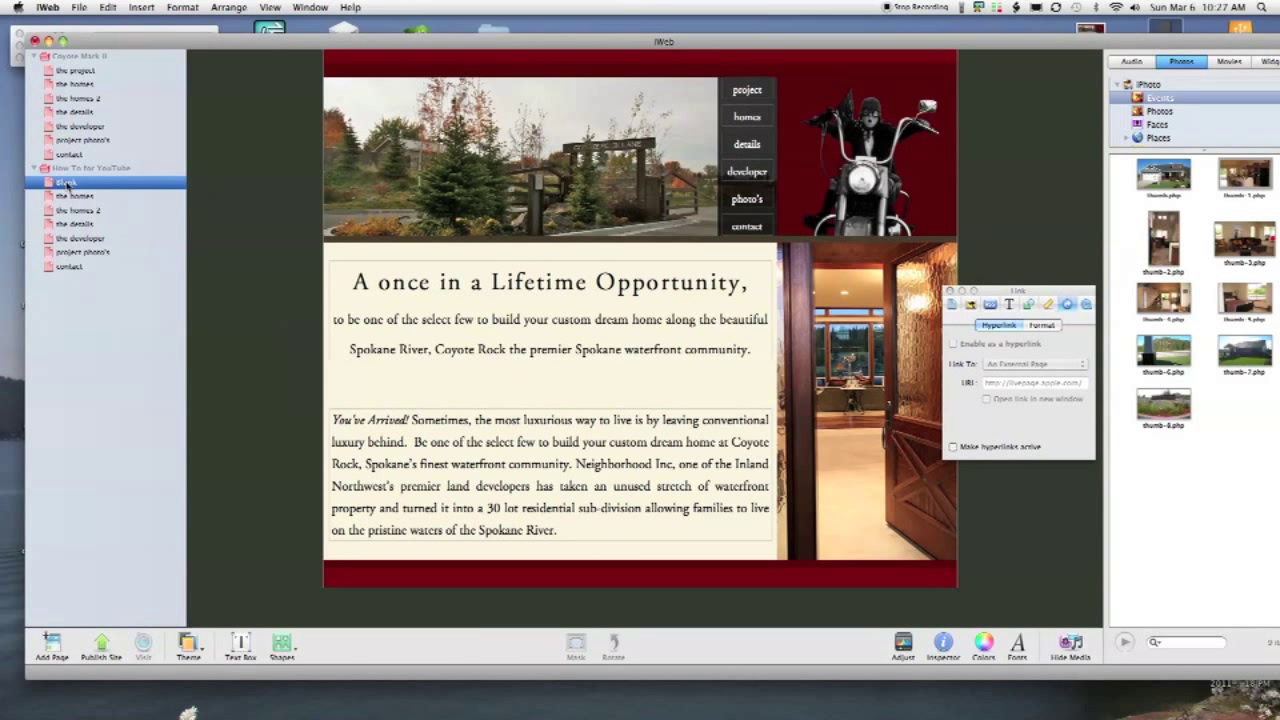
{"action": "left_click", "coordinate": [68, 183]}
{"action": "type", "text": "the project"}
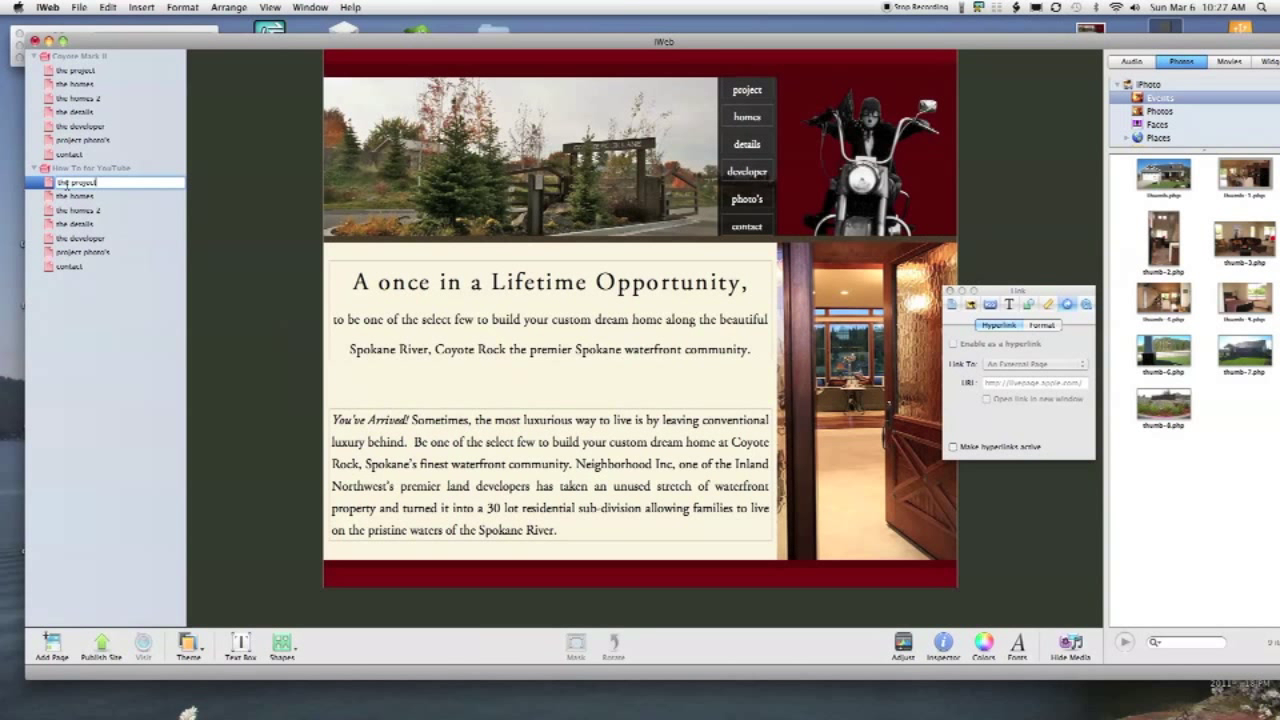
{"action": "key", "text": "Return"}
{"action": "left_click", "coordinate": [110, 181]}
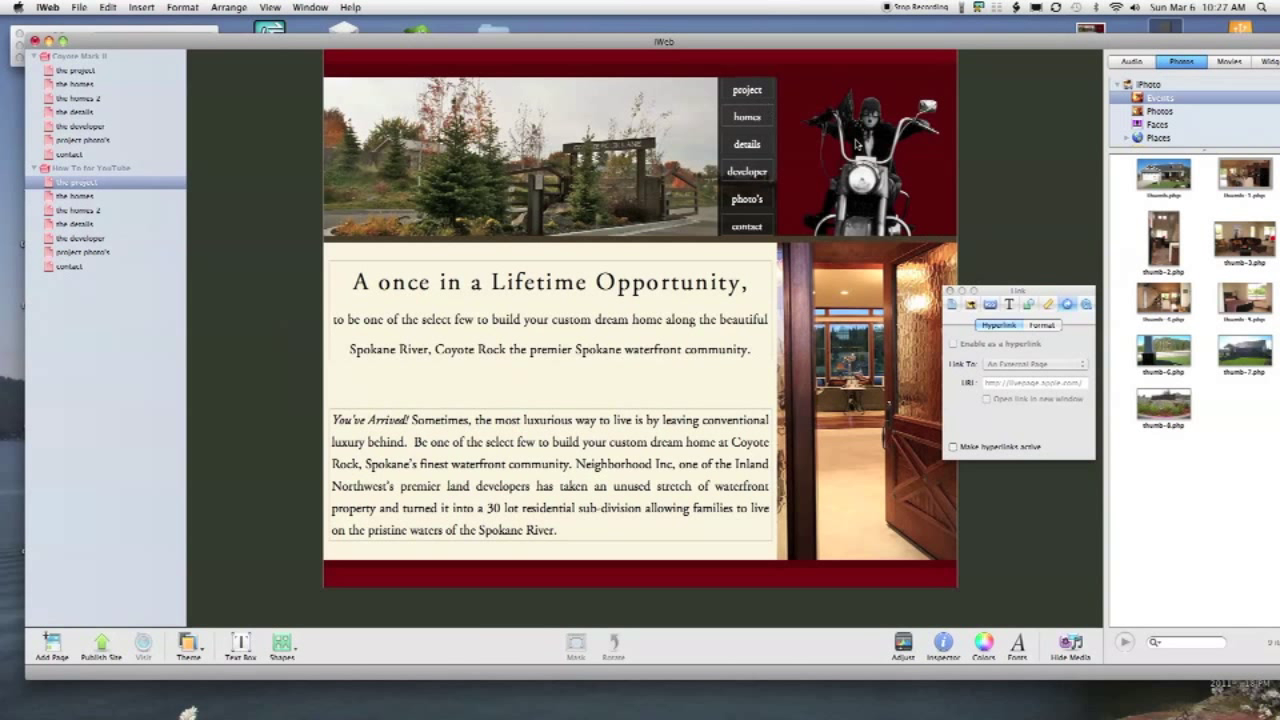
{"action": "left_click", "coordinate": [953, 343]}
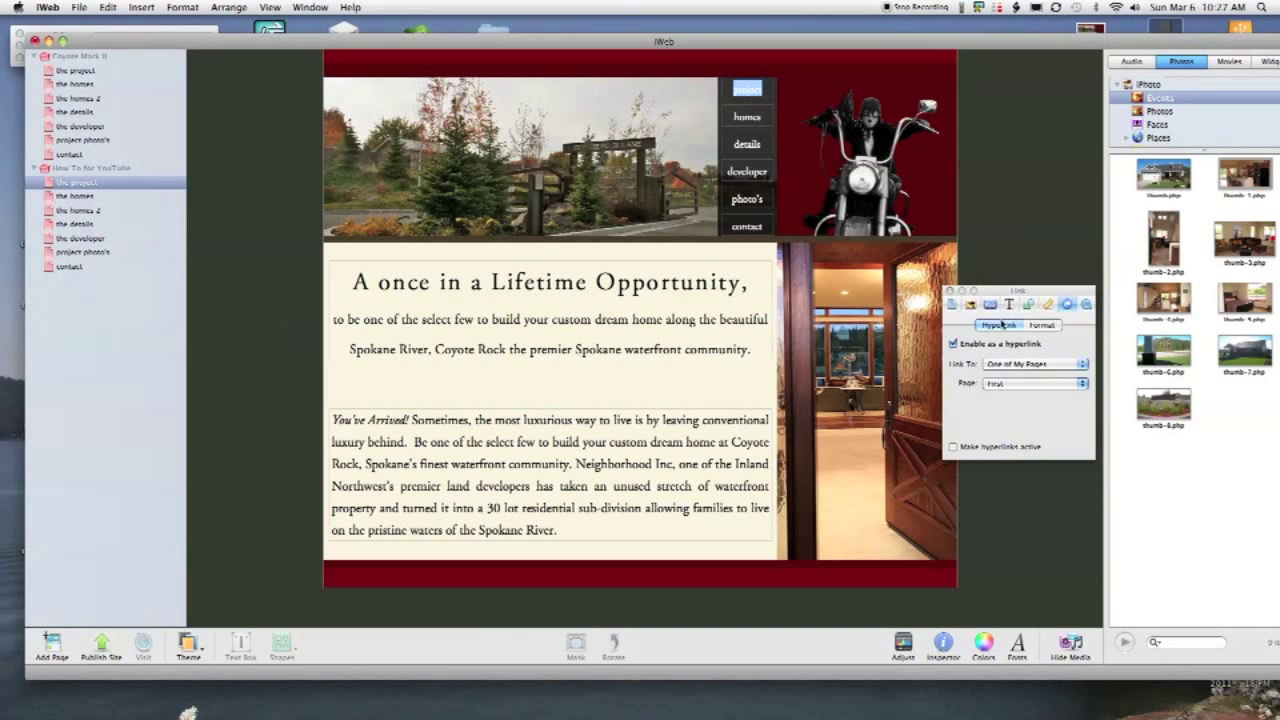
Point the project navigation label's link at the 'the project' page
{"action": "left_click", "coordinate": [1022, 385]}
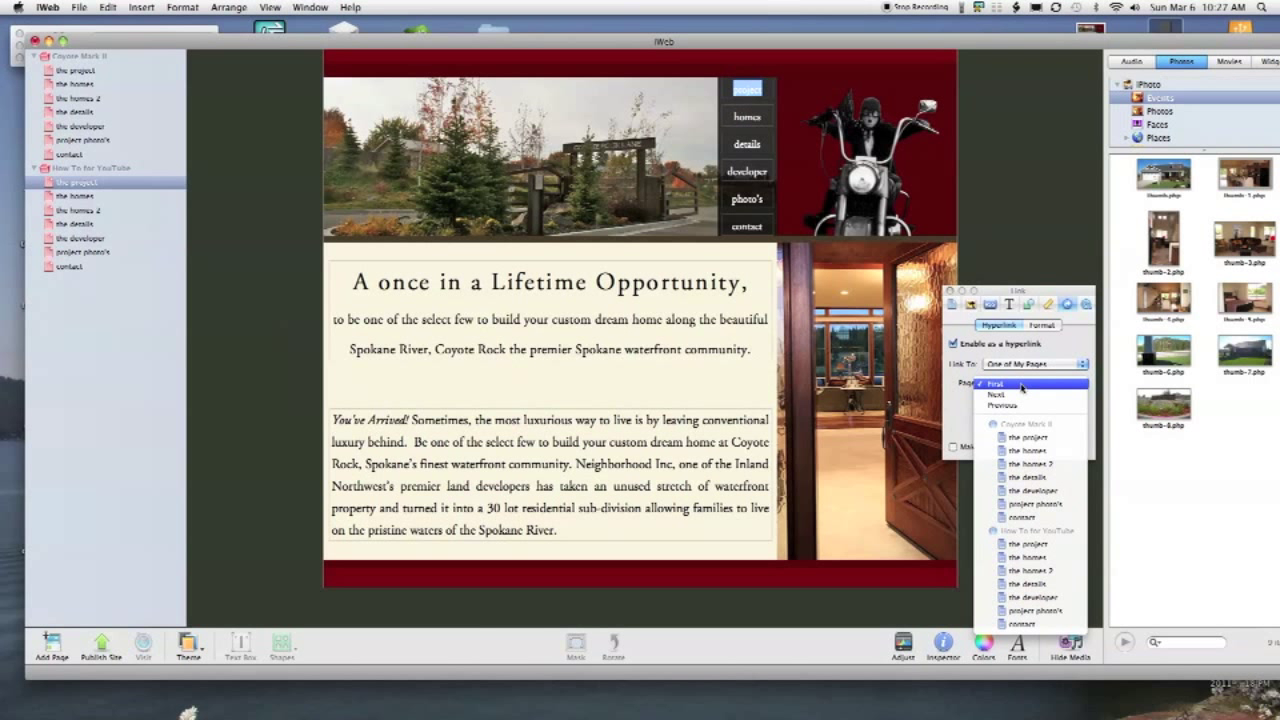
{"action": "left_click", "coordinate": [1018, 545]}
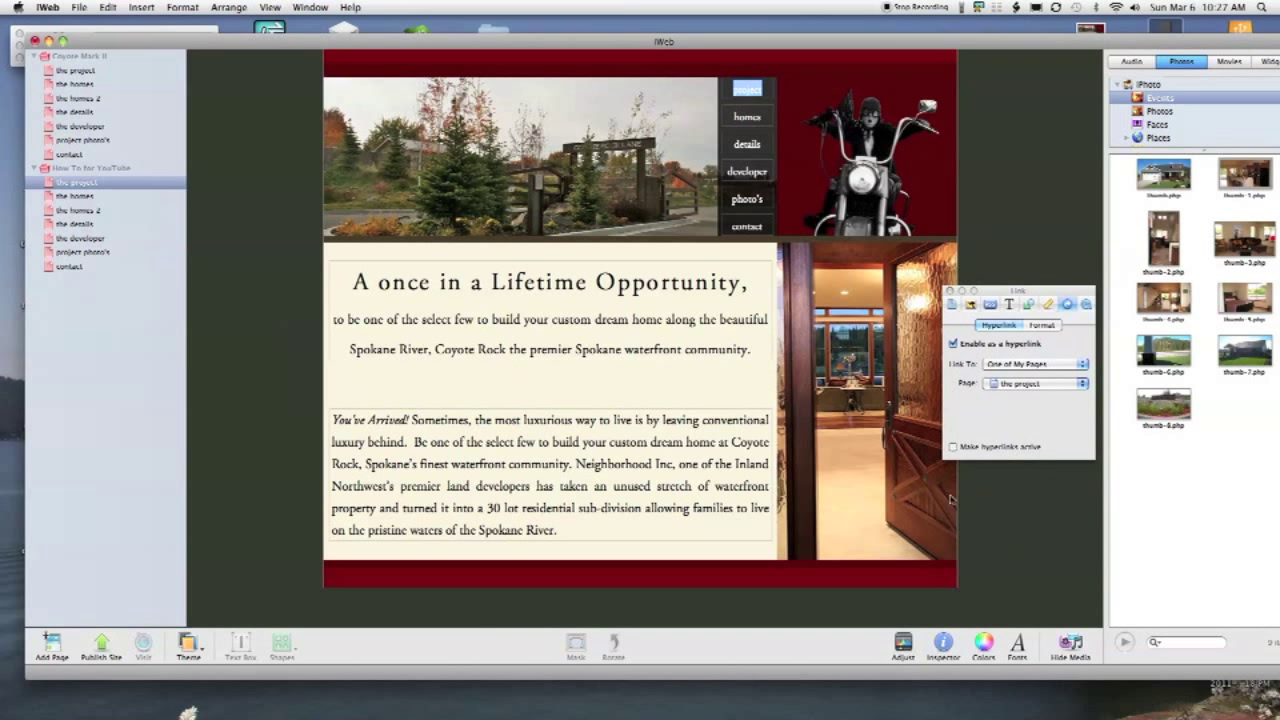
{"action": "left_click", "coordinate": [238, 327]}
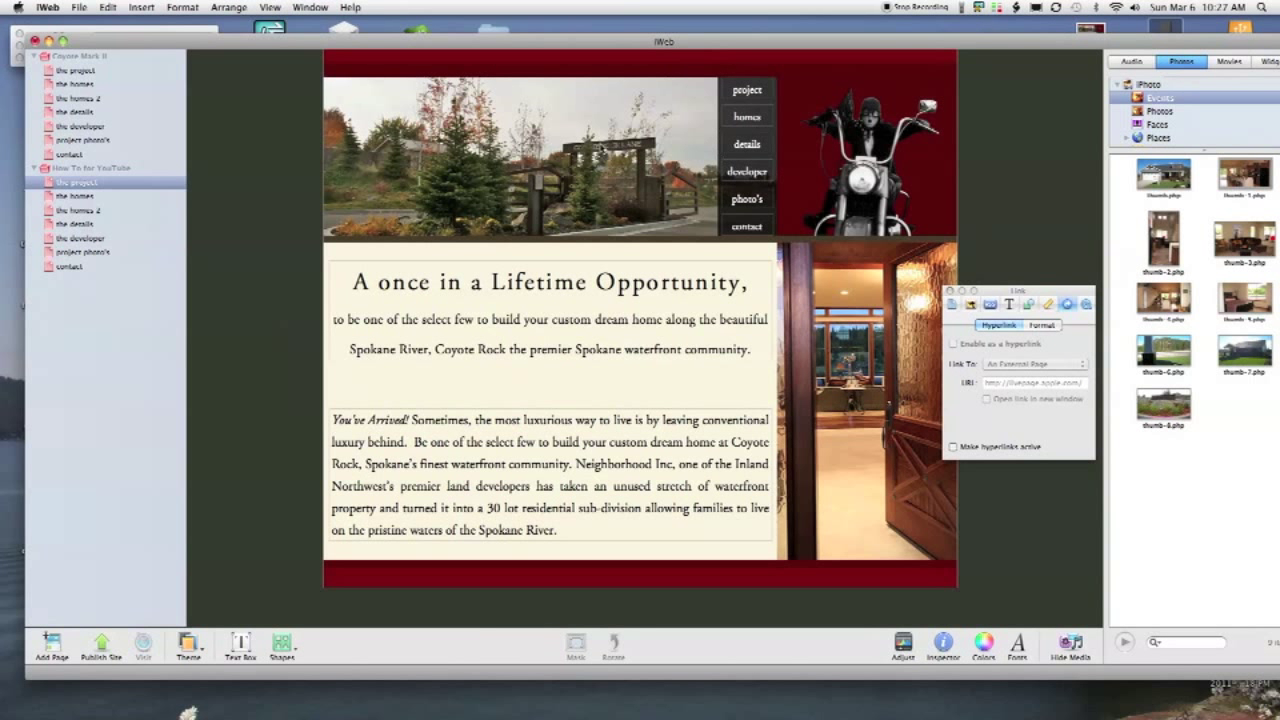
Duplicate the project page, creating 'the project 2'
{"action": "right_click", "coordinate": [90, 184]}
{"action": "left_click", "coordinate": [124, 241]}
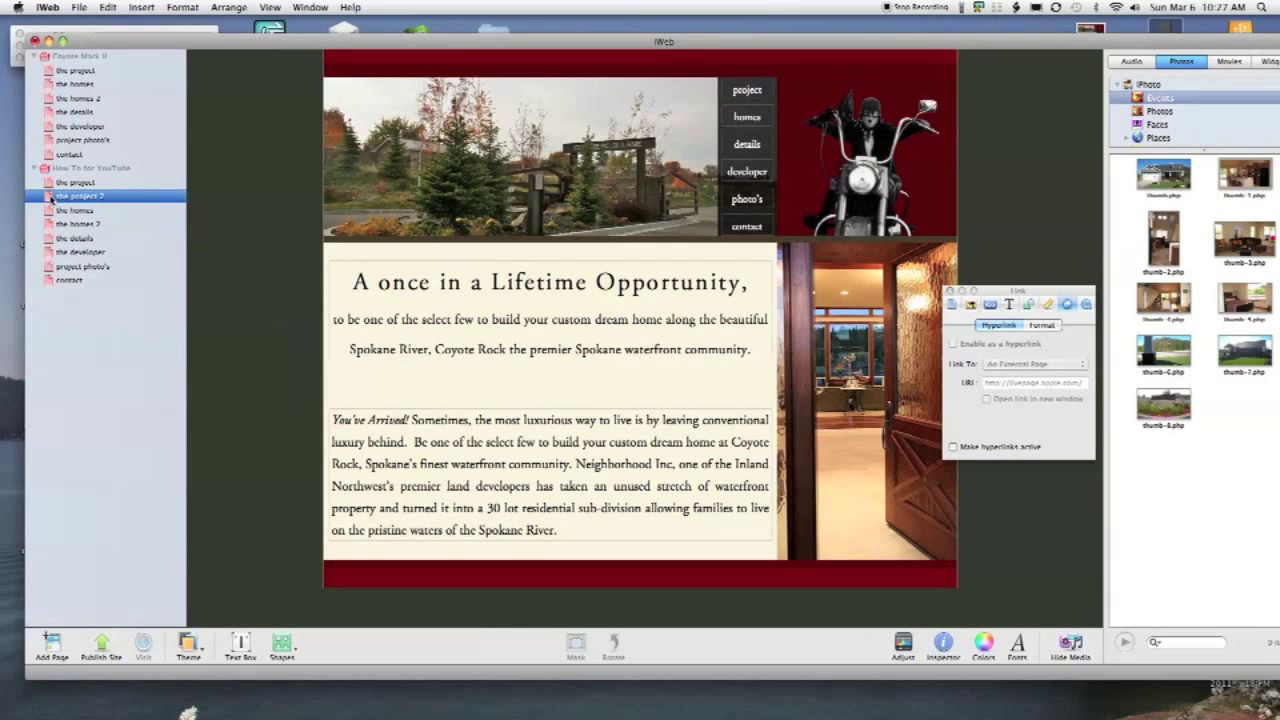
{"action": "right_click", "coordinate": [50, 198]}
Delete the duplicate 'the project 2' page and check the first three sketch thumbnails' links
{"action": "left_click", "coordinate": [88, 240]}
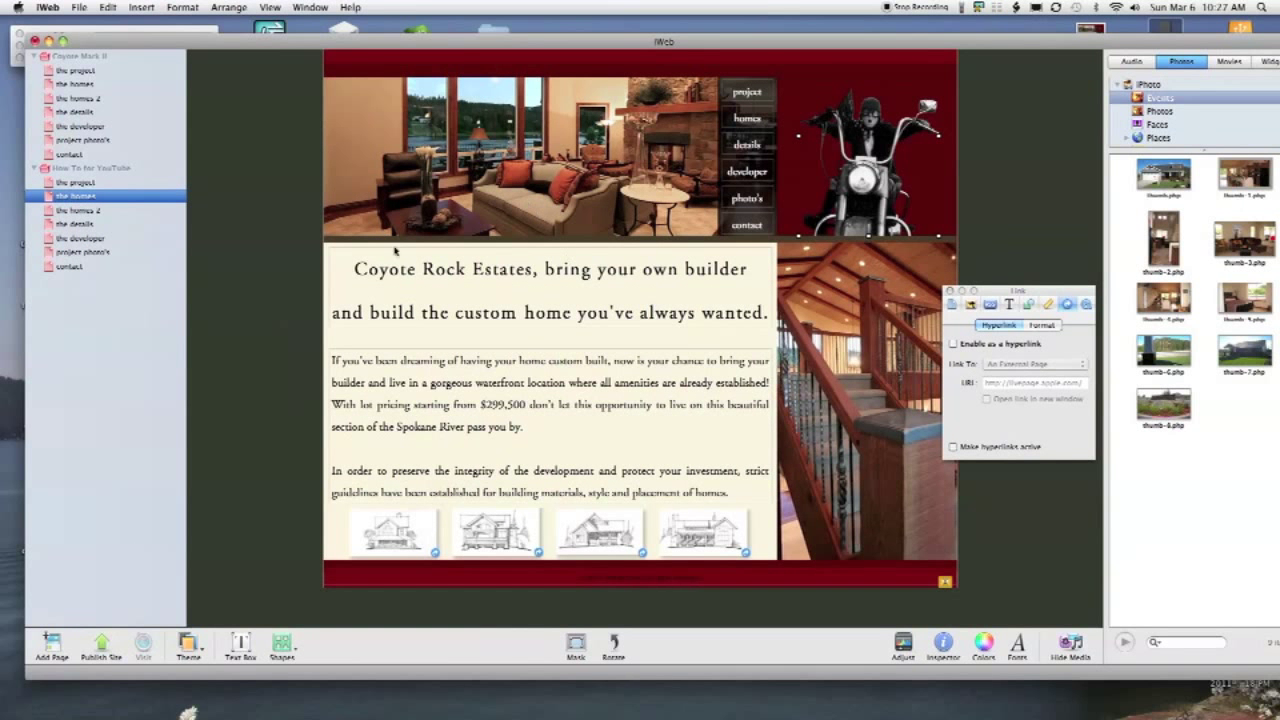
{"action": "left_click", "coordinate": [280, 352]}
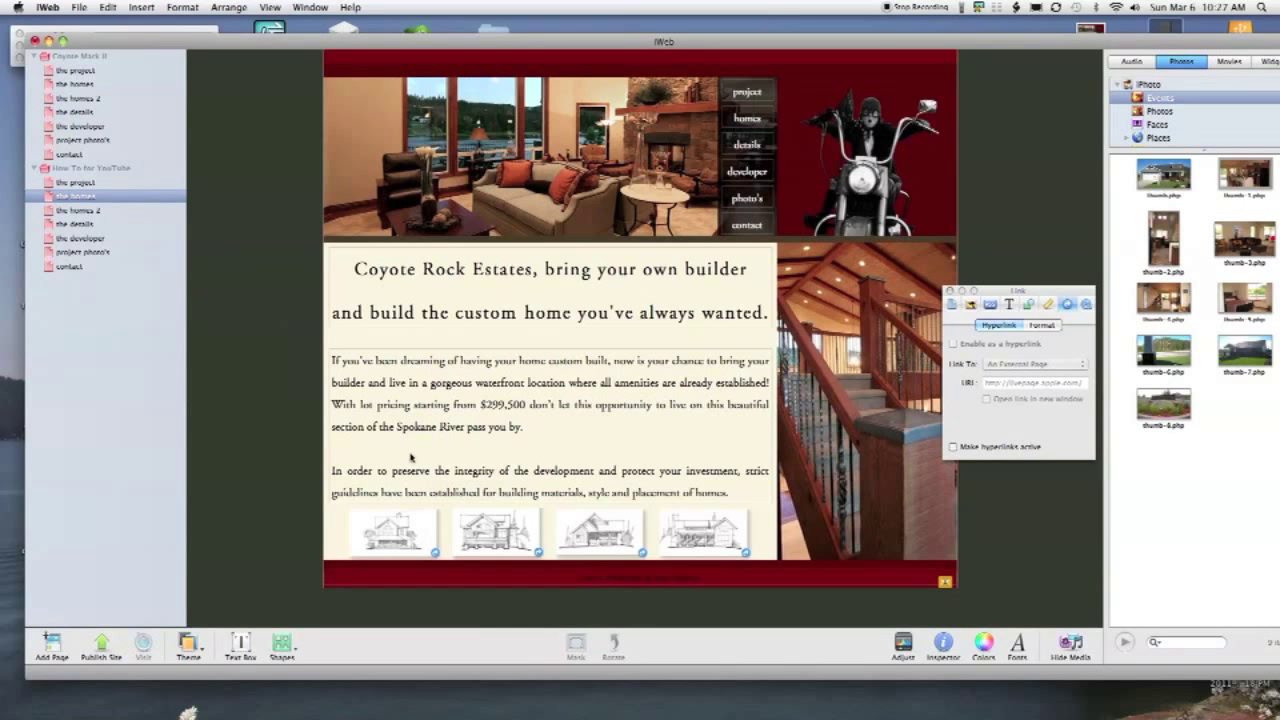
{"action": "left_click", "coordinate": [392, 532]}
{"action": "left_click", "coordinate": [495, 532]}
{"action": "left_click", "coordinate": [613, 543]}
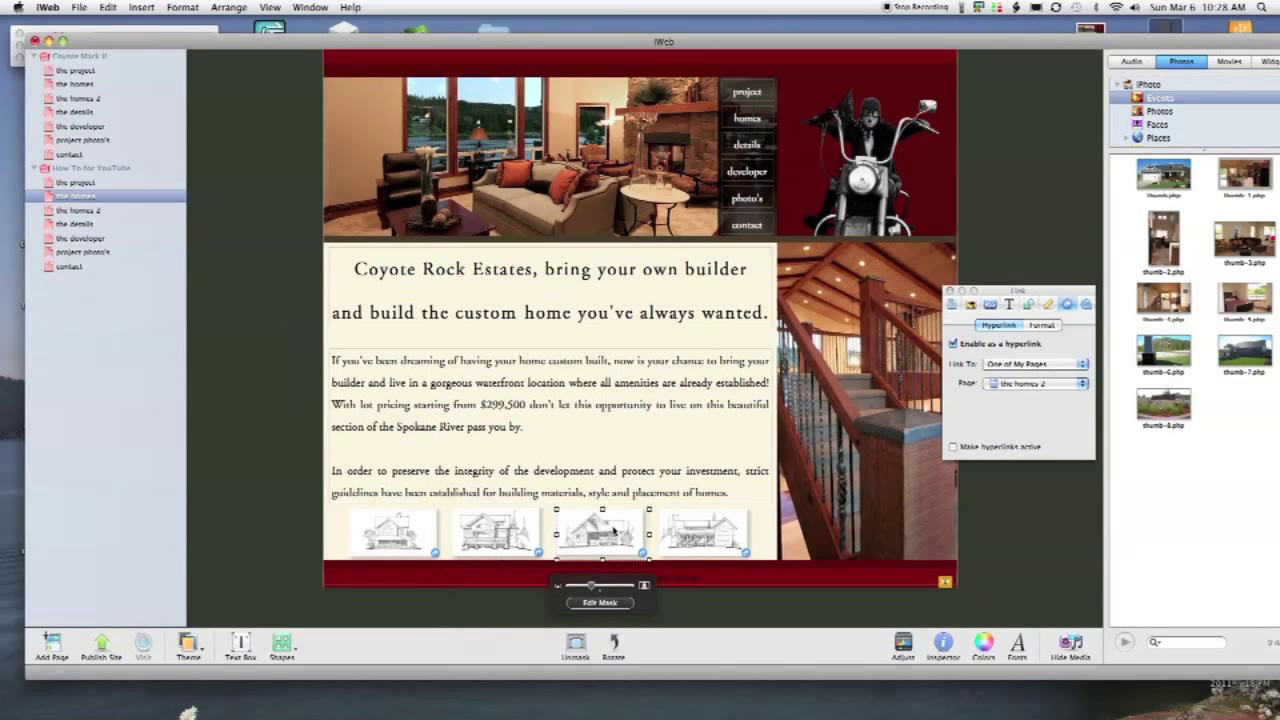
Link the fourth sketch thumbnail to 'the homes 2' and open that page
{"action": "left_click", "coordinate": [698, 527]}
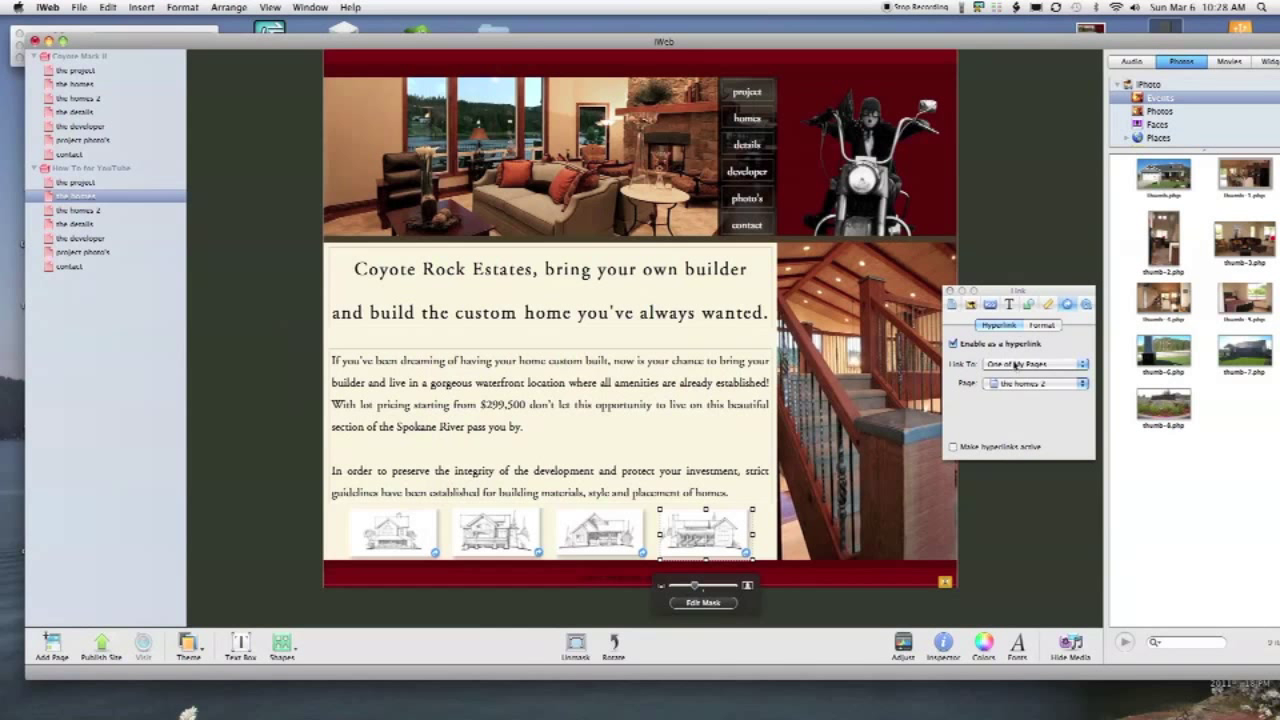
{"action": "left_click", "coordinate": [953, 343]}
{"action": "left_click", "coordinate": [953, 343]}
{"action": "left_click", "coordinate": [1059, 385]}
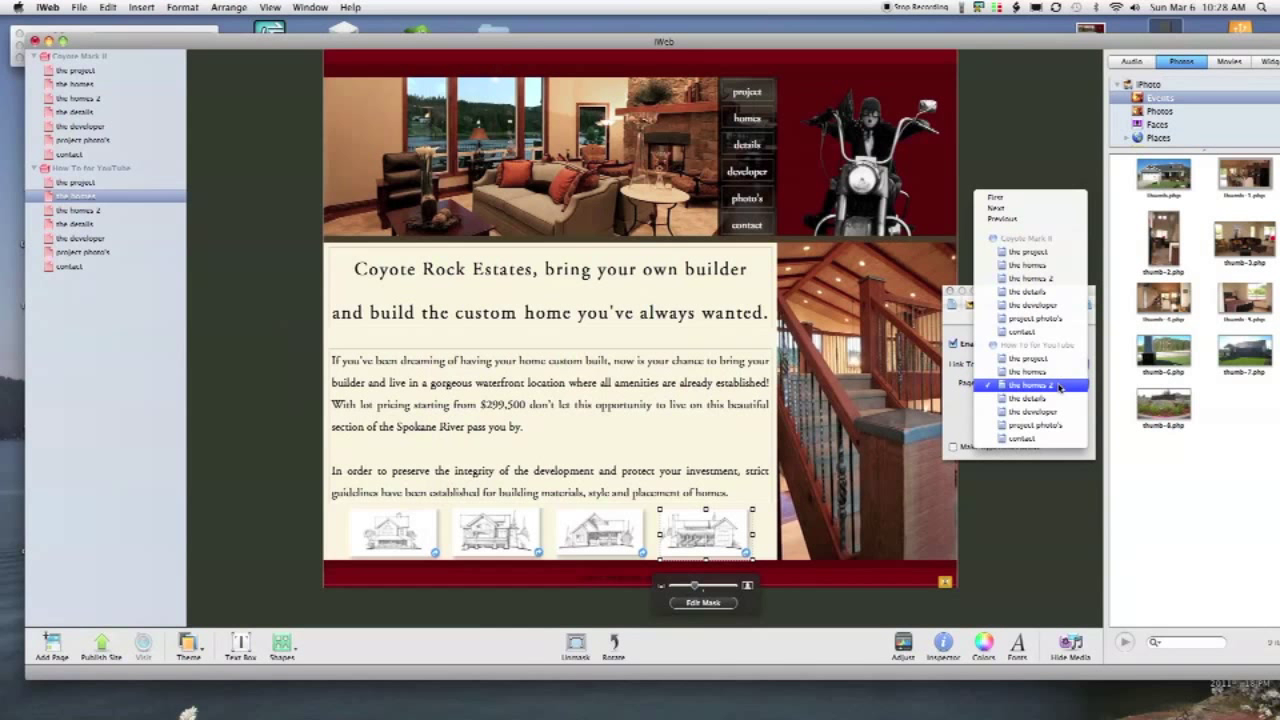
{"action": "left_click", "coordinate": [1039, 138]}
{"action": "left_click", "coordinate": [93, 212]}
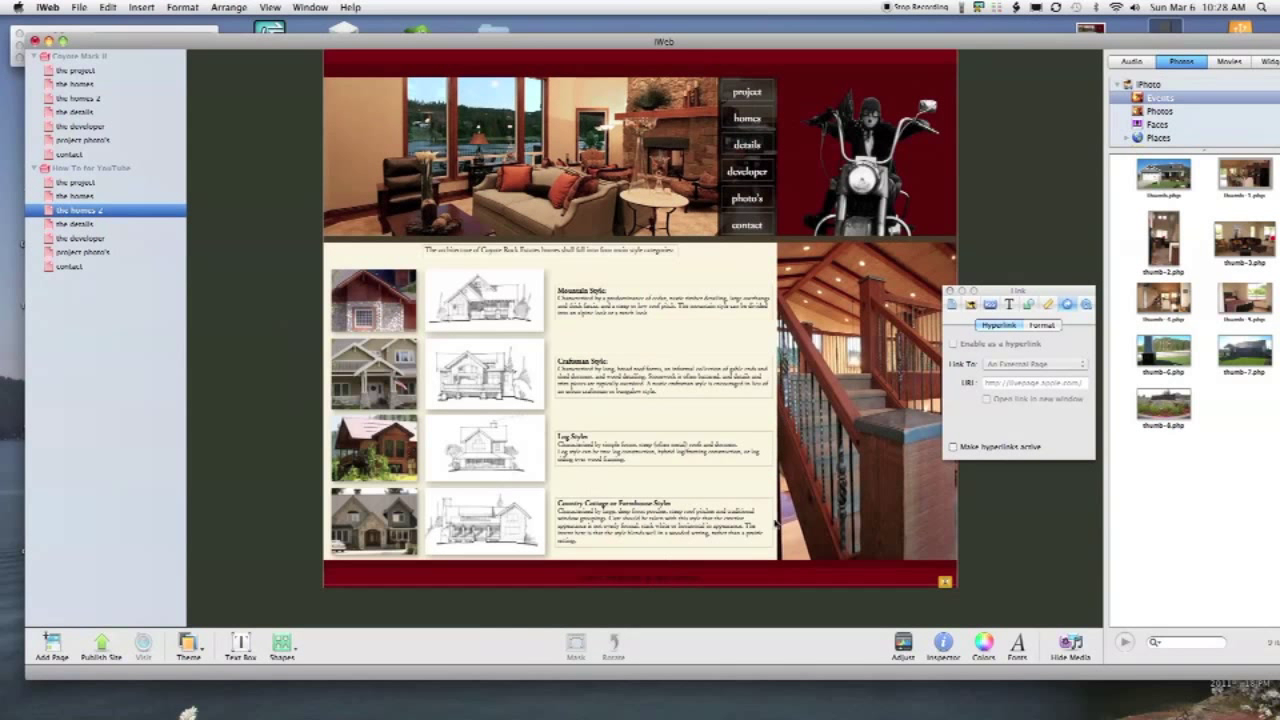
Browse through the details and developer pages to the project photo's page
{"action": "left_click", "coordinate": [75, 224]}
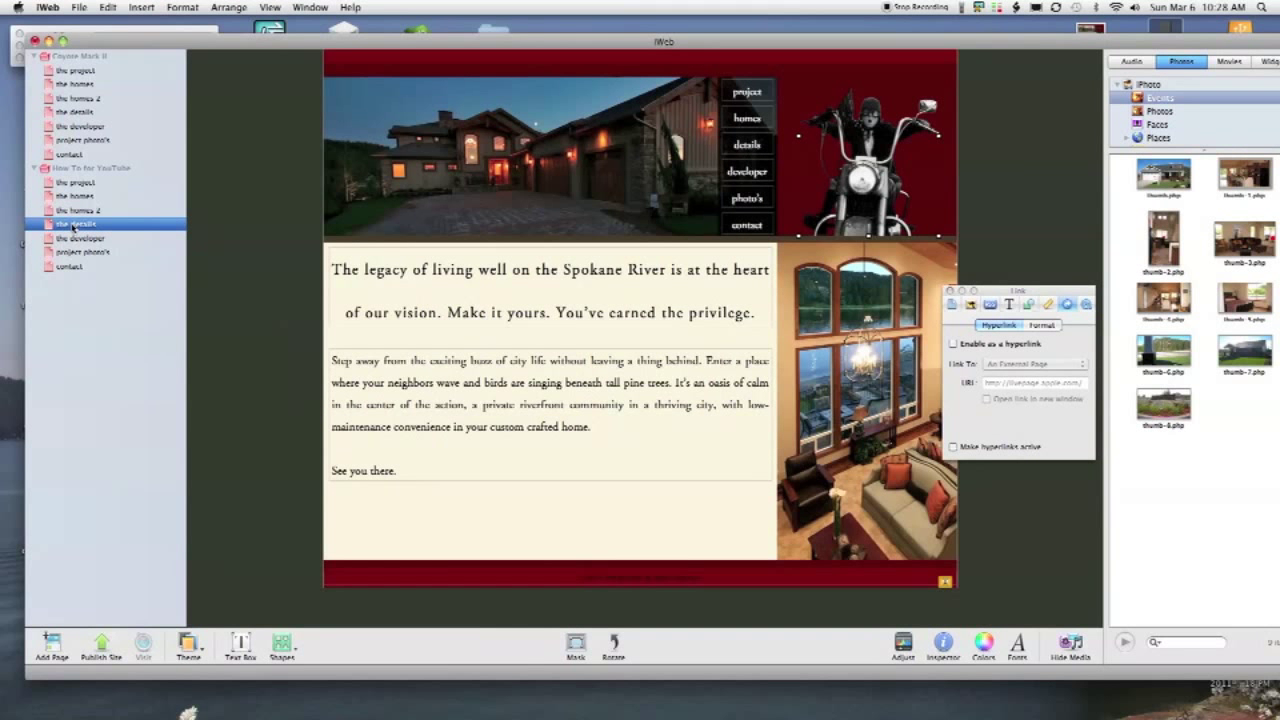
{"action": "left_click", "coordinate": [1016, 94]}
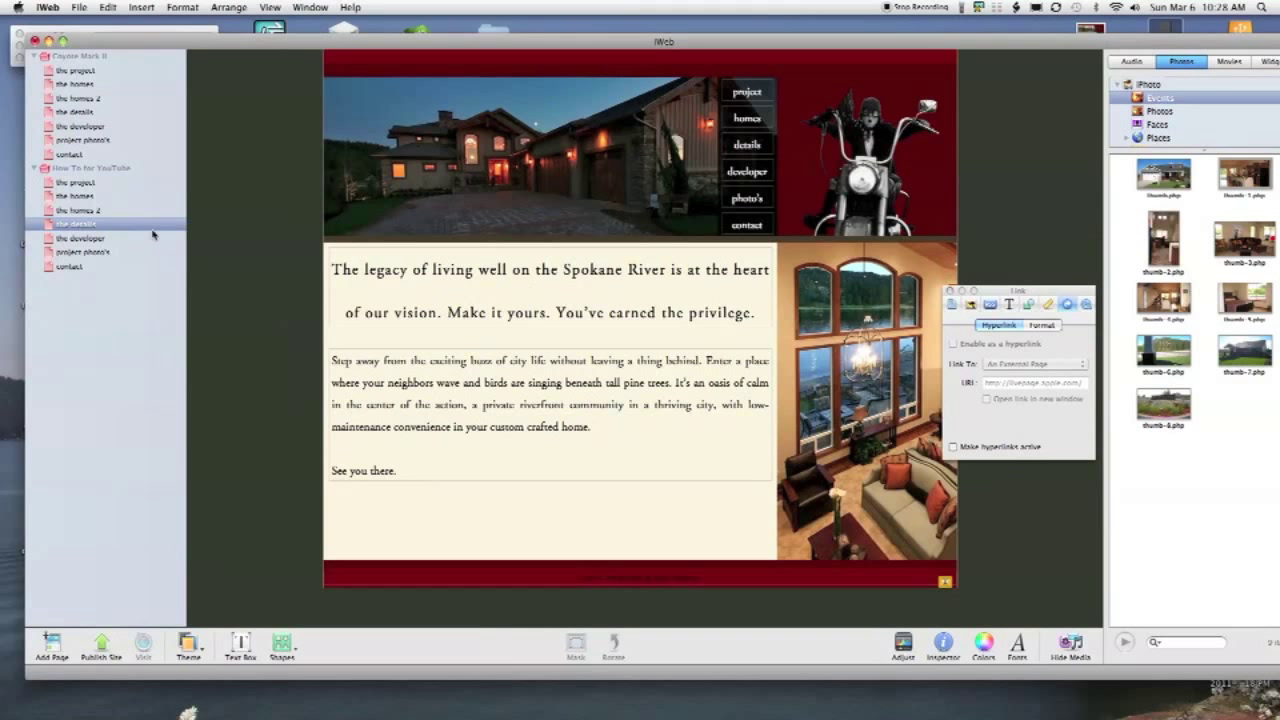
{"action": "left_click", "coordinate": [98, 239]}
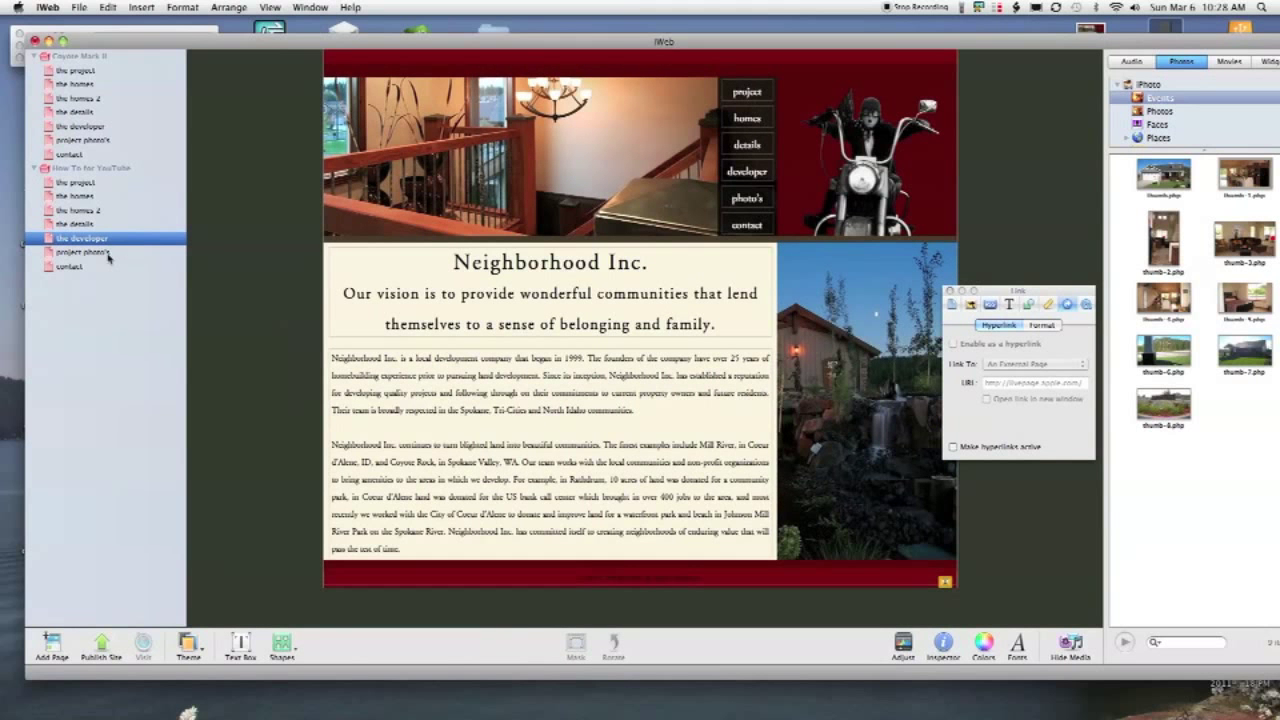
{"action": "left_click", "coordinate": [108, 254]}
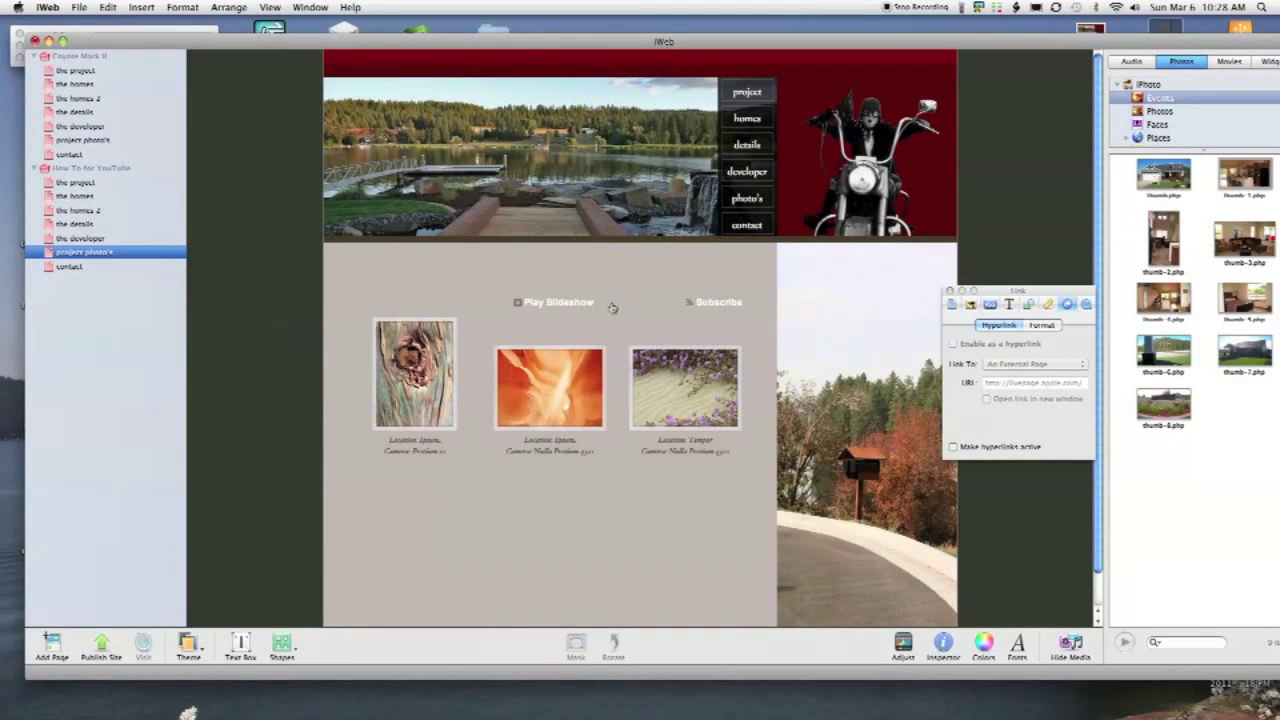
Fill the photo grid with thumb-8, the bedroom photo and thumb-7 from the Photos browser
{"action": "left_click", "coordinate": [560, 373]}
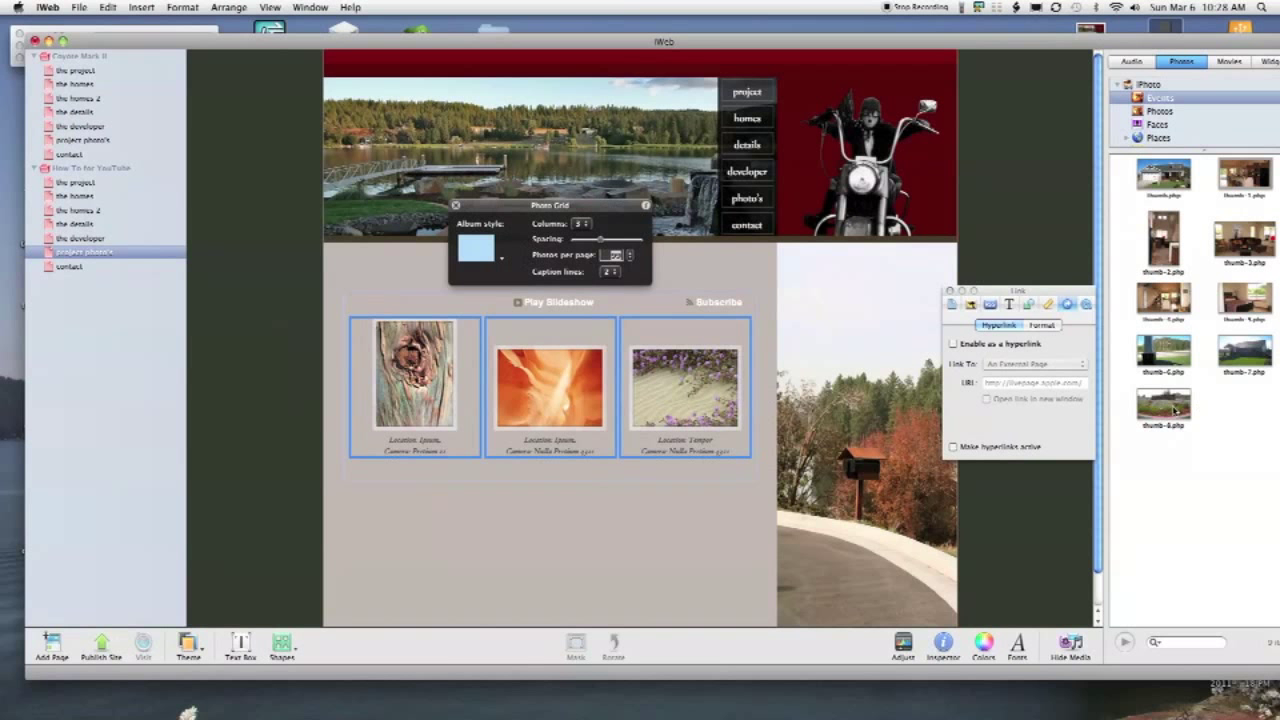
{"action": "left_click_drag", "start_coordinate": [1175, 410], "coordinate": [560, 390]}
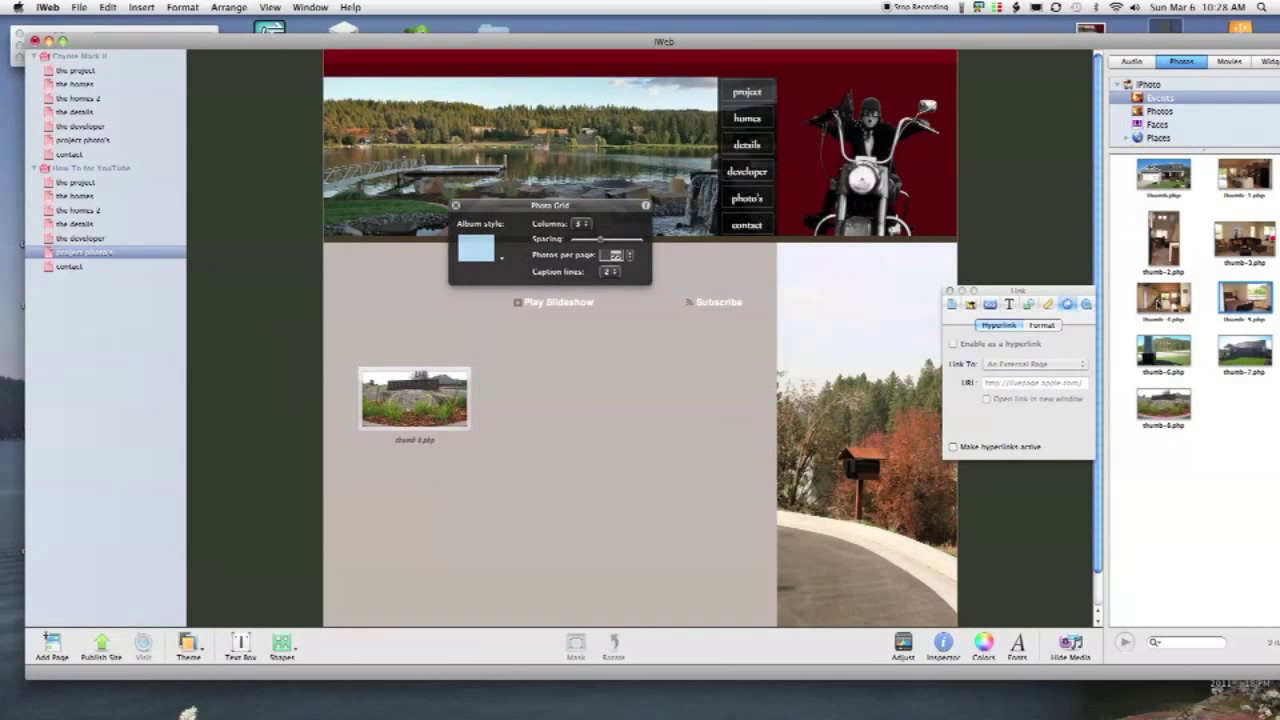
{"action": "left_click_drag", "start_coordinate": [1245, 297], "coordinate": [548, 390]}
{"action": "left_click_drag", "start_coordinate": [1234, 354], "coordinate": [658, 395]}
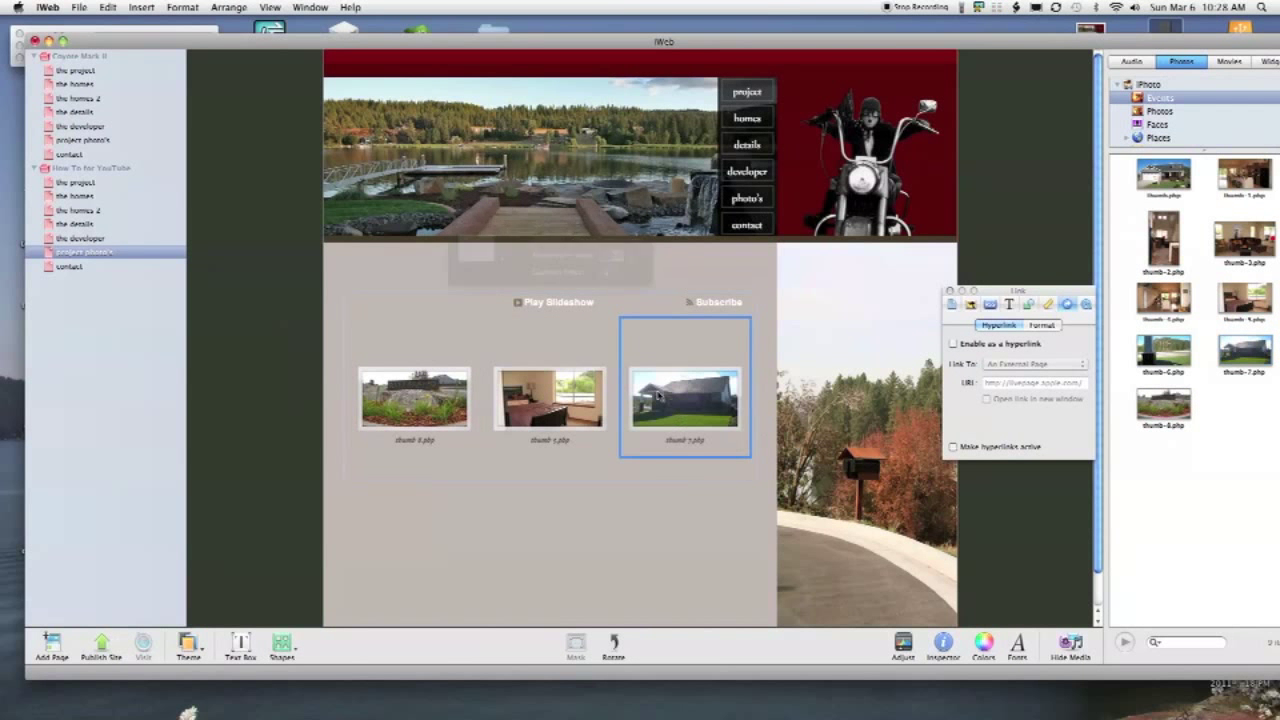
{"action": "left_click", "coordinate": [295, 340]}
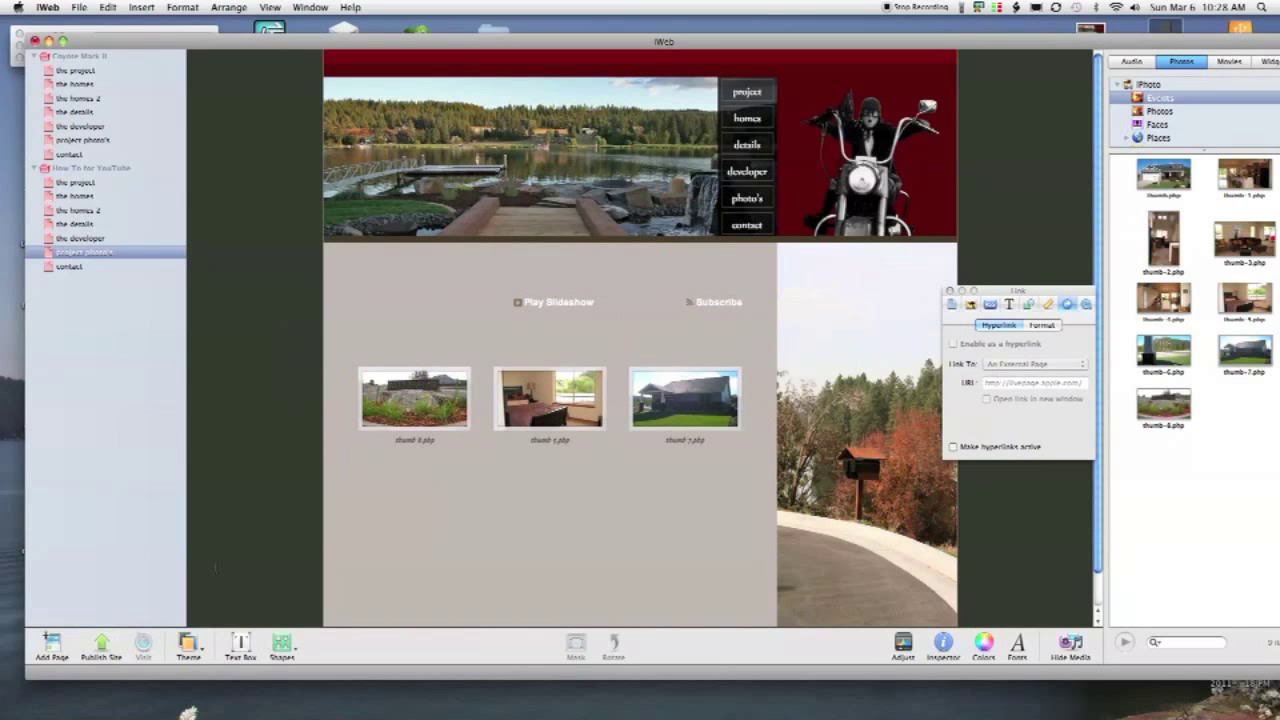
Add a temporary page from the Photos template and select its sample photo grid
{"action": "left_click", "coordinate": [52, 648]}
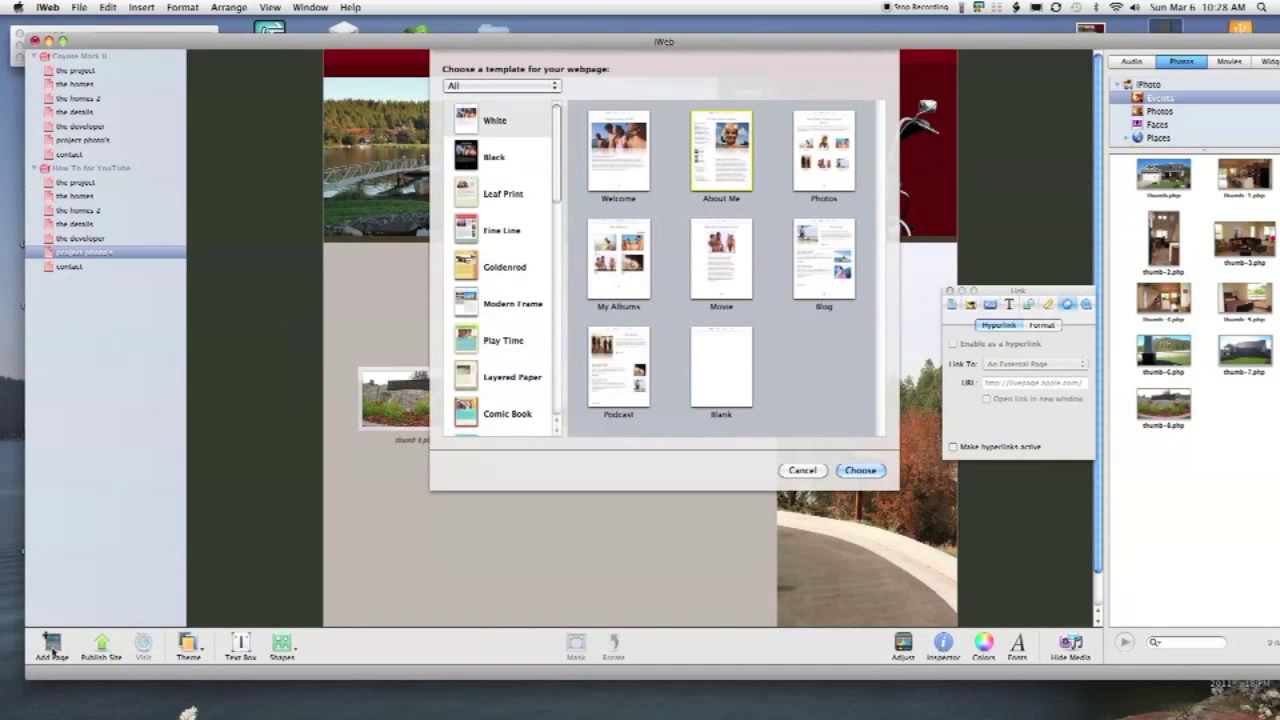
{"action": "left_click", "coordinate": [830, 168]}
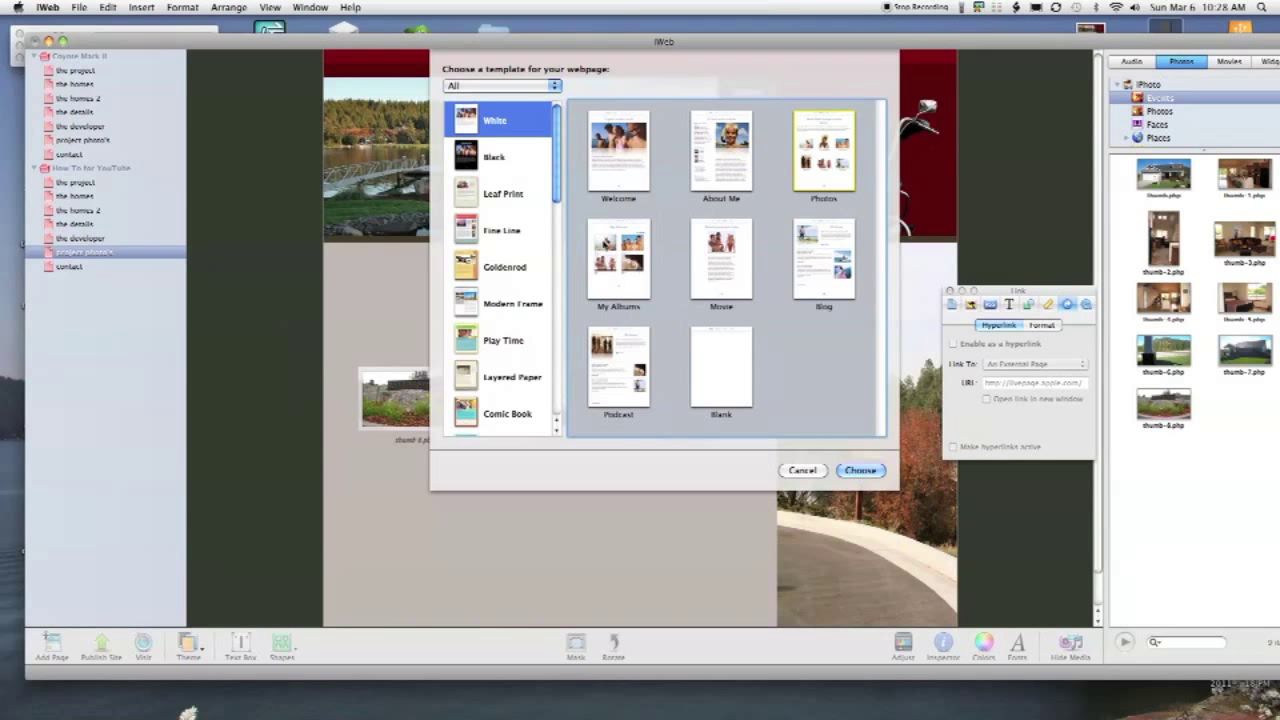
{"action": "left_click", "coordinate": [852, 471]}
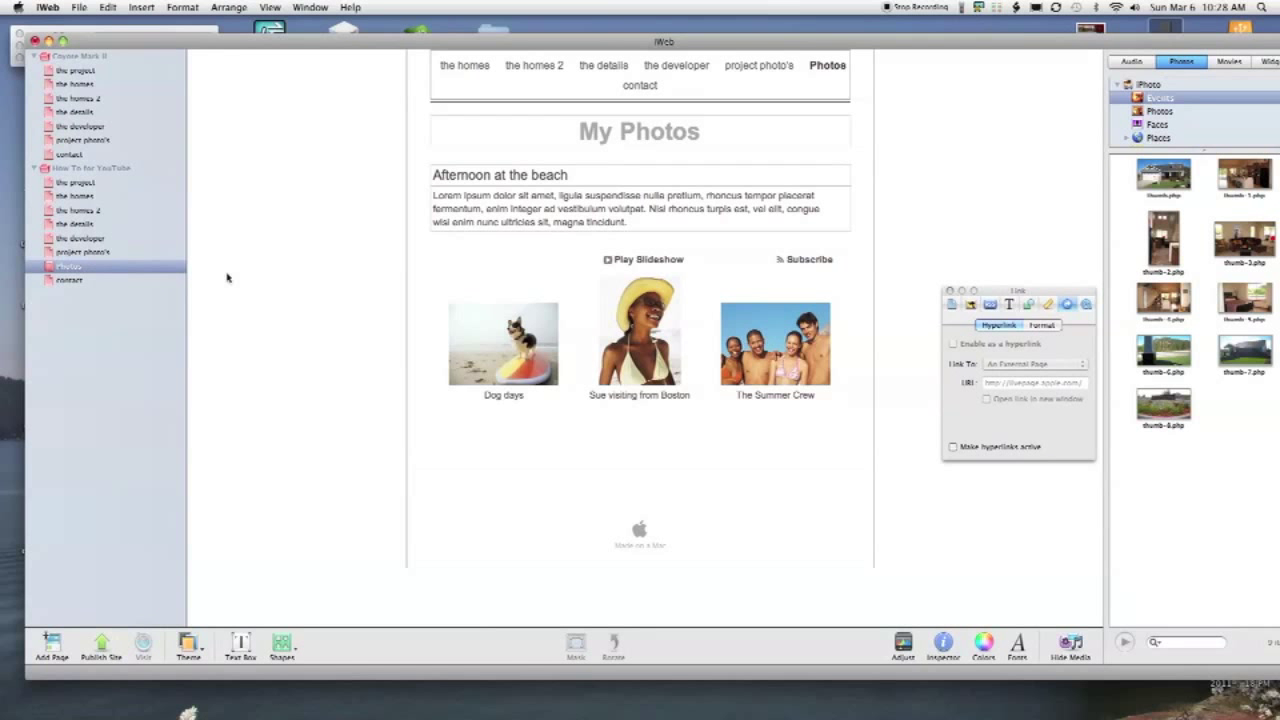
{"action": "left_click", "coordinate": [475, 253]}
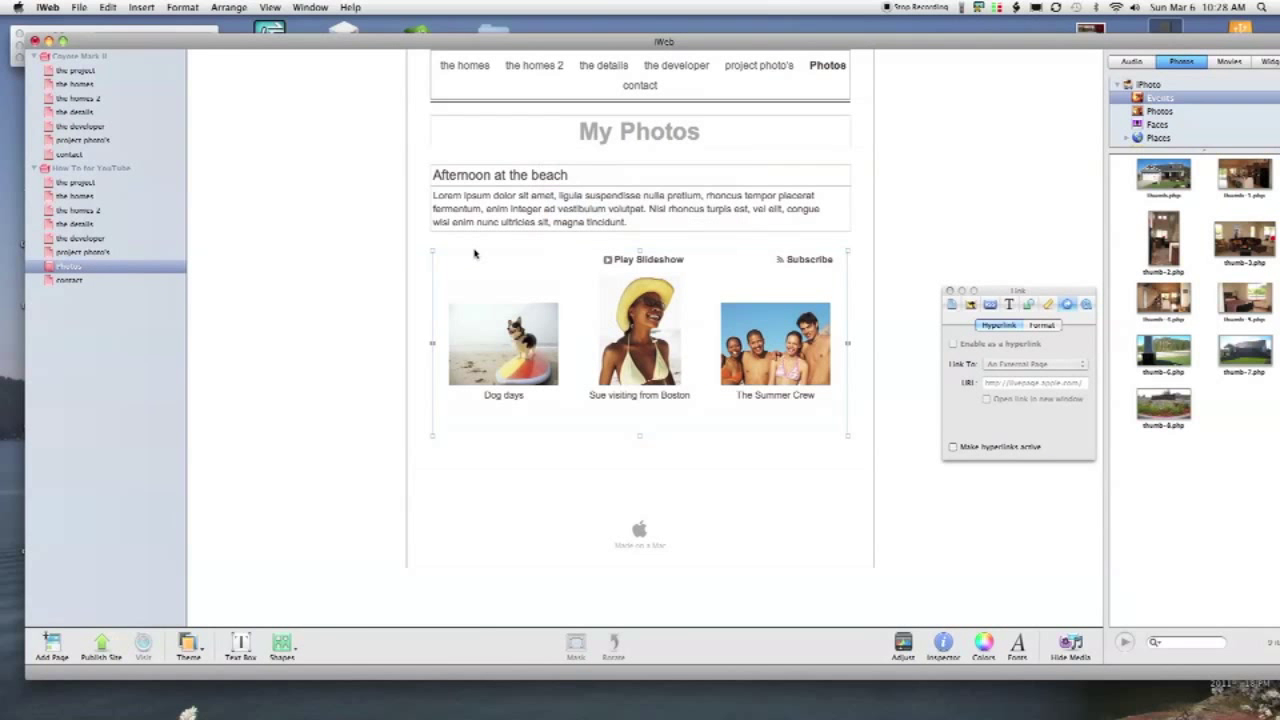
Replace the project photo's grid with the sample grid and move it below the header
{"action": "left_click", "coordinate": [84, 252]}
{"action": "left_click", "coordinate": [463, 407]}
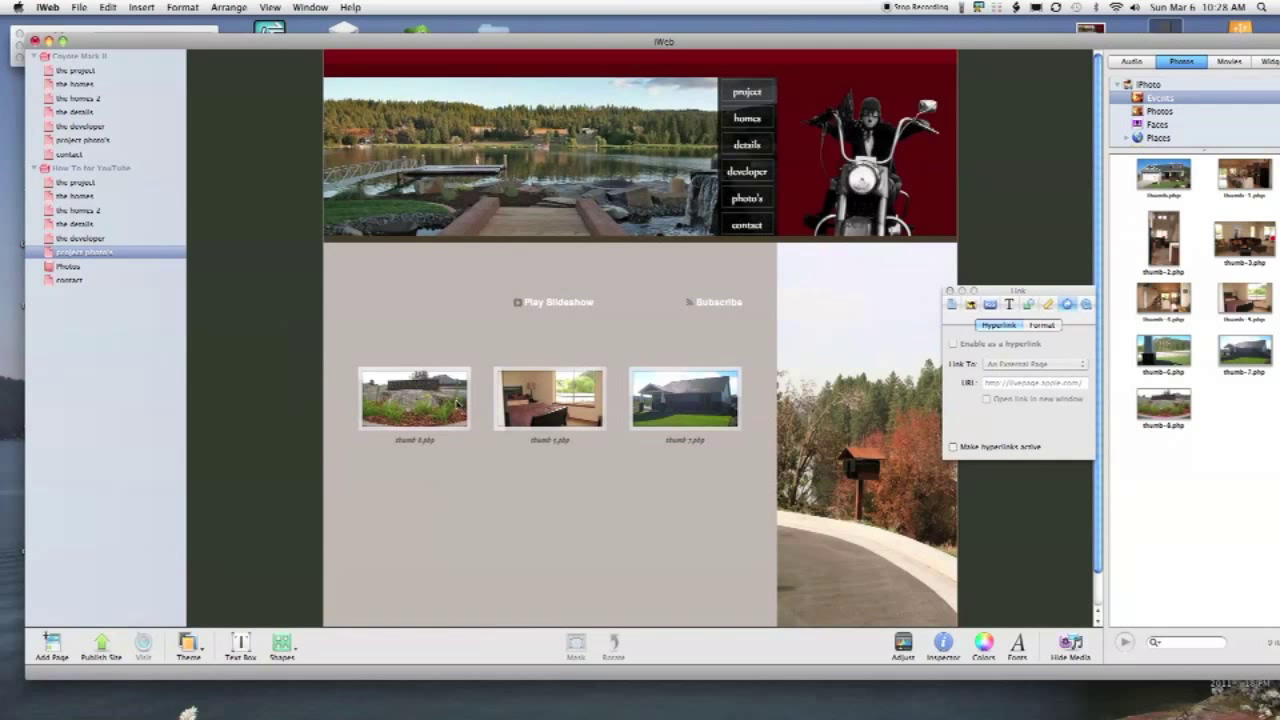
{"action": "left_click", "coordinate": [437, 297]}
{"action": "key", "text": "Delete"}
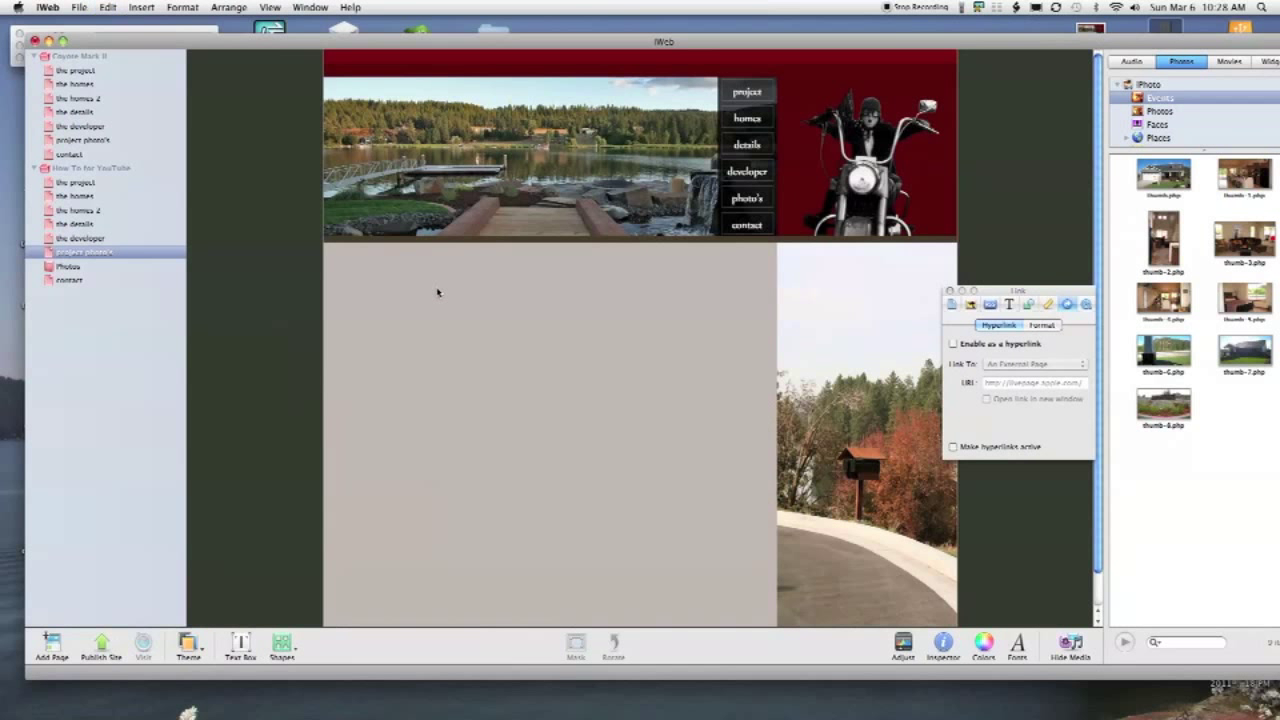
{"action": "key", "text": "super+z"}
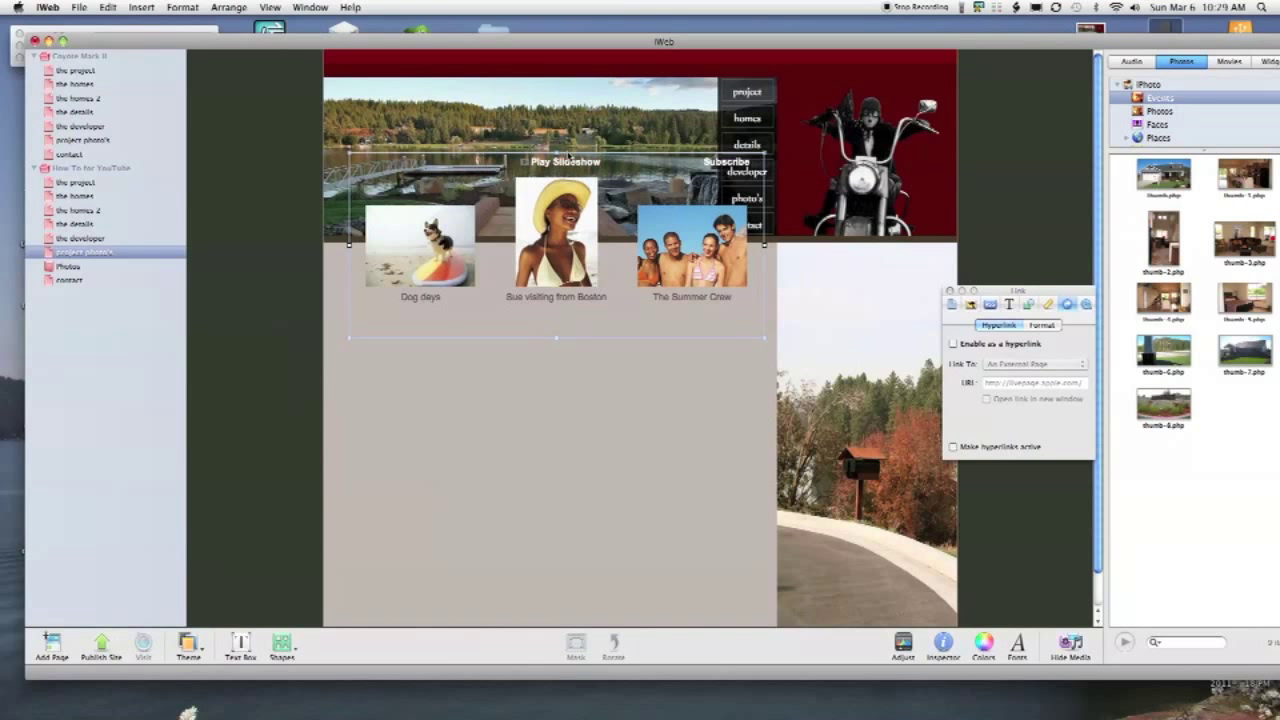
{"action": "left_click_drag", "start_coordinate": [567, 163], "coordinate": [565, 303]}
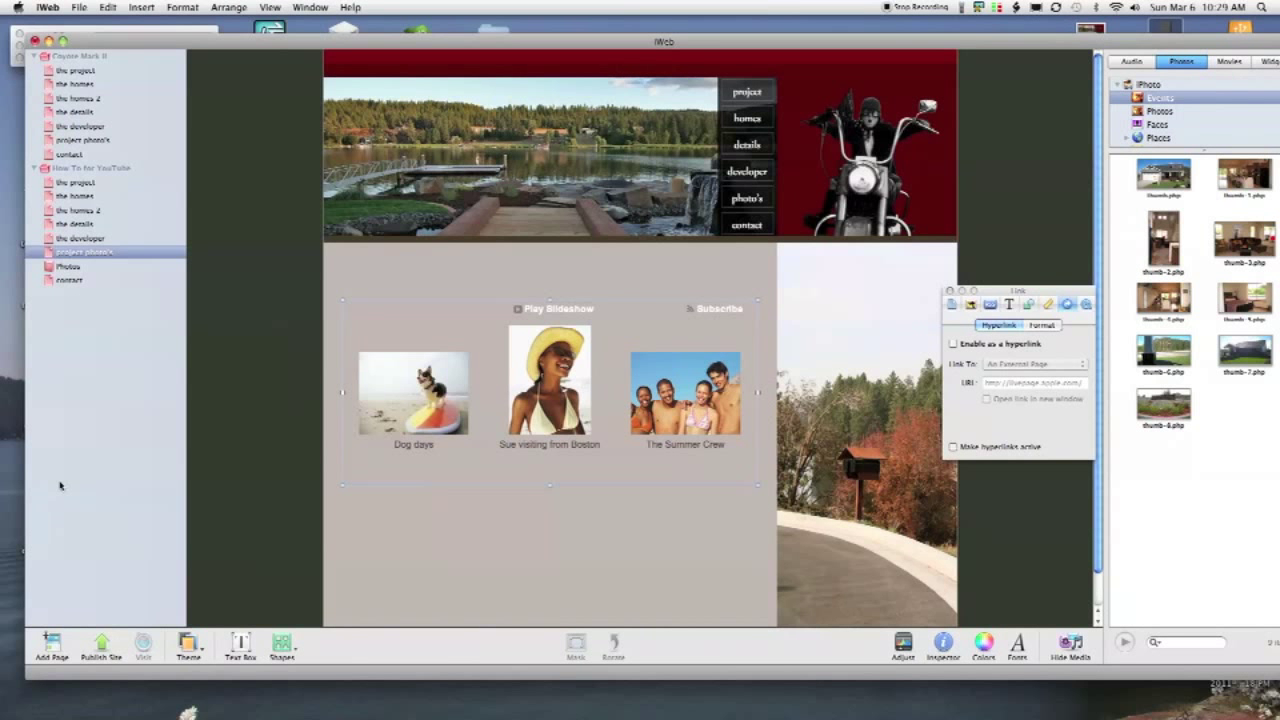
Delete the temporary Photos page
{"action": "left_click", "coordinate": [70, 267]}
{"action": "right_click", "coordinate": [73, 271]}
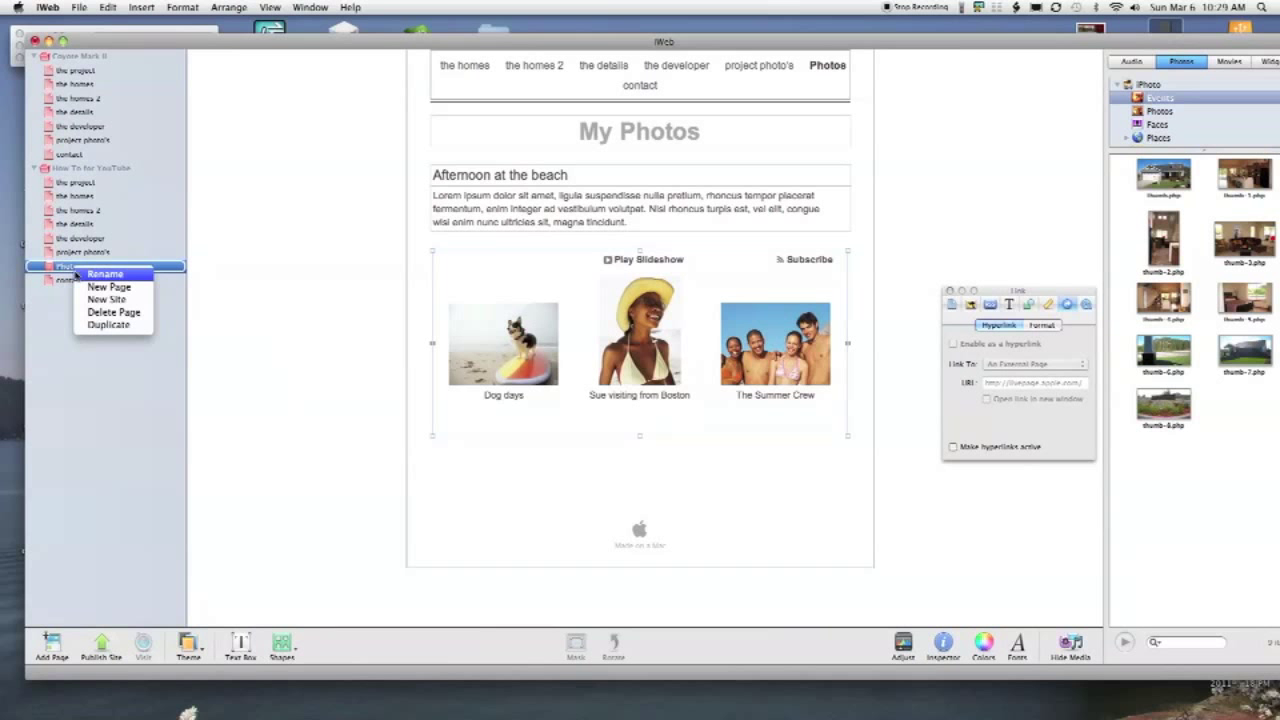
{"action": "key", "text": "Return"}
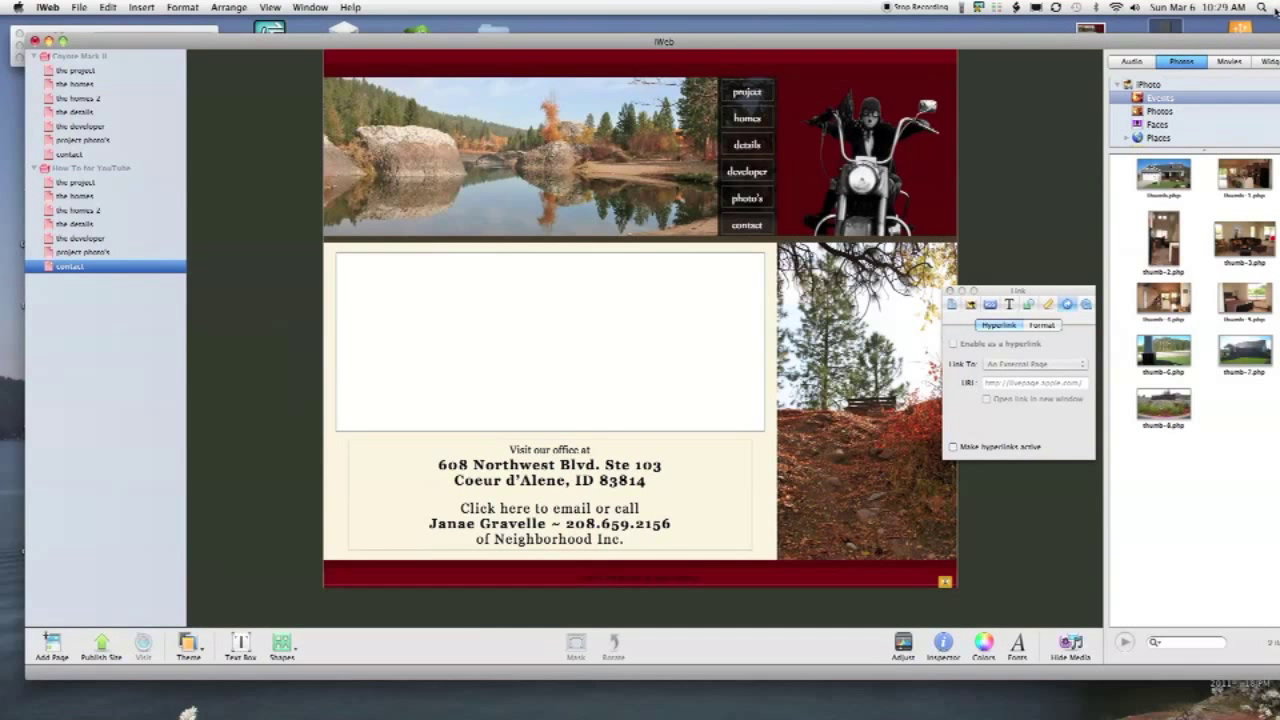
Add a Google Maps widget to the contact page and size it over the left content area
{"action": "left_click", "coordinate": [1268, 61]}
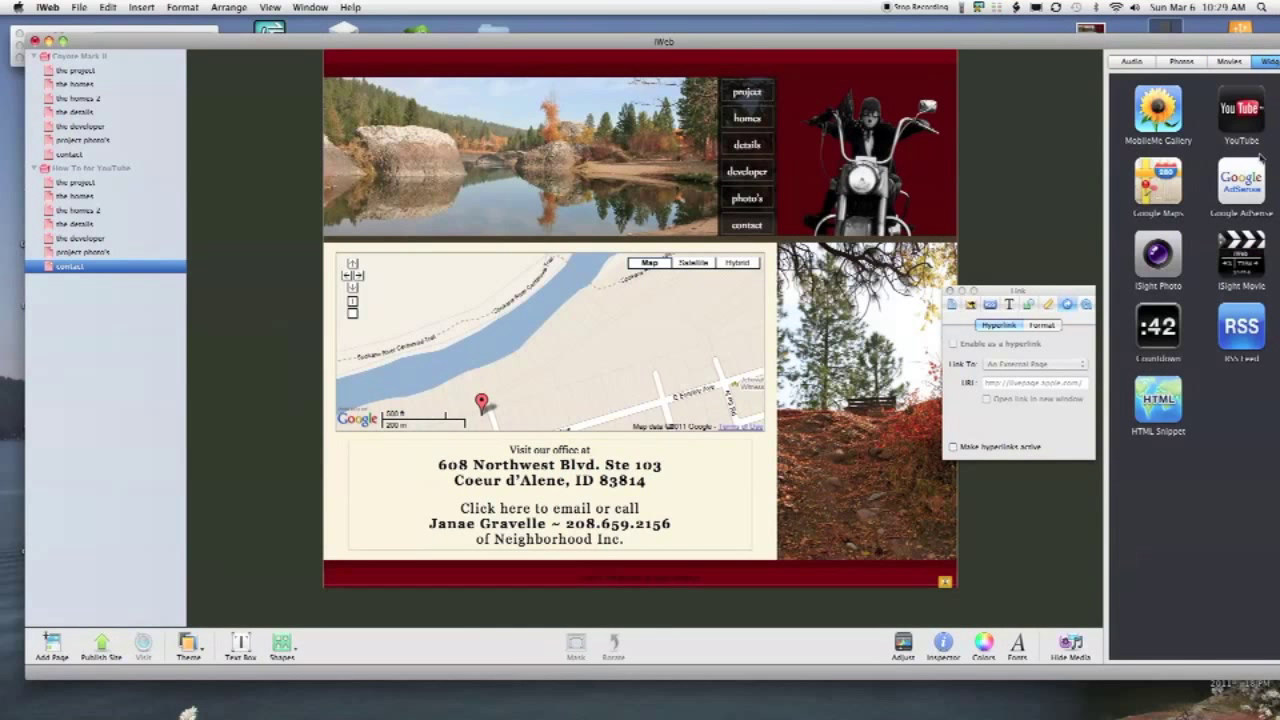
{"action": "left_click_drag", "start_coordinate": [1155, 42], "coordinate": [1101, 7]}
{"action": "left_click_drag", "start_coordinate": [1124, 167], "coordinate": [994, 206]}
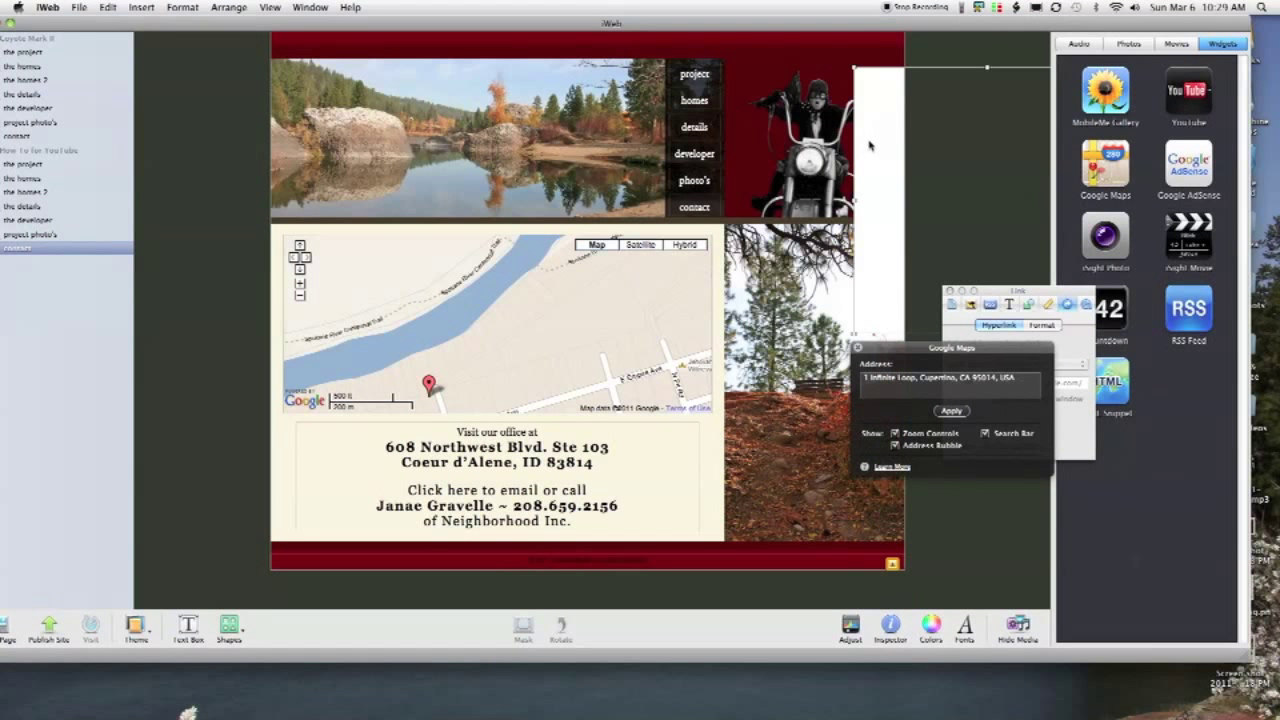
{"action": "left_click_drag", "start_coordinate": [869, 146], "coordinate": [418, 203]}
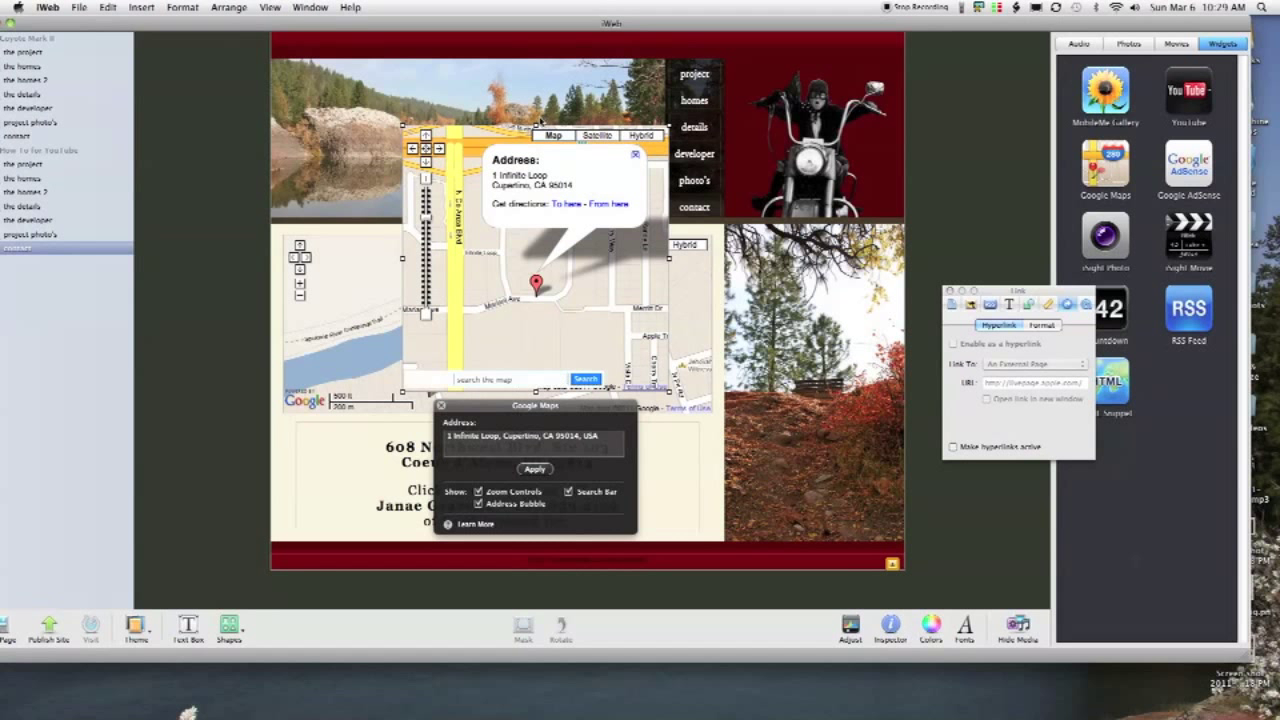
{"action": "left_click_drag", "start_coordinate": [536, 126], "coordinate": [509, 240]}
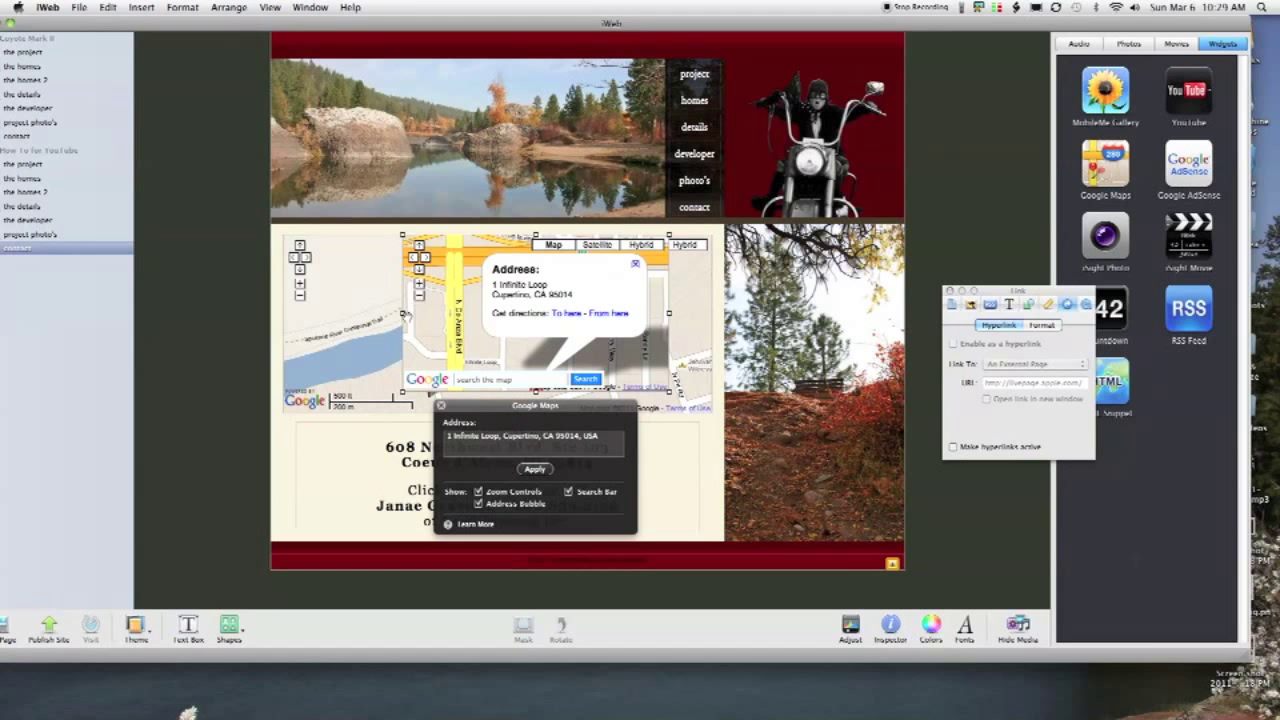
{"action": "left_click_drag", "start_coordinate": [404, 317], "coordinate": [284, 313]}
{"action": "left_click_drag", "start_coordinate": [667, 313], "coordinate": [712, 313]}
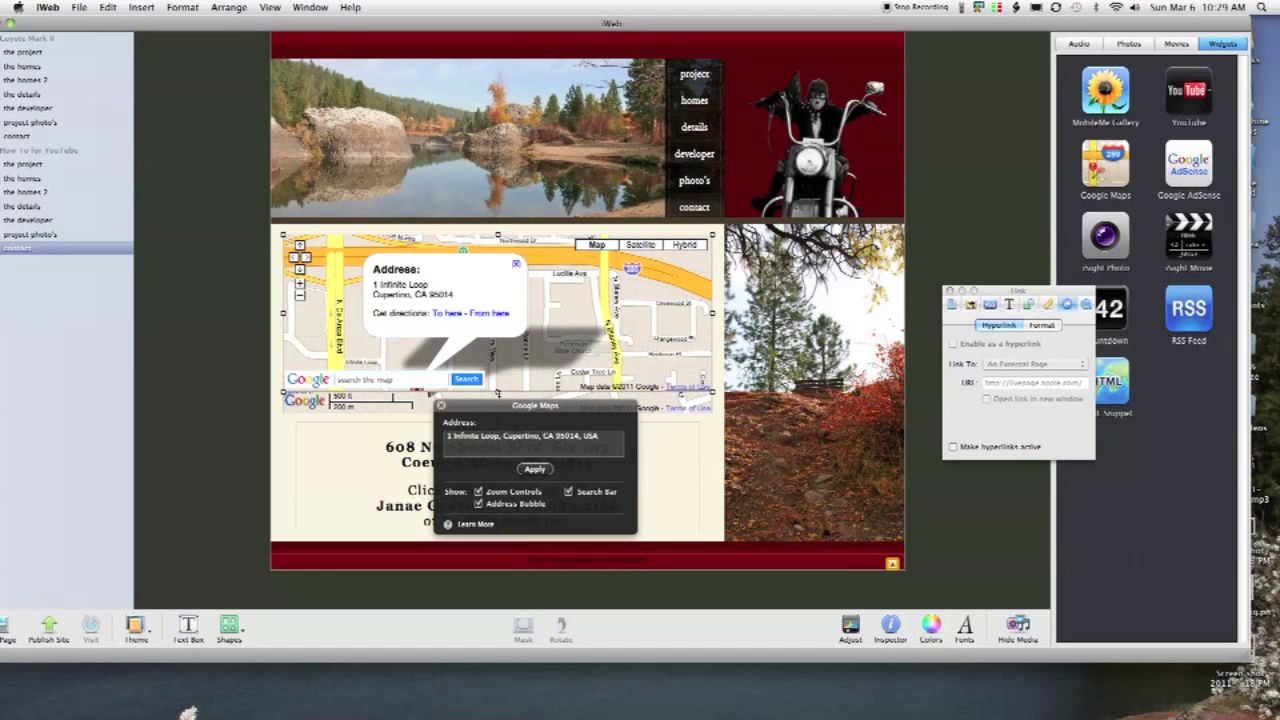
{"action": "left_click_drag", "start_coordinate": [498, 391], "coordinate": [498, 411]}
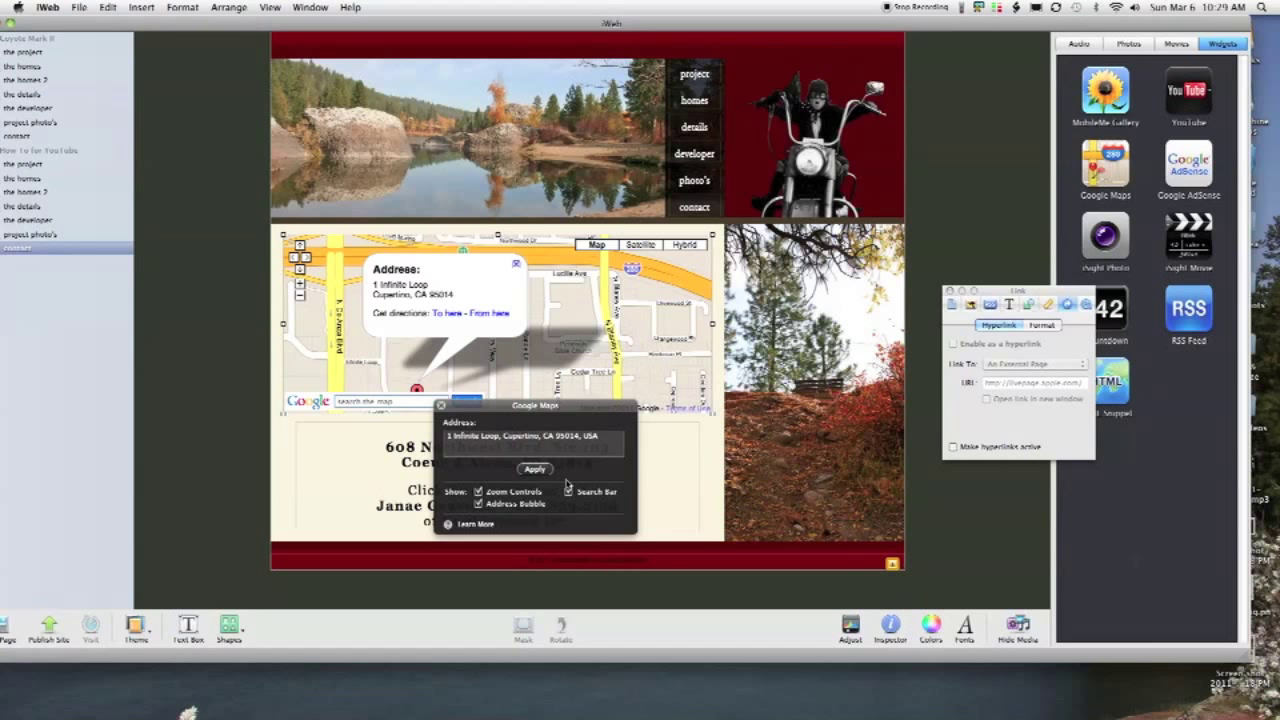
Turn off the map's zoom controls, search bar and address bubble
{"action": "left_click", "coordinate": [479, 492]}
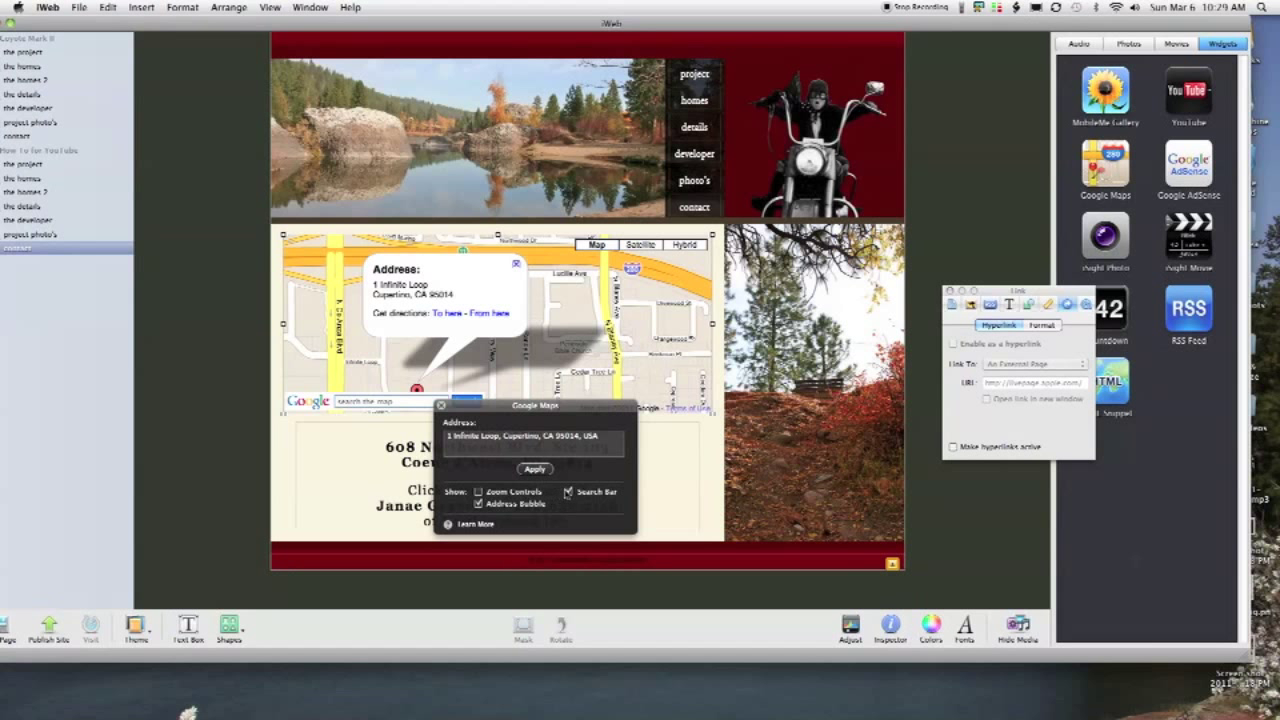
{"action": "left_click", "coordinate": [568, 492]}
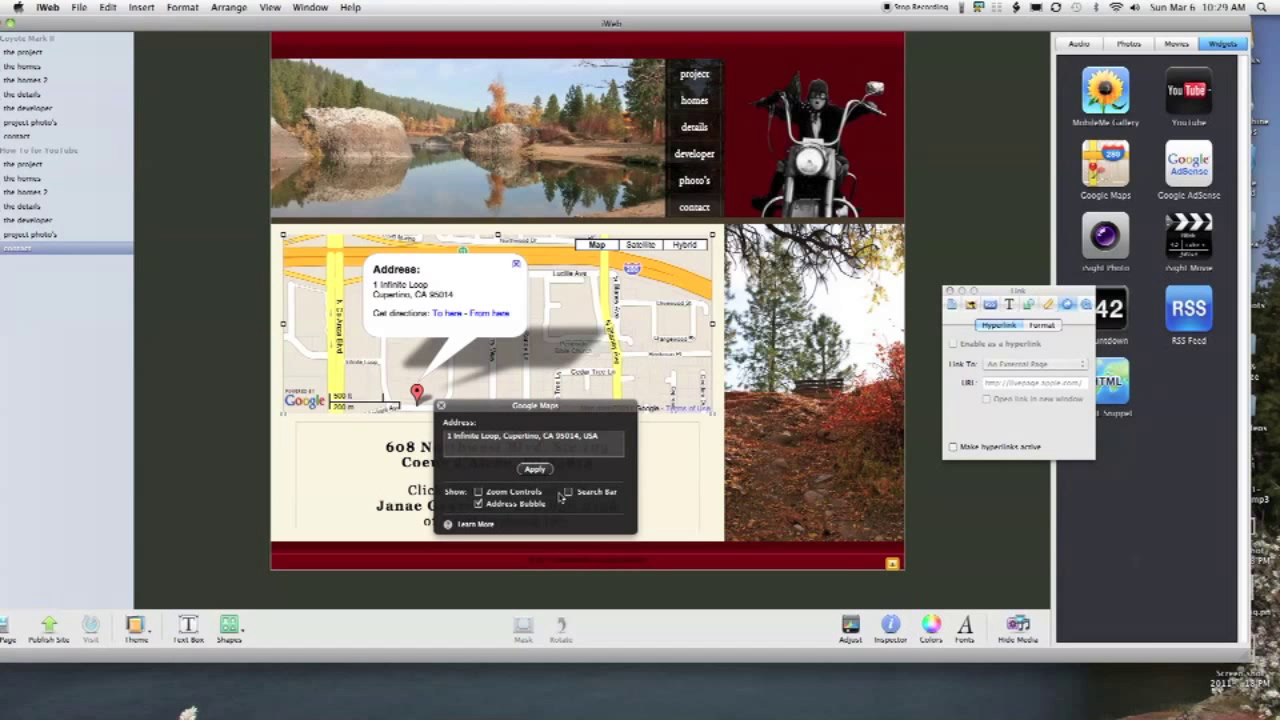
{"action": "left_click", "coordinate": [478, 504]}
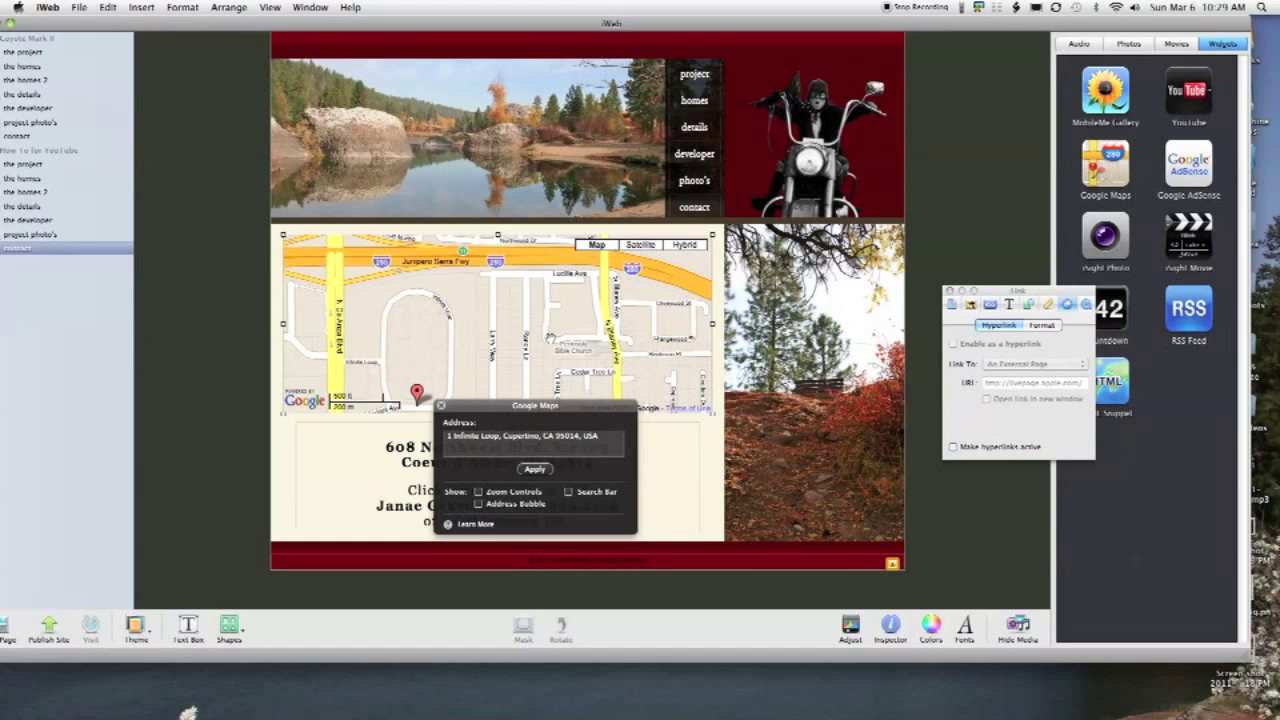
Zoom in near the church, pan the map, and try the Satellite and Hybrid views
{"action": "double_click", "coordinate": [549, 337]}
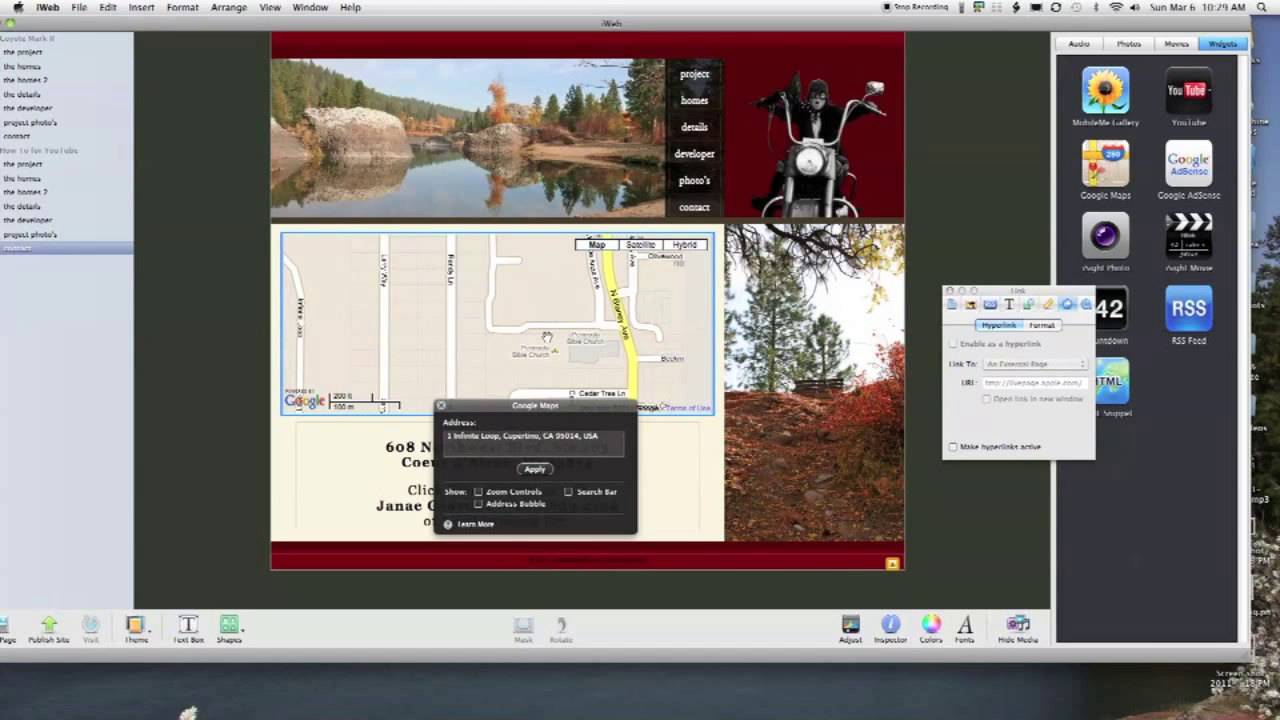
{"action": "left_click_drag", "start_coordinate": [430, 326], "coordinate": [535, 384]}
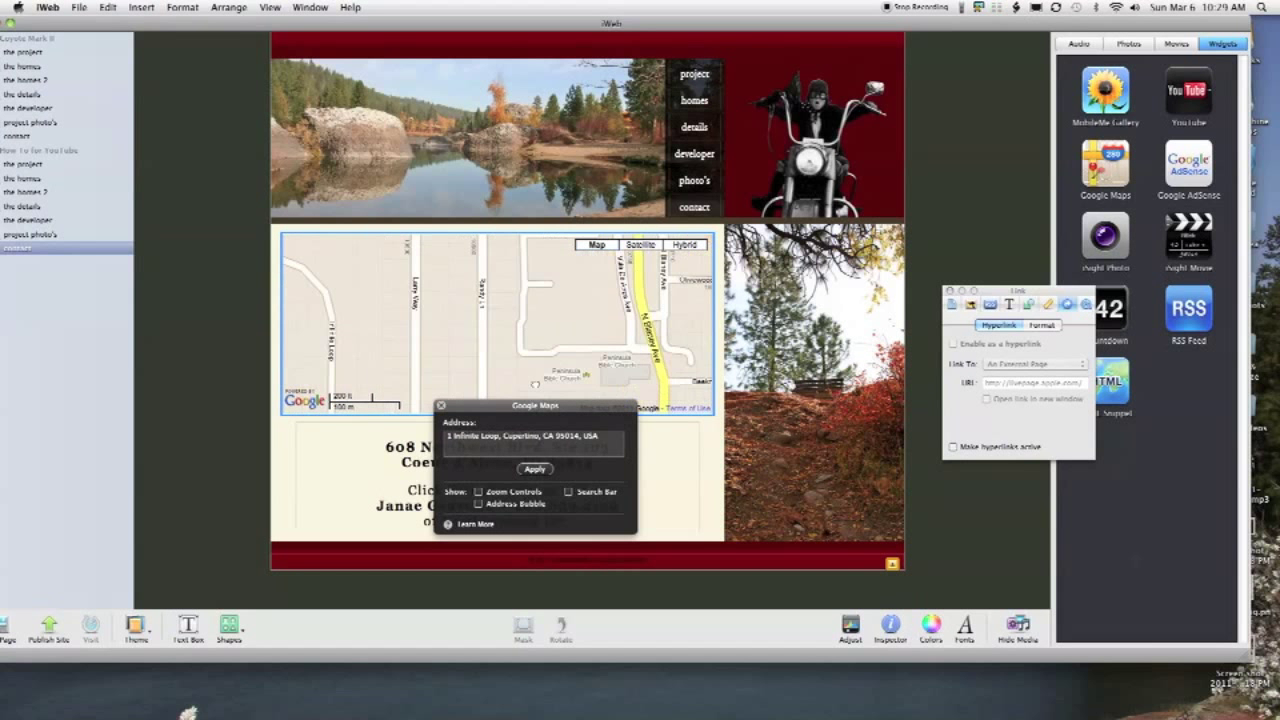
{"action": "left_click", "coordinate": [643, 246]}
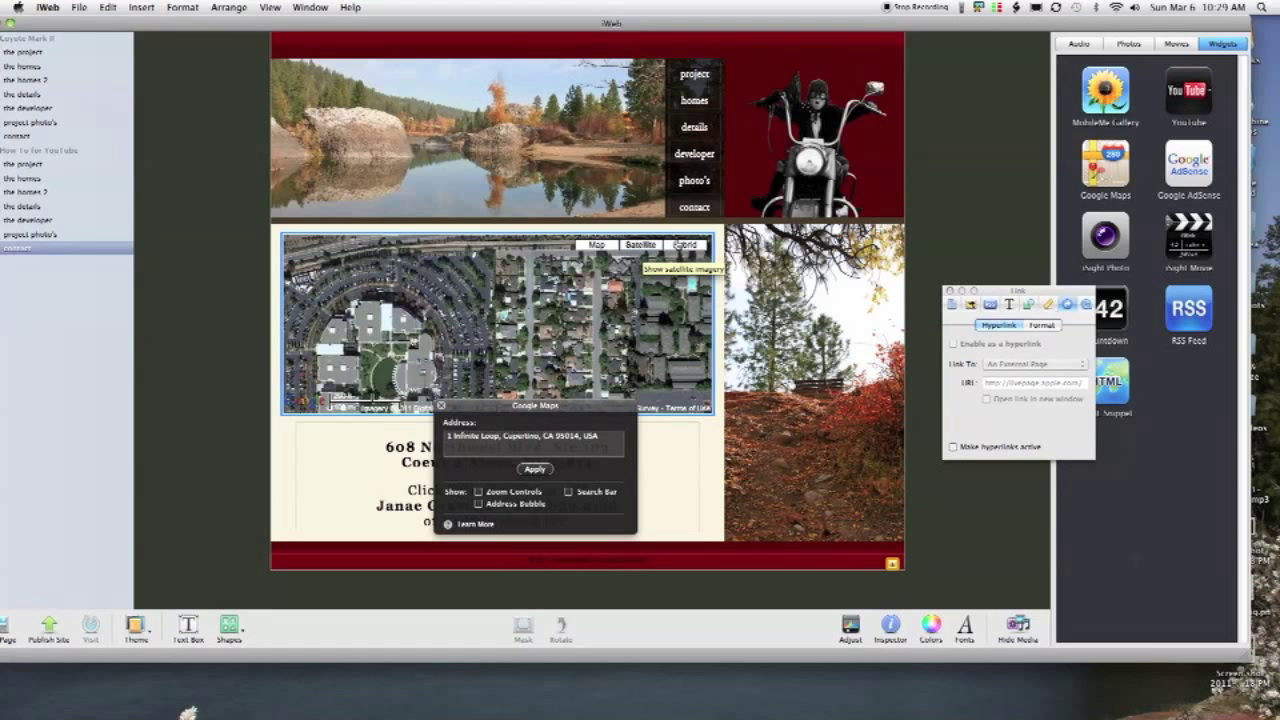
{"action": "left_click", "coordinate": [684, 245]}
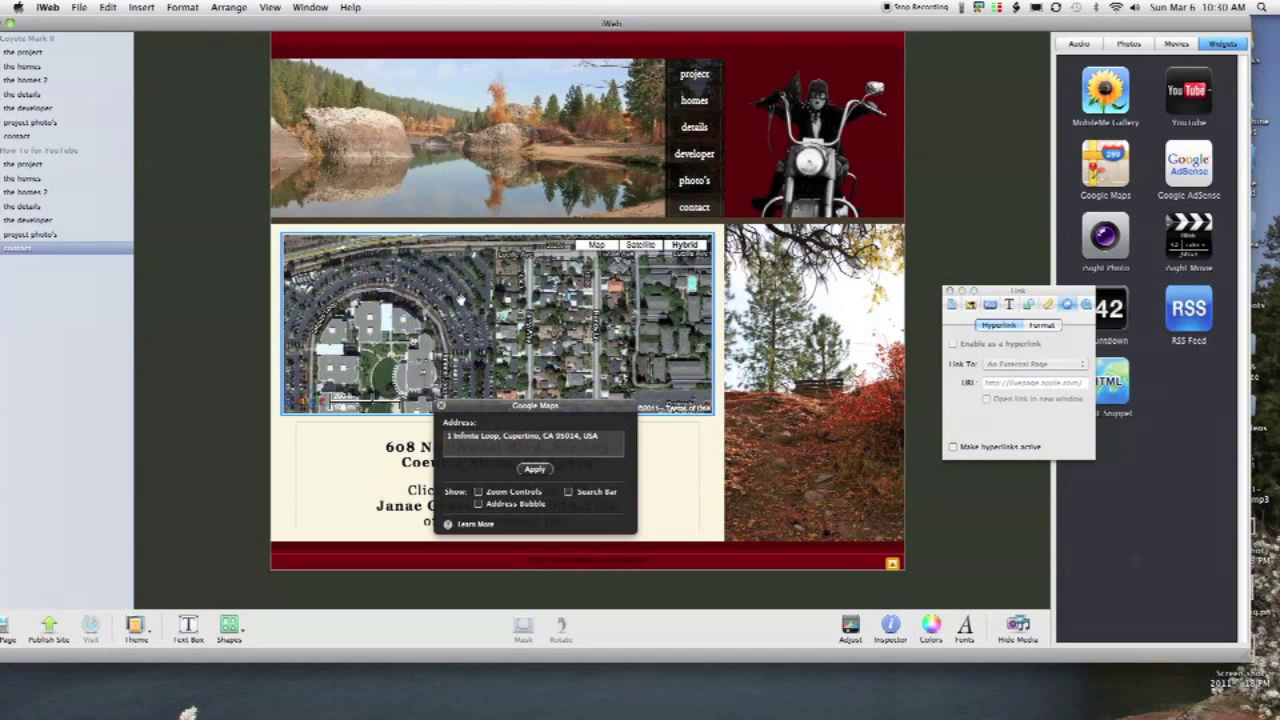
{"action": "left_click", "coordinate": [221, 400]}
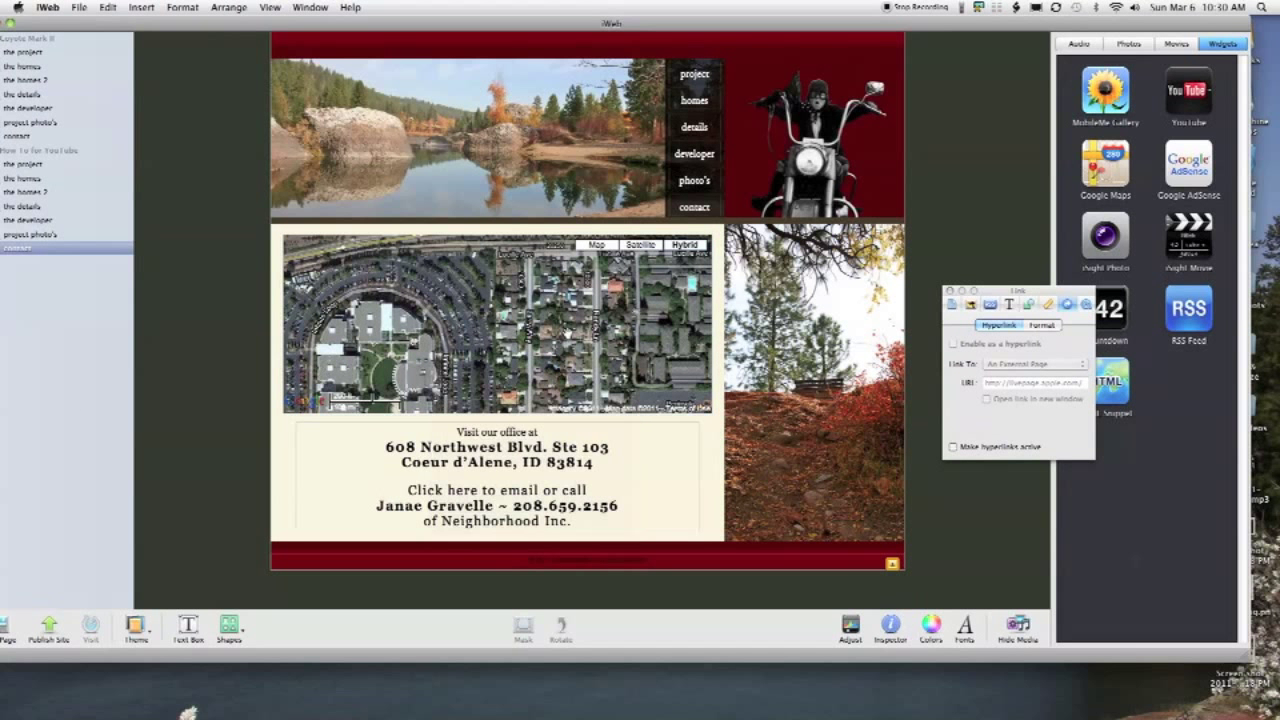
{"action": "left_click", "coordinate": [567, 328]}
{"action": "left_click", "coordinate": [223, 357]}
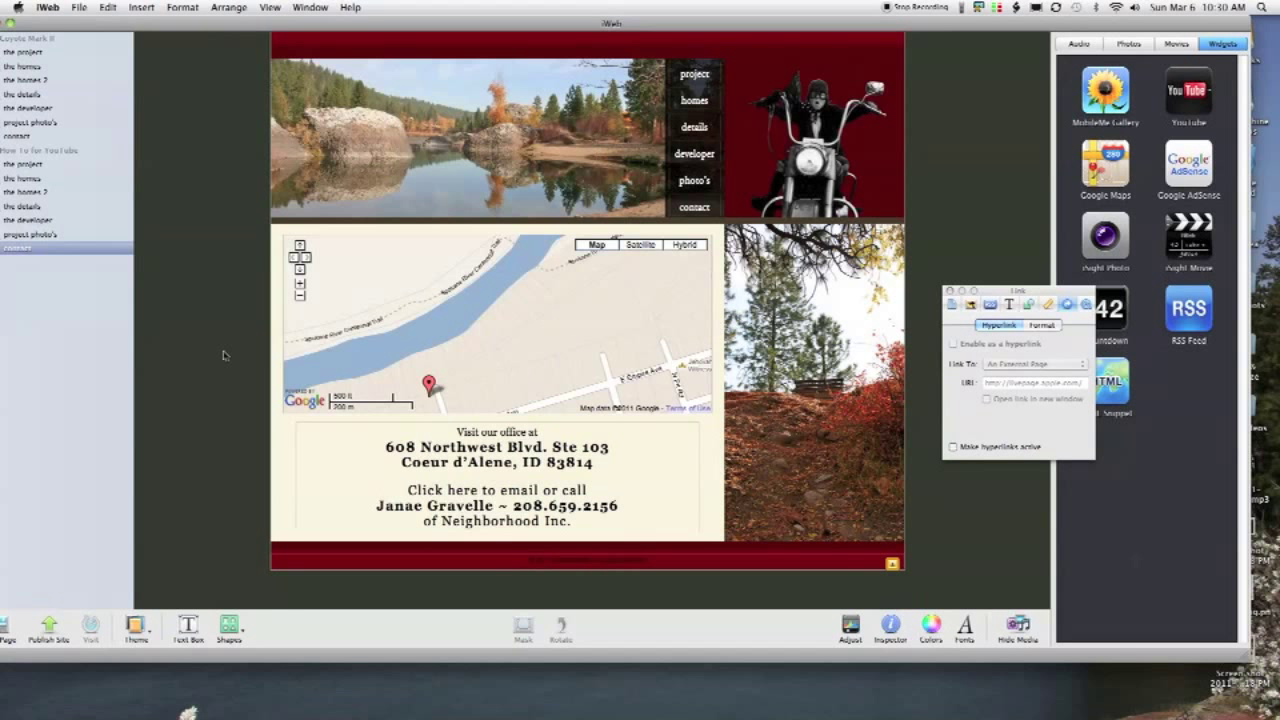
{"action": "double_click", "coordinate": [537, 462]}
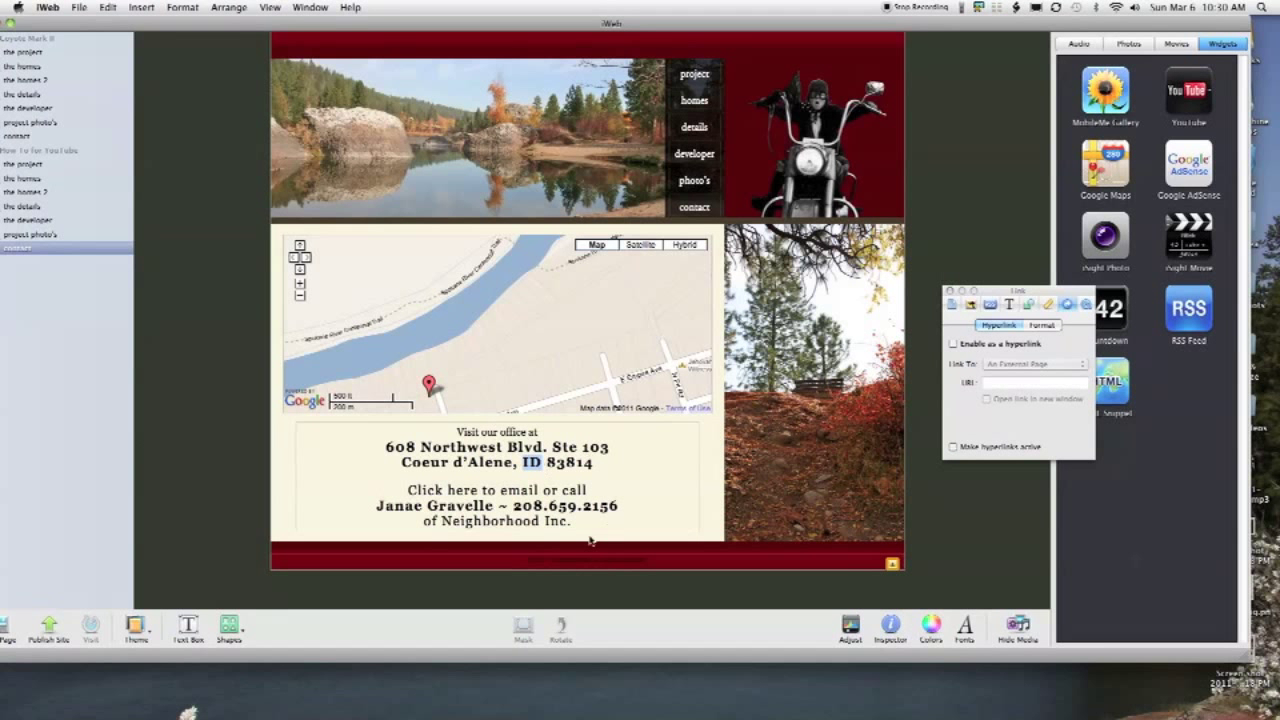
{"action": "triple_click", "coordinate": [463, 508]}
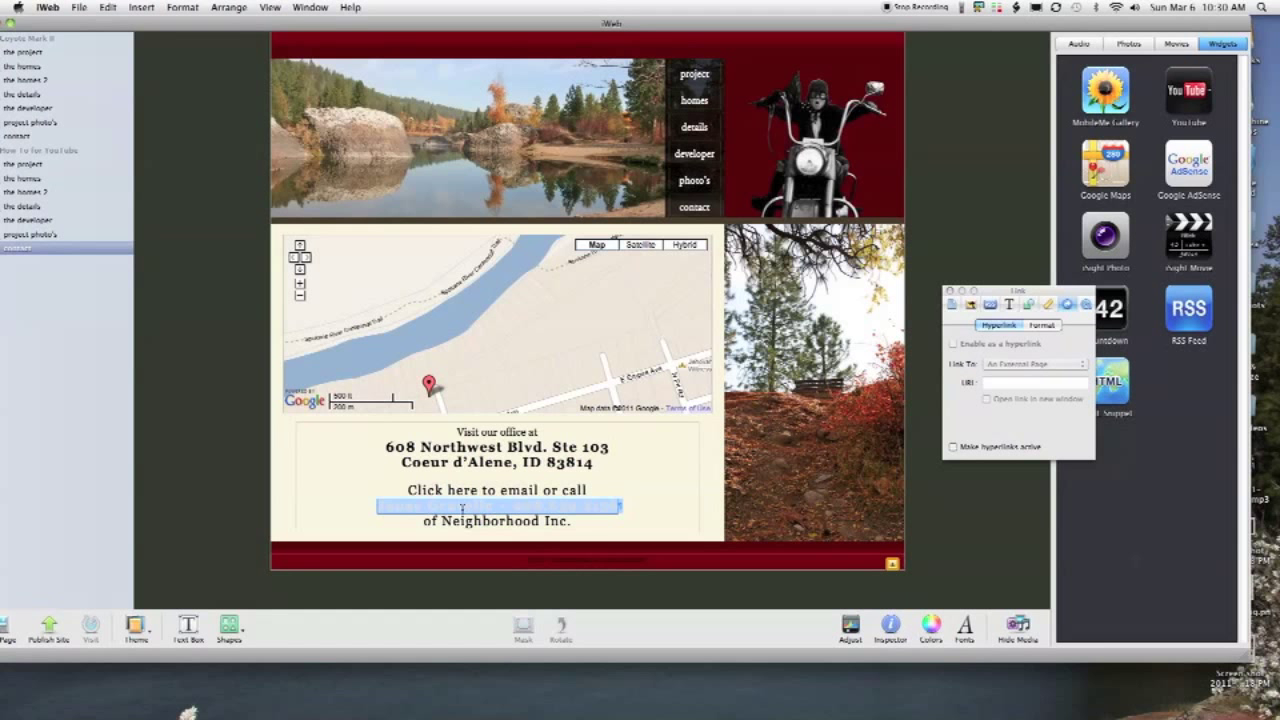
{"action": "double_click", "coordinate": [548, 506]}
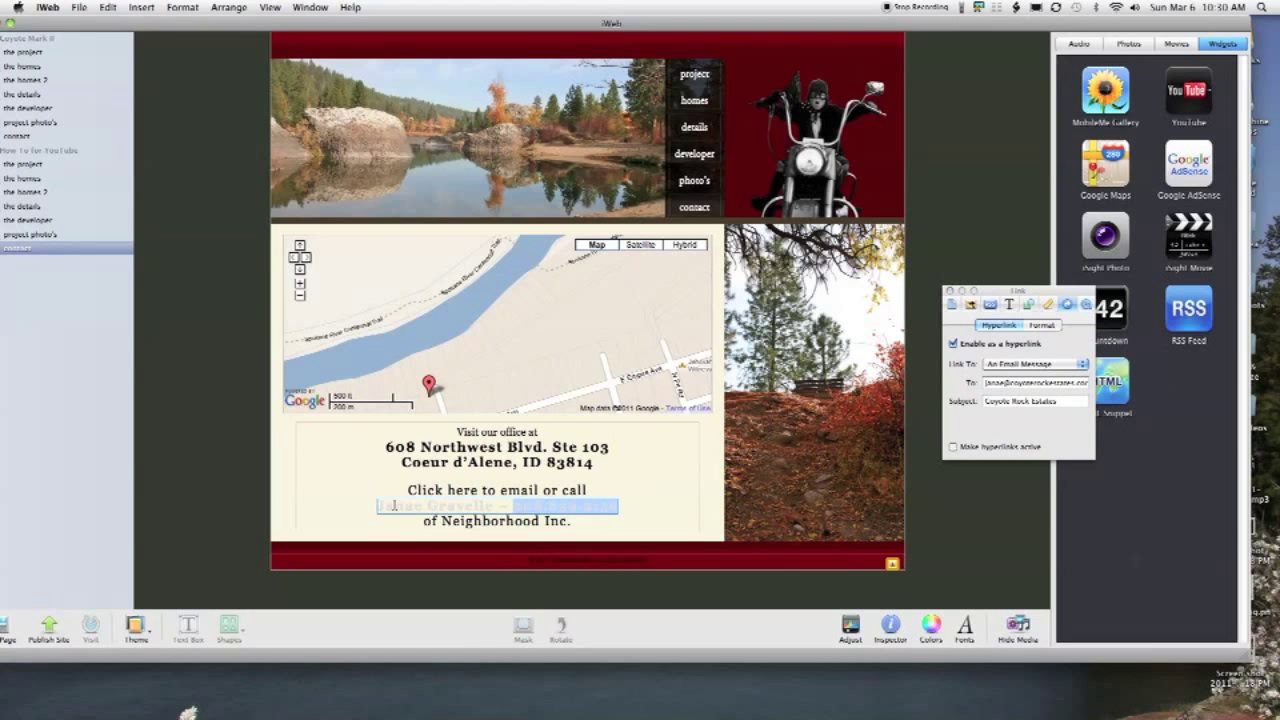
{"action": "left_click_drag", "start_coordinate": [377, 506], "coordinate": [618, 505]}
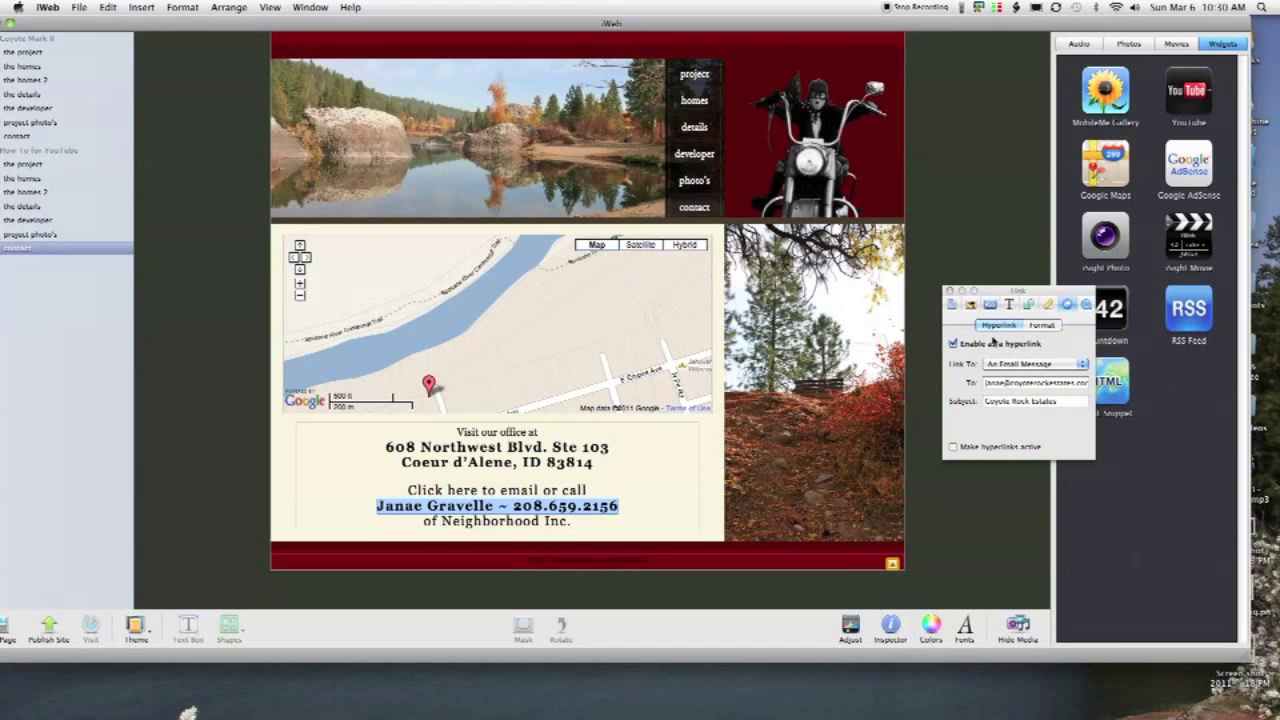
{"action": "left_click", "coordinate": [1040, 365]}
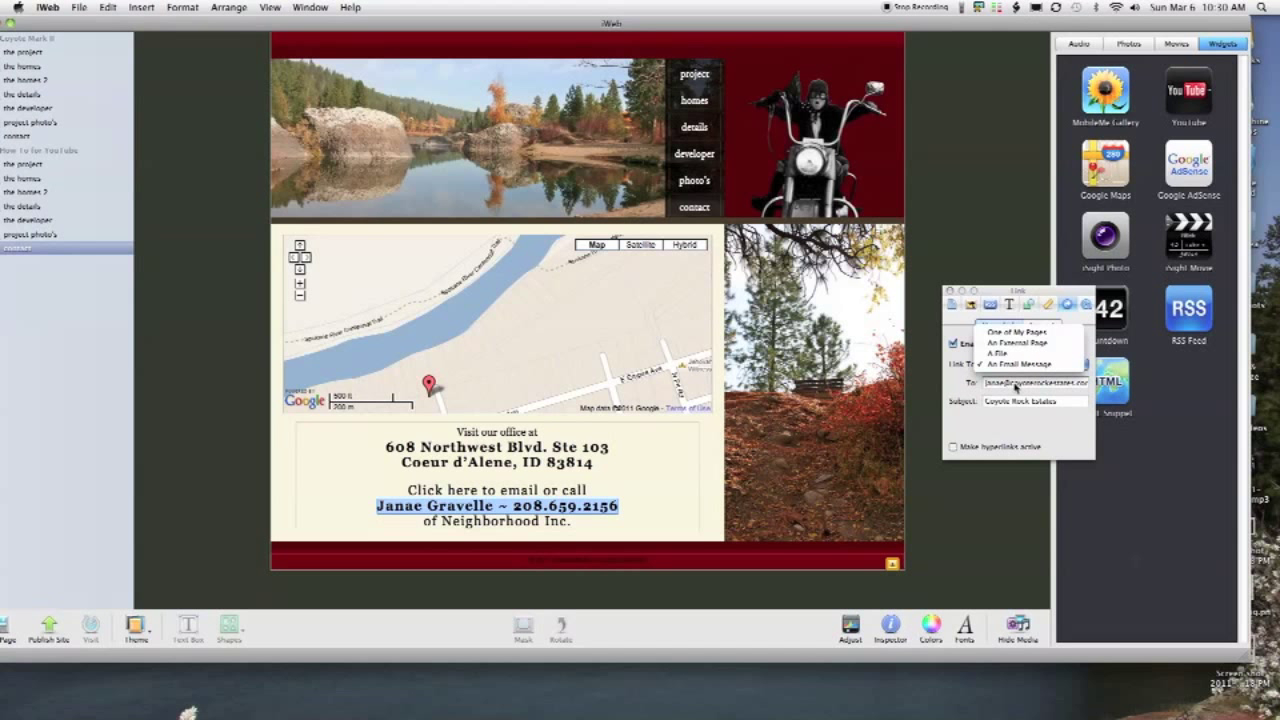
{"action": "left_click", "coordinate": [1016, 386]}
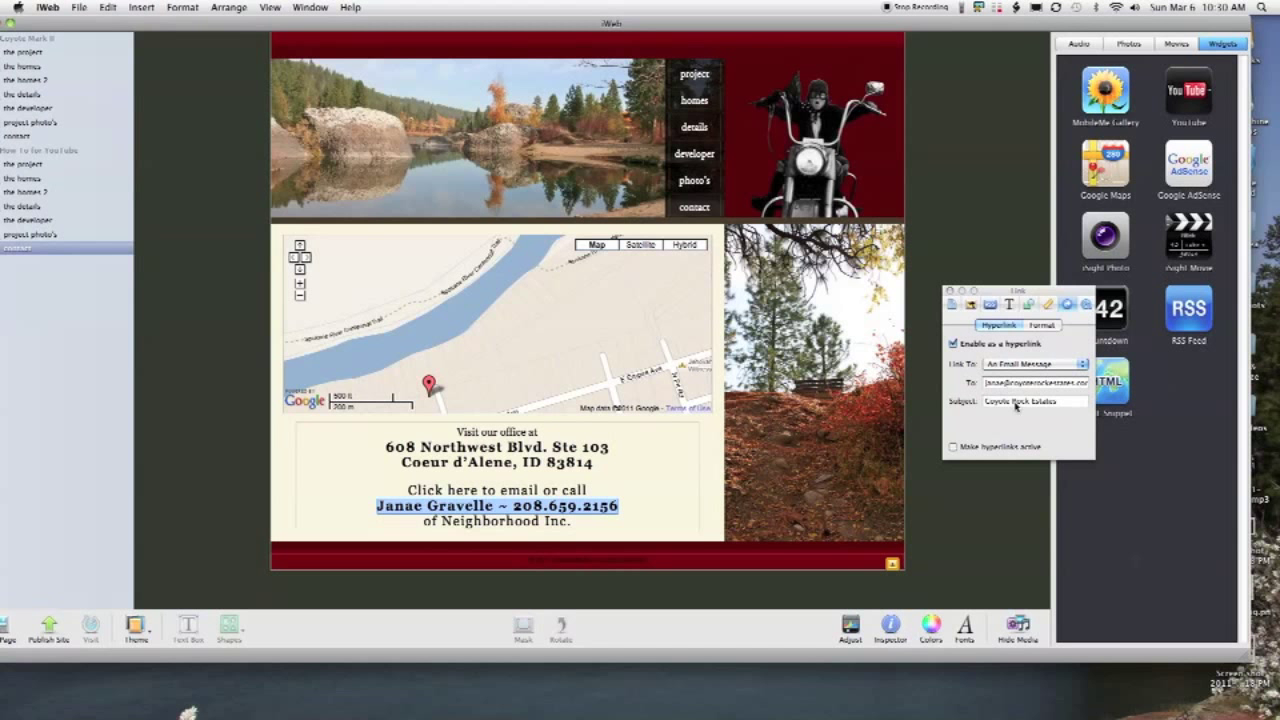
{"action": "left_click", "coordinate": [1015, 403]}
{"action": "left_click_drag", "start_coordinate": [1001, 401], "coordinate": [985, 401]}
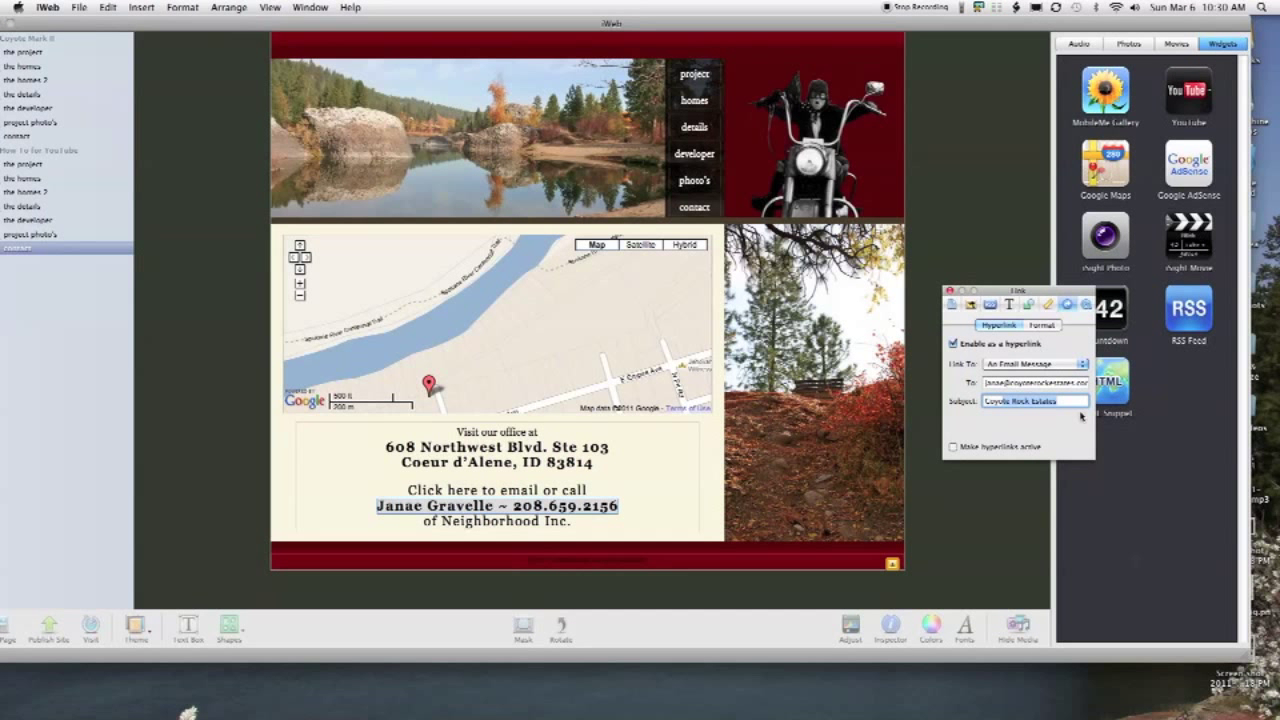
{"action": "left_click", "coordinate": [986, 114]}
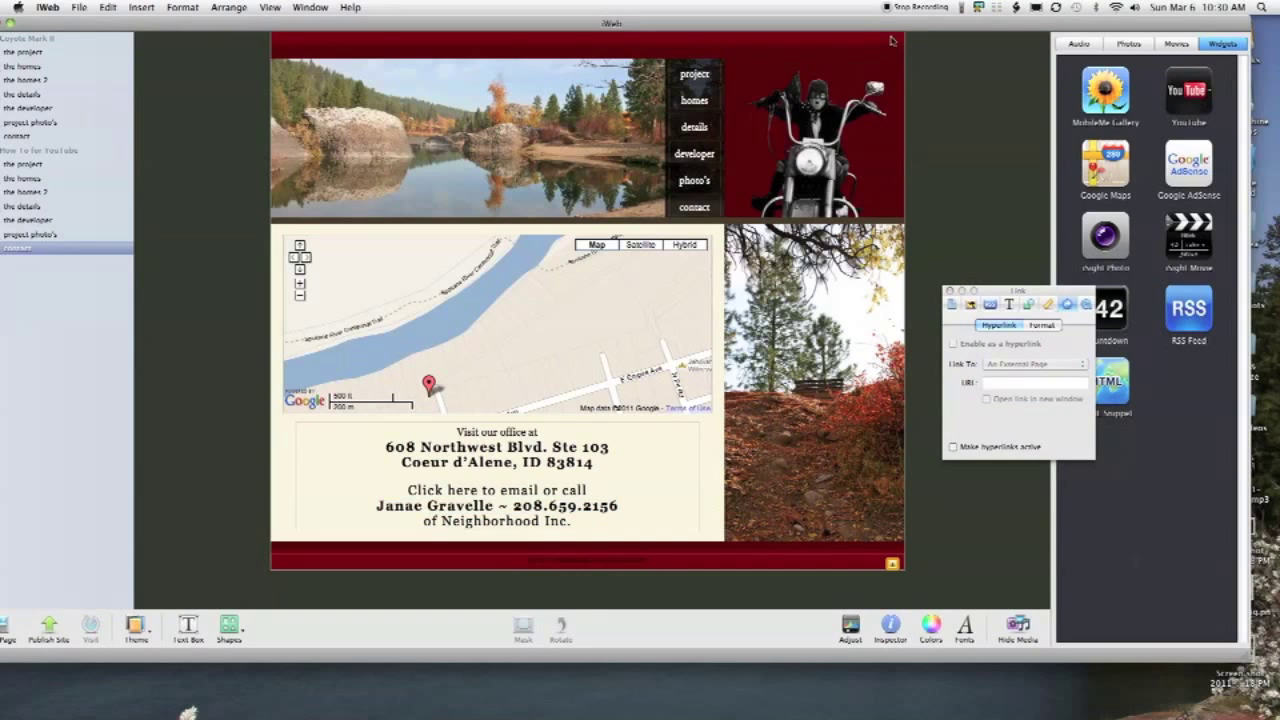
Drag youtube.png from the desktop's how-to folder onto the contact page, then close the folder
{"action": "left_click_drag", "start_coordinate": [890, 24], "coordinate": [1178, 202]}
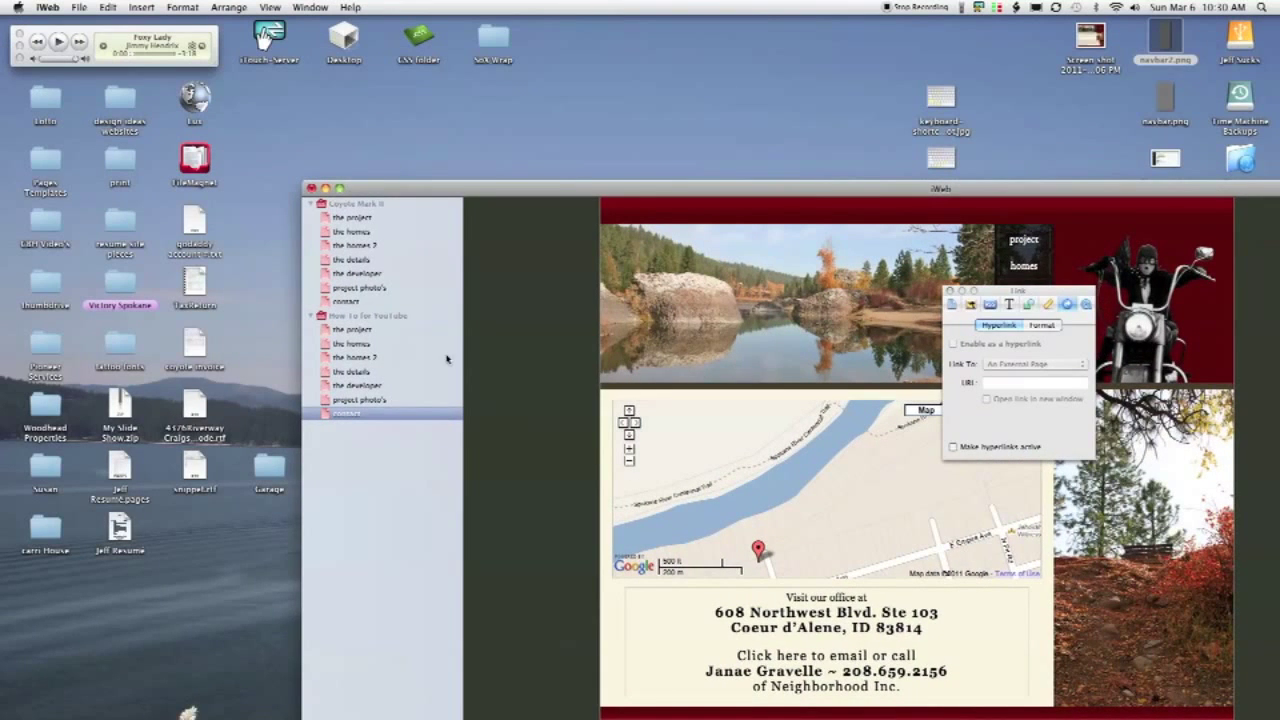
{"action": "left_click_drag", "start_coordinate": [487, 190], "coordinate": [742, 114]}
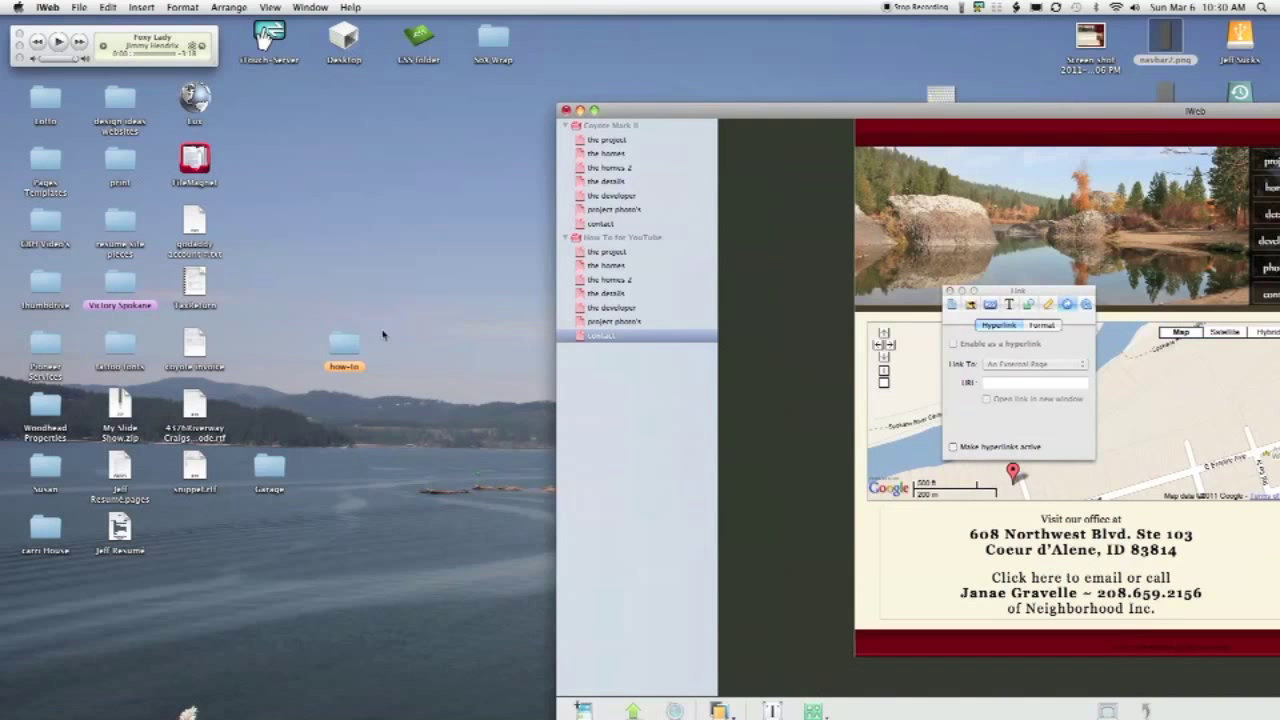
{"action": "double_click", "coordinate": [332, 344]}
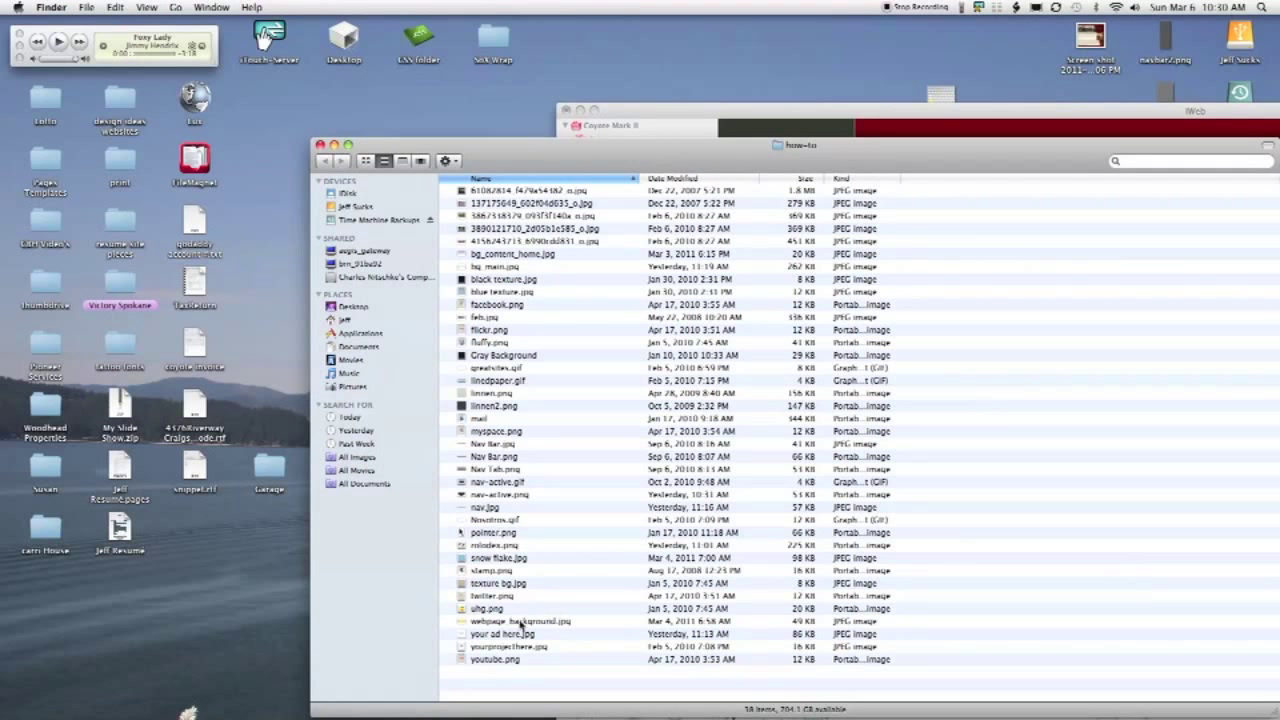
{"action": "left_click", "coordinate": [520, 659]}
{"action": "left_click_drag", "start_coordinate": [560, 160], "coordinate": [1134, 32]}
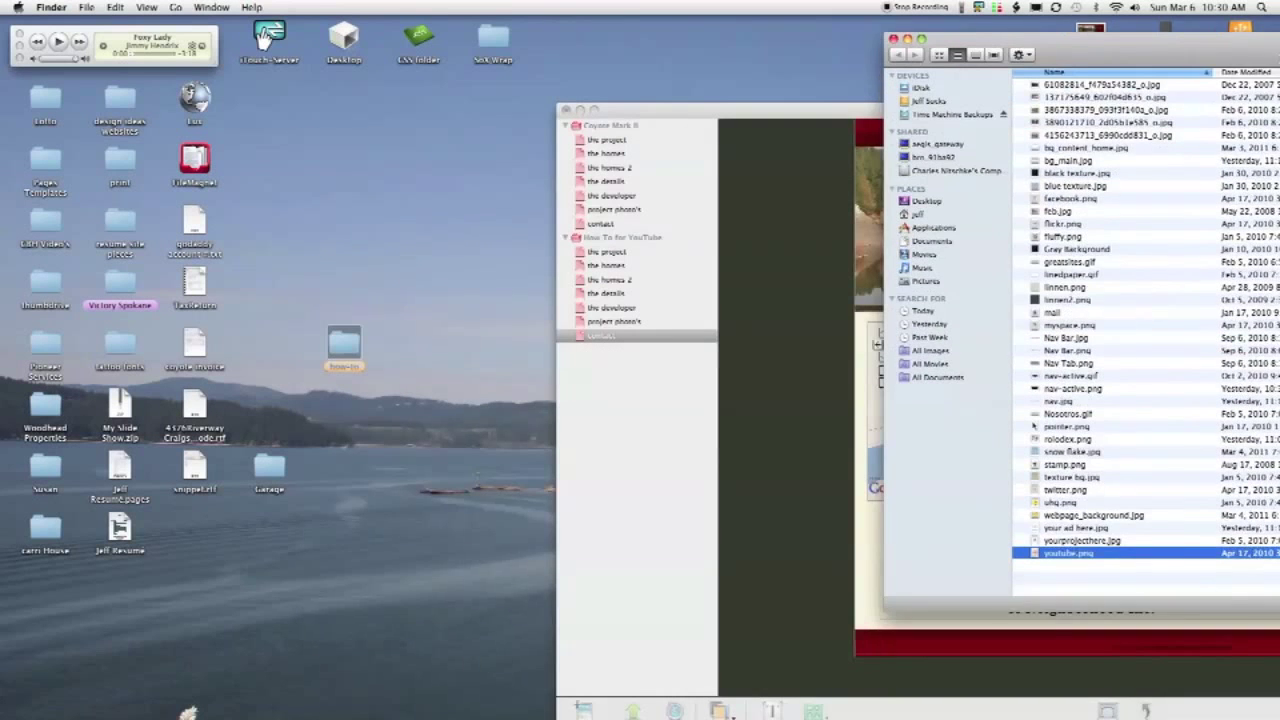
{"action": "left_click_drag", "start_coordinate": [1034, 541], "coordinate": [742, 645]}
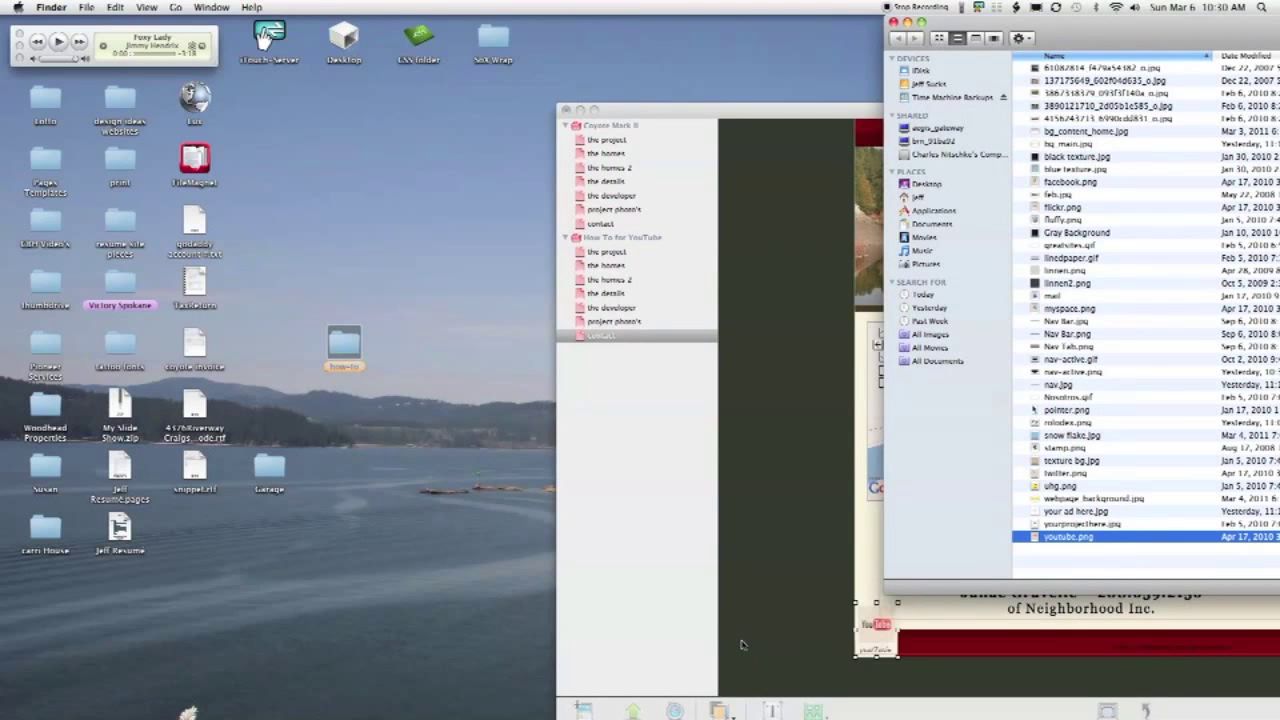
{"action": "left_click", "coordinate": [894, 22]}
{"action": "left_click_drag", "start_coordinate": [839, 109], "coordinate": [343, 22]}
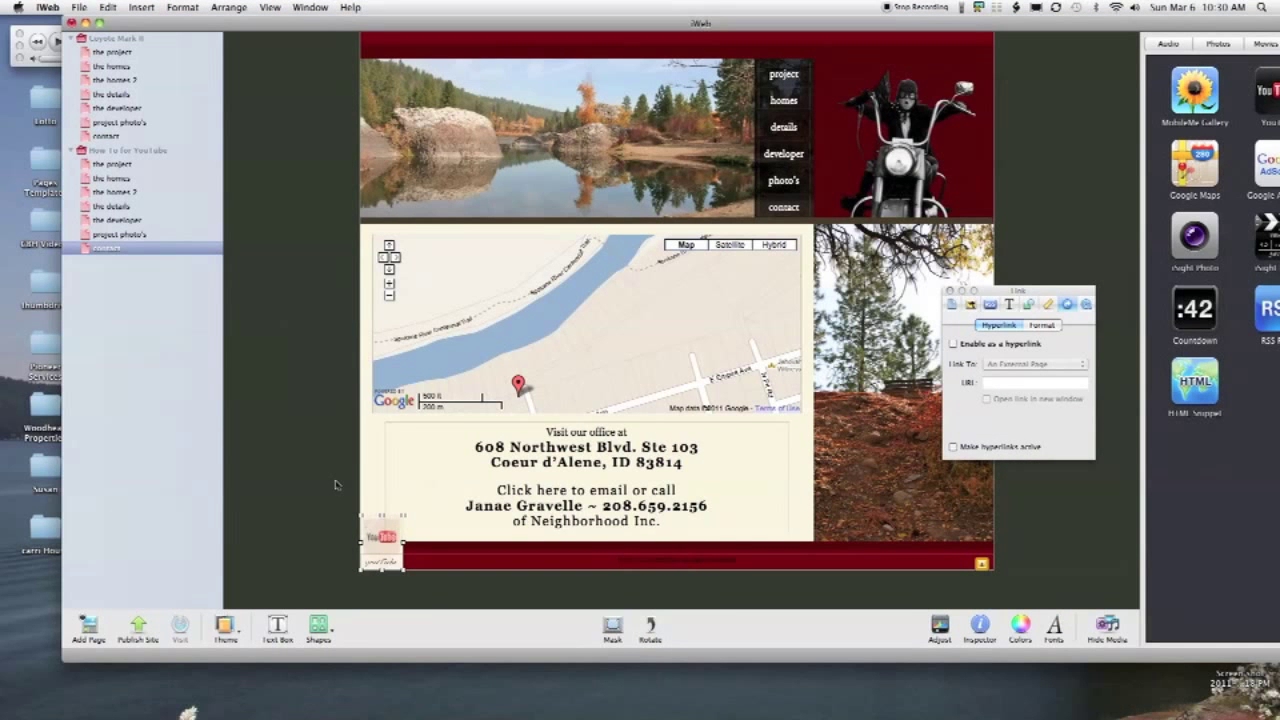
{"action": "left_click_drag", "start_coordinate": [389, 541], "coordinate": [778, 525]}
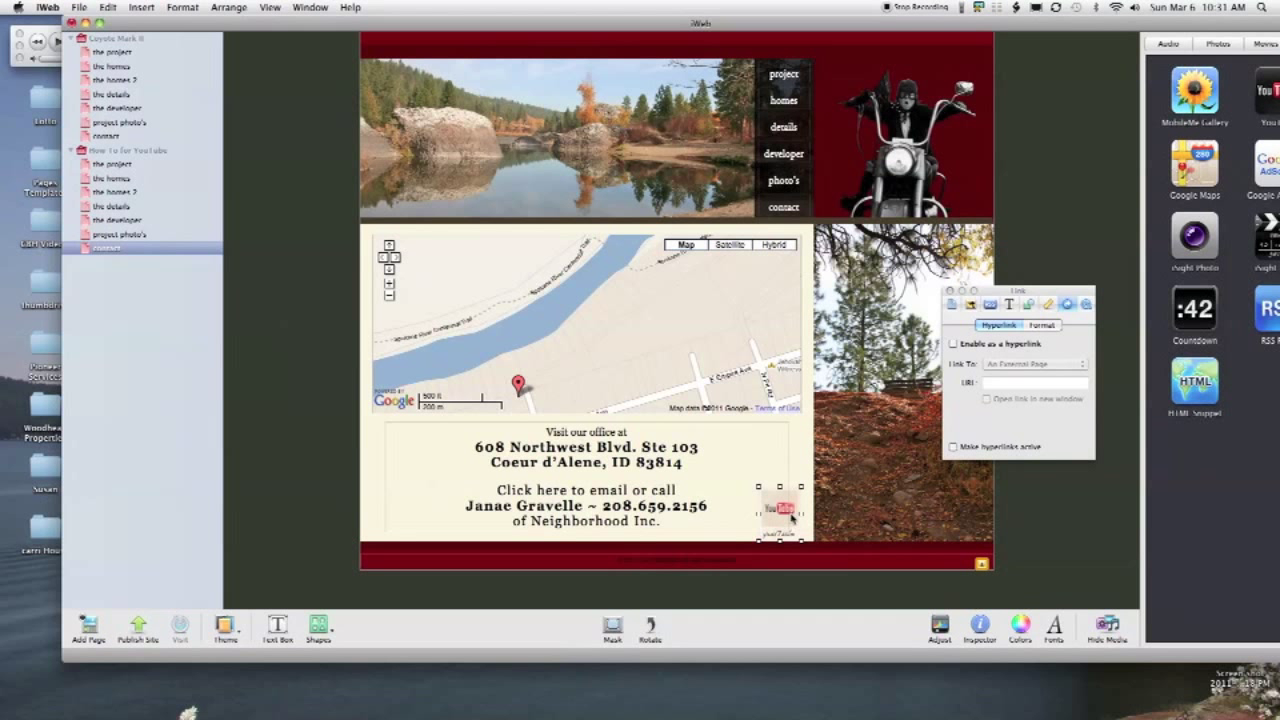
{"action": "left_click", "coordinate": [954, 345]}
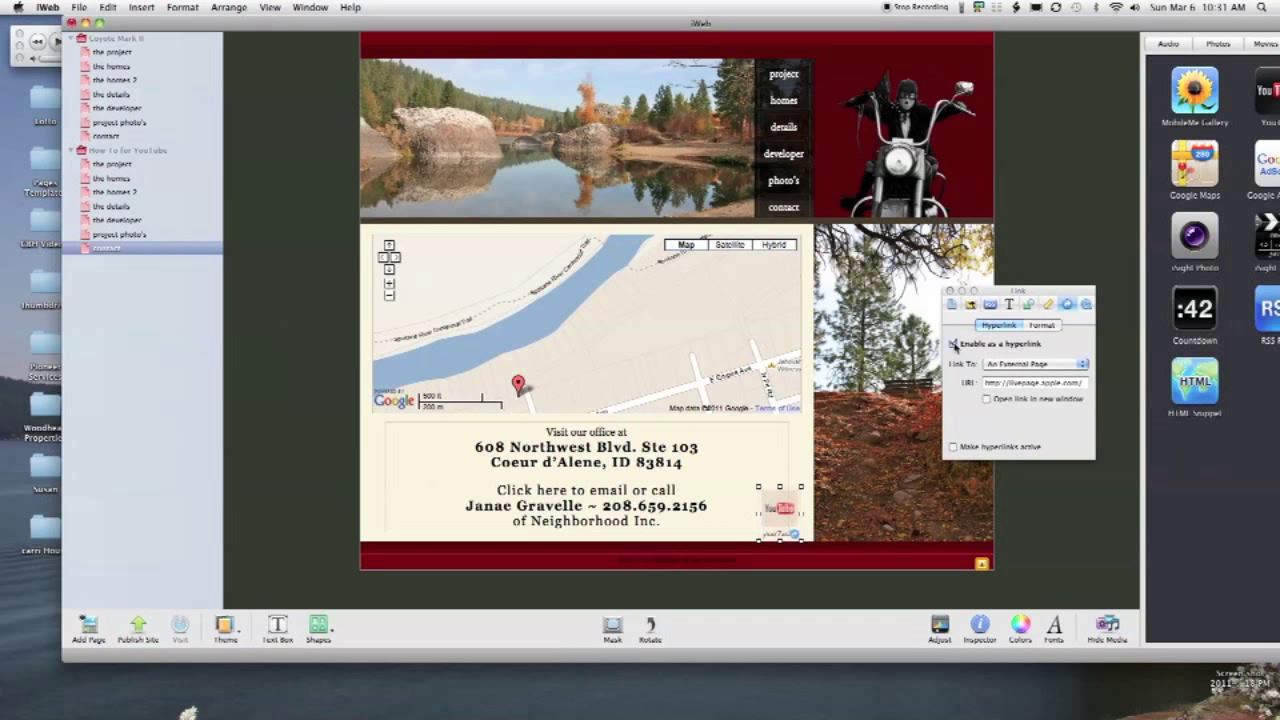
{"action": "left_click", "coordinate": [1012, 384]}
{"action": "double_click", "coordinate": [1013, 384]}
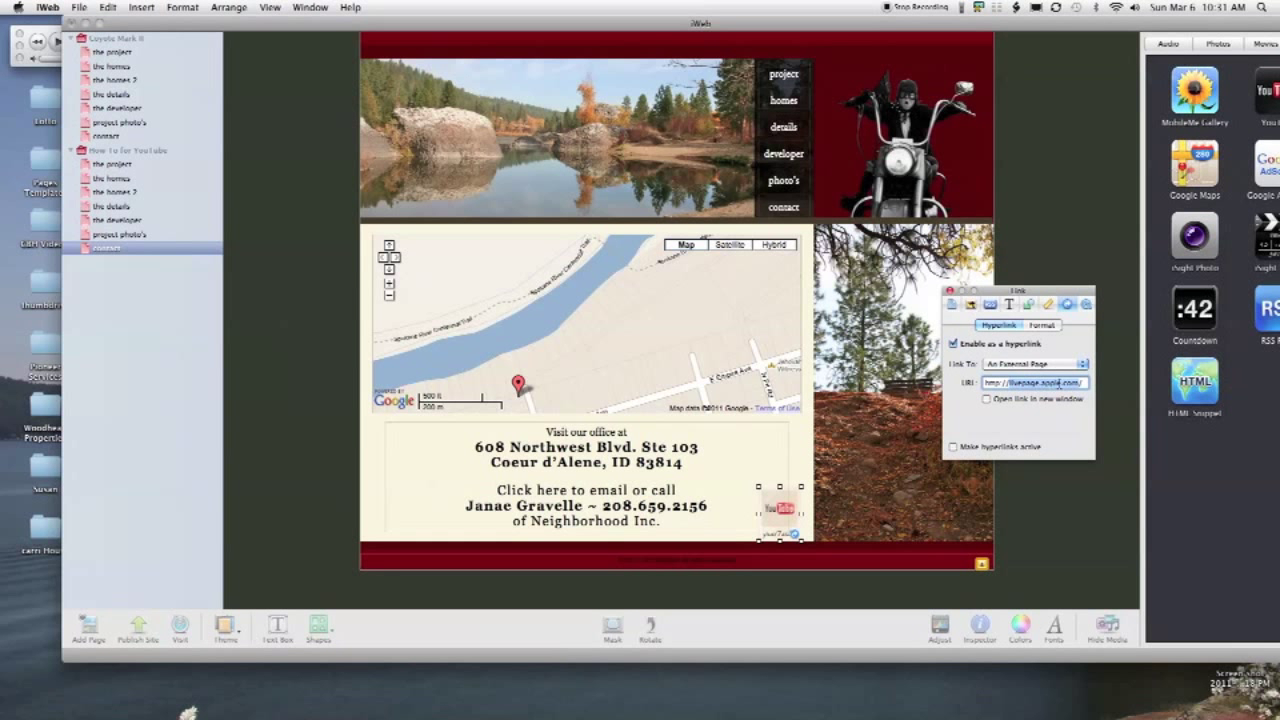
{"action": "type", "text": "www.youtube.com/myaccount"}
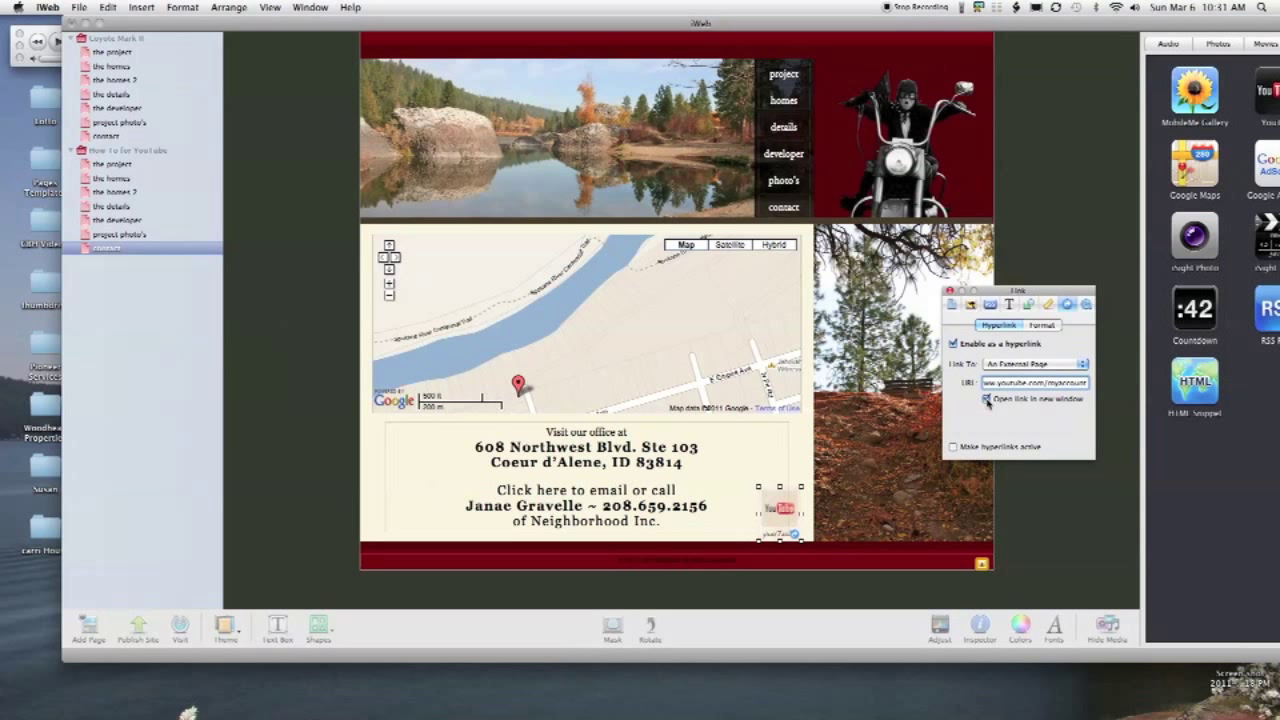